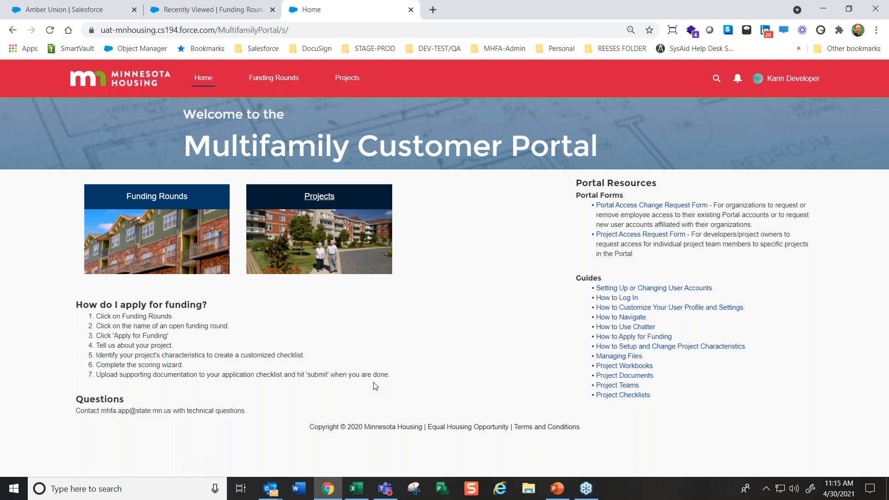
# Visit the project list, open the 2021 RFP/2022 HTC Round 1 funding round and start a funding application
pyautogui.click(321, 199)
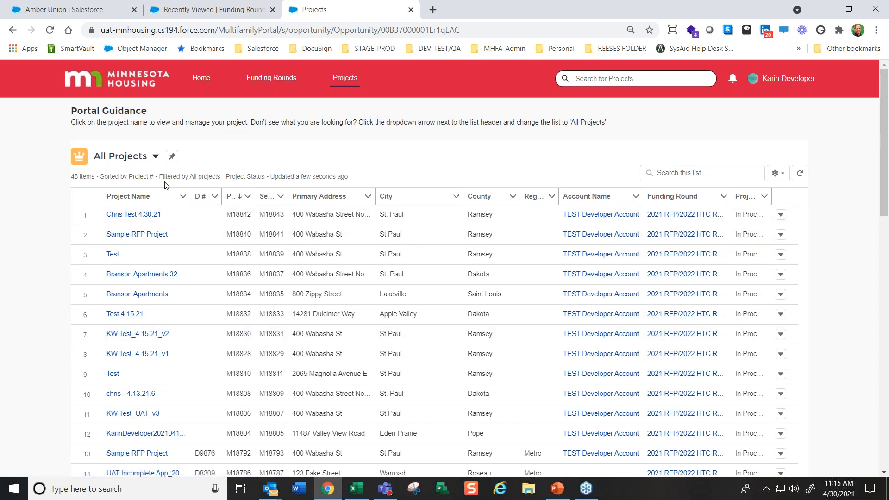
pyautogui.click(269, 82)
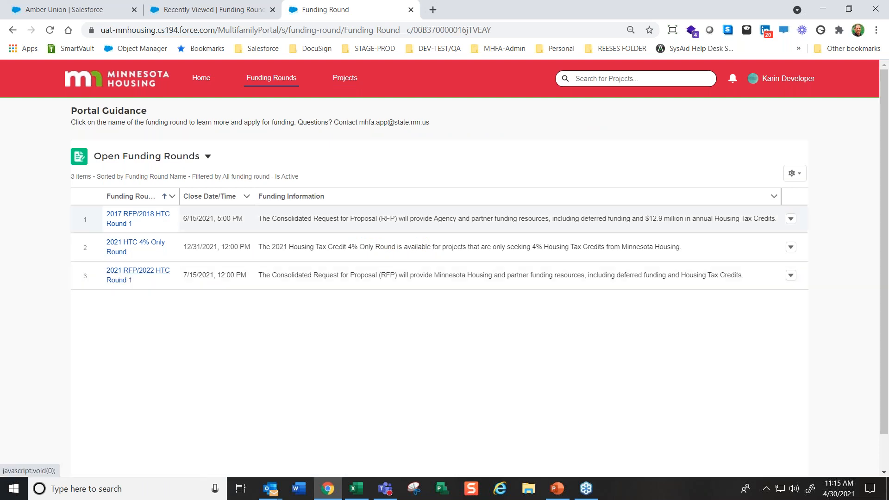
pyautogui.click(118, 282)
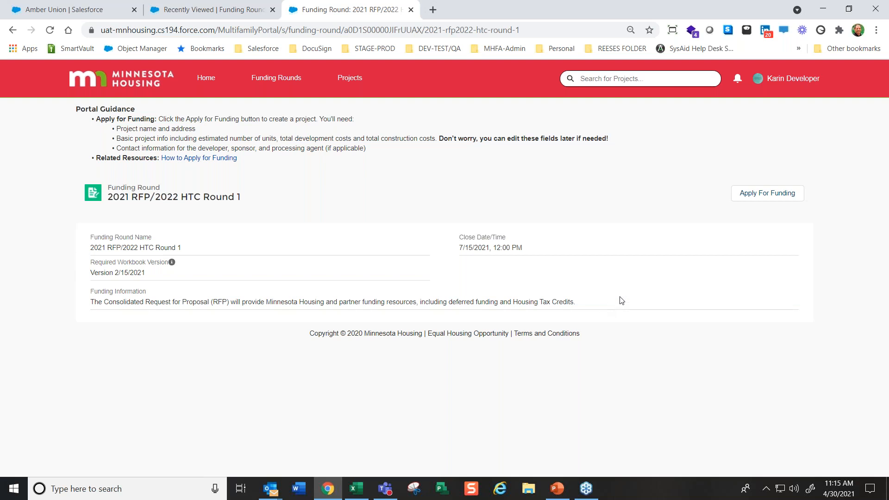
pyautogui.click(765, 200)
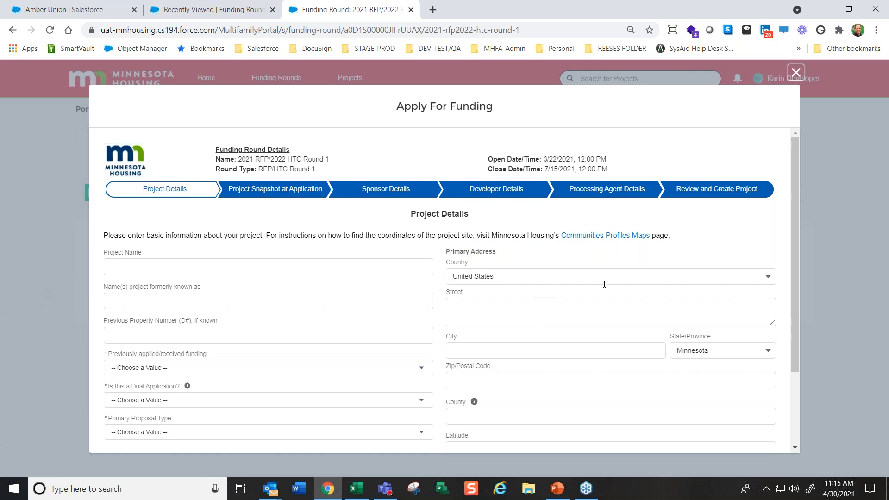
# Name the project with the presenter's first name plus "Test 4.30.21", leaving the former name and previous property number blank
pyautogui.click(204, 263)
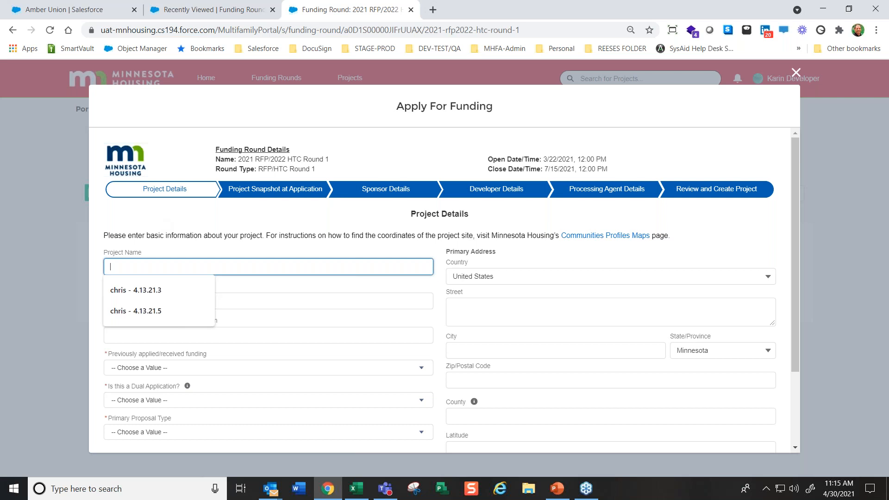
pyautogui.write('Chris TEst')
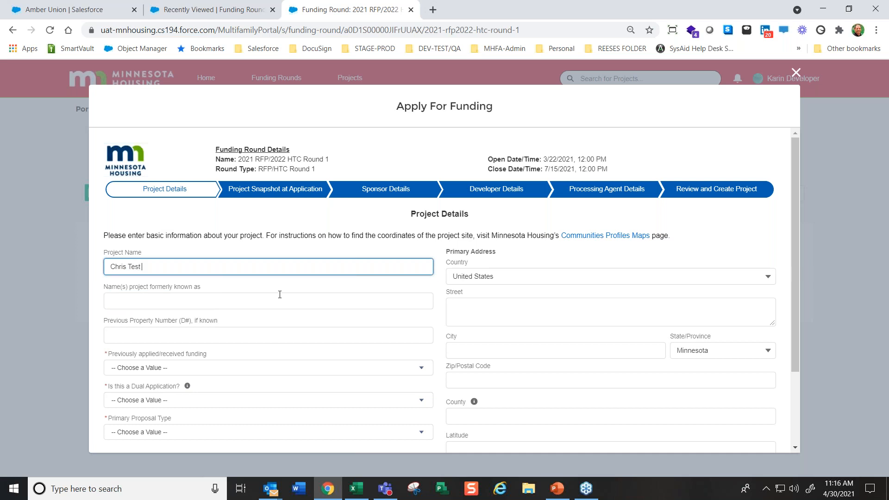
pyautogui.click(280, 295)
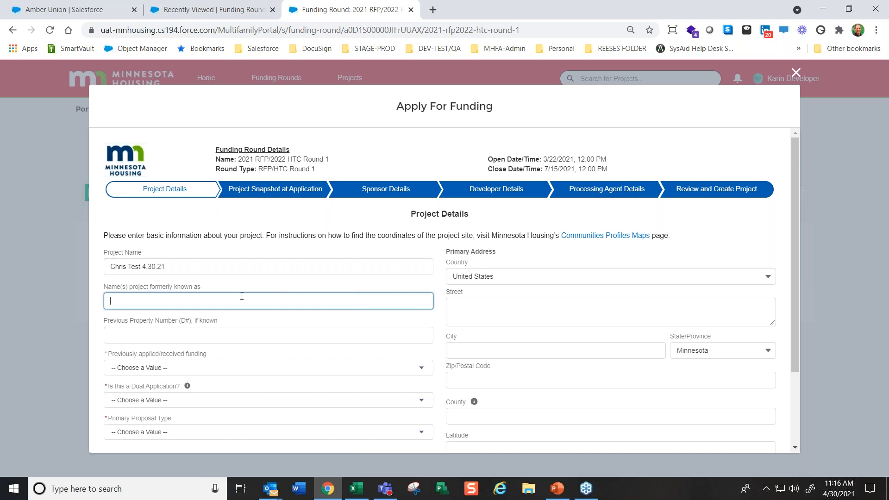
pyautogui.click(166, 334)
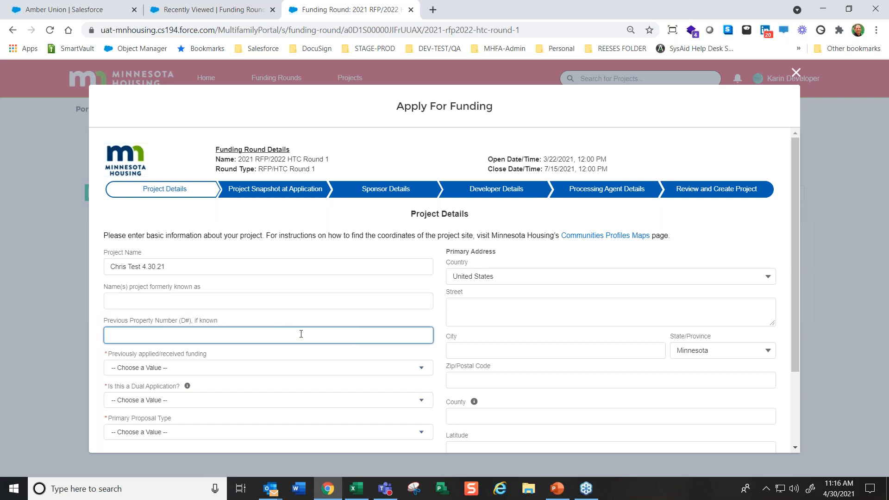
# Answer No for previously applied/received funding and Yes for the dual application question
pyautogui.scroll(-1, 216, 347)
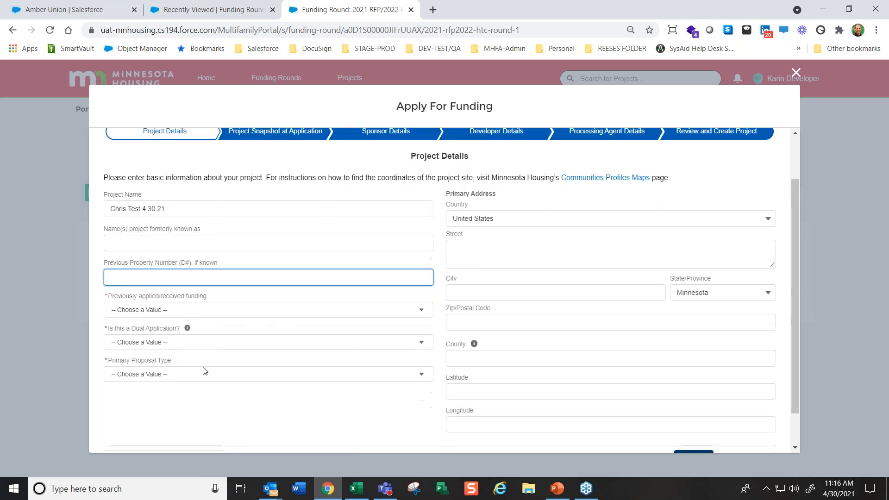
pyautogui.click(162, 311)
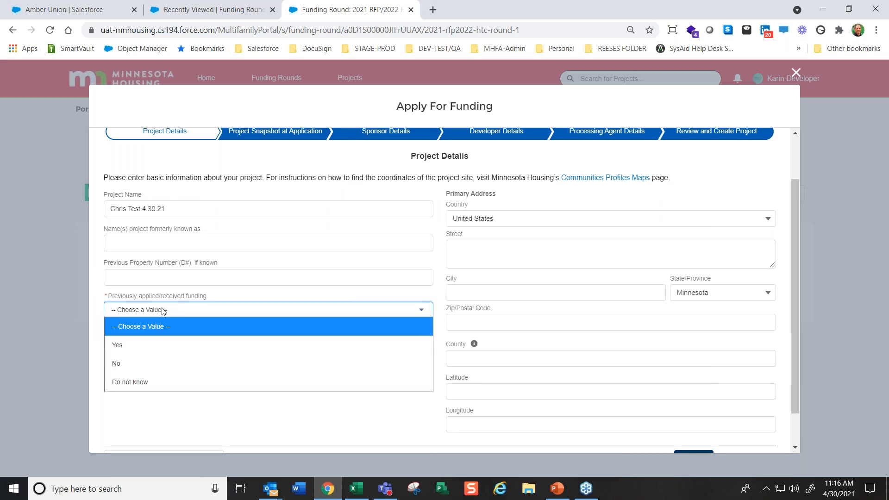
pyautogui.click(132, 365)
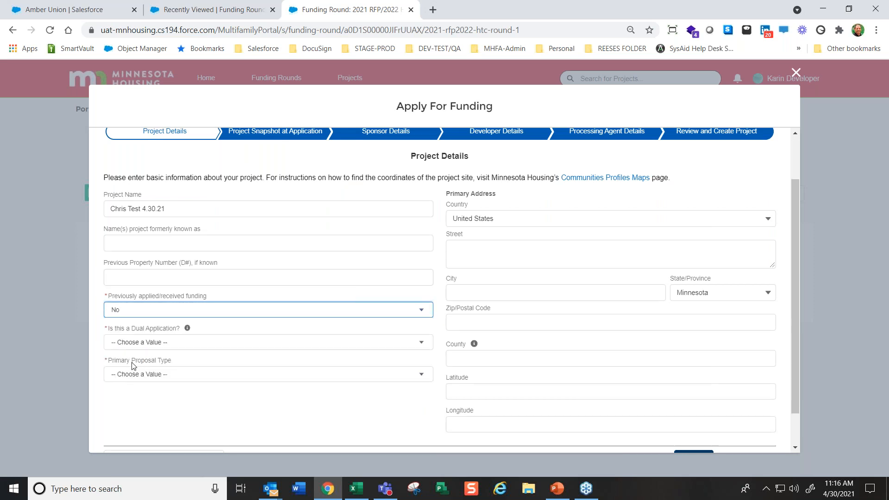
pyautogui.click(148, 343)
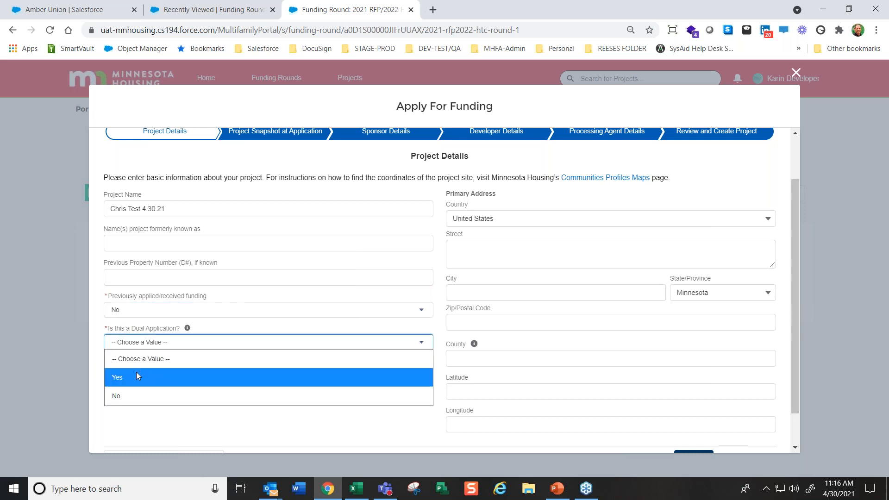
pyautogui.click(131, 383)
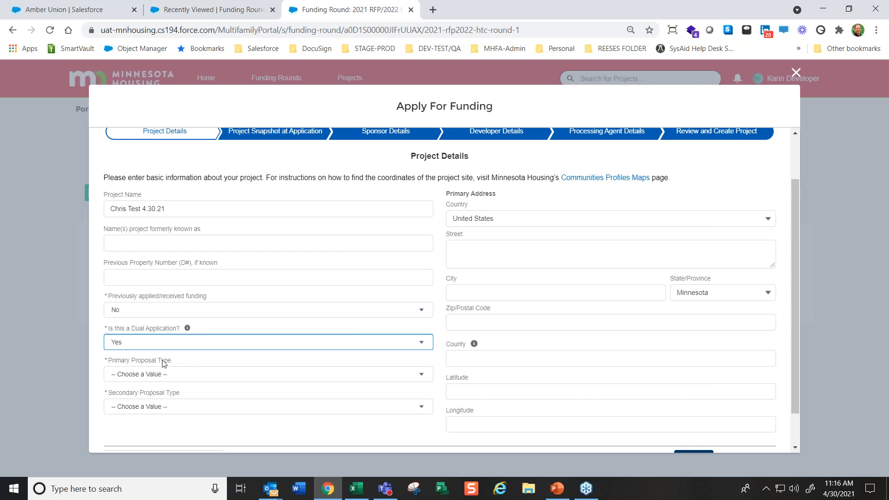
# Switch the dual application answer to No and back to Yes
pyautogui.click(160, 347)
pyautogui.click(137, 395)
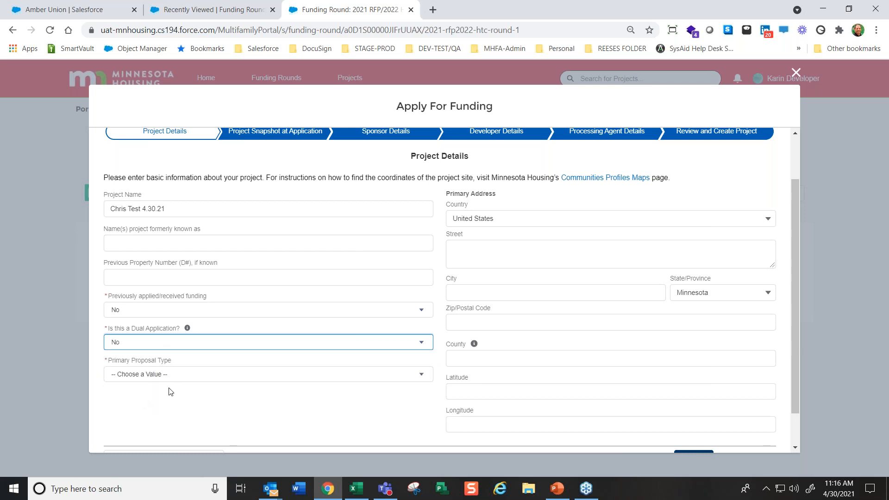
pyautogui.click(144, 342)
pyautogui.click(124, 376)
# Set the primary proposal type to 9% Housing Tax Credits and Deferred Loan Request, and the secondary to Deferred Loan Request with 4% Housing Tax Credits
pyautogui.click(160, 374)
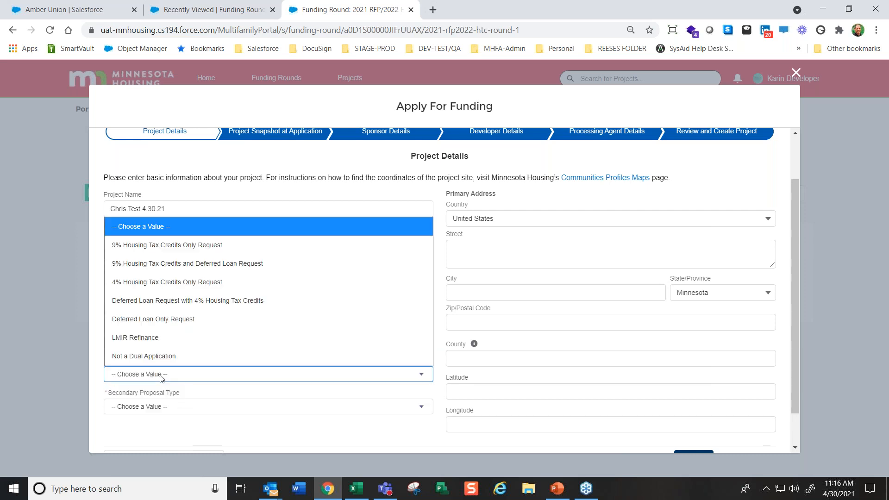
pyautogui.click(158, 264)
pyautogui.click(167, 410)
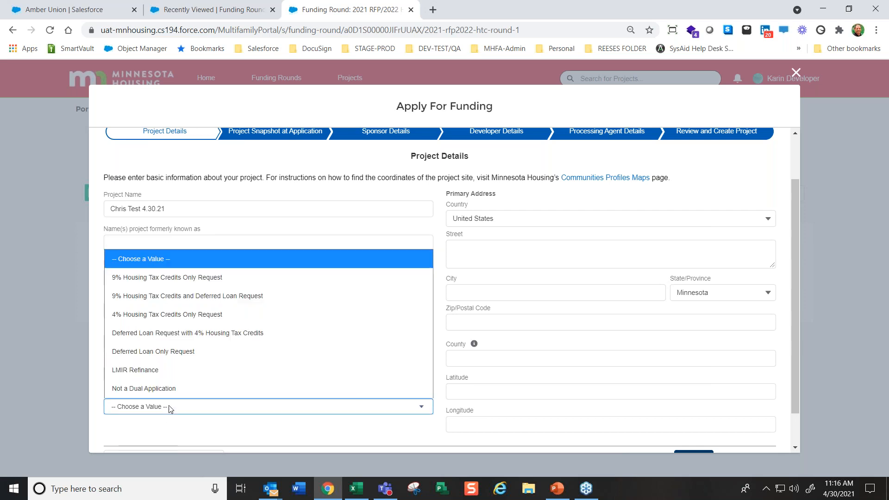
pyautogui.click(167, 333)
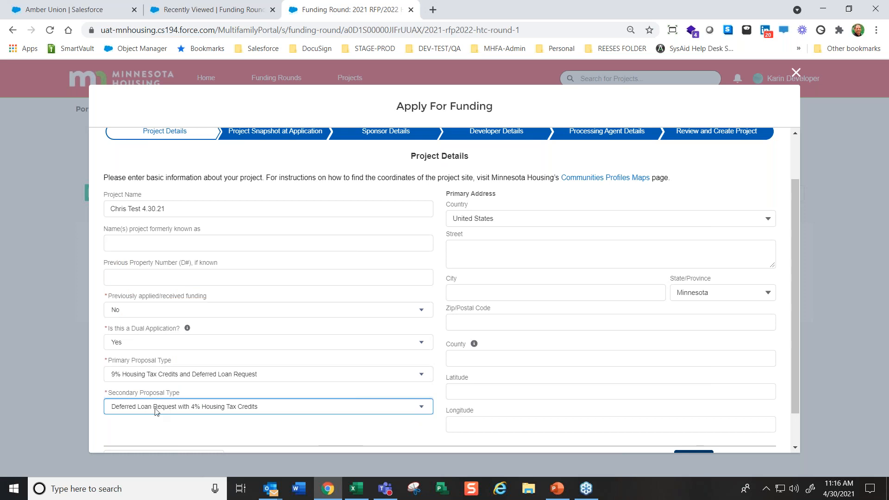
# Fill in the street, city and zip code of the project's primary address
pyautogui.click(478, 250)
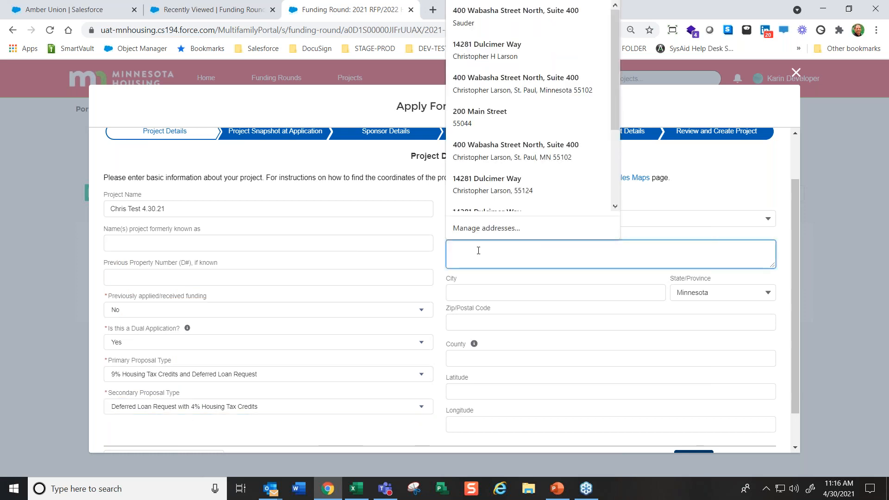
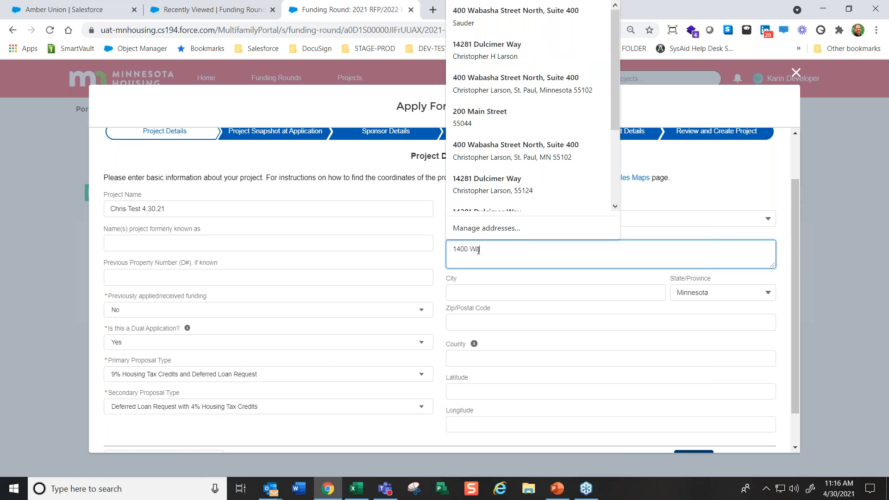
pyautogui.click(472, 286)
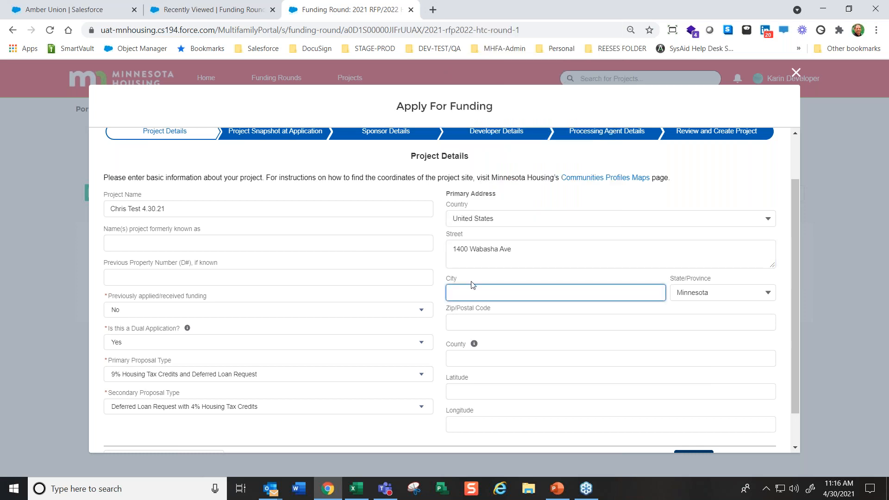
pyautogui.write('St. Paul')
pyautogui.click(500, 322)
pyautogui.write('55101')
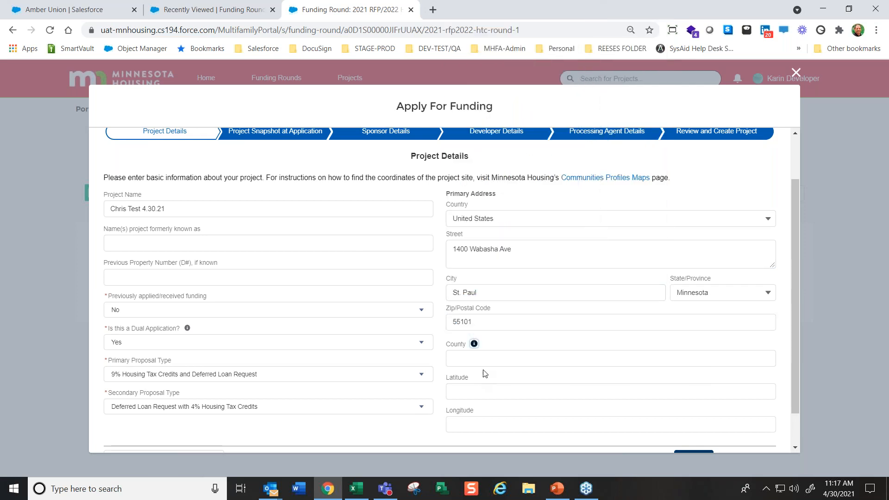
# Set the project's county to Dakota and check the help note on the county field
pyautogui.click(483, 357)
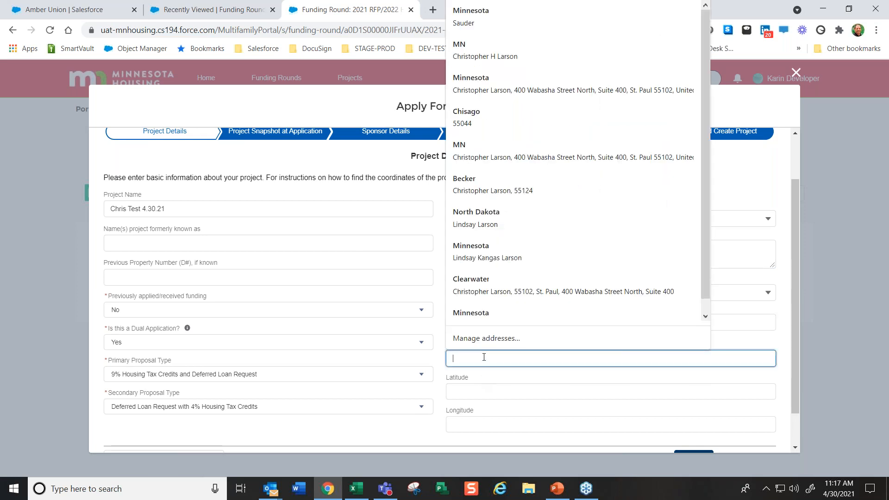
pyautogui.click(766, 342)
pyautogui.moveTo(474, 345)
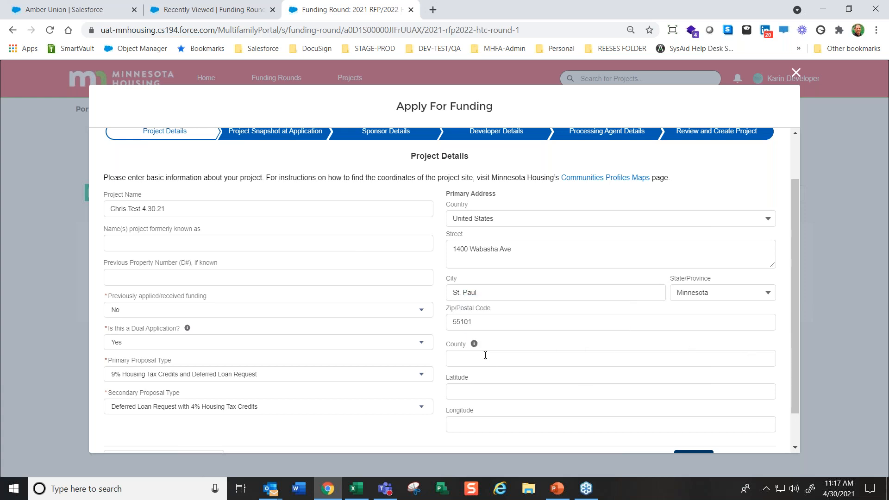
pyautogui.click(474, 359)
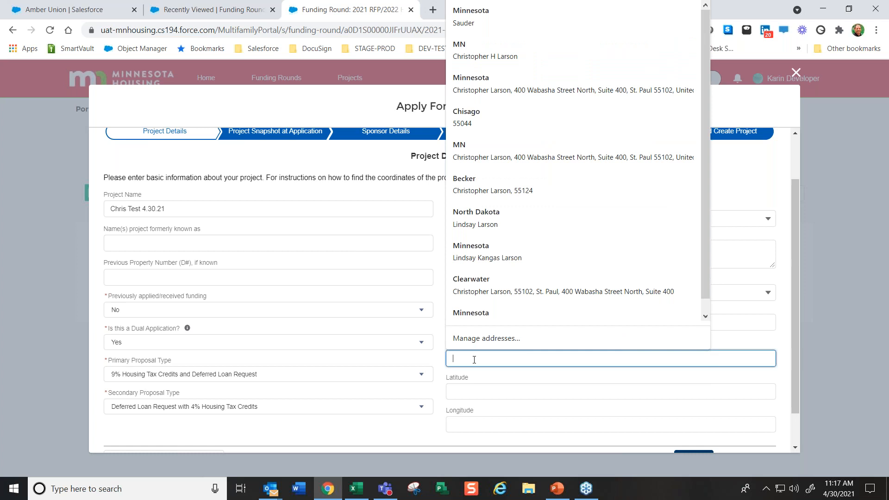
pyautogui.write('Dakota')
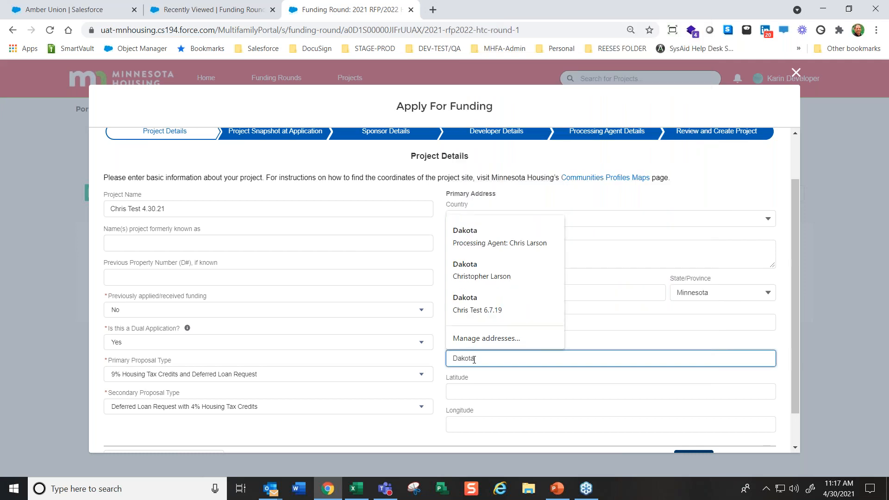
pyautogui.click(766, 344)
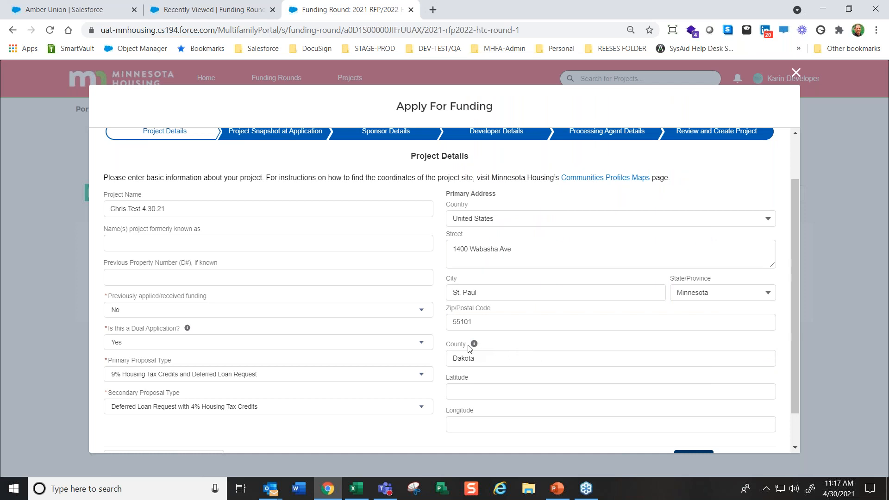
pyautogui.moveTo(474, 345)
# Set the latitude to -34 and the longitude to -35.22, and continue to Project Snapshot at Application
pyautogui.click(466, 391)
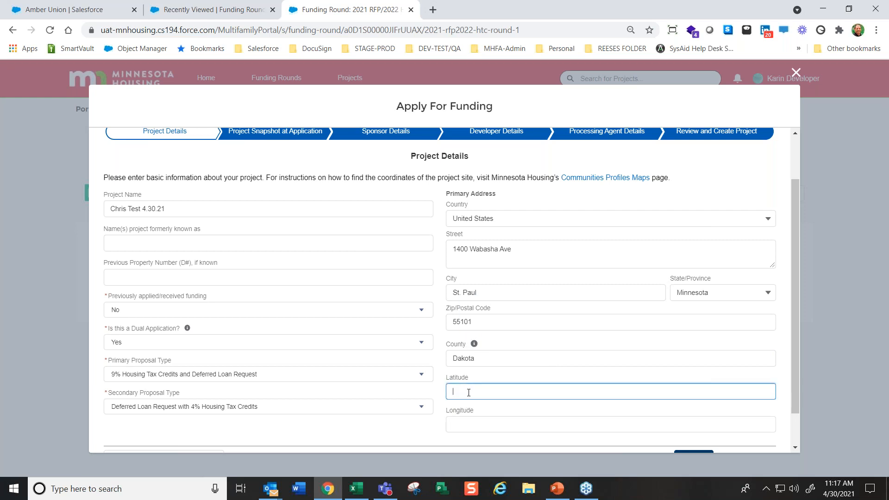
pyautogui.write('-34')
pyautogui.press('Tab')
pyautogui.write('-35.22')
pyautogui.press('Tab')
pyautogui.scroll(-1, 468, 392)
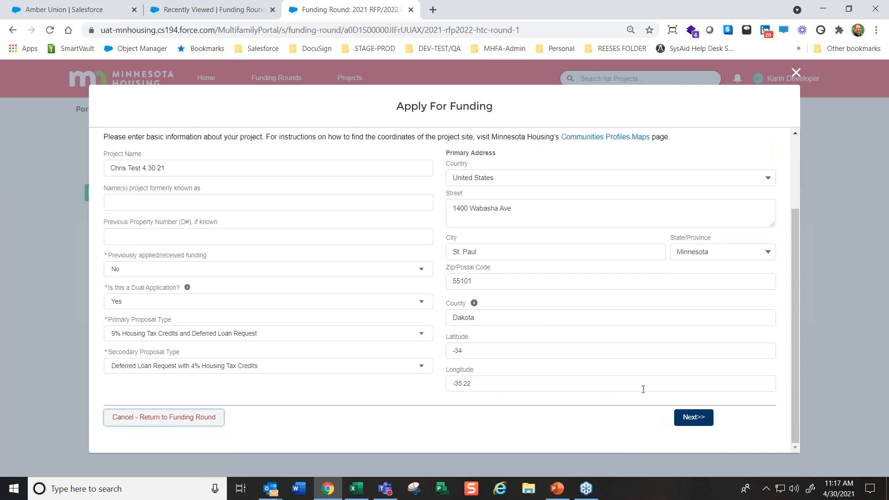
pyautogui.click(693, 417)
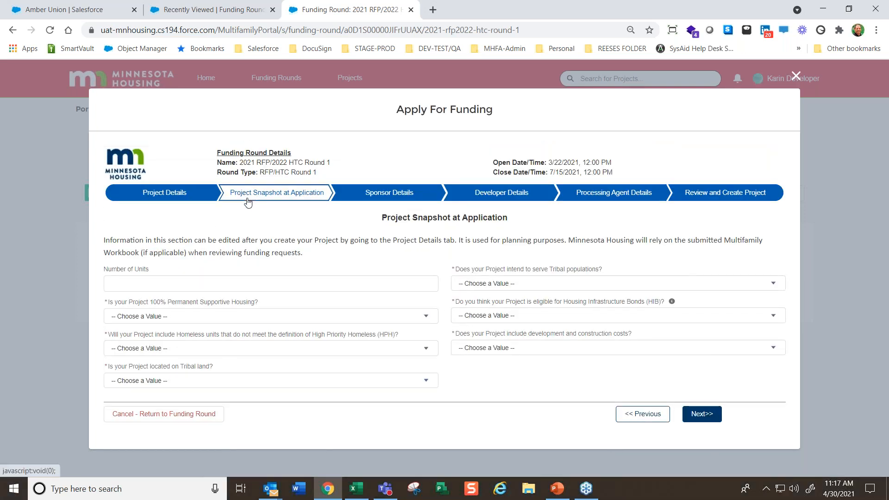
# Set the number of units to 160 and answer No for 100% Permanent Supportive Housing
pyautogui.click(156, 284)
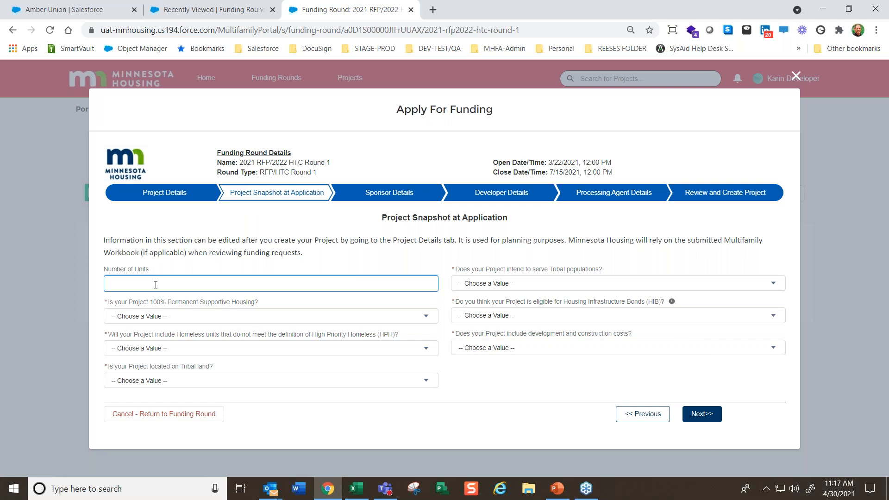
pyautogui.write('60')
pyautogui.press('Tab')
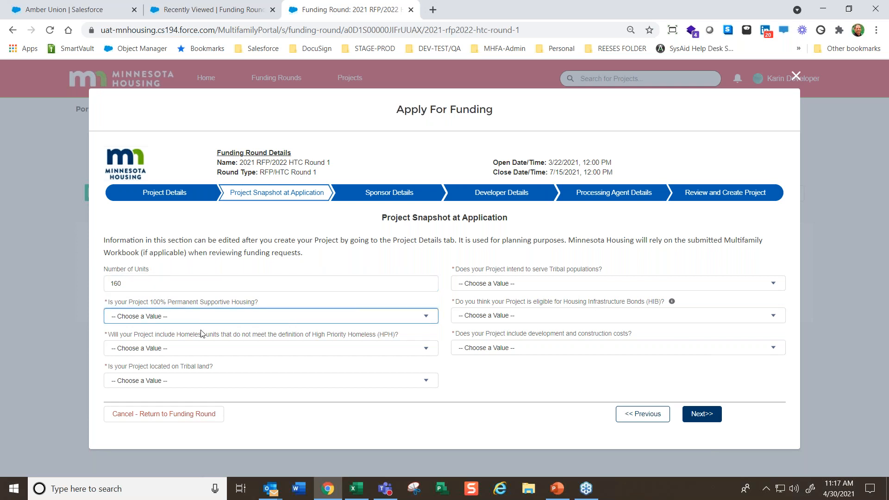
pyautogui.click(211, 320)
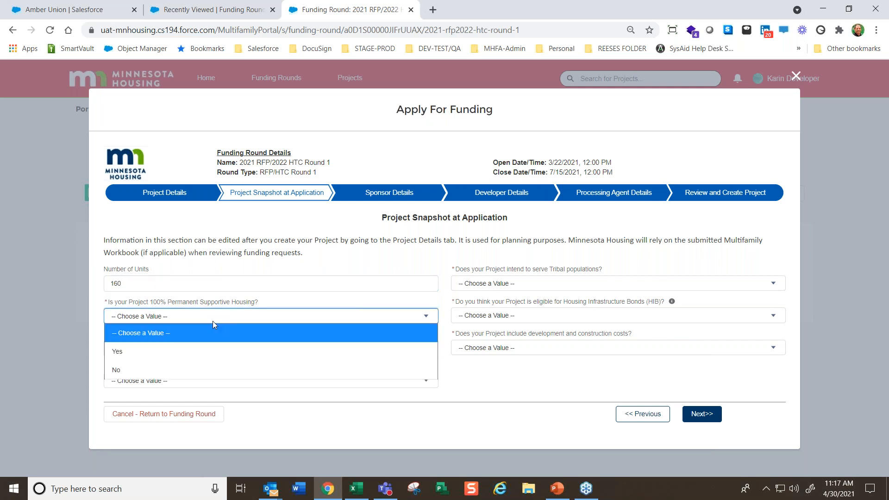
pyautogui.click(134, 369)
# Answer No for Homeless units that do not meet the HPH definition and No for location on Tribal land
pyautogui.click(168, 348)
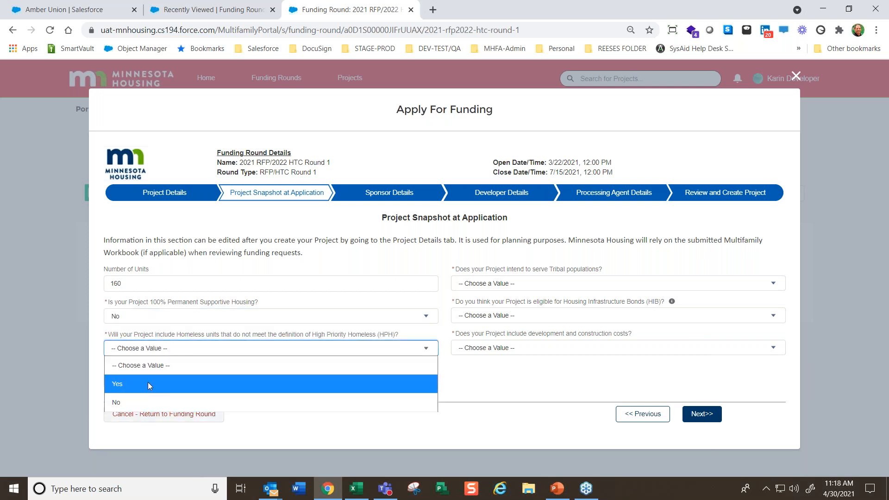
pyautogui.click(125, 402)
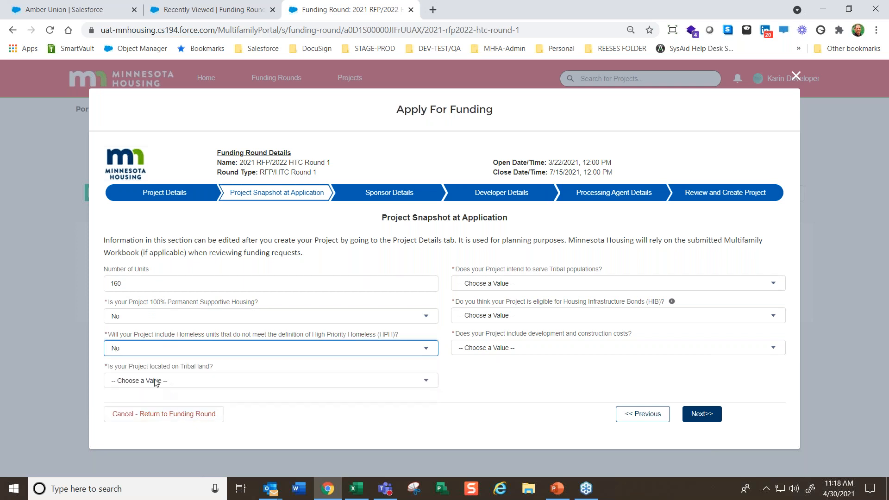
pyautogui.click(156, 381)
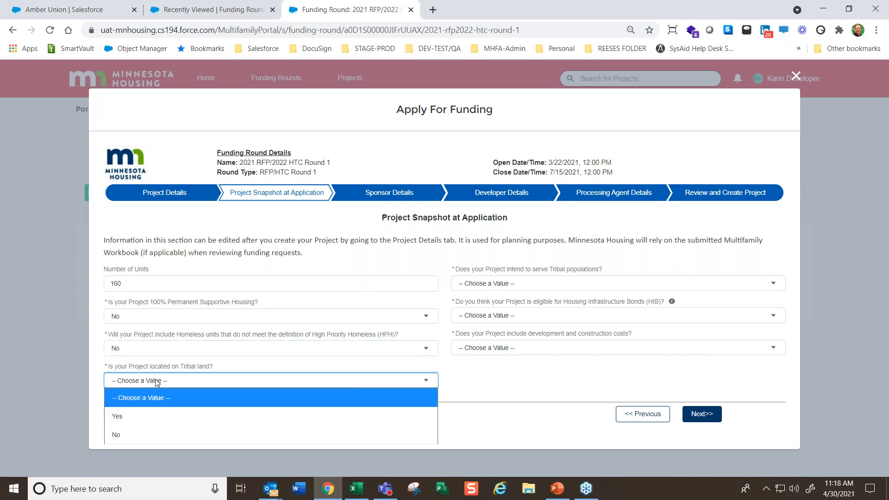
pyautogui.click(127, 435)
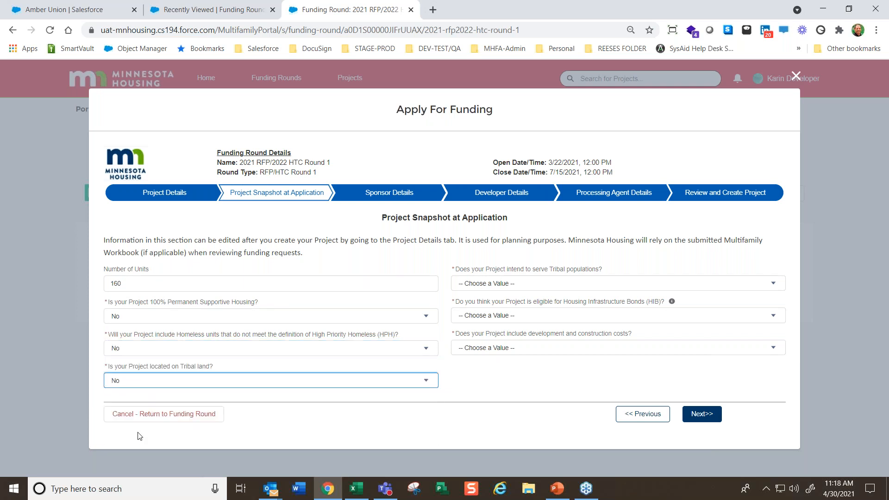
# Answer No for serving Tribal populations and Yes for Housing Infrastructure Bonds (HIB) eligibility
pyautogui.click(515, 283)
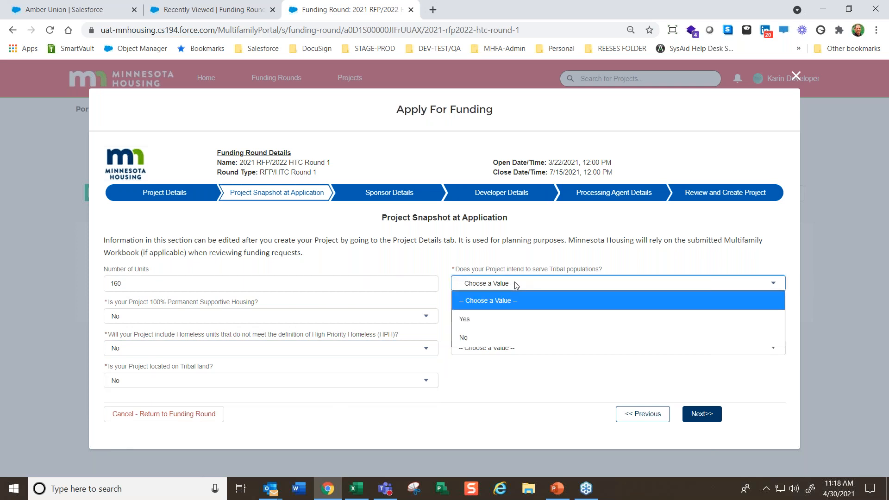
pyautogui.click(647, 270)
pyautogui.click(608, 289)
pyautogui.click(471, 338)
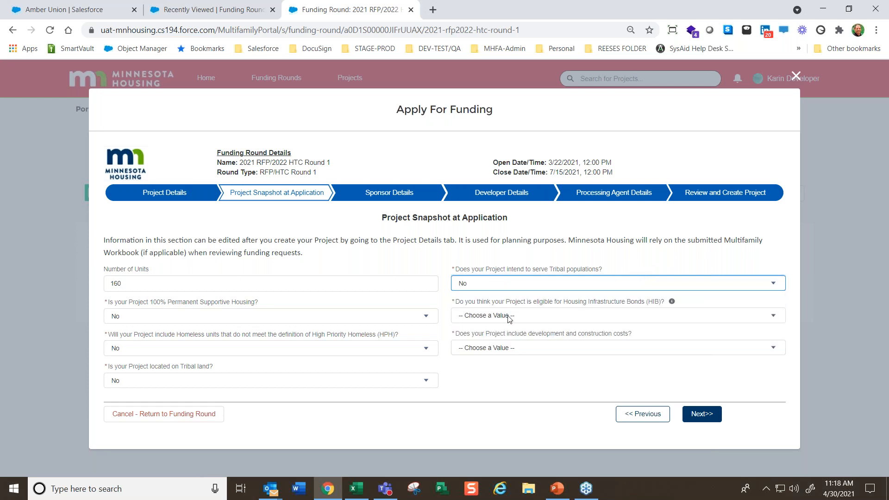
pyautogui.click(505, 316)
pyautogui.click(470, 351)
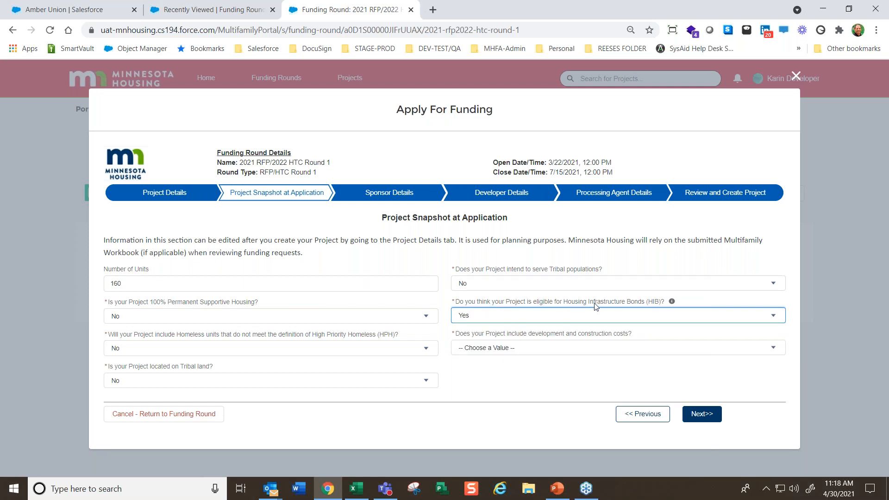
# Answer Yes for including development and construction costs and set the estimated total development costs to $8,500,000
pyautogui.click(488, 348)
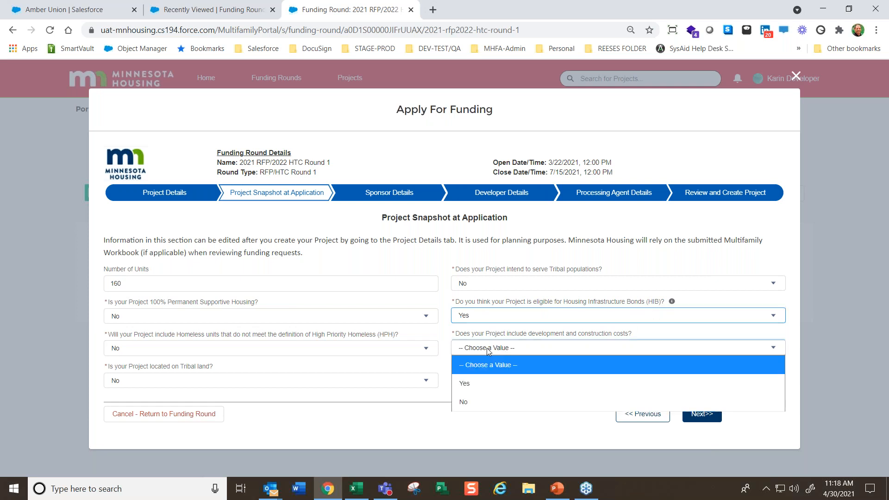
pyautogui.click(472, 387)
pyautogui.click(484, 375)
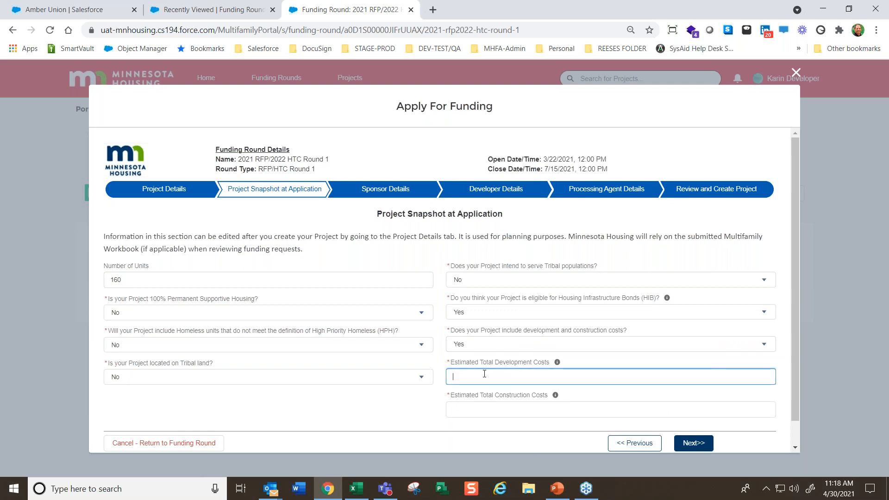
pyautogui.write('8,500,000')
# Set the estimated total construction costs to $6,800,000 and continue to Sponsor Details
pyautogui.click(488, 412)
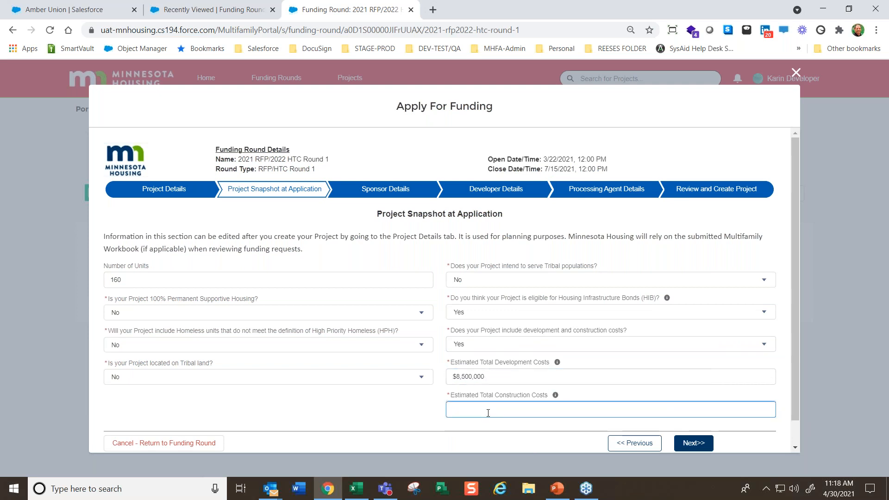
pyautogui.write('6,800,0')
pyautogui.write('0000')
pyautogui.press('Tab')
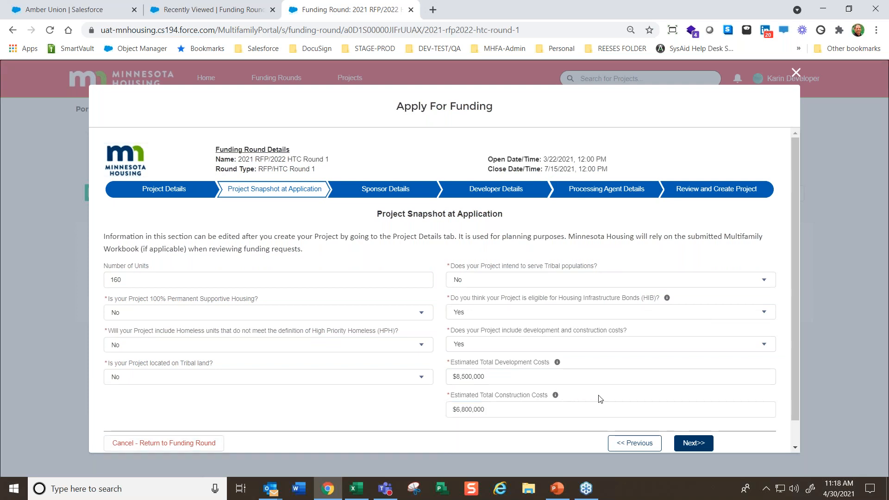
pyautogui.click(690, 444)
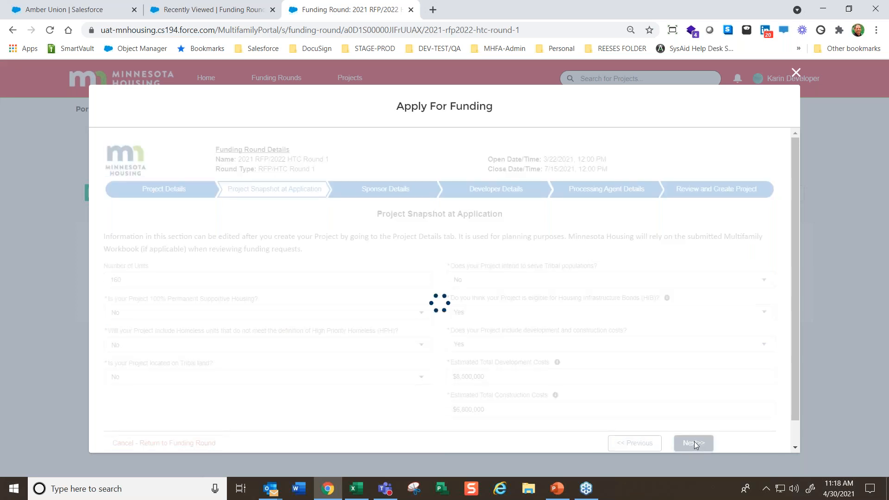
# Enter Sponsors Are Us as the Project Sponsor/Parent Company
pyautogui.click(145, 267)
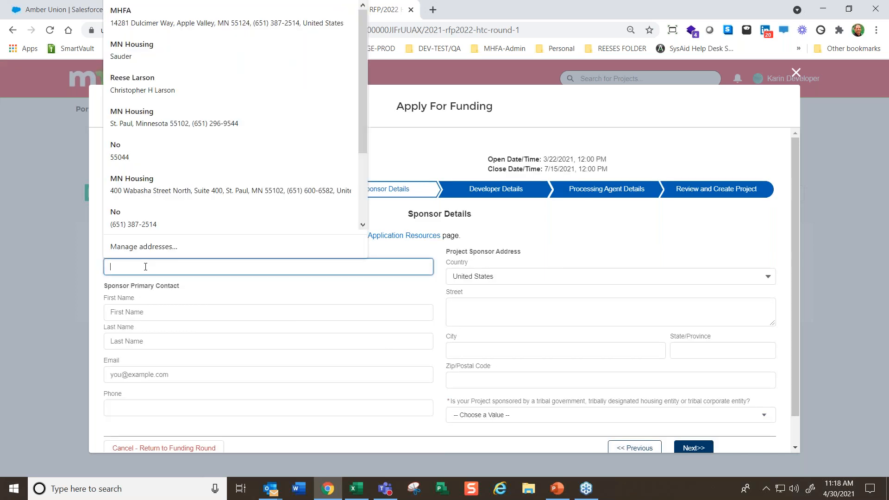
pyautogui.write('Sponsors')
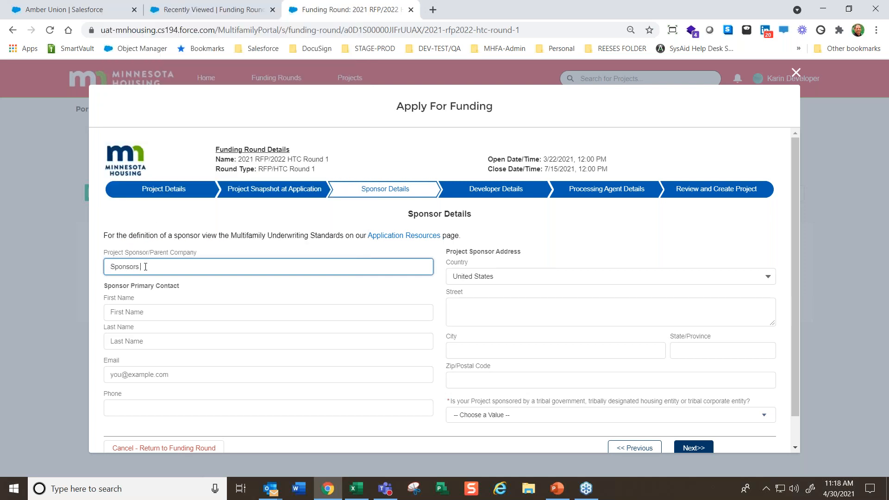
pyautogui.write(' Are Us')
pyautogui.press('Tab')
# Fill in the sponsor contact's name, phone and address from the saved MN Housing autofill entry located in Minnesota, United States
pyautogui.click(163, 312)
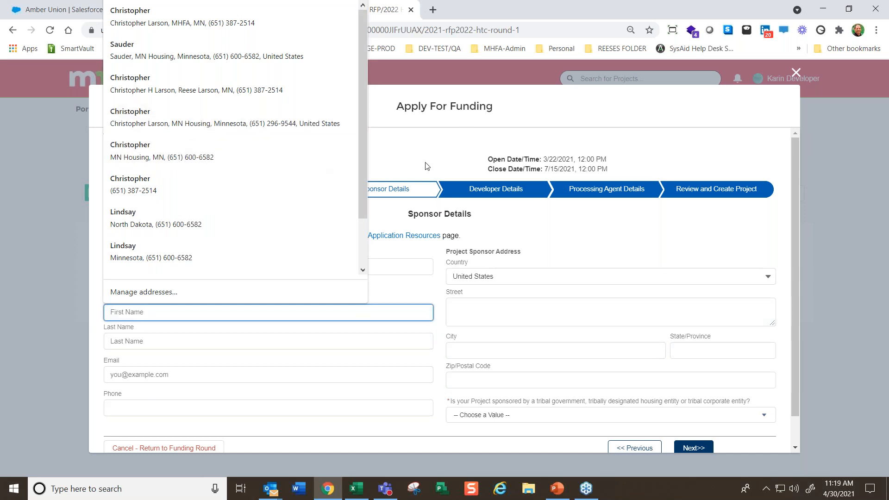
pyautogui.click(426, 163)
pyautogui.click(163, 311)
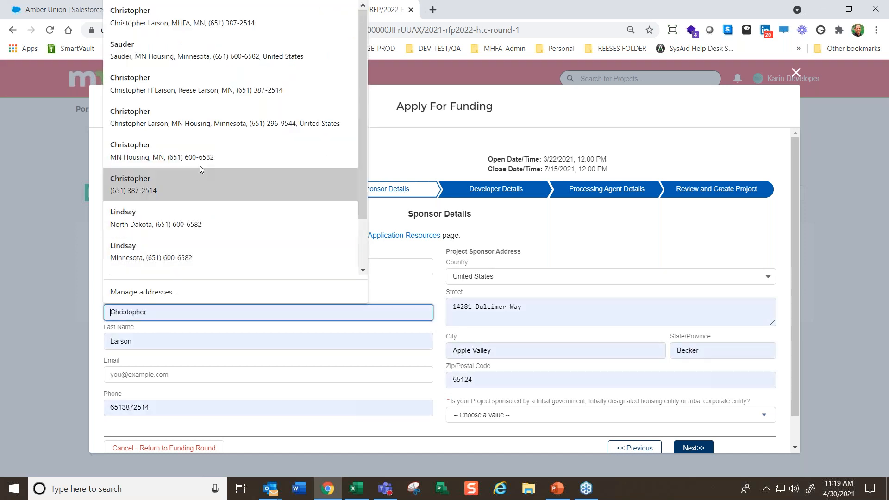
pyautogui.click(223, 115)
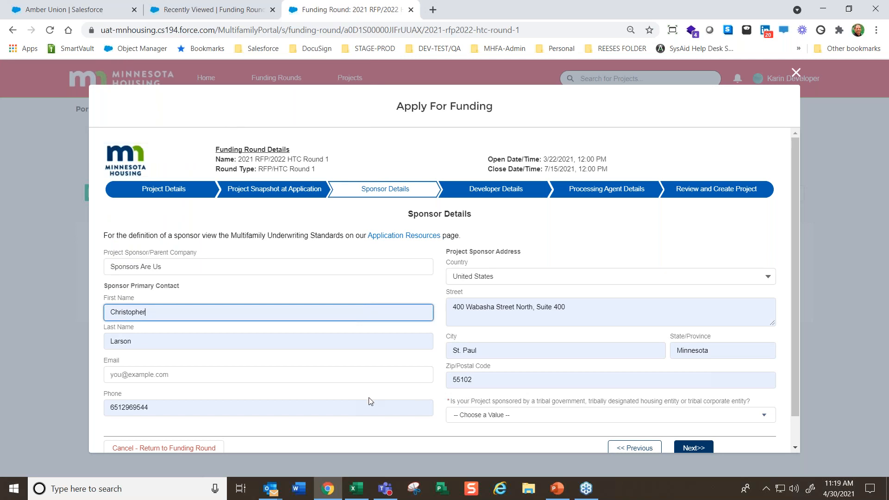
# Fill in the sponsor primary contact's email address
pyautogui.click(187, 374)
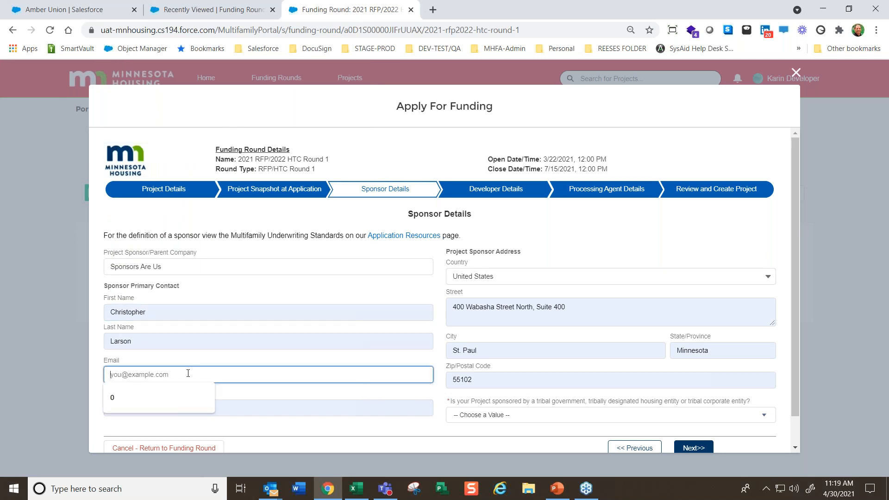
pyautogui.write('Are')
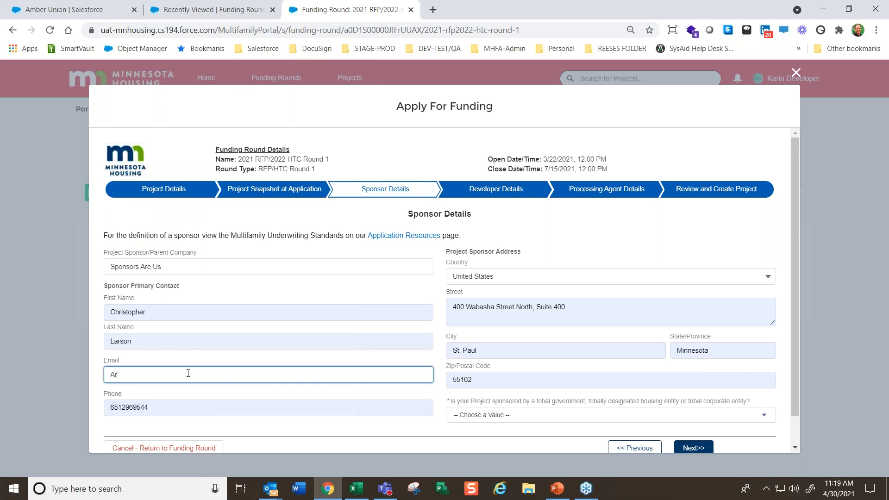
pyautogui.press('BackSpace')
pyautogui.write('test@test.com')
pyautogui.press('Tab')
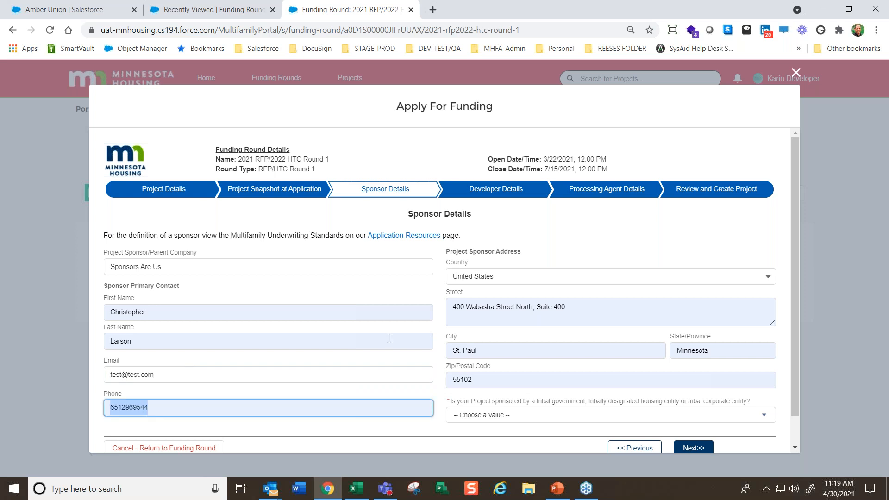
# Answer Yes for sponsorship by a tribal government, housing entity or corporate entity, and continue to Developer Details
pyautogui.click(493, 415)
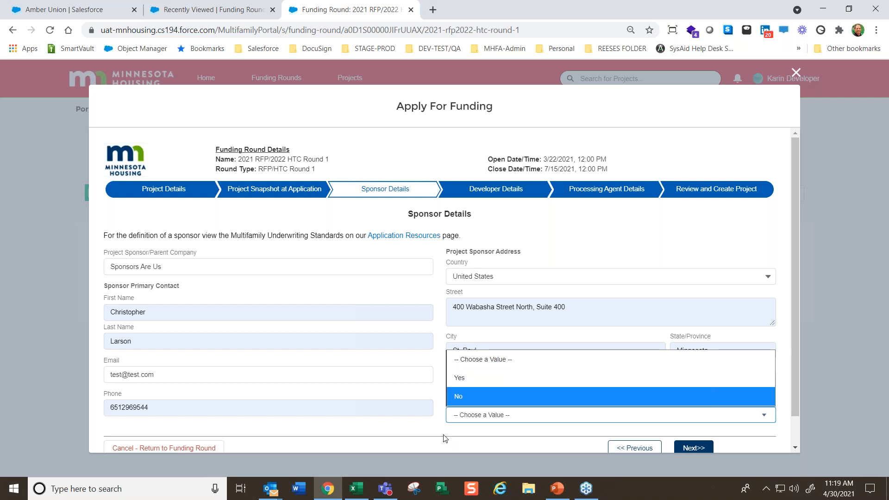
pyautogui.click(443, 431)
pyautogui.click(495, 415)
pyautogui.click(483, 379)
pyautogui.click(694, 447)
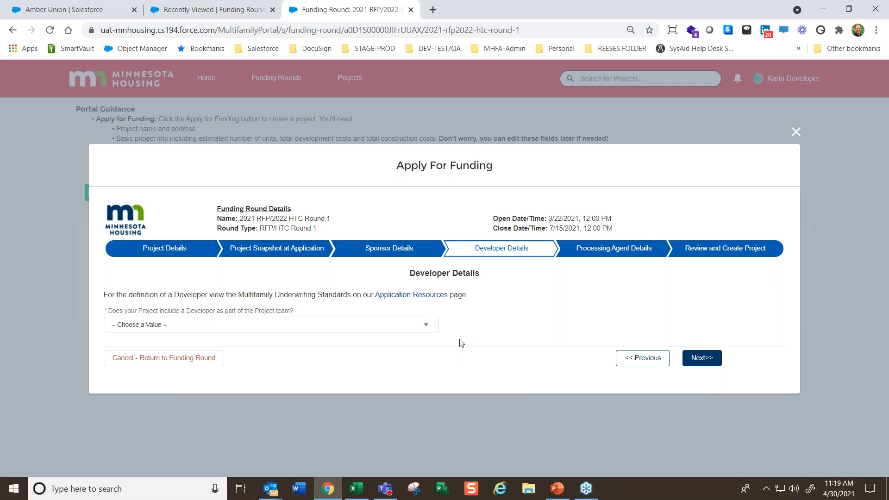
# Try Yes for including a Developer on the Project team, settle on No, and continue to Processing Agent Details
pyautogui.click(303, 327)
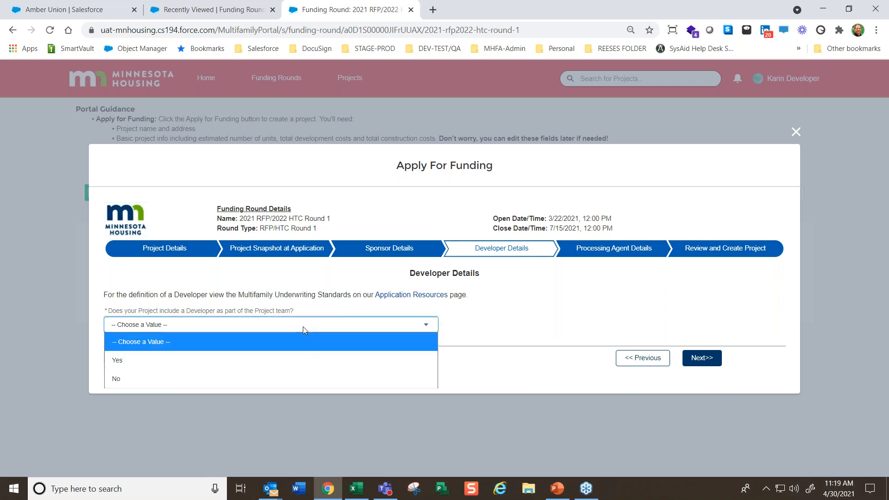
pyautogui.click(129, 360)
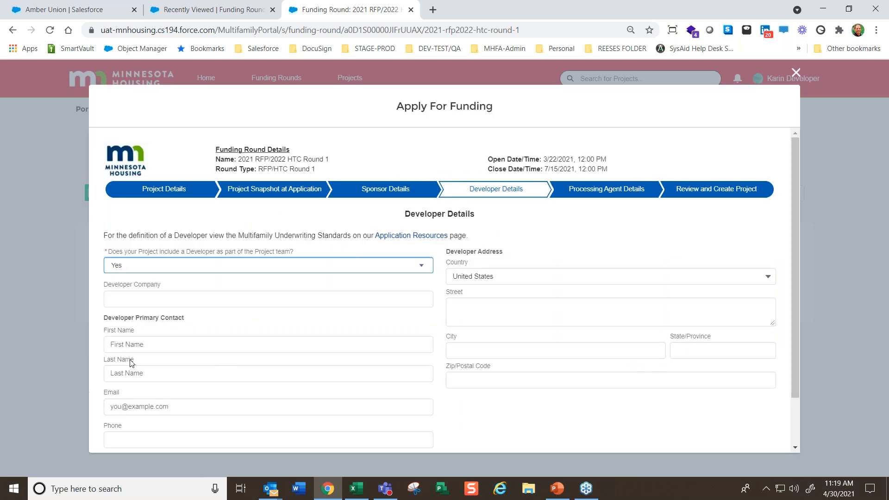
pyautogui.click(229, 263)
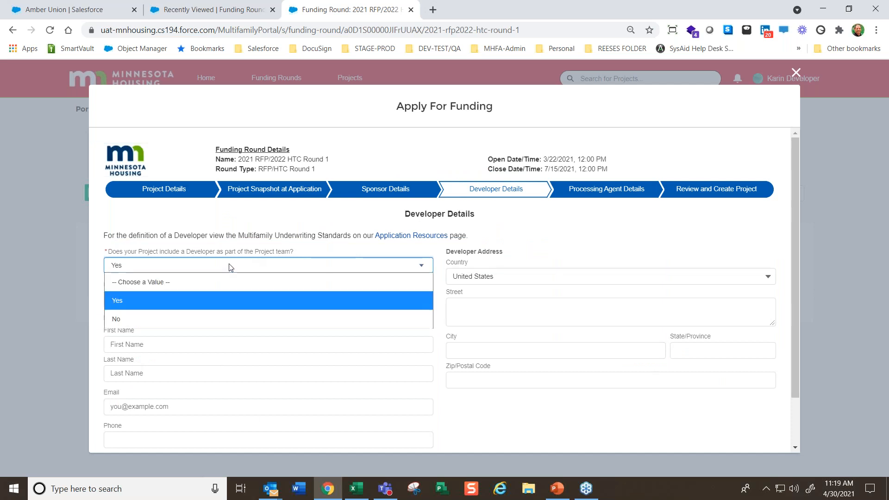
pyautogui.click(143, 318)
pyautogui.click(700, 361)
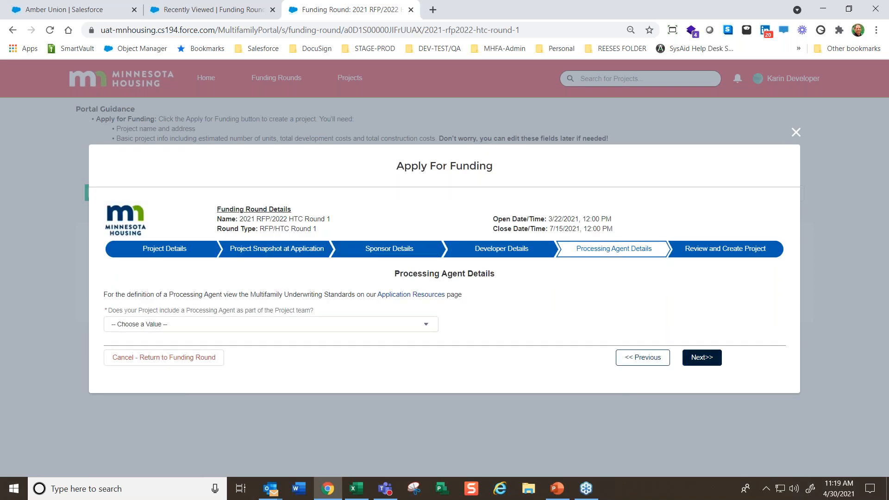
# Answer Yes for including a Processing Agent and enter Process Process Process as the Processing Agent Company
pyautogui.click(338, 324)
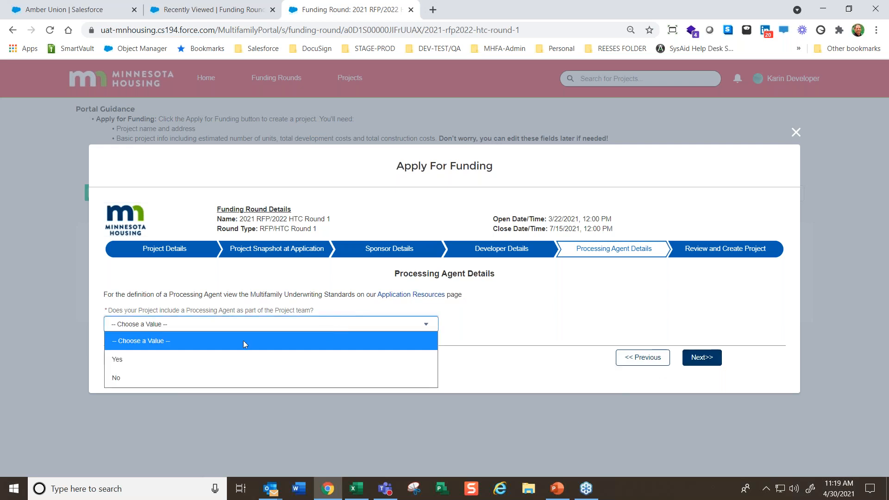
pyautogui.click(202, 360)
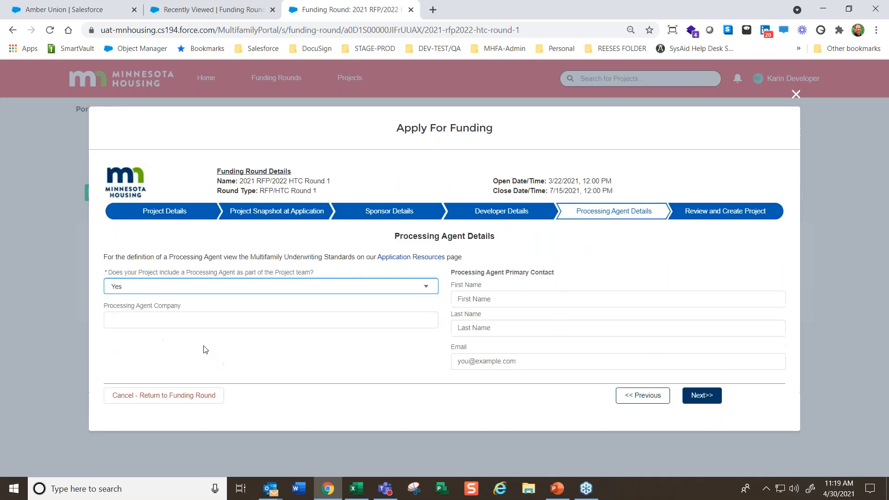
pyautogui.click(188, 320)
pyautogui.write('Process')
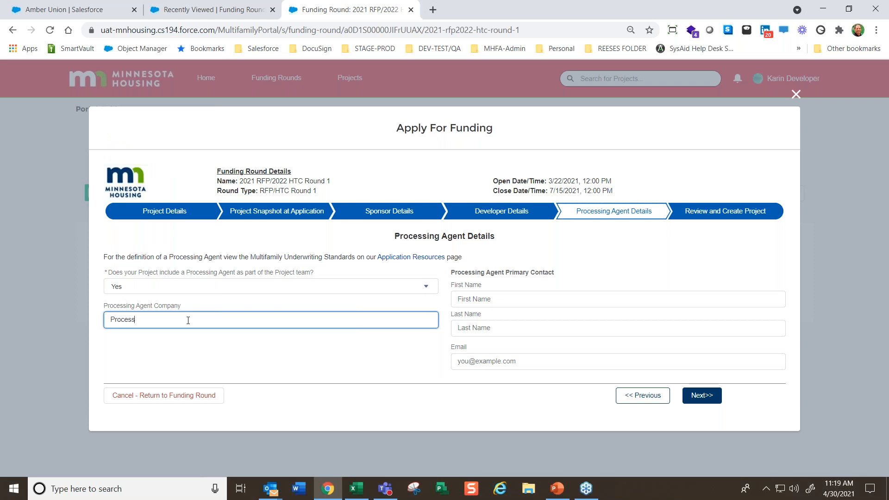
pyautogui.write(' Process Process')
pyautogui.press('Tab')
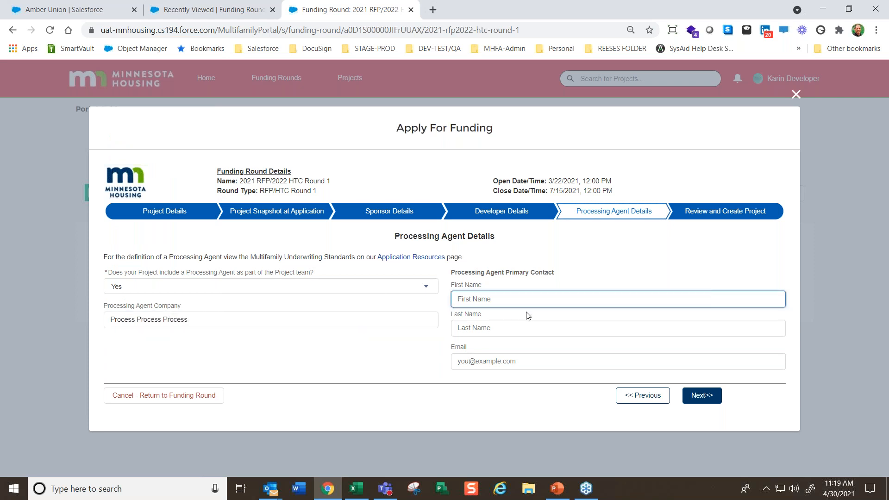
# Fill in the Processing Agent primary contact's first name, last name and email address
pyautogui.write('Ted')
pyautogui.press('Tab')
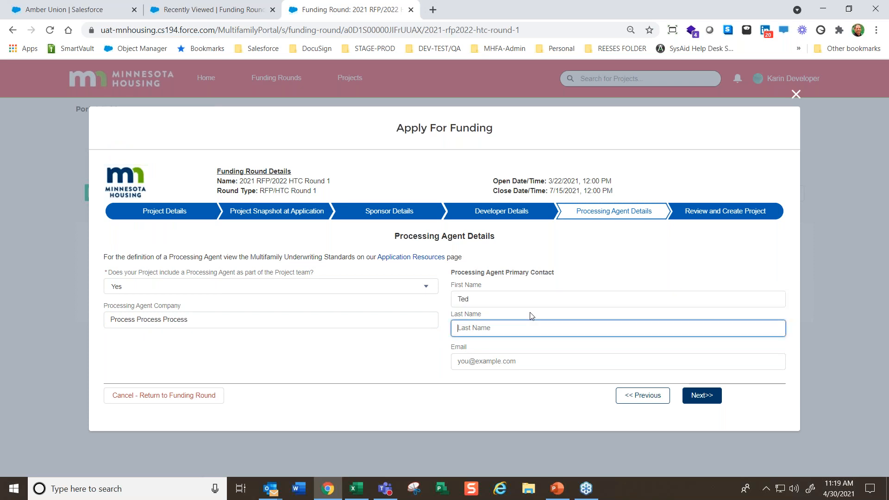
pyautogui.write('Tedson')
pyautogui.press('Tab')
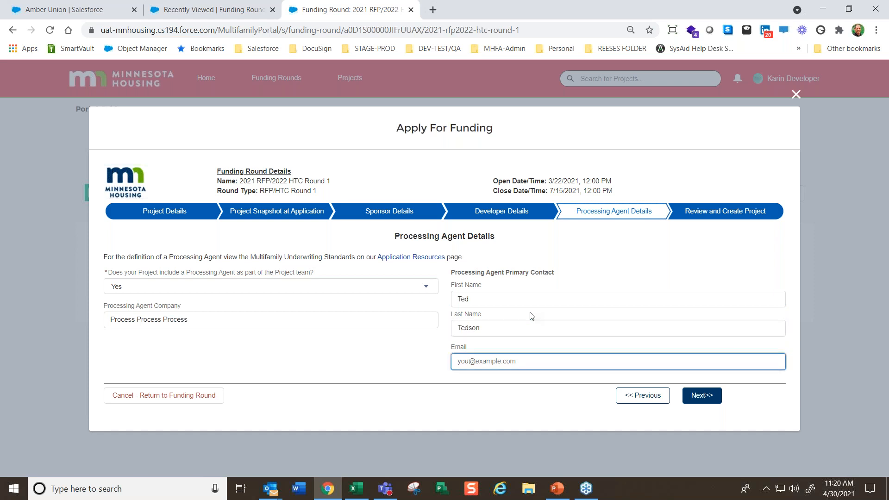
pyautogui.write('Ted@ted.com')
pyautogui.press('Tab')
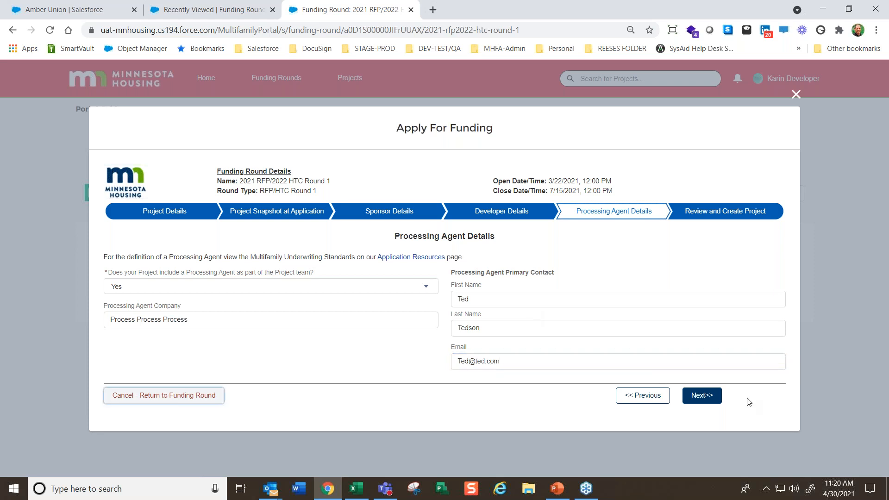
# Switch the Processing Agent answer to No and restore it to Yes
pyautogui.click(333, 286)
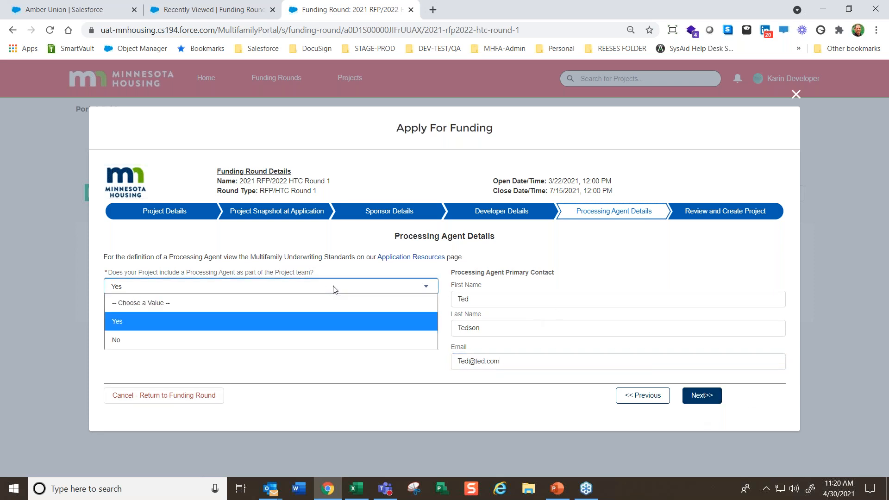
pyautogui.click(133, 339)
pyautogui.click(393, 325)
pyautogui.click(154, 359)
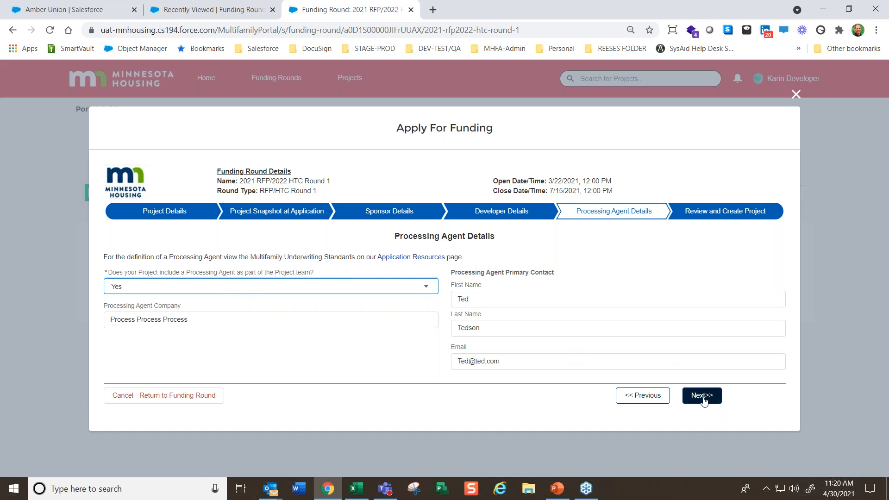
# Answer No for including a Processing Agent on the Project team and continue to the Review and Create Project summary
pyautogui.click(320, 291)
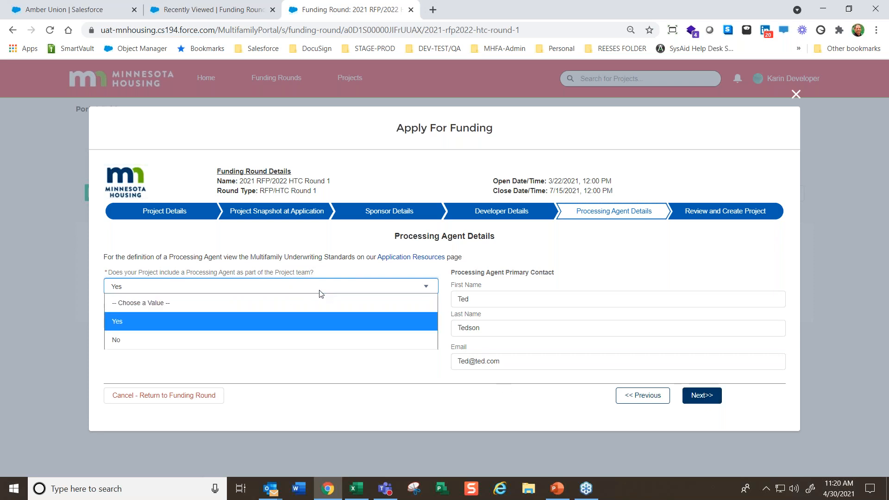
pyautogui.click(294, 339)
pyautogui.click(702, 358)
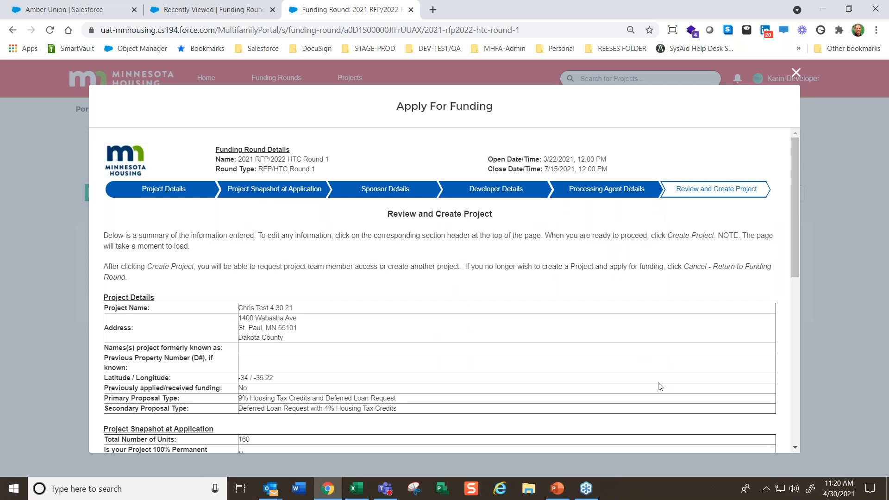
pyautogui.scroll(-3, 746, 374)
pyautogui.scroll(-5, 720, 426)
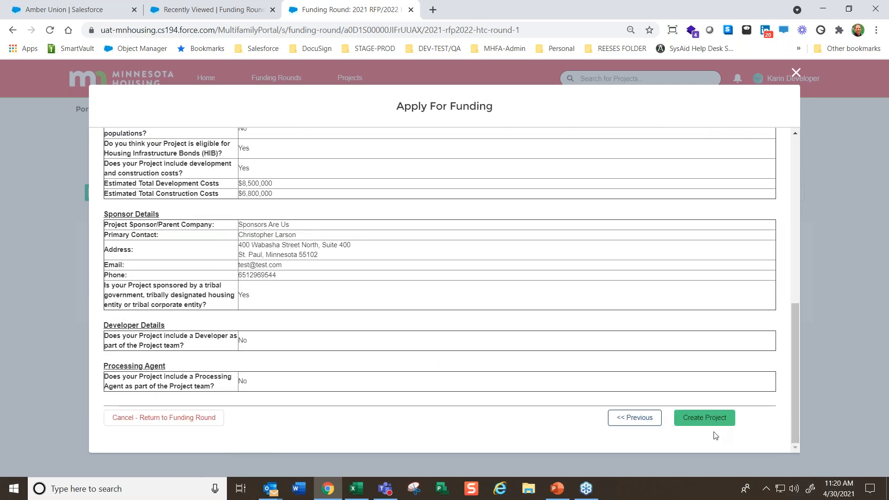
# Return to Processing Agent Details, try Yes for including a Processing Agent, restore No and continue to the review
pyautogui.click(632, 420)
pyautogui.click(262, 324)
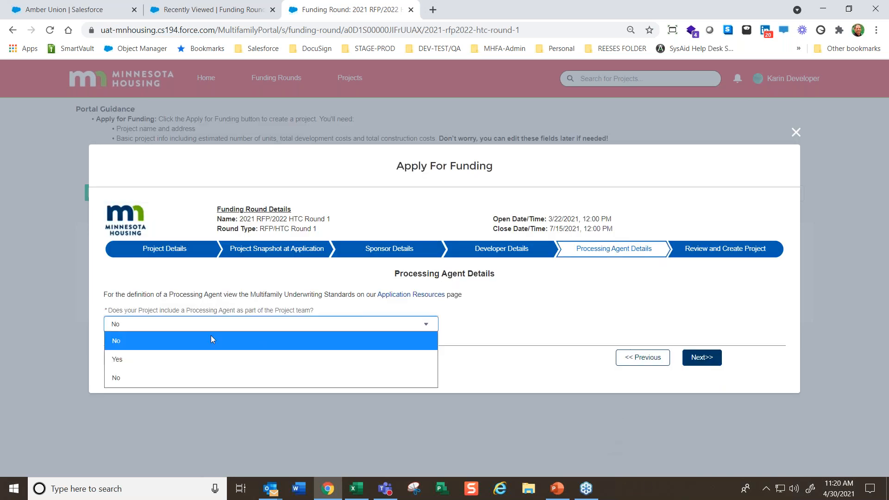
pyautogui.click(392, 360)
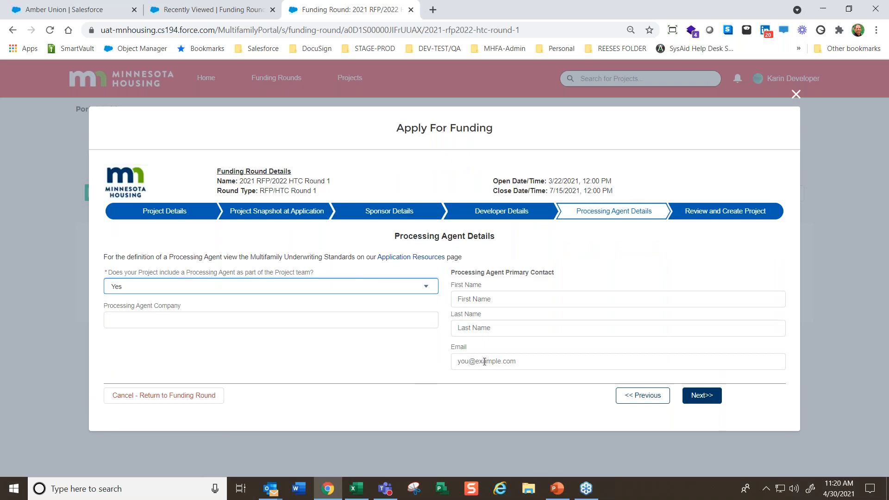
pyautogui.click(391, 289)
pyautogui.click(183, 303)
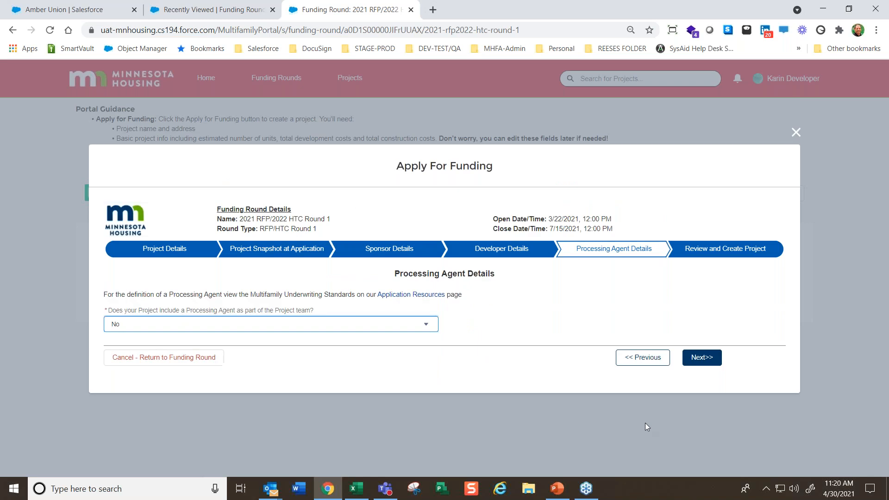
pyautogui.click(702, 358)
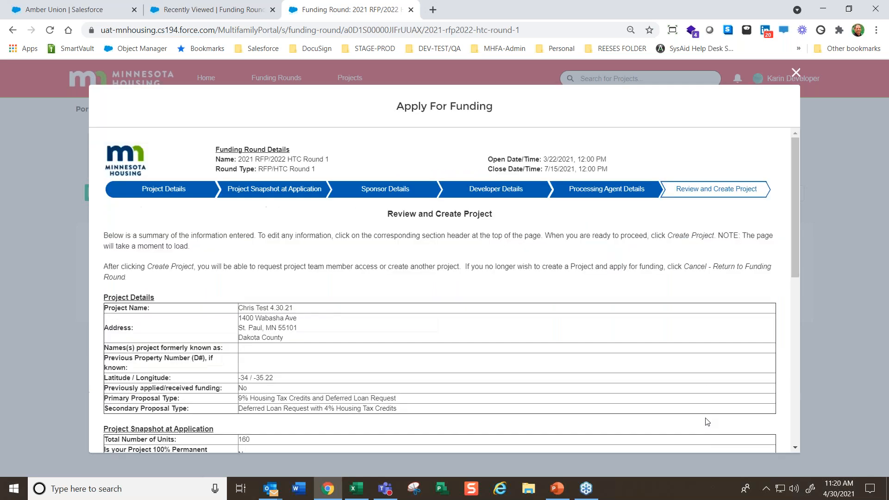
# Review the summary of project, snapshot, sponsor, developer and processing agent details, and create the project
pyautogui.scroll(-4, 482, 351)
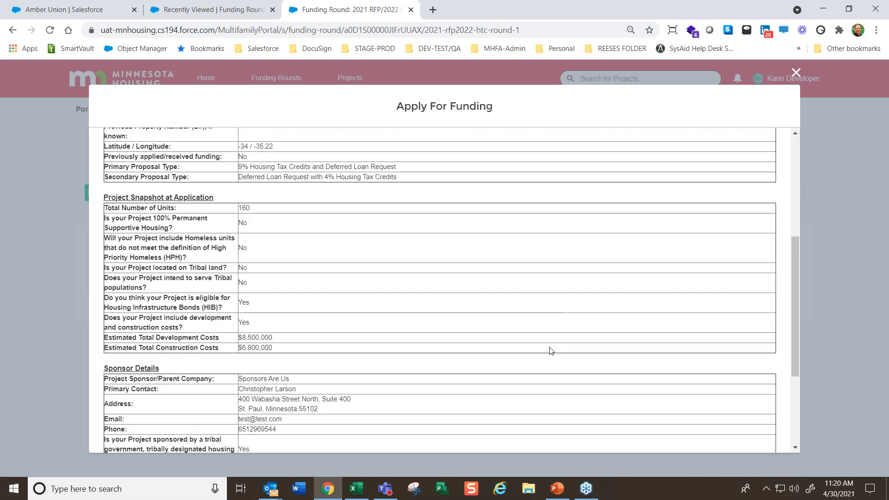
pyautogui.scroll(-4, 550, 363)
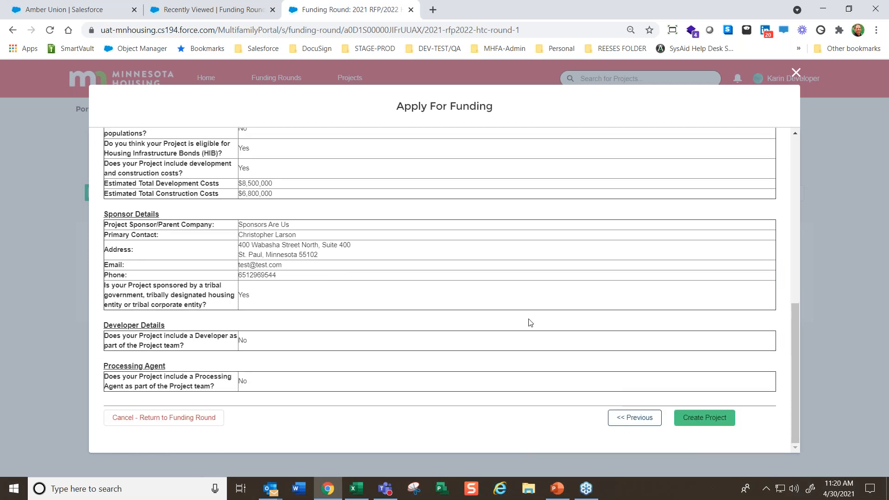
pyautogui.scroll(3, 560, 367)
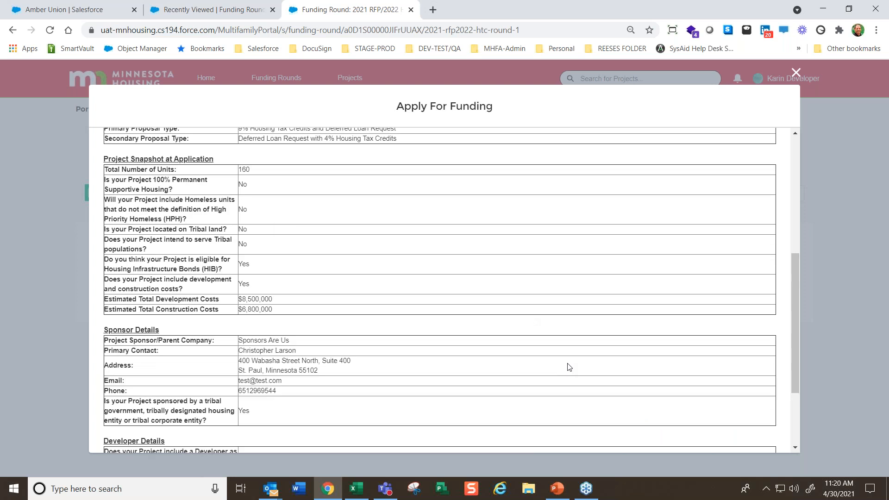
pyautogui.scroll(5, 599, 357)
pyautogui.scroll(-10, 600, 357)
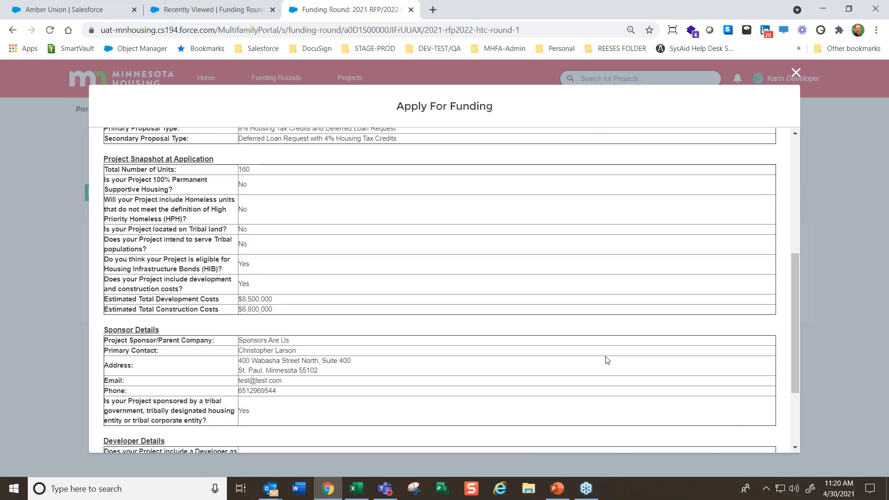
pyautogui.click(704, 417)
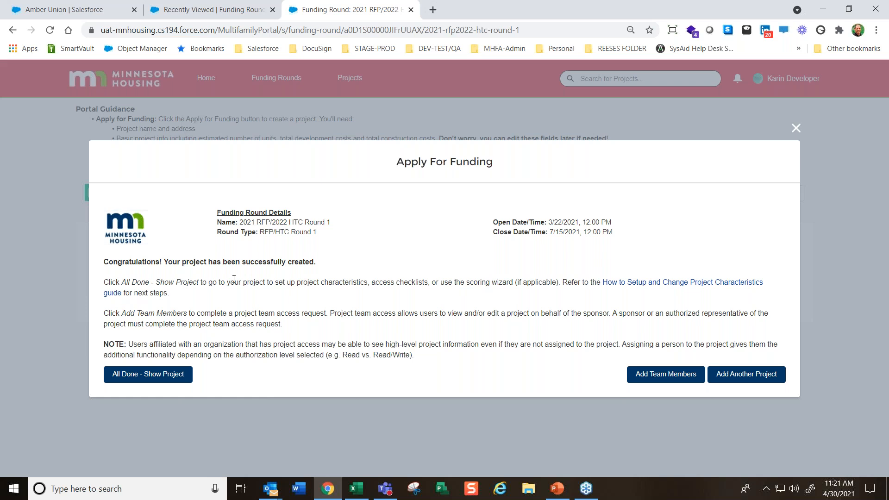
# Start adding a project team member, entering the contact's first name, last name and Processing LLC as the company
pyautogui.click(669, 375)
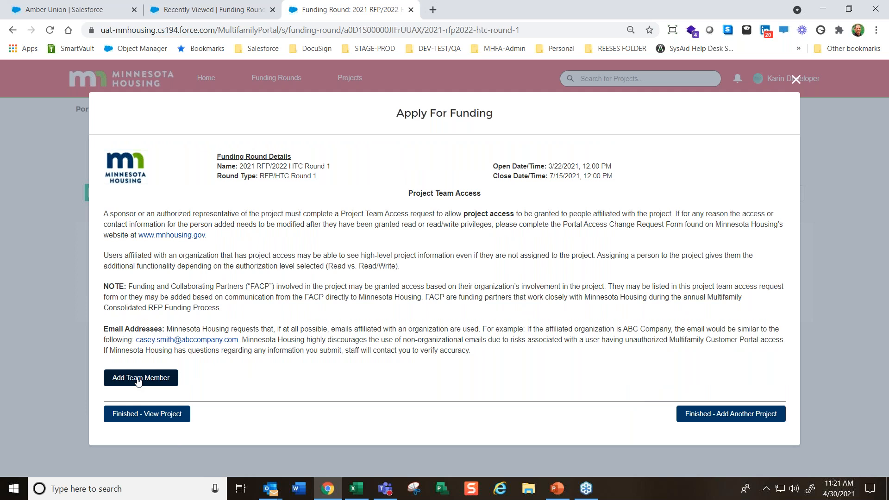
pyautogui.click(147, 379)
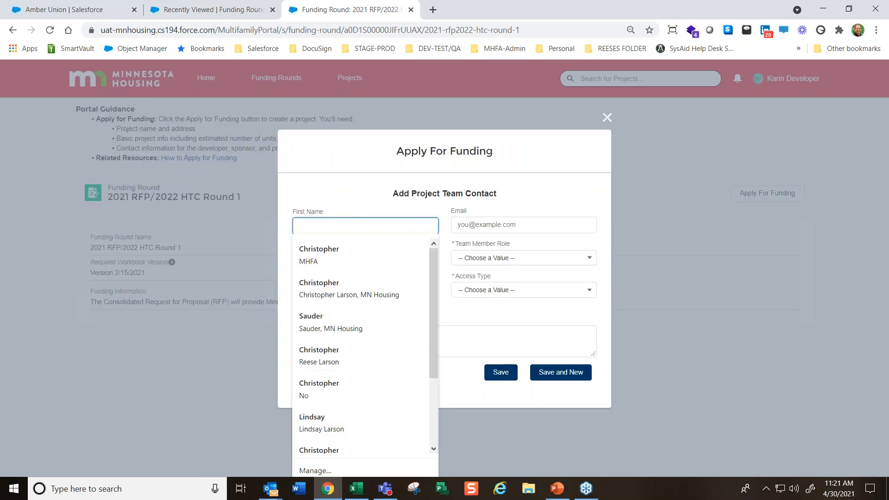
pyautogui.write('Jane')
pyautogui.press('Tab')
pyautogui.write('Doe')
pyautogui.press('Tab')
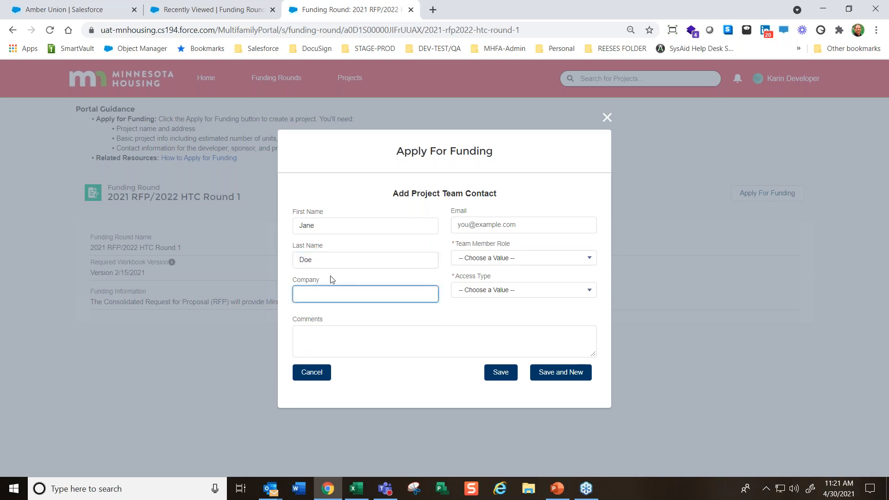
pyautogui.write('Processing LLC')
pyautogui.press('Tab')
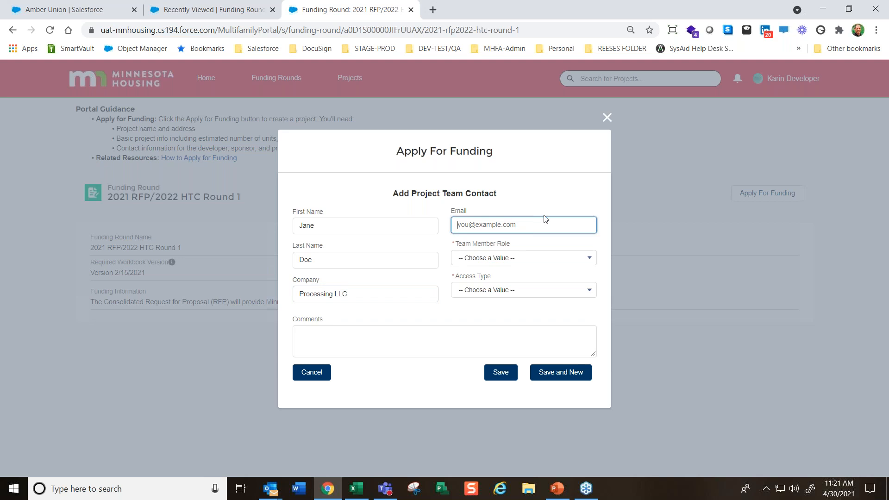
# Fill in the team contact's email, choose the Processing Agent role with Read/Write access, and save the contact
pyautogui.write('jane@jane.com')
pyautogui.press('Tab')
pyautogui.click(531, 259)
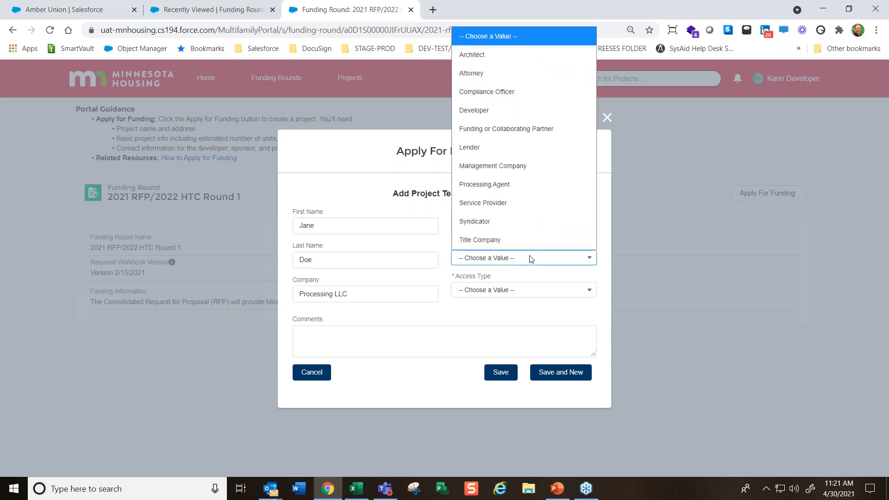
pyautogui.click(505, 183)
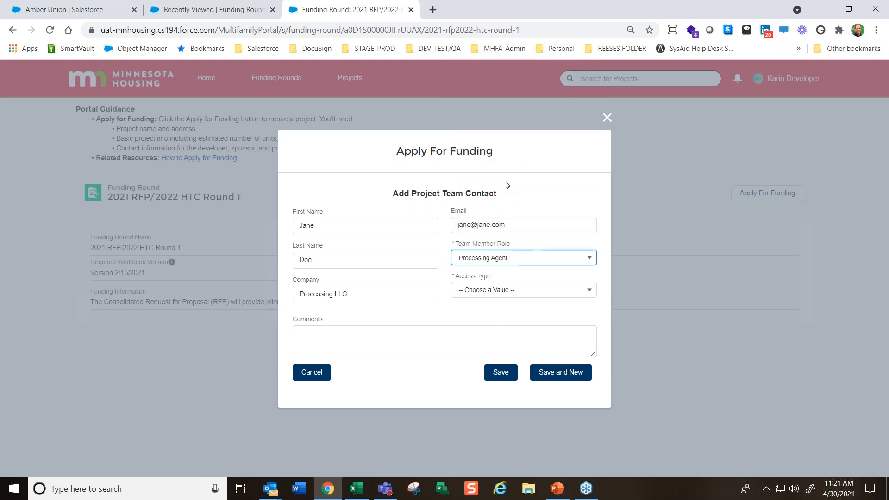
pyautogui.click(520, 289)
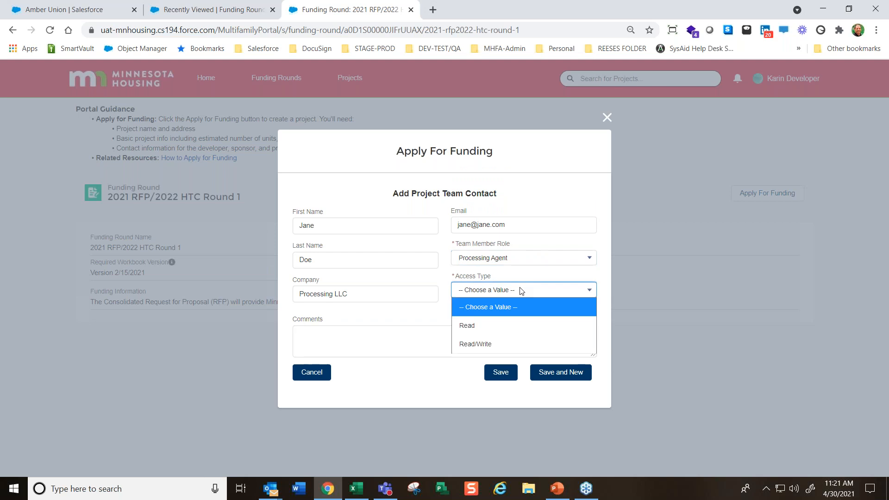
pyautogui.click(473, 343)
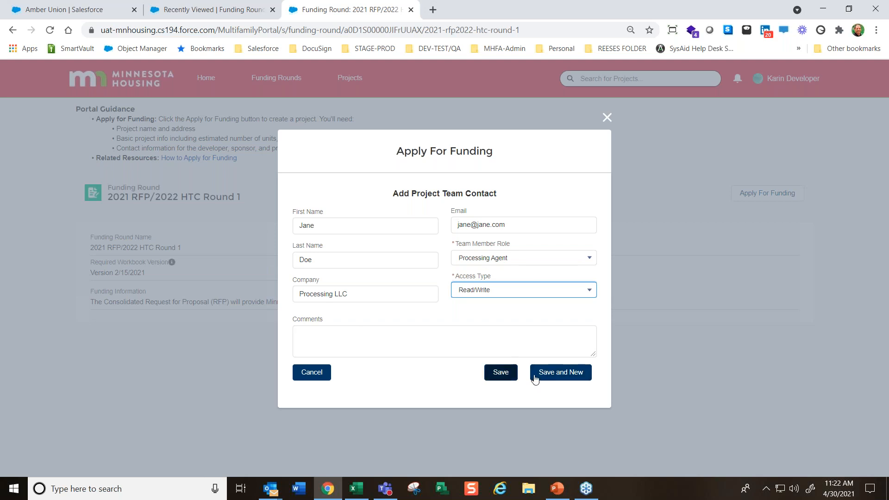
pyautogui.click(501, 373)
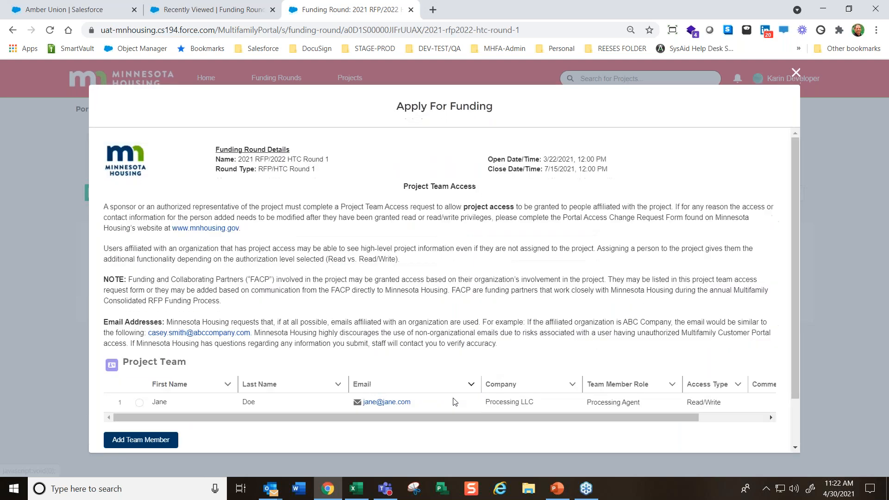
# Select the Processing Agent contact in the Project Team list to view the edit and delete options
pyautogui.scroll(-2, 272, 428)
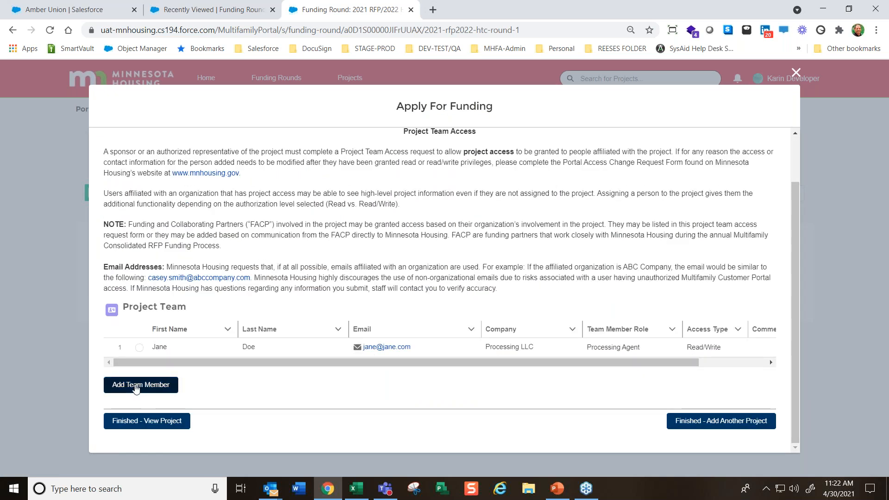
pyautogui.click(140, 347)
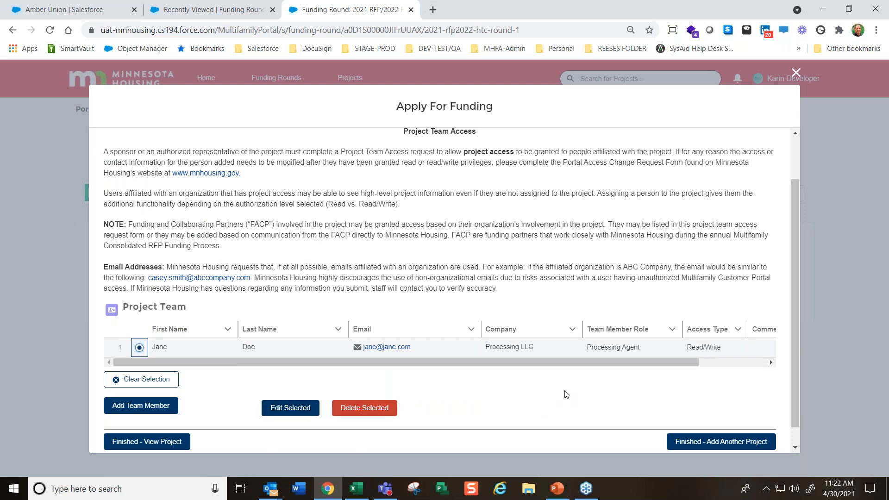
pyautogui.scroll(-1, 564, 394)
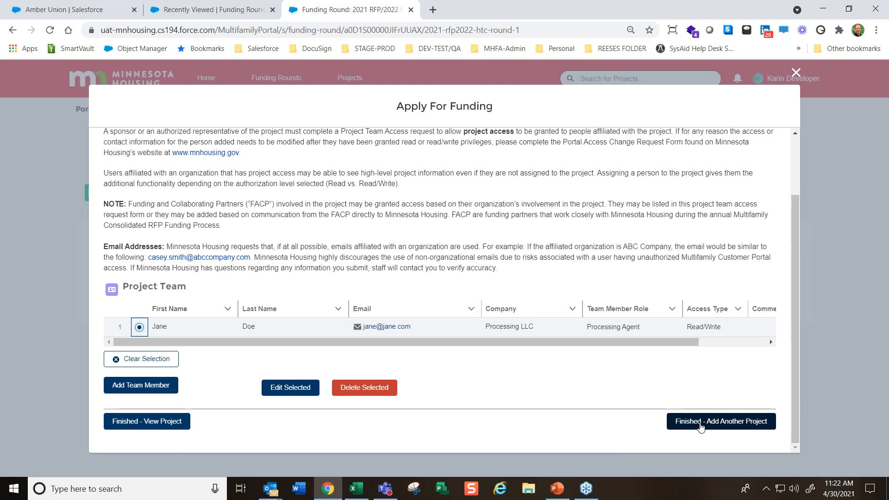
# Finish team access by starting another project, and cancel the blank application to return to the funding round
pyautogui.click(701, 424)
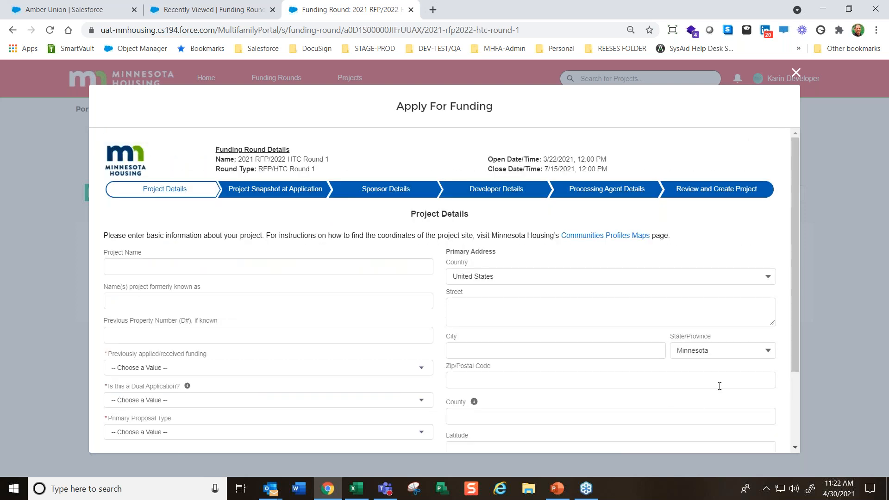
pyautogui.scroll(-3, 719, 383)
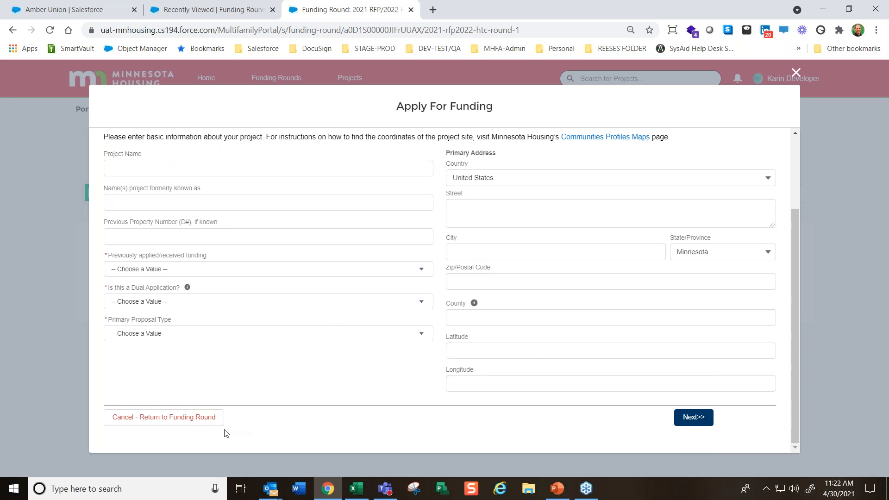
pyautogui.click(156, 419)
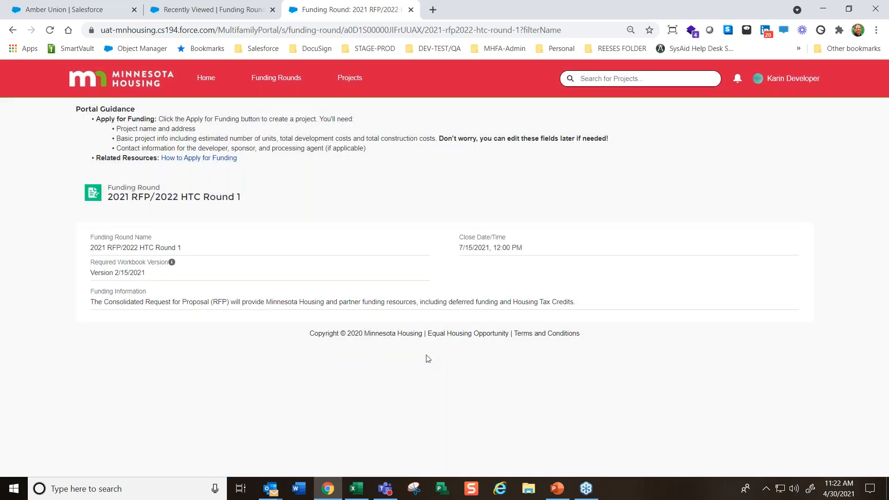
# Open the newly created 4.30.21 test project, the first entry in the All Projects list
pyautogui.click(350, 77)
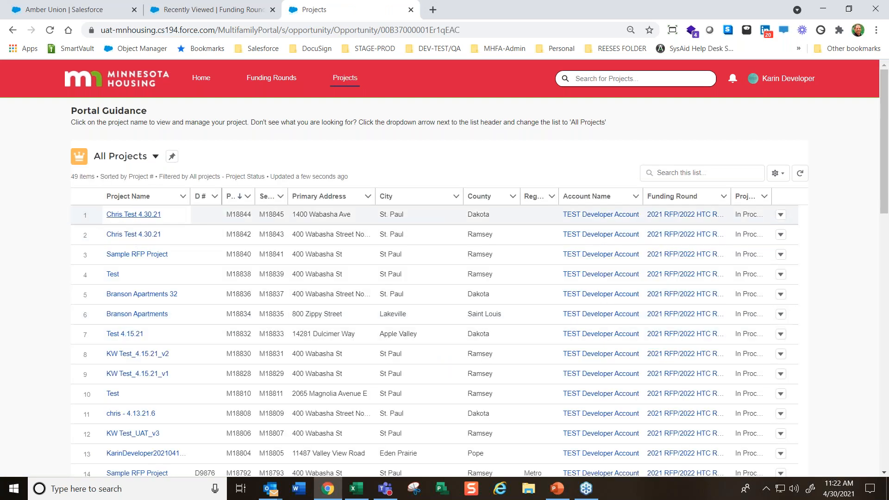
pyautogui.click(125, 215)
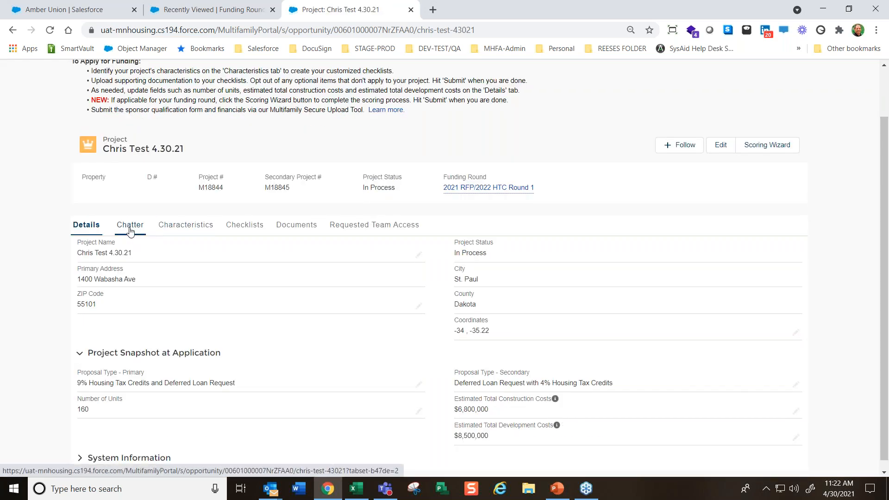
# Examine the project's Chatter guidance, available characteristics, project checklists and customer documents
pyautogui.click(130, 229)
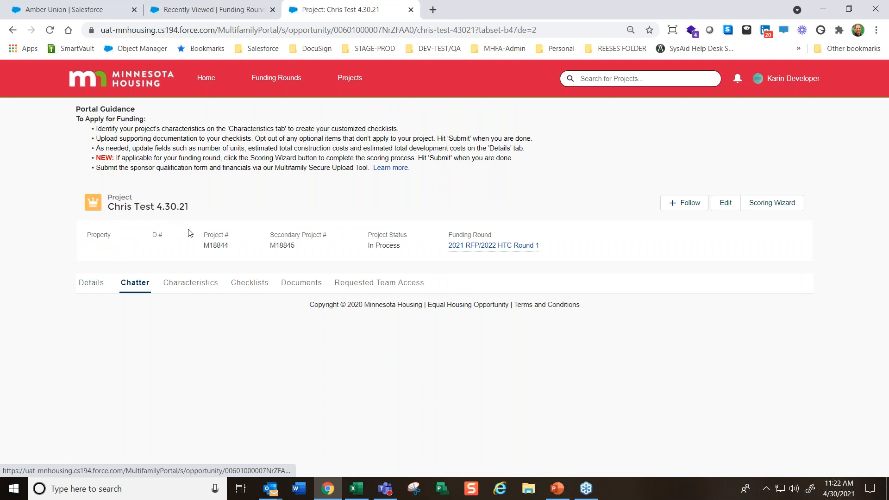
pyautogui.click(185, 293)
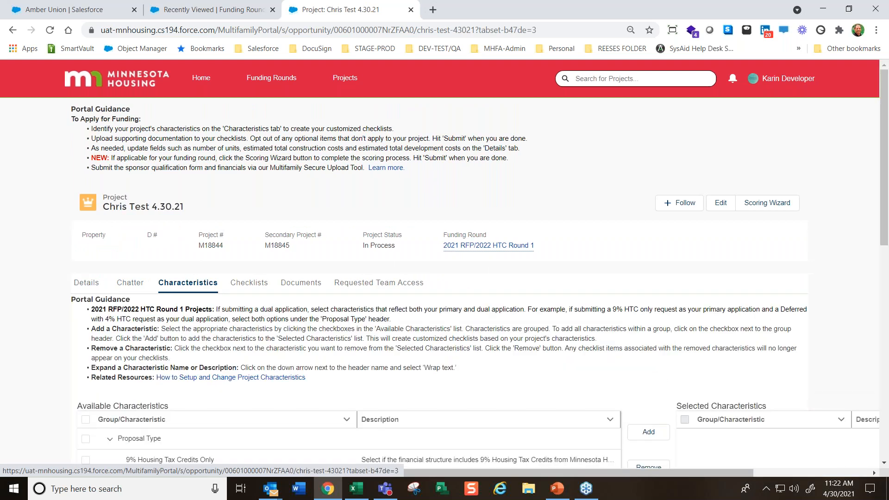
pyautogui.scroll(-1, 217, 384)
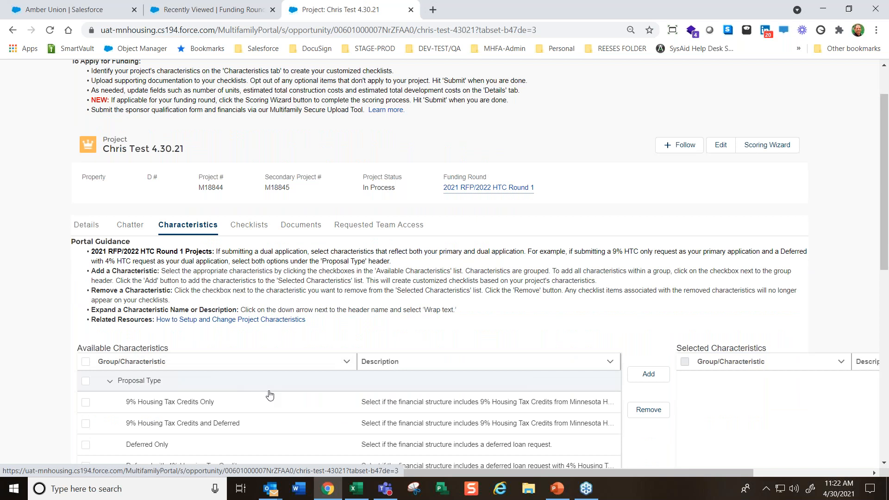
pyautogui.scroll(-1, 270, 394)
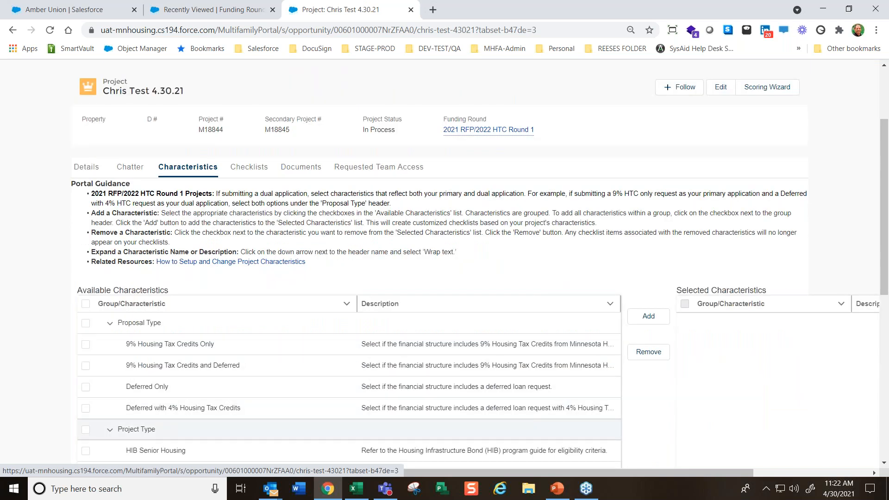
pyautogui.click(245, 180)
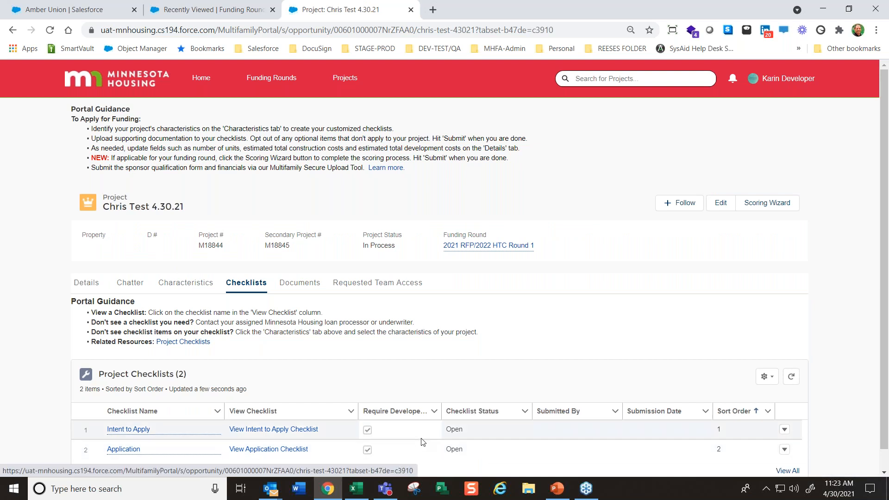
pyautogui.click(299, 283)
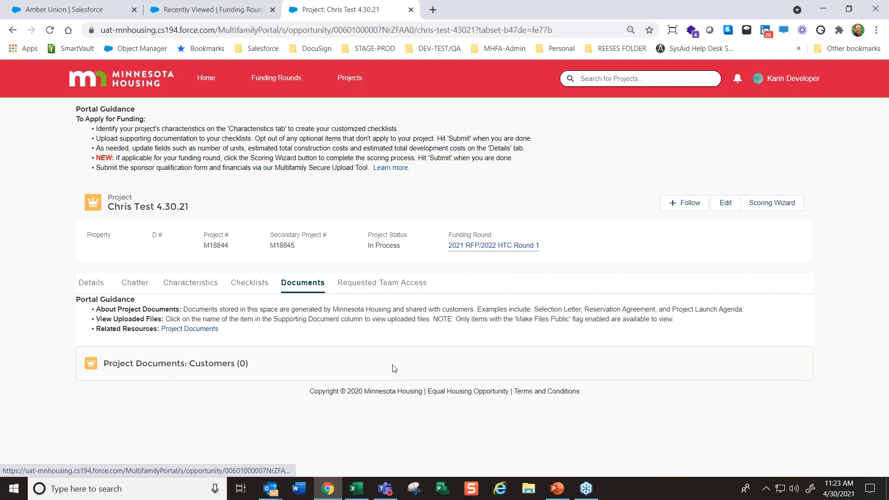
# Review the project's requested team access guidance and the processing status of the team member's access request
pyautogui.click(397, 285)
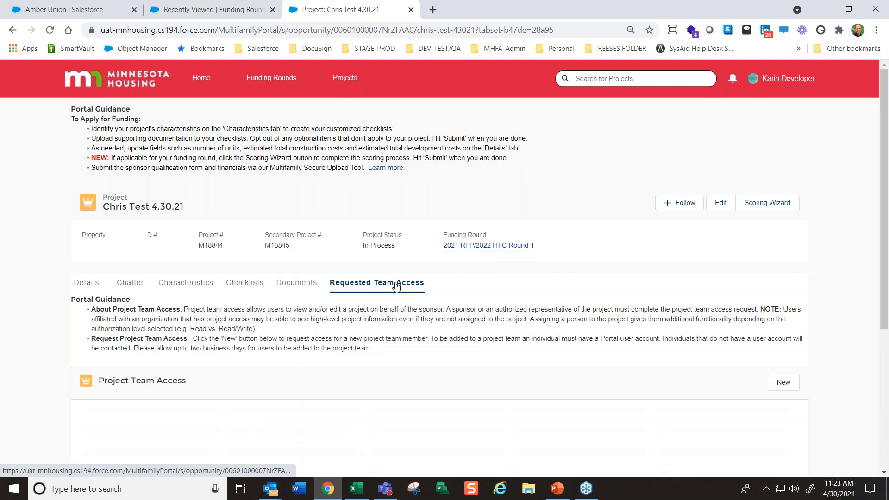
pyautogui.scroll(-1, 151, 388)
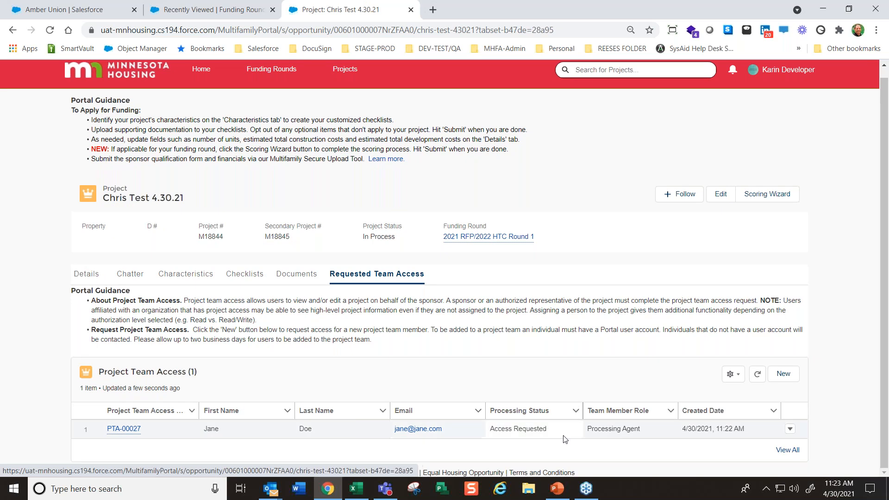
pyautogui.moveTo(549, 430); pyautogui.dragTo(486, 428)
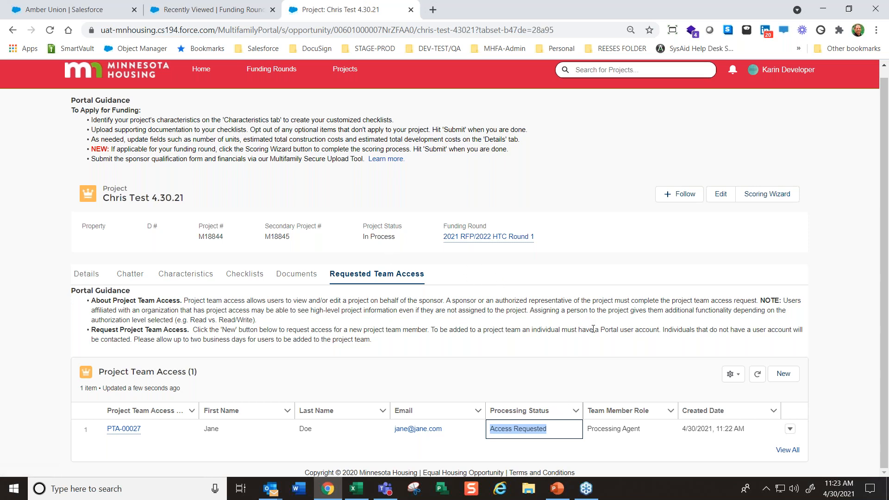
pyautogui.click(542, 330)
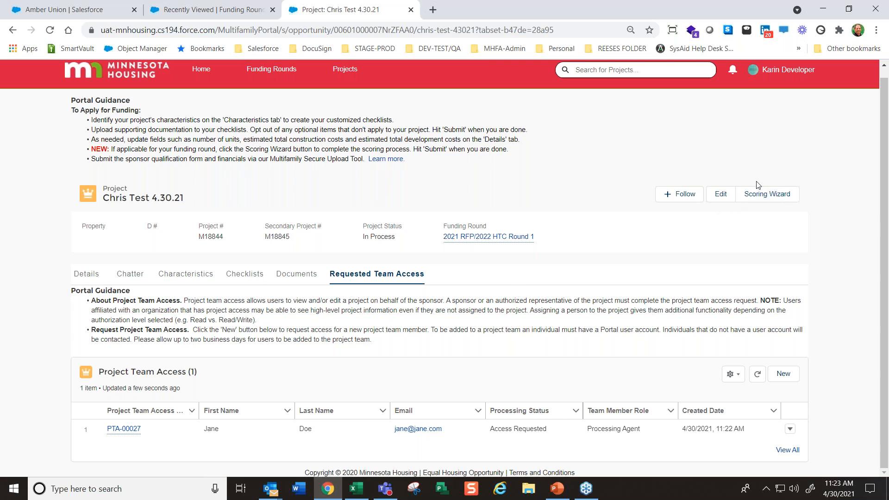
# Open the project's Scoring Wizard, review its terms and conditions, and accept them
pyautogui.click(780, 194)
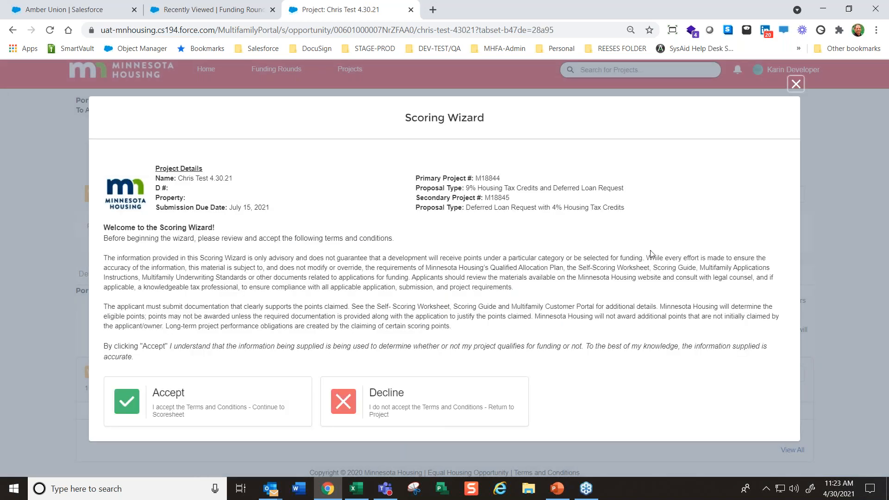
pyautogui.moveTo(101, 224); pyautogui.dragTo(509, 355)
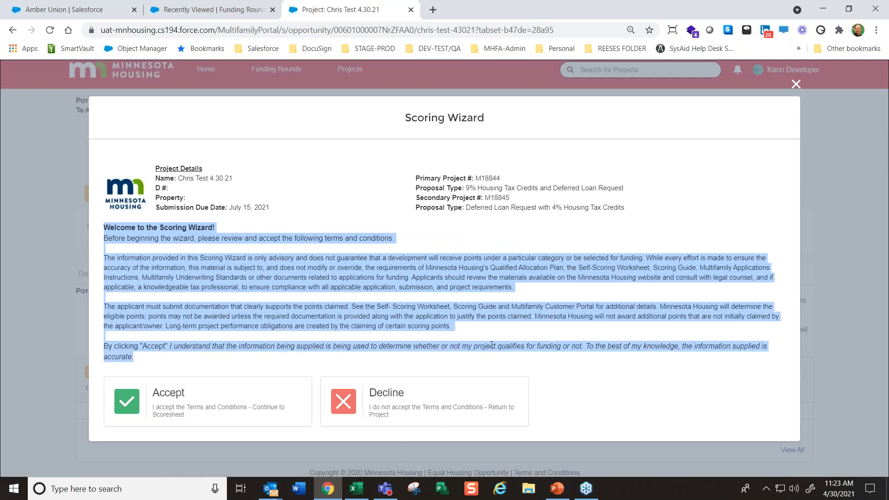
pyautogui.click(492, 331)
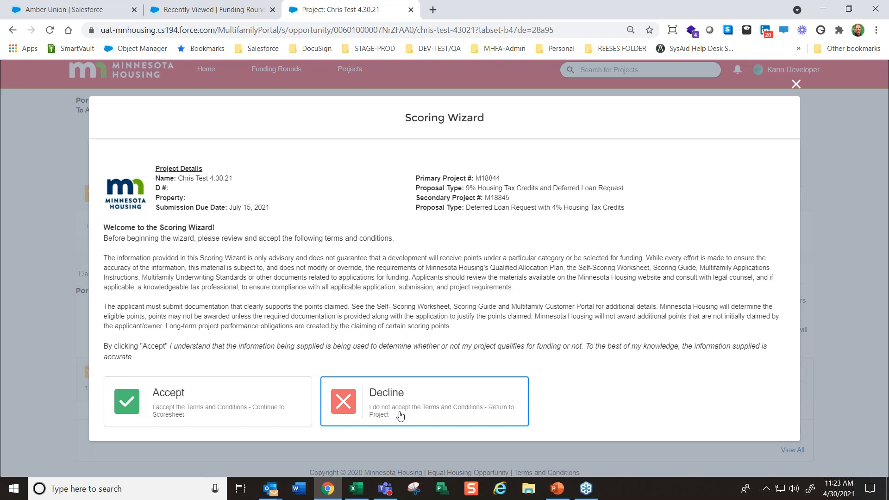
pyautogui.click(194, 403)
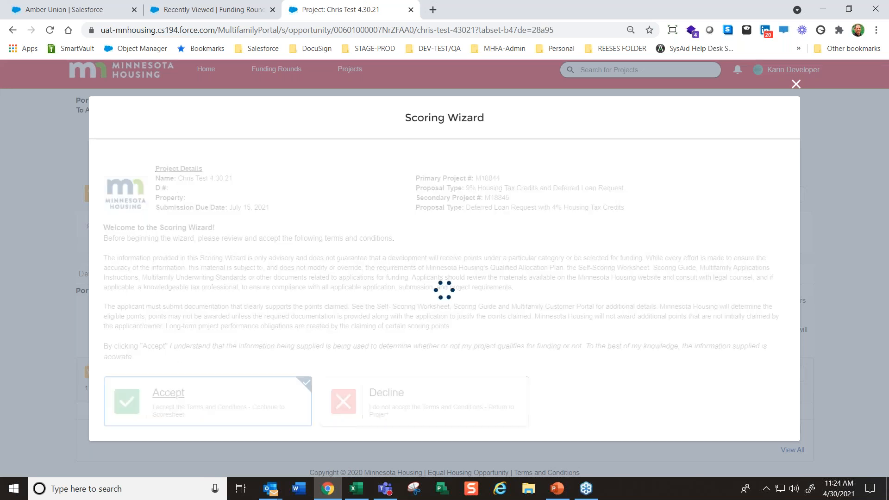
# Create a Test Scenario scoresheet and describe the scenario as "4% only with deferred"
pyautogui.scroll(-1, 628, 349)
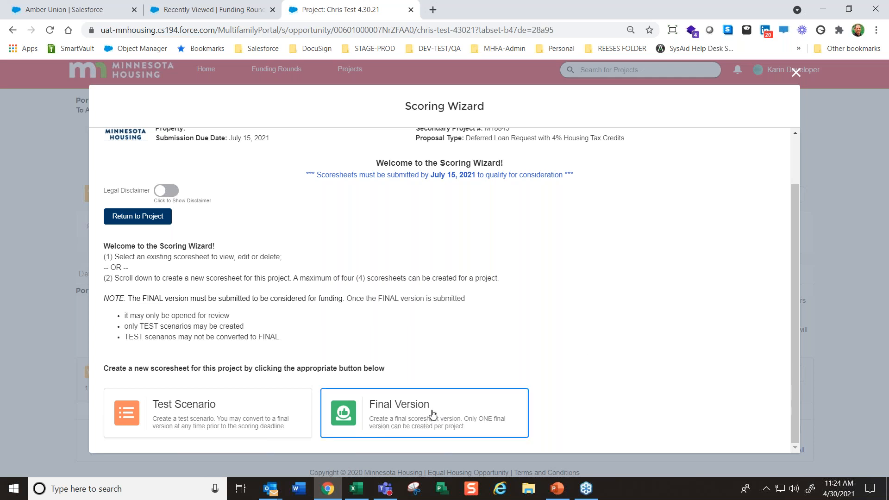
pyautogui.click(193, 425)
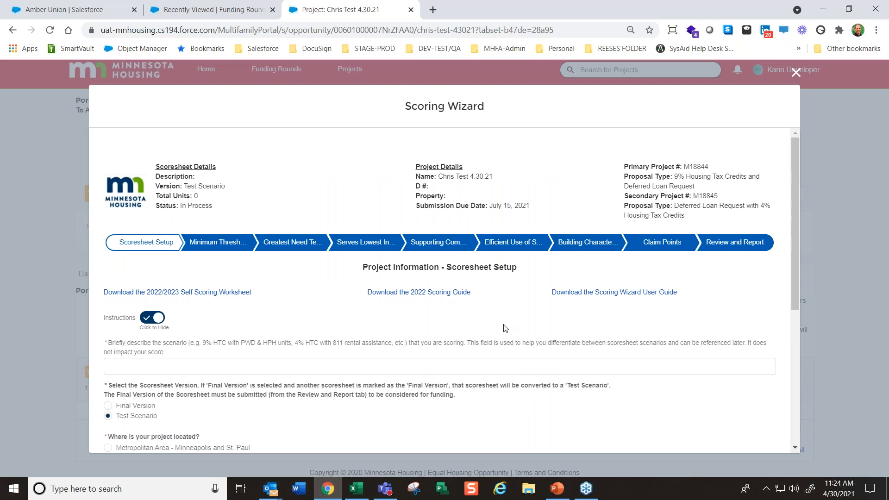
pyautogui.scroll(-1, 504, 328)
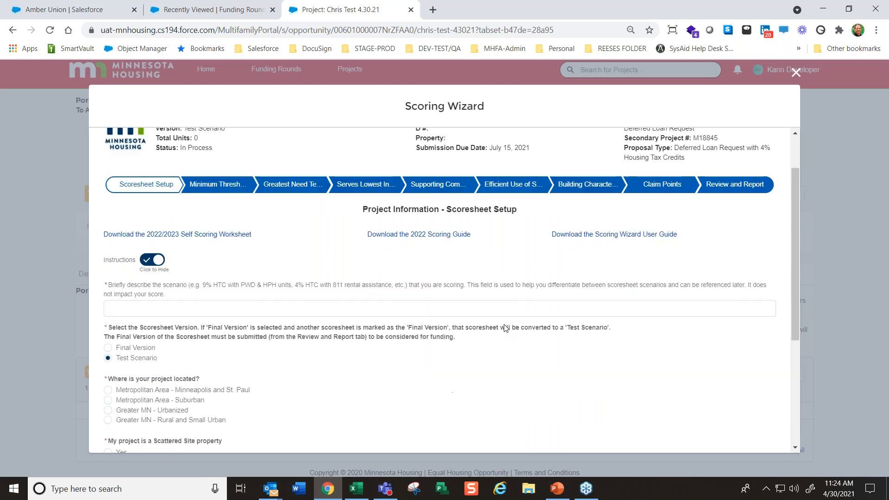
pyautogui.click(172, 309)
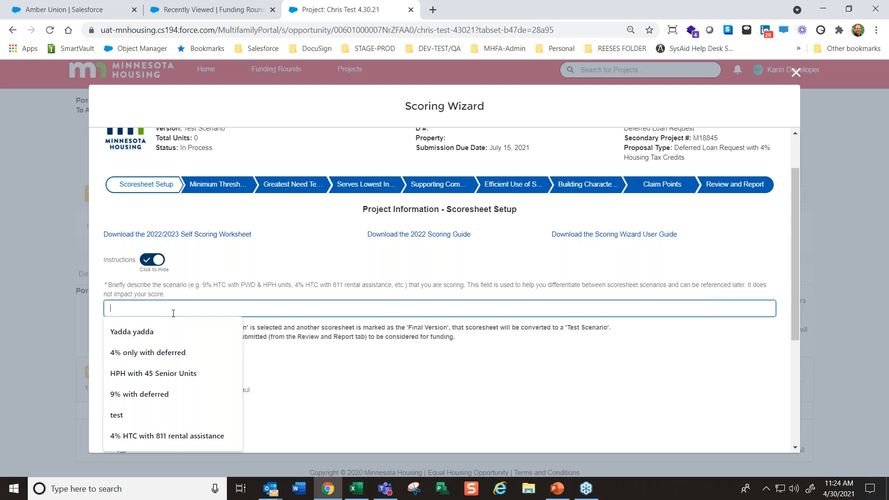
pyautogui.click(146, 352)
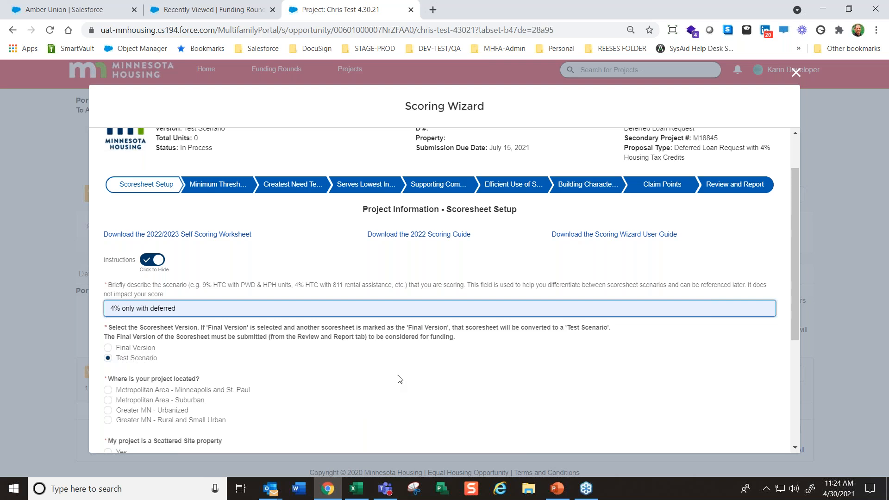
# Set the project location to Metropolitan Area - Minneapolis and St. Paul
pyautogui.scroll(-1, 400, 383)
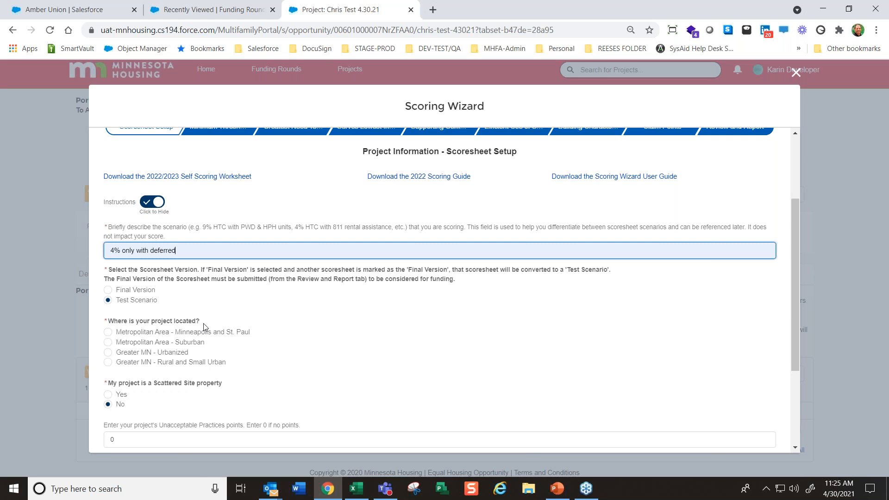
pyautogui.click(108, 333)
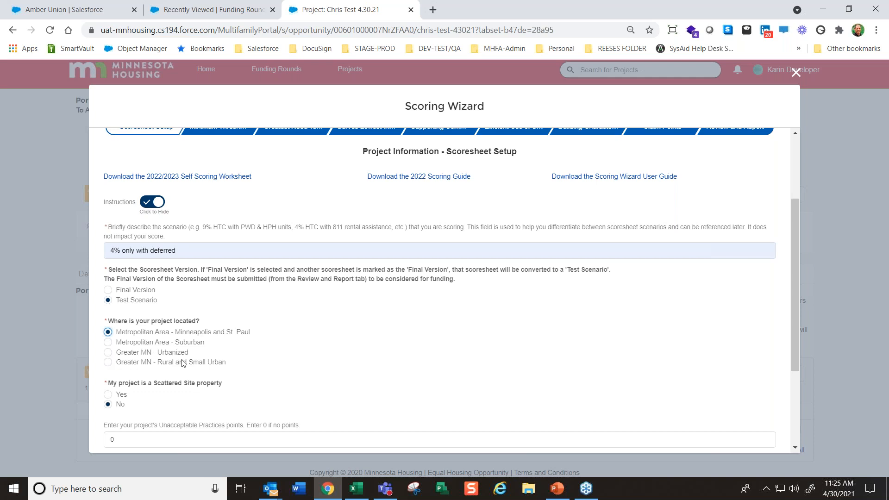
pyautogui.moveTo(233, 364); pyautogui.dragTo(122, 364)
pyautogui.click(252, 373)
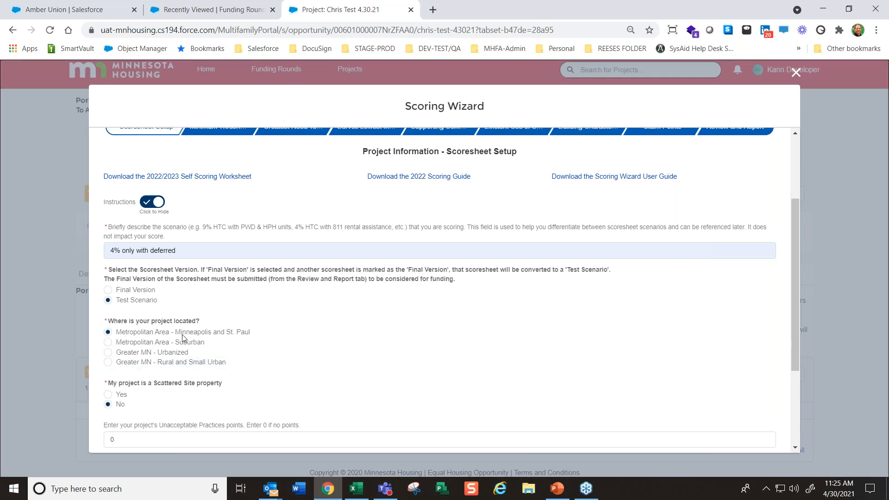
pyautogui.moveTo(260, 334); pyautogui.dragTo(162, 332)
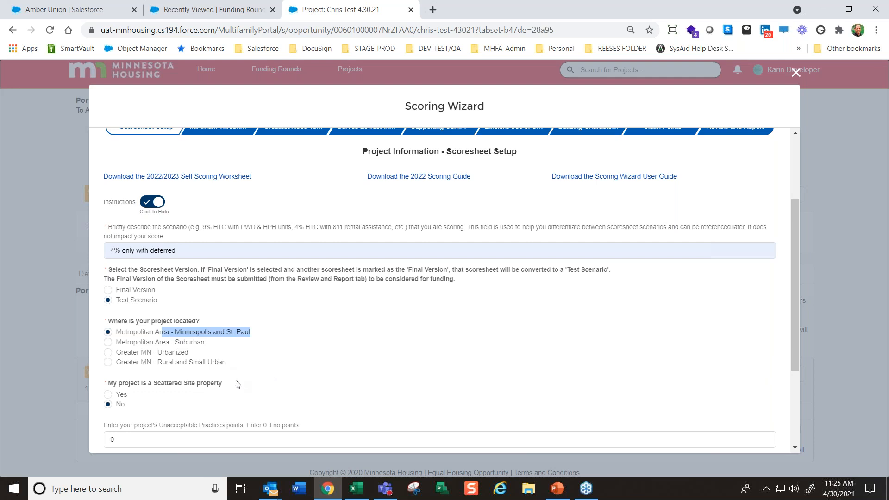
pyautogui.scroll(-1, 241, 347)
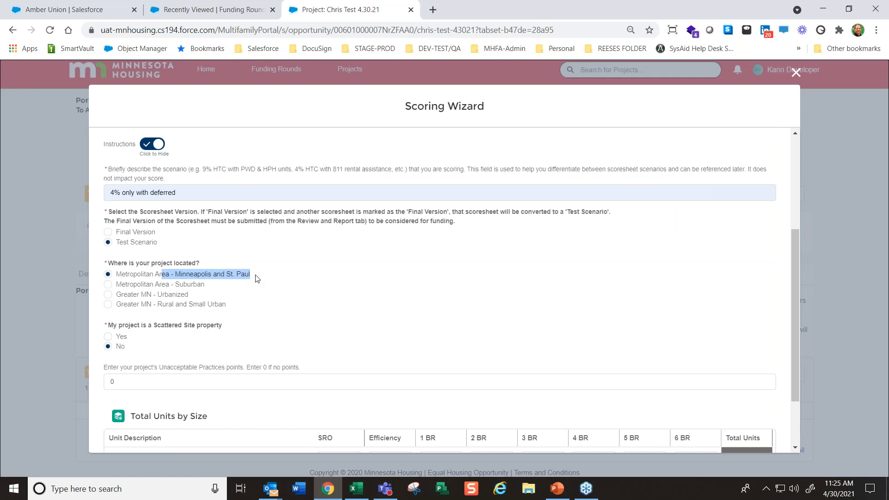
pyautogui.click(288, 347)
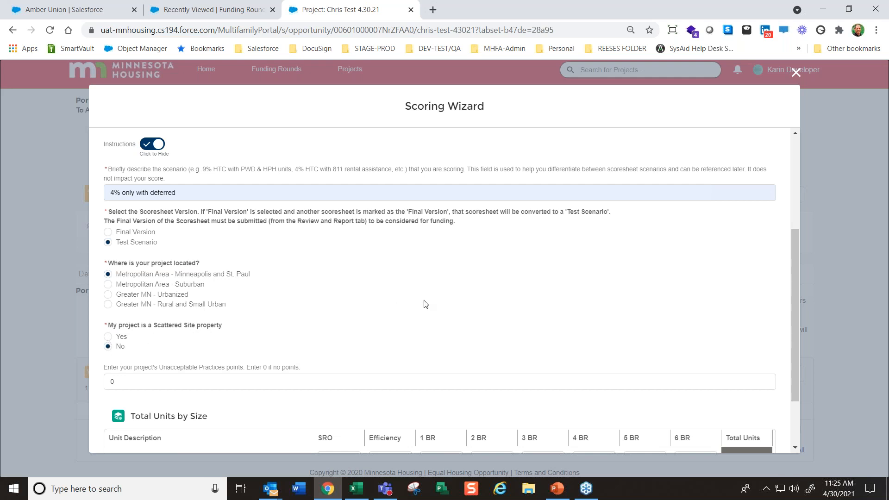
# Review the Unacceptable Practices points entry in the scoresheet setup
pyautogui.scroll(-1, 423, 307)
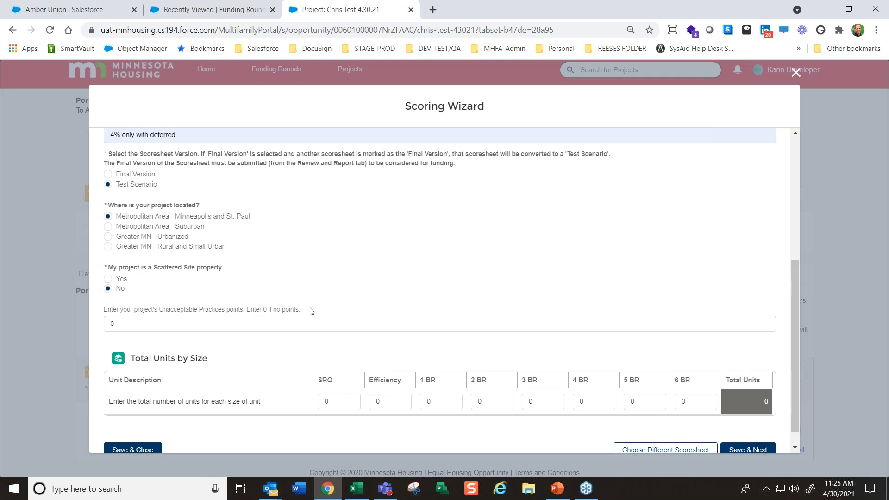
pyautogui.moveTo(129, 323); pyautogui.dragTo(77, 319)
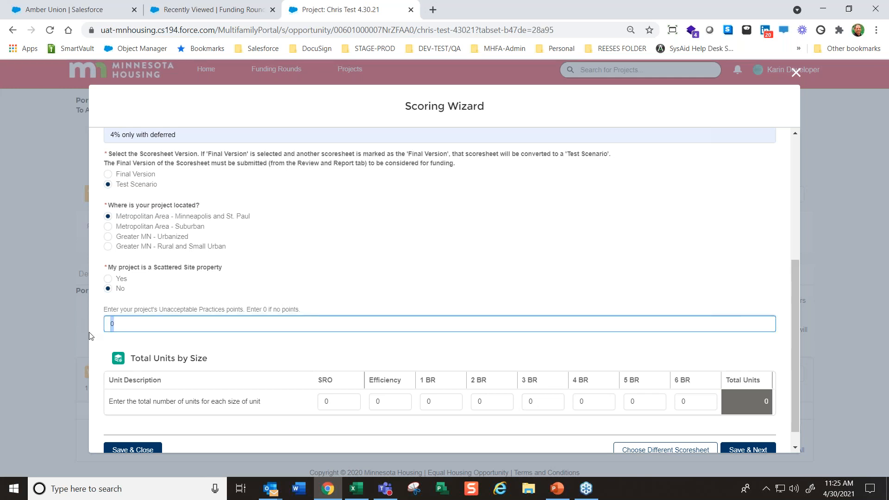
pyautogui.click(378, 259)
# Enter 20 total units for every unit size from SRO to 6 BR, and save to continue to the Minimum Threshold Requirements
pyautogui.scroll(-1, 381, 262)
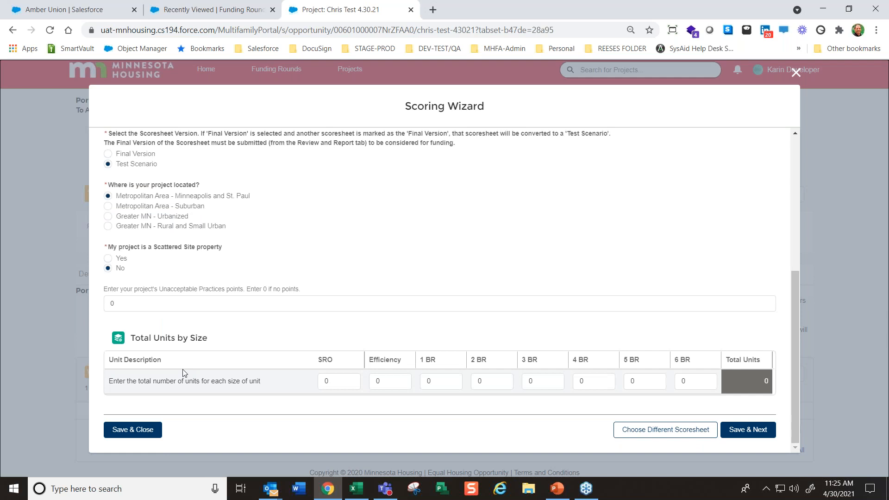
pyautogui.click(332, 381)
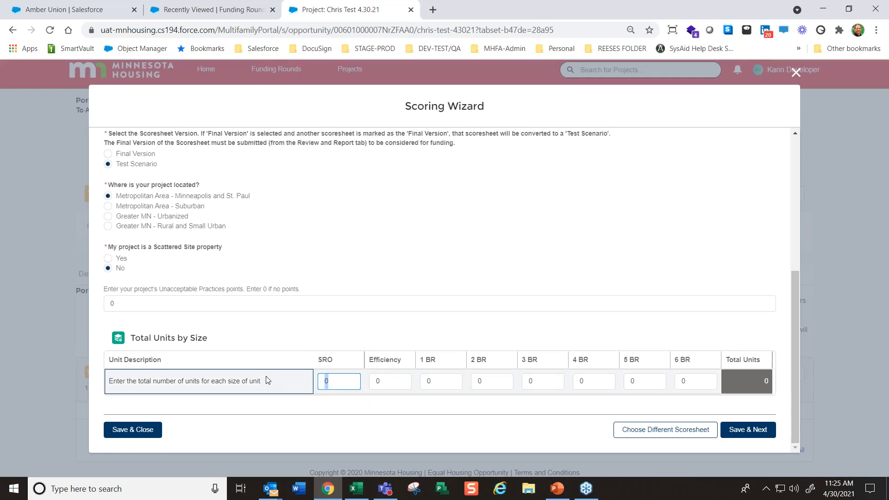
pyautogui.write('20')
pyautogui.press('Tab')
pyautogui.write('20')
pyautogui.press('Tab')
pyautogui.write('20')
pyautogui.press('Tab')
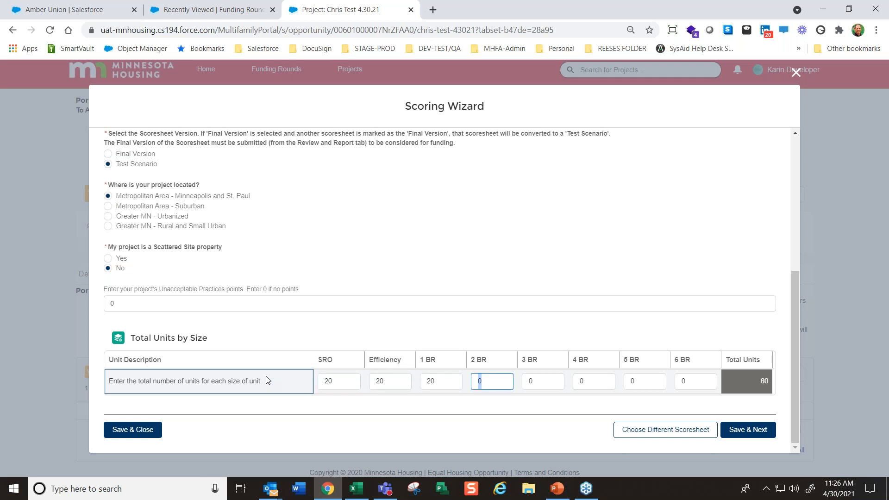
pyautogui.write('20\t20\t20\t20\t20')
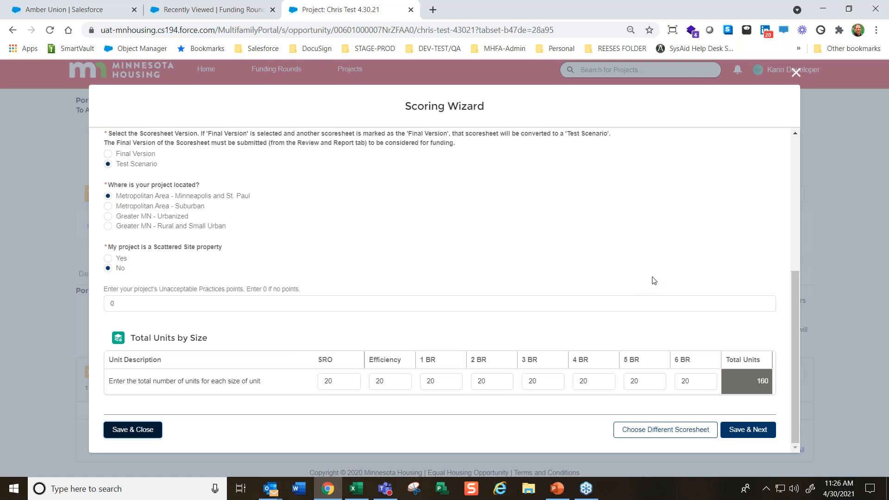
pyautogui.click(750, 430)
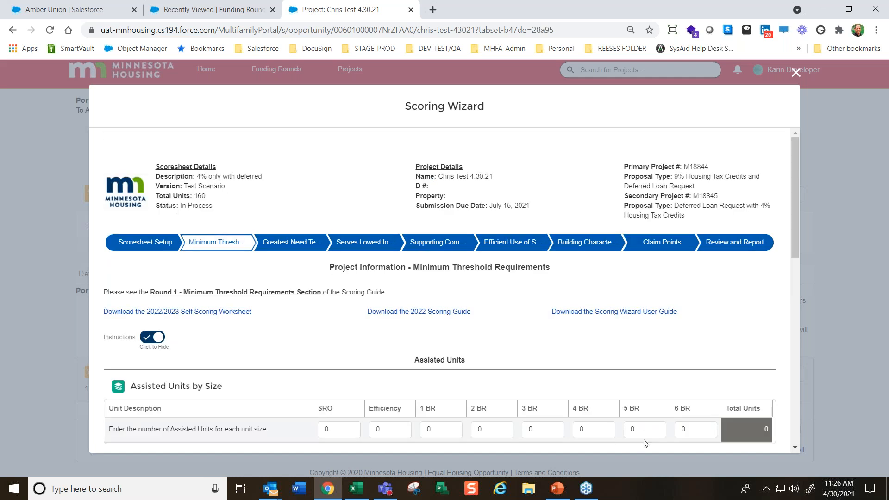
# Hide and show the Minimum Threshold Requirements instructions, and review the Scoring Guide reference and download links
pyautogui.scroll(-1, 645, 443)
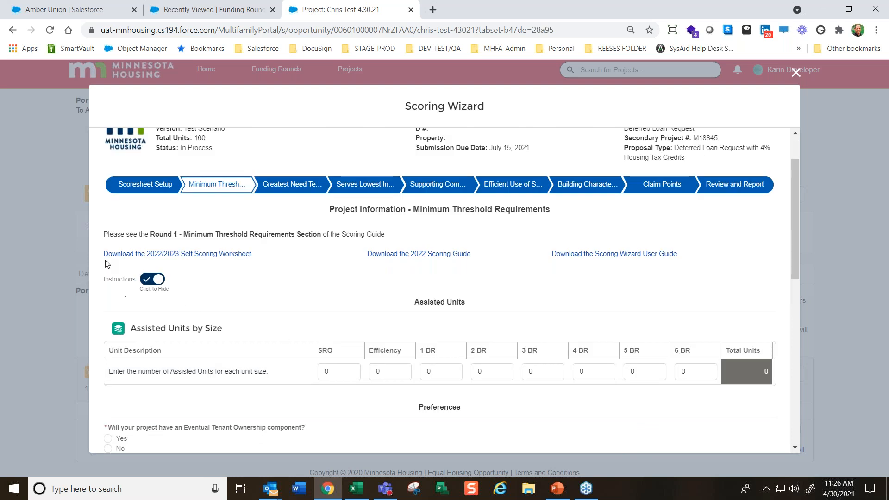
pyautogui.click(148, 282)
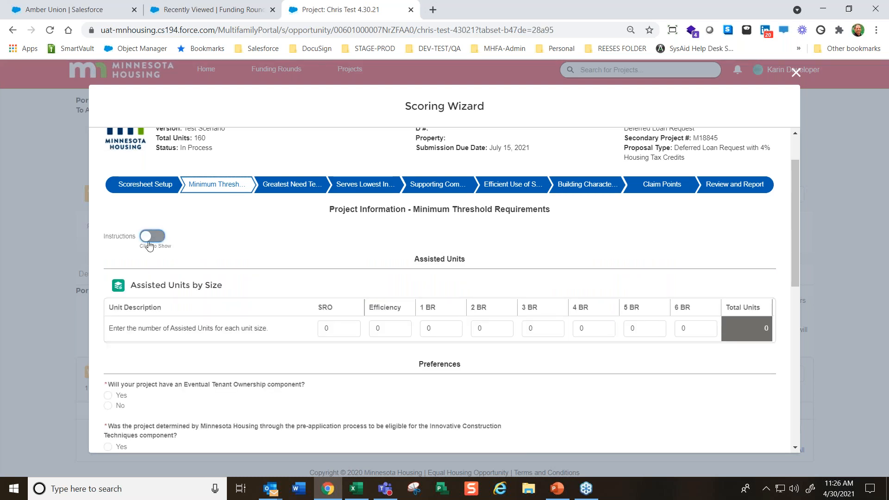
pyautogui.click(149, 280)
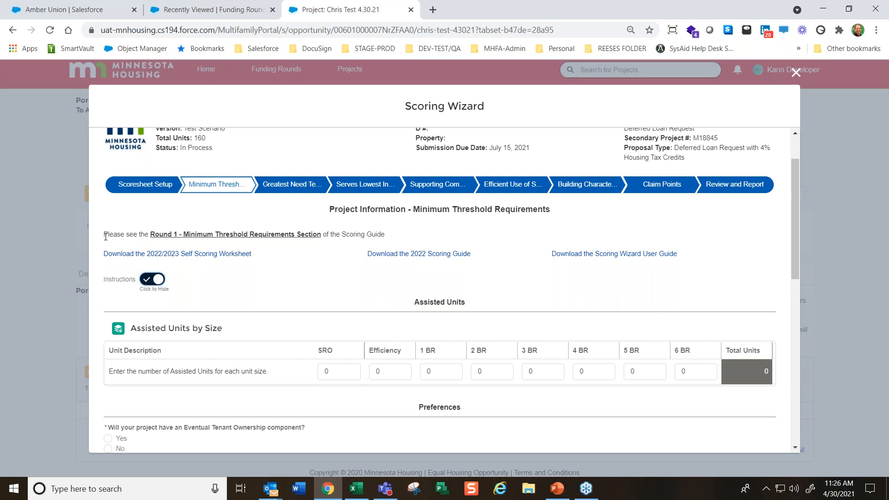
pyautogui.moveTo(106, 236); pyautogui.dragTo(387, 238)
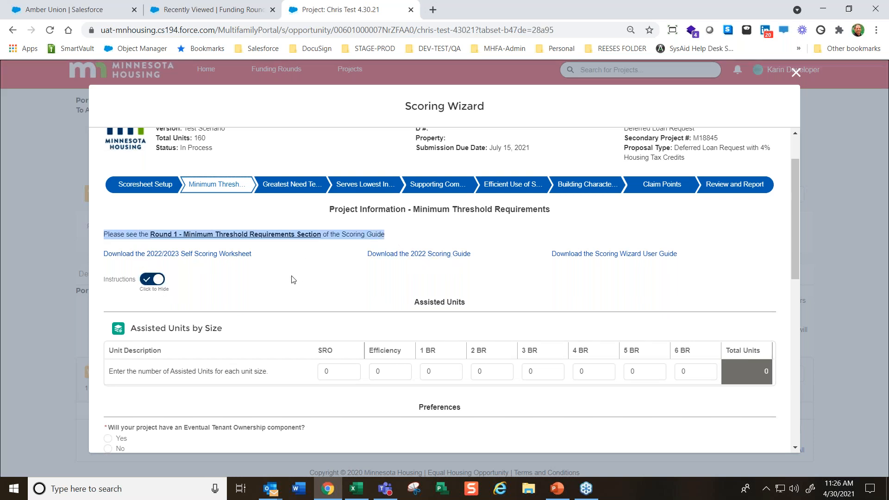
pyautogui.click(152, 279)
pyautogui.click(153, 236)
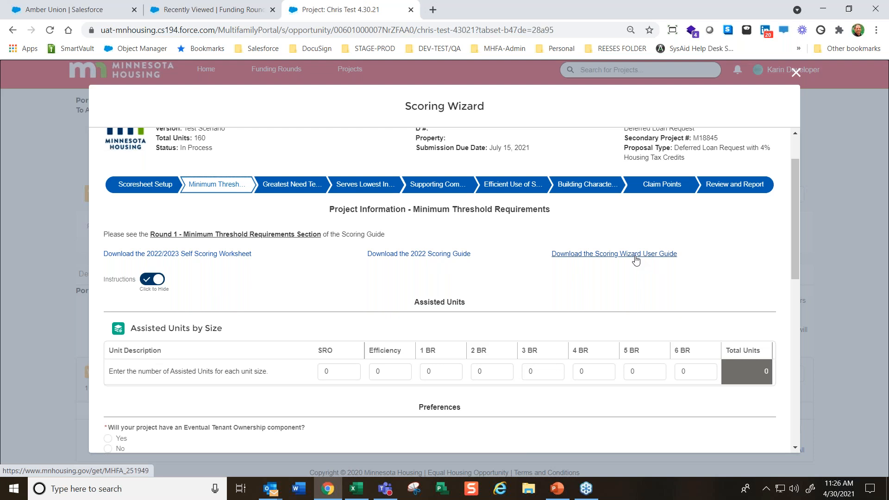
# Enter 25 assisted units for the 2 BR size in Assisted Units by Size
pyautogui.scroll(-1, 605, 290)
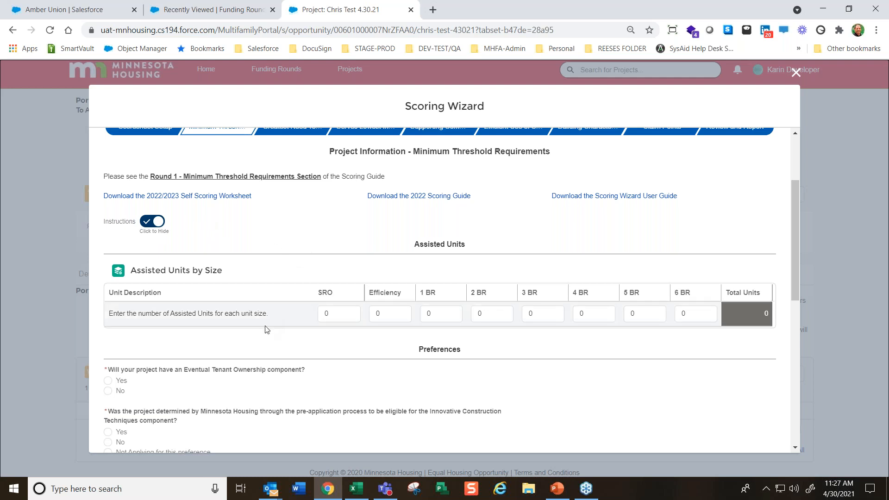
pyautogui.scroll(-1, 259, 277)
pyautogui.click(326, 256)
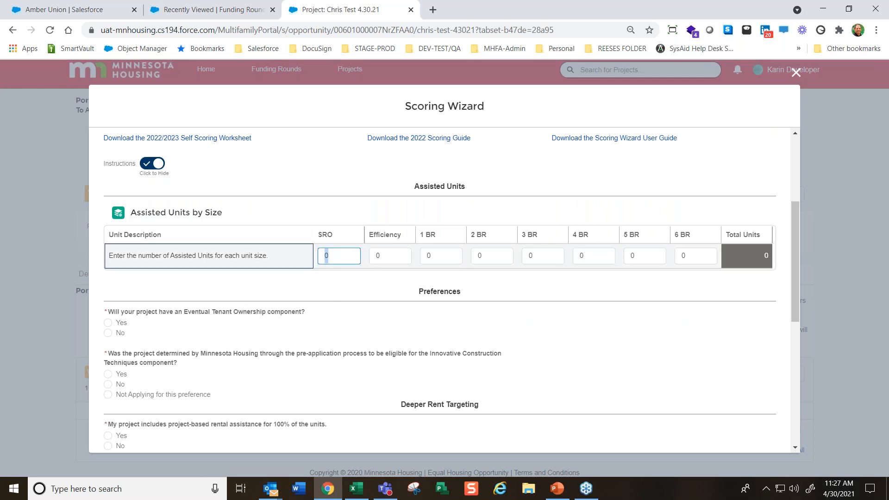
pyautogui.press('Tab')
pyautogui.press('Tab')
pyautogui.press('Tab')
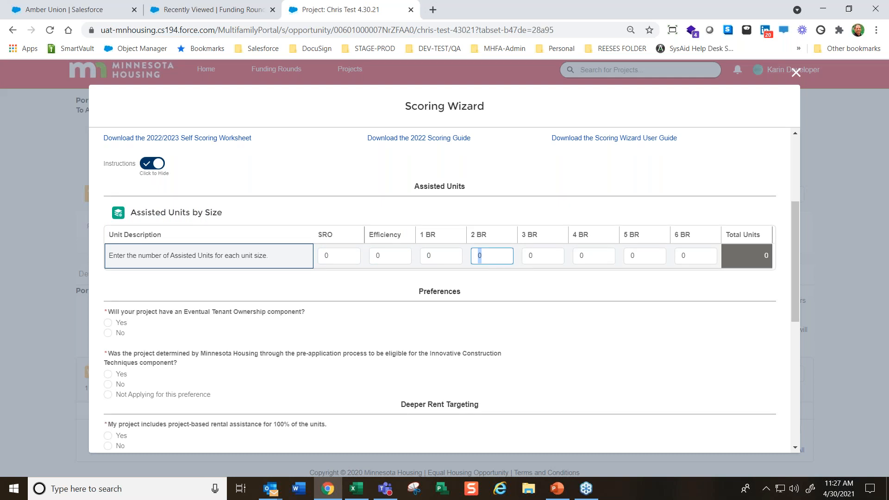
pyautogui.write('25')
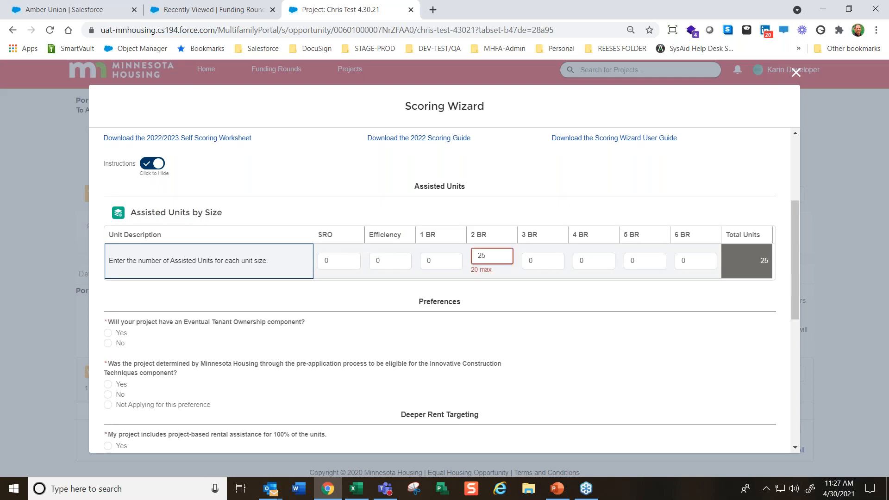
# Enter 20 assisted units for each unit size from 2 BR to 6 BR in Assisted Units by Size
pyautogui.press('BackSpace')
pyautogui.press('BackSpace')
pyautogui.write('18')
pyautogui.press('BackSpace')
pyautogui.write('20')
pyautogui.press('Tab')
pyautogui.write('20')
pyautogui.press('Tab')
pyautogui.write('20')
pyautogui.press('Tab')
pyautogui.write('20')
pyautogui.press('Tab')
pyautogui.write('25')
pyautogui.press('Tab')
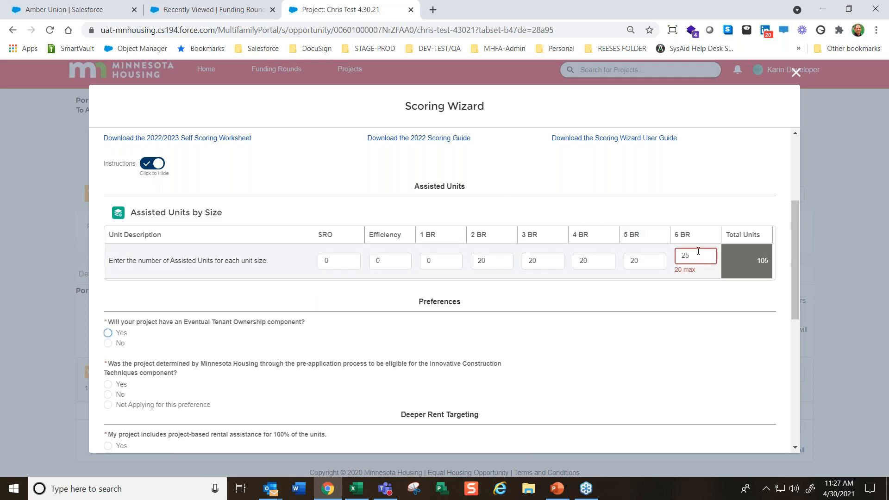
pyautogui.hotkey('shift', 'Tab')
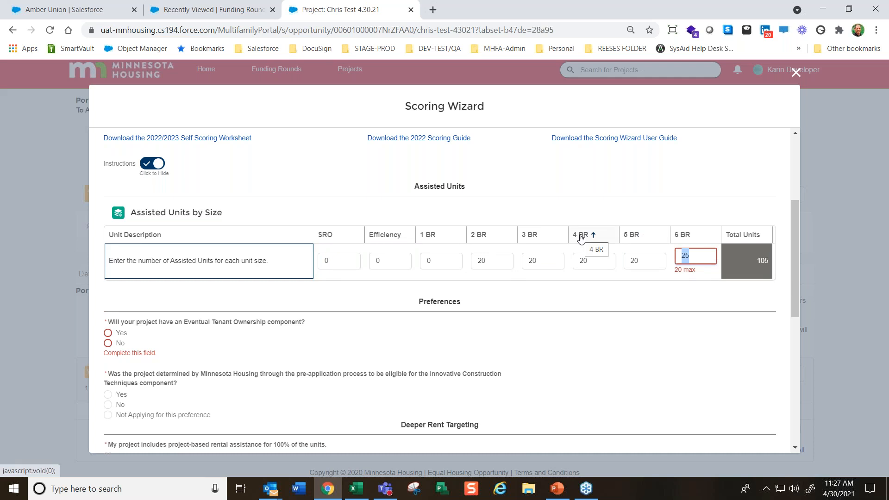
pyautogui.write('20')
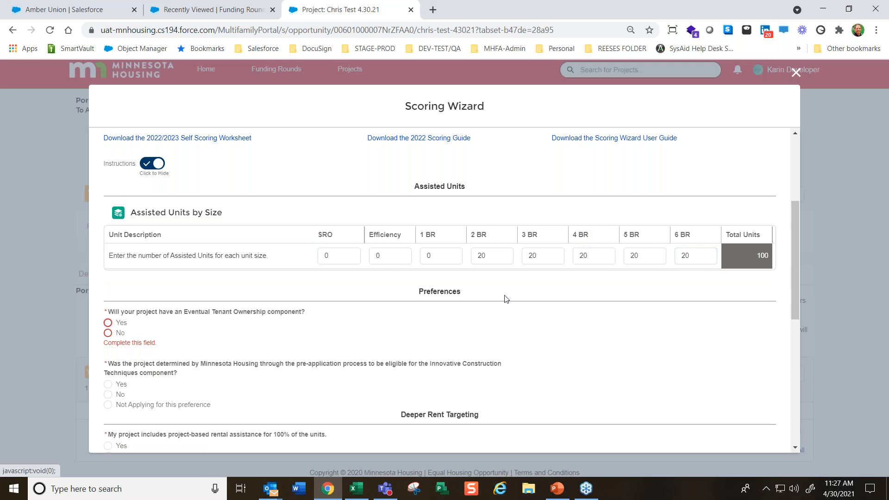
# Answer Yes to Eventual Tenant Ownership and Innovative Construction Techniques, choosing the preference that reduces total construction costs by at least 10%
pyautogui.scroll(-1, 349, 320)
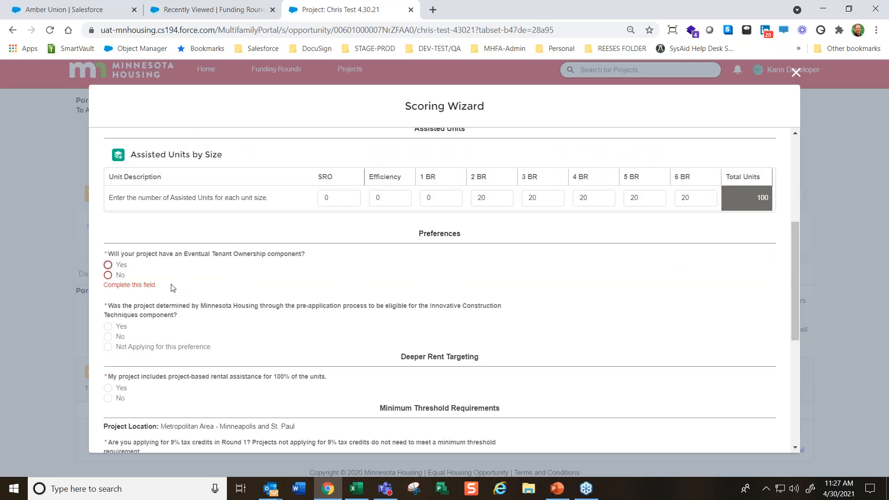
pyautogui.click(108, 265)
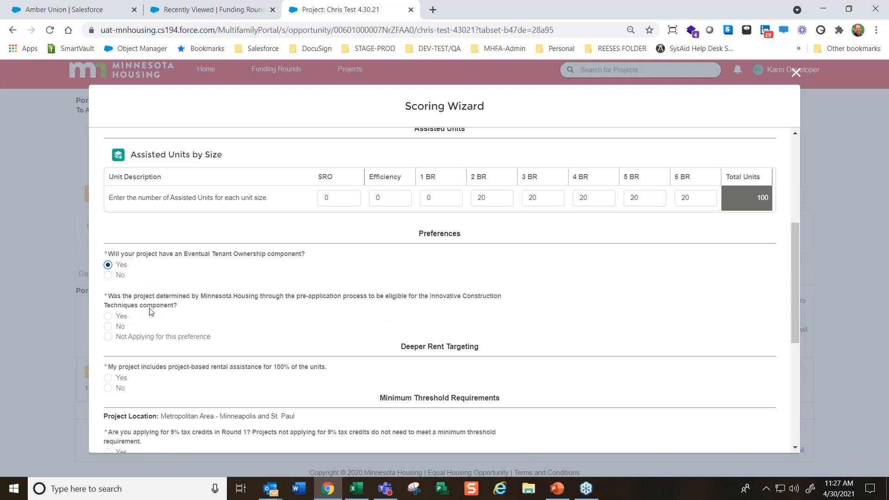
pyautogui.click(108, 316)
pyautogui.scroll(-1, 155, 324)
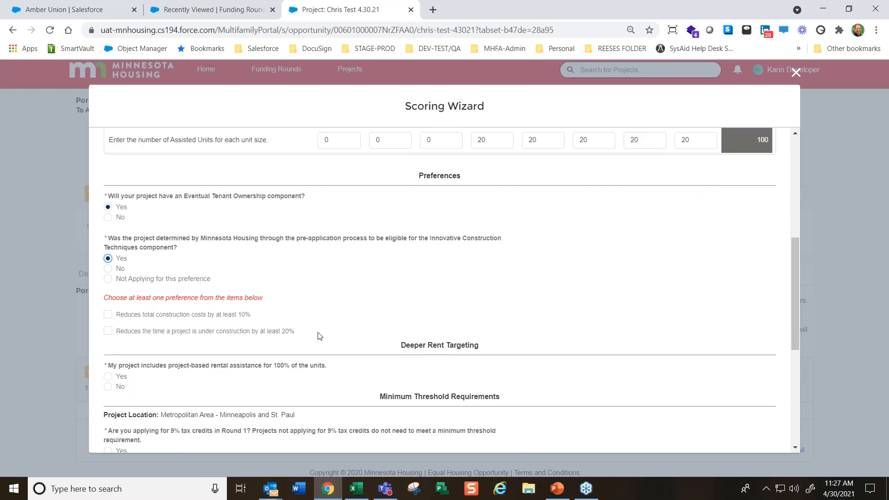
pyautogui.click(107, 314)
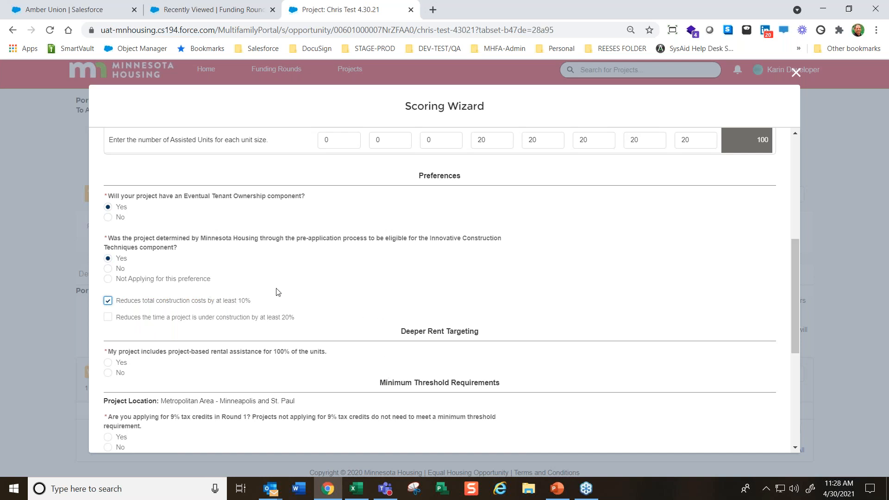
# Answer No to project-based rental assistance for 100% of the units, and review the Deeper Rent Targeting unit descriptions
pyautogui.scroll(-1, 418, 311)
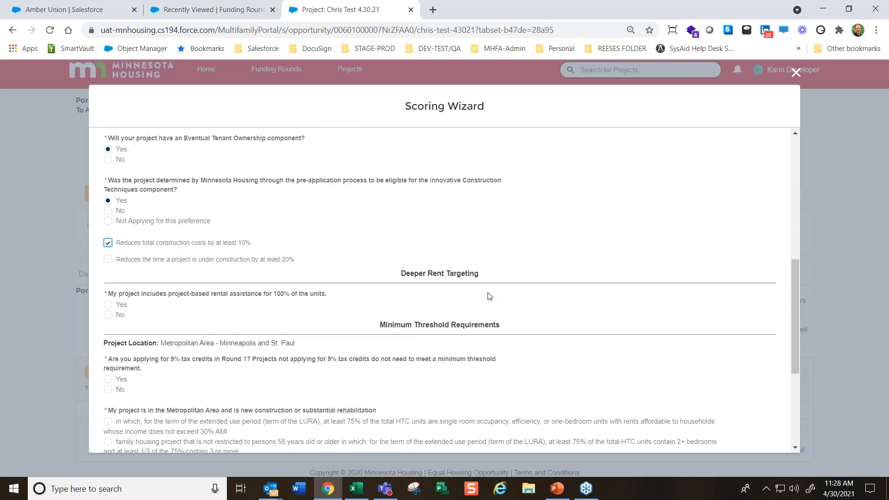
pyautogui.click(107, 304)
pyautogui.click(109, 316)
pyautogui.scroll(-1, 110, 317)
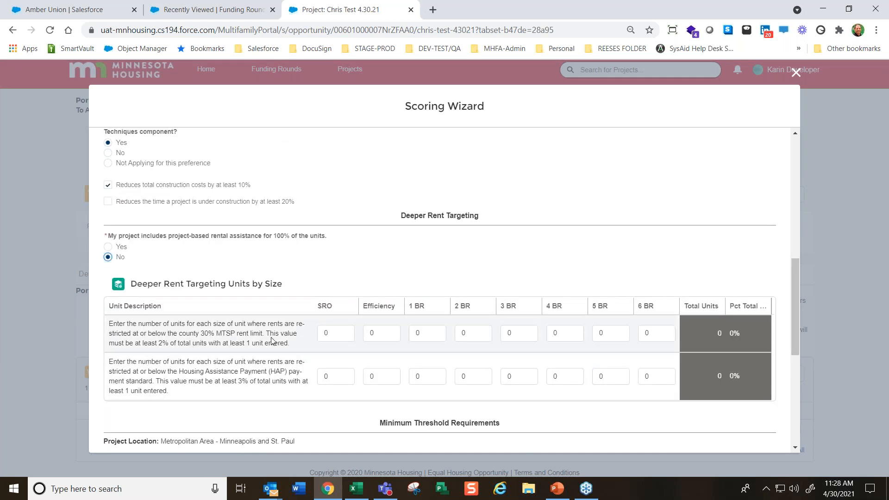
pyautogui.moveTo(170, 345); pyautogui.dragTo(265, 334)
pyautogui.scroll(-1, 214, 336)
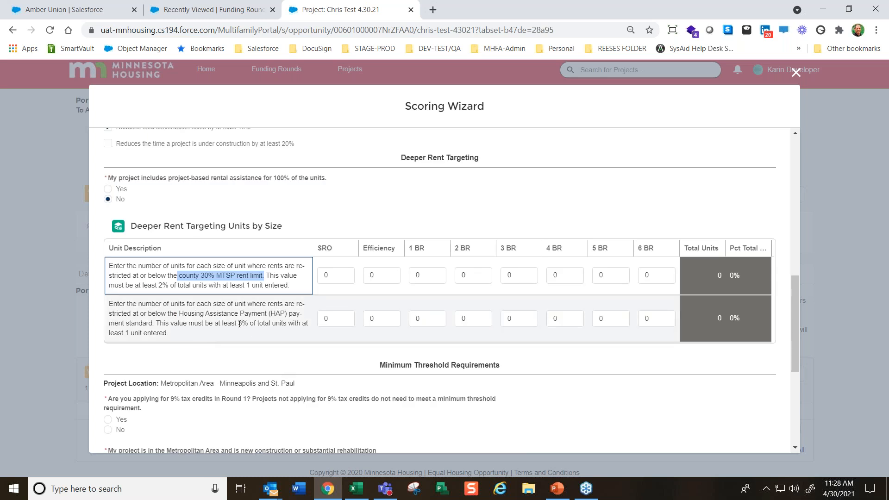
pyautogui.moveTo(180, 315); pyautogui.dragTo(283, 324)
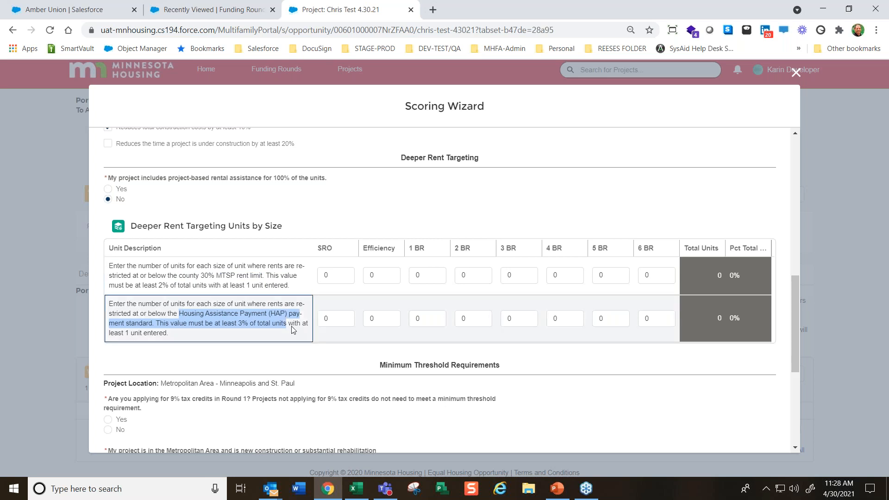
# Enter 20 units for 1 BR in the 30% MTSP rent limit row, and review its percentage of total units
pyautogui.click(416, 277)
pyautogui.write('25')
pyautogui.press('BackSpace')
pyautogui.press('BackSpace')
pyautogui.write('20')
pyautogui.press('Tab')
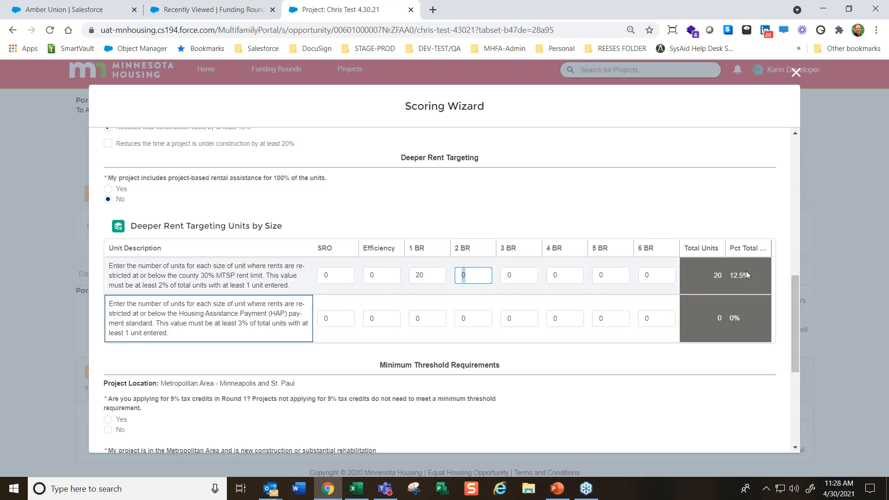
pyautogui.moveTo(756, 273); pyautogui.dragTo(734, 276)
# Enter 1 unit for 1 BR in both the 30% MTSP and Housing Assistance Payment rows of Deeper Rent Targeting
pyautogui.moveTo(422, 276); pyautogui.dragTo(347, 271)
pyautogui.write('1')
pyautogui.press('Return')
pyautogui.write('1')
pyautogui.press('Tab')
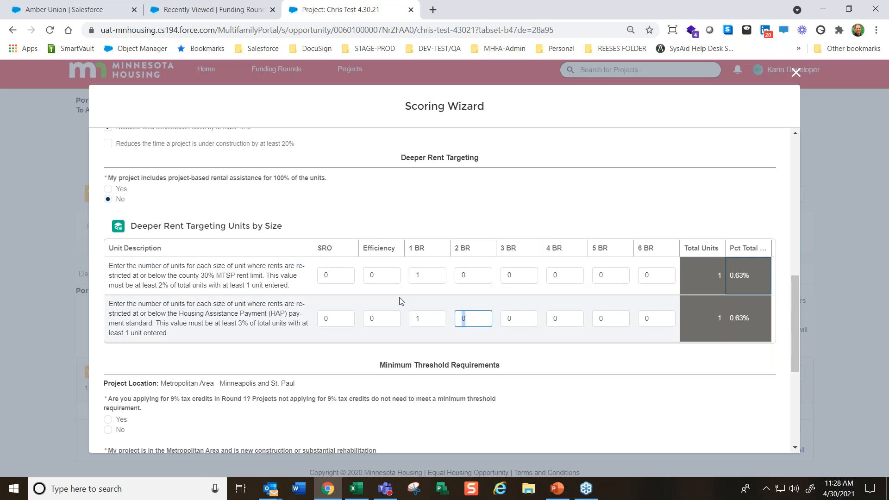
# Review the project location, compare both answers to the Round 1 9% tax credits question, and leave it at Yes
pyautogui.scroll(-1, 604, 361)
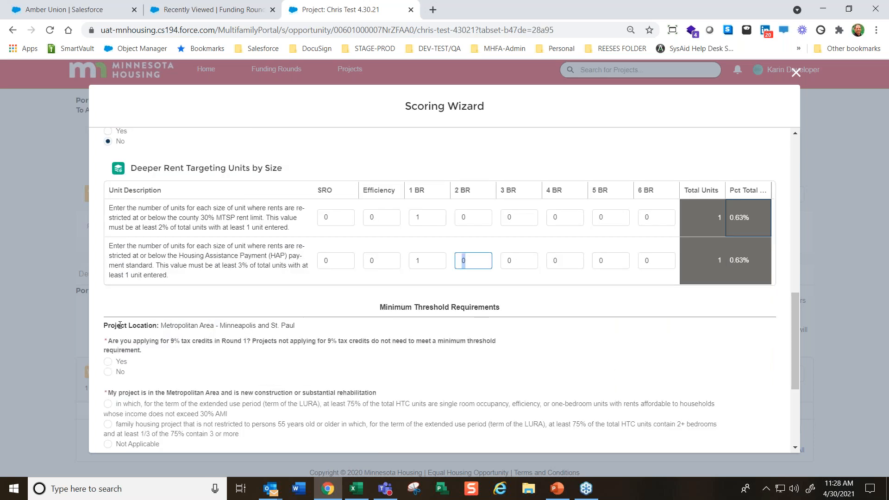
pyautogui.moveTo(104, 325); pyautogui.dragTo(301, 326)
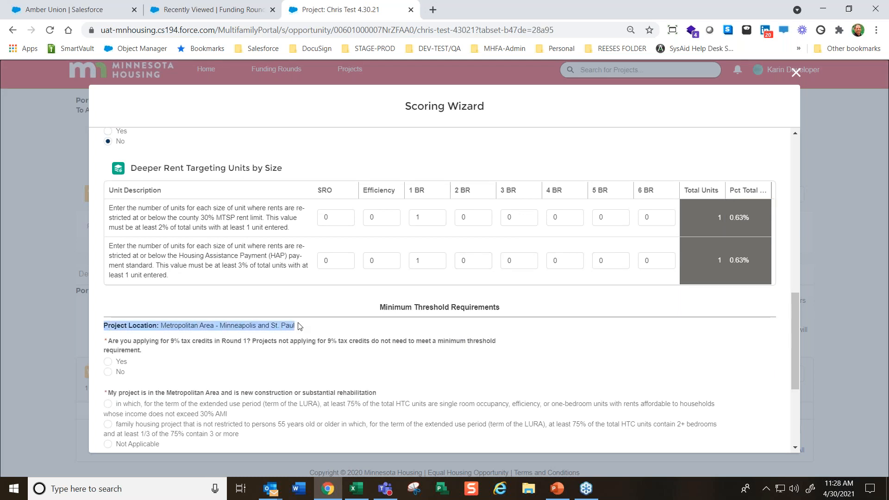
pyautogui.scroll(-2, 379, 341)
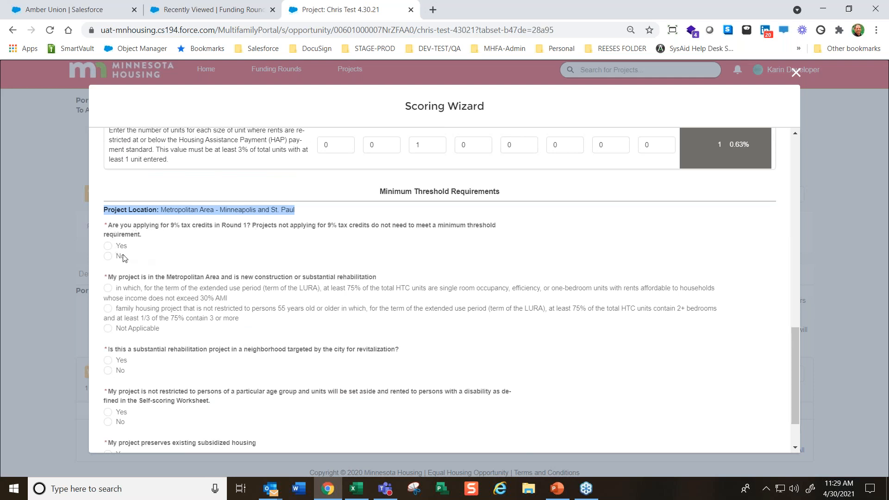
pyautogui.click(111, 244)
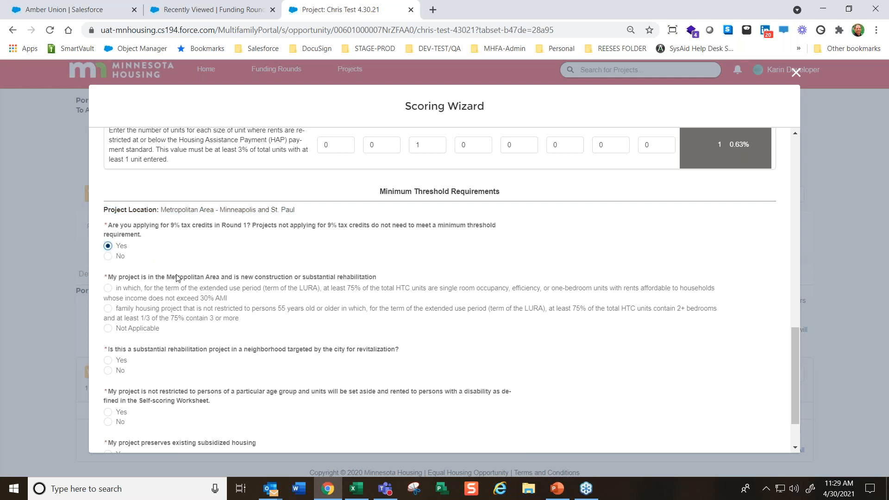
pyautogui.click(108, 257)
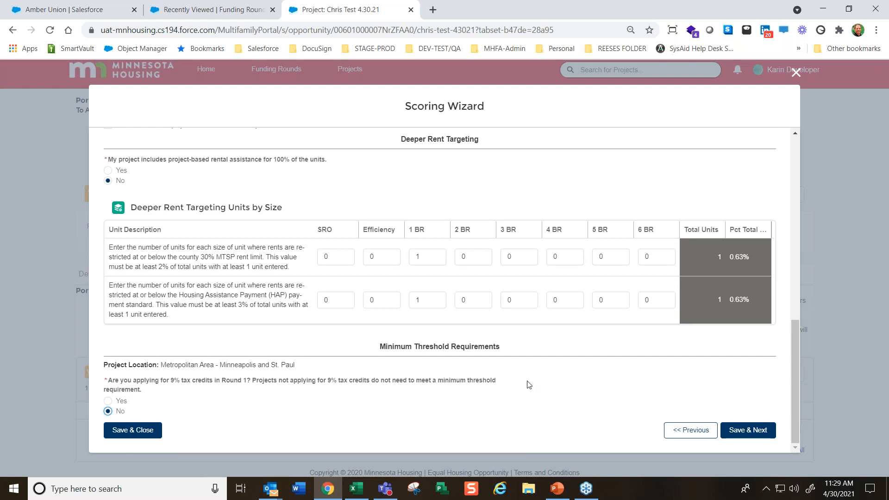
pyautogui.click(108, 401)
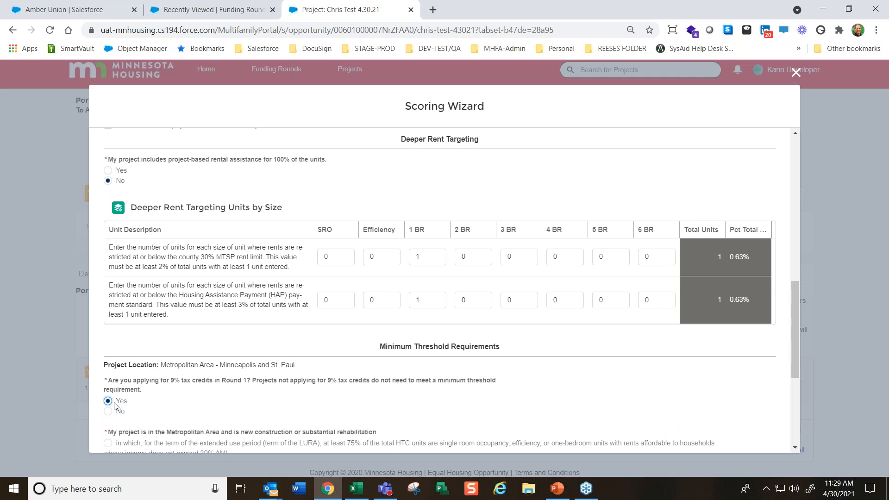
# Choose Not Applicable for Metropolitan Area construction, answer No to the three remaining threshold questions, and save to continue
pyautogui.scroll(-3, 224, 348)
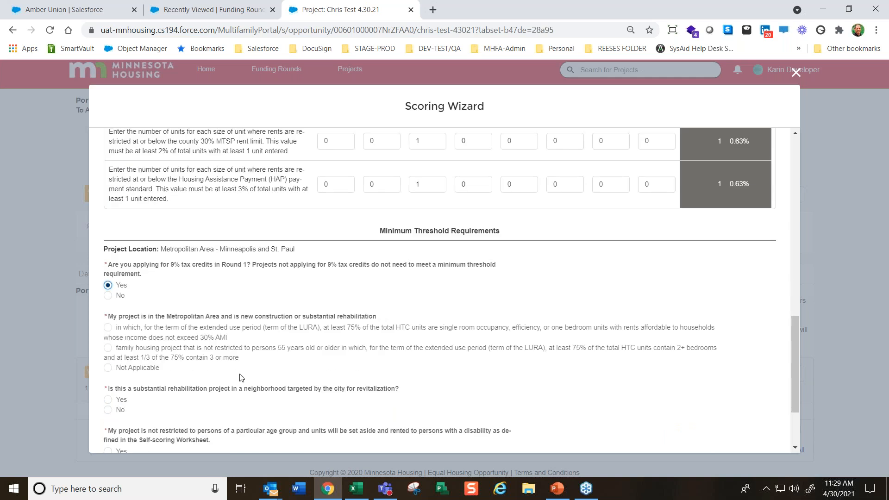
pyautogui.scroll(-2, 319, 393)
pyautogui.click(181, 413)
pyautogui.scroll(5, 331, 391)
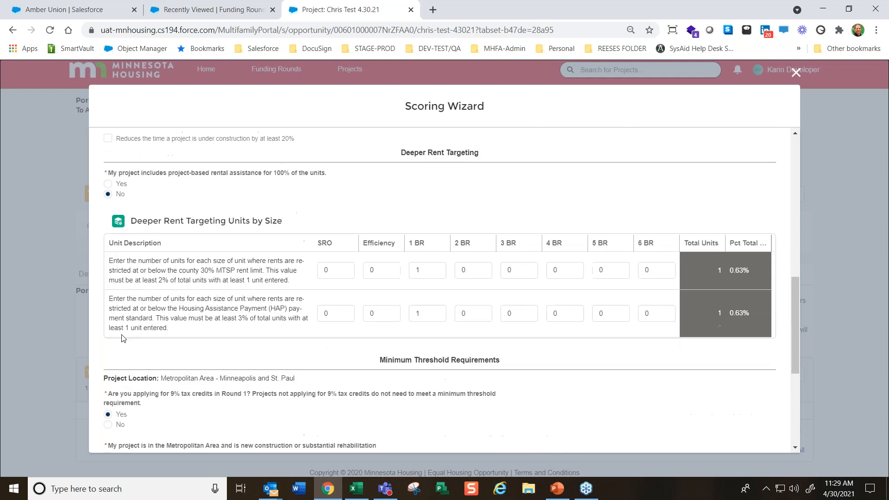
pyautogui.scroll(-1, 331, 389)
pyautogui.scroll(-5, 353, 357)
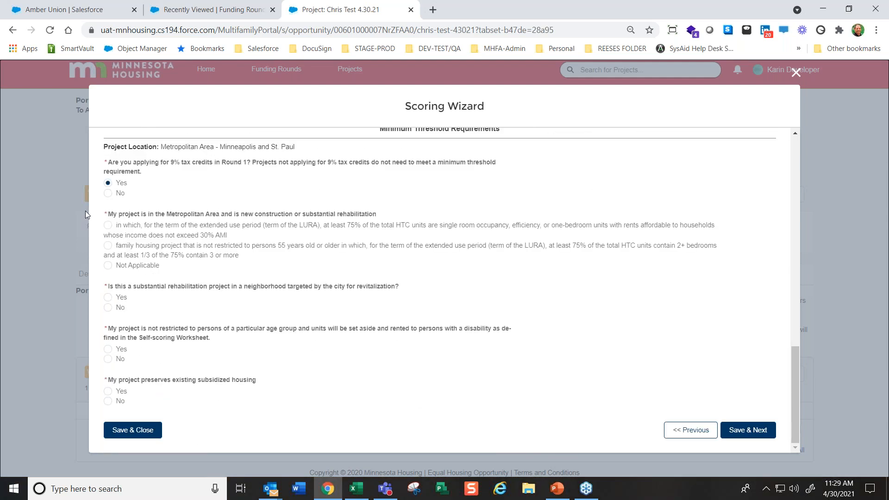
pyautogui.click(109, 266)
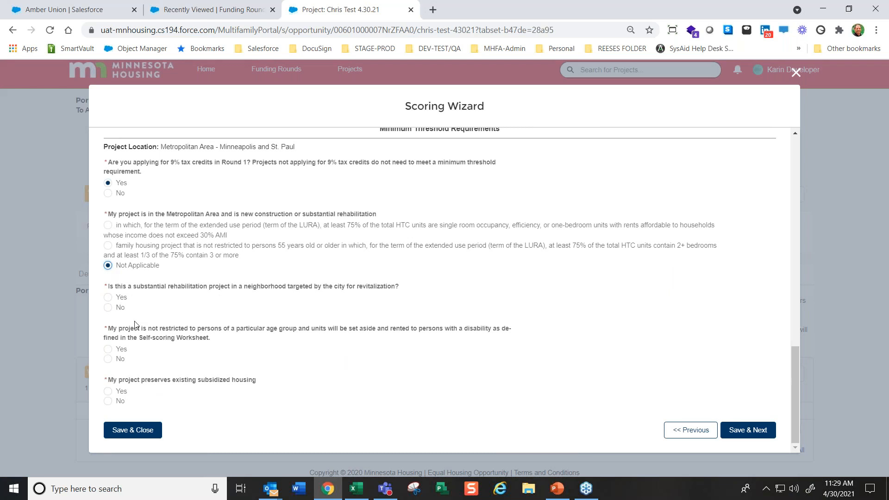
pyautogui.click(109, 308)
pyautogui.click(108, 359)
pyautogui.click(108, 402)
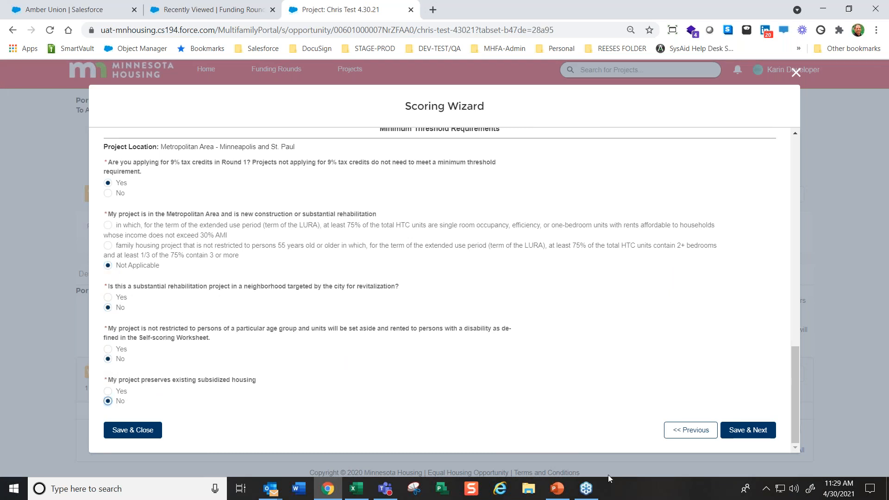
pyautogui.click(748, 431)
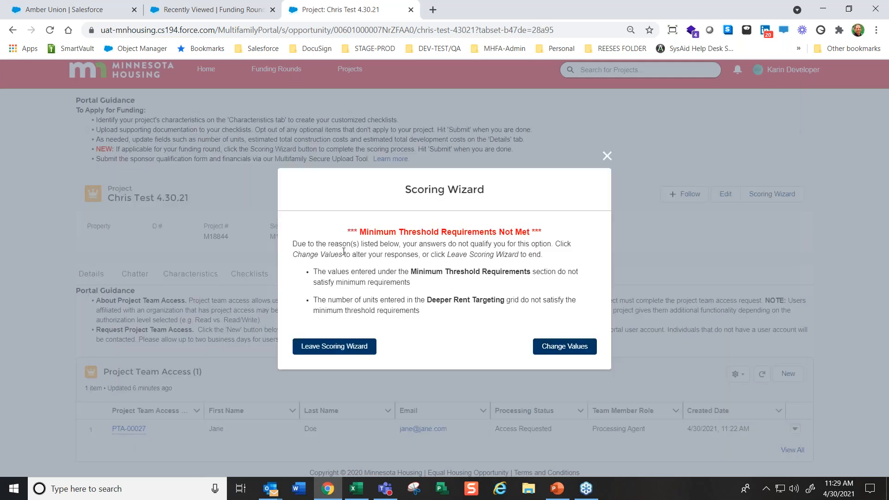
# Review the listed reasons, return to change the values, and enter 5 units for 1 BR in both Deeper Rent Targeting rows
pyautogui.moveTo(357, 274); pyautogui.dragTo(599, 280)
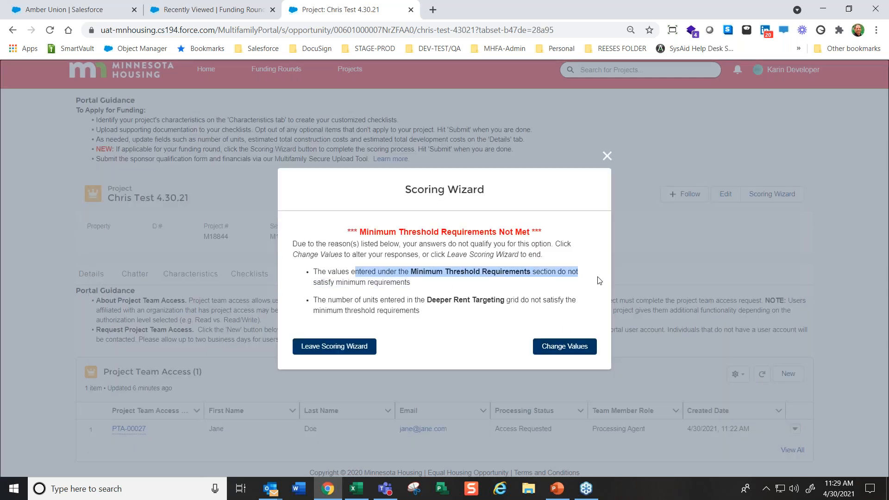
pyautogui.moveTo(332, 299); pyautogui.dragTo(553, 309)
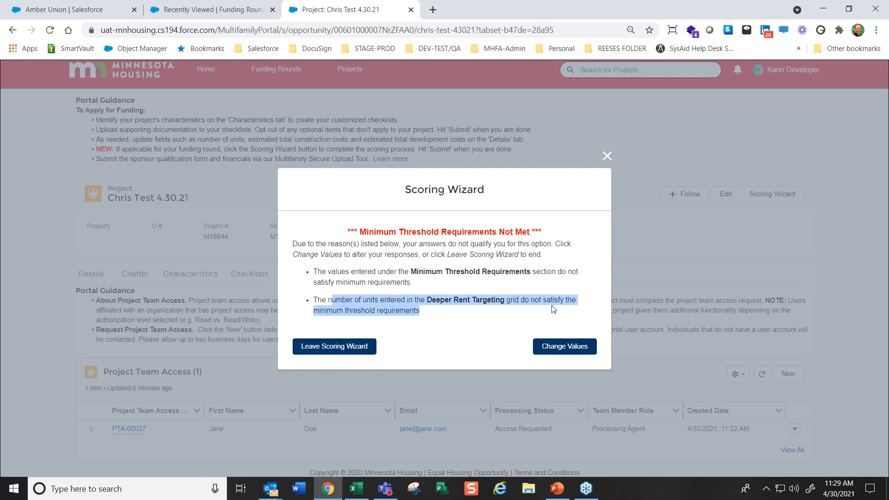
pyautogui.click(565, 351)
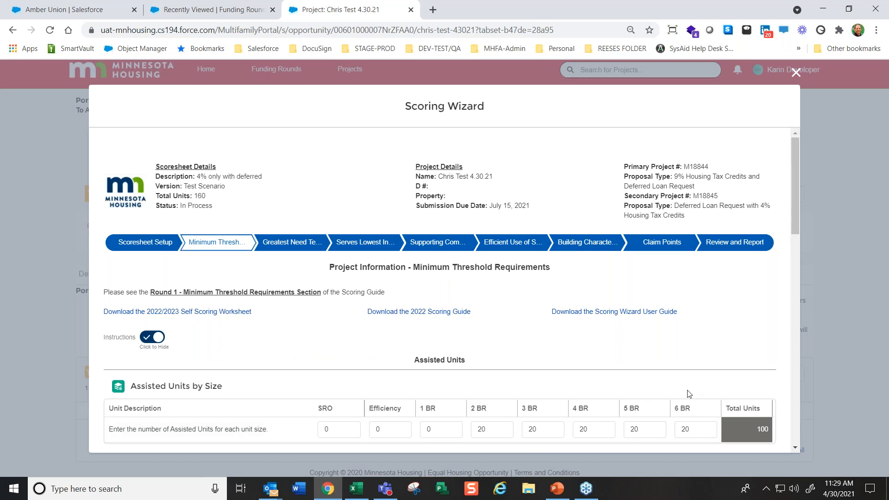
pyautogui.scroll(-13, 679, 411)
pyautogui.doubleClick(418, 217)
pyautogui.write('5')
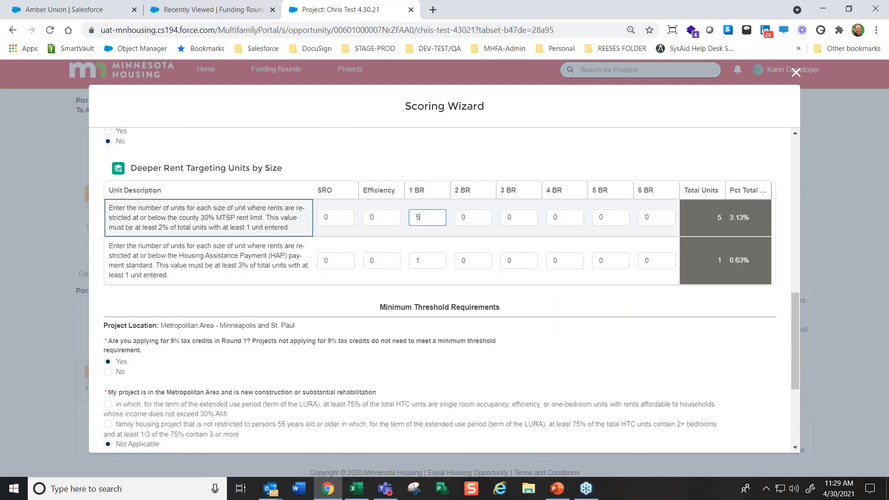
pyautogui.doubleClick(426, 260)
pyautogui.write('5')
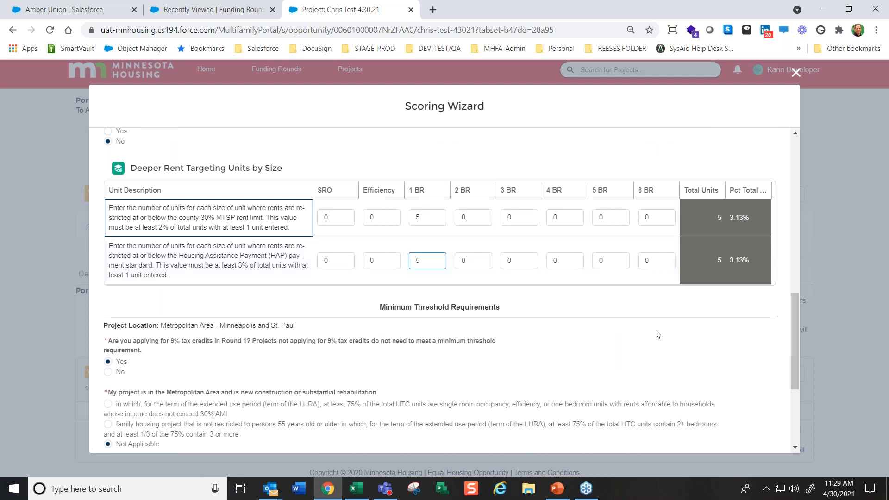
# Answer Yes to the substantial rehabilitation question for city-targeted neighborhoods, and save to continue to Greatest Need Tenant Targeting
pyautogui.scroll(-3, 657, 334)
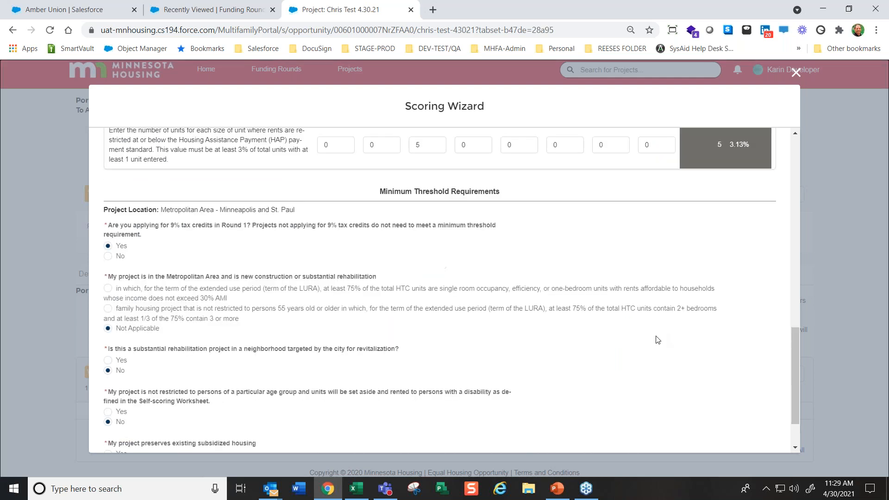
pyautogui.click(108, 361)
pyautogui.scroll(-1, 591, 399)
pyautogui.click(746, 429)
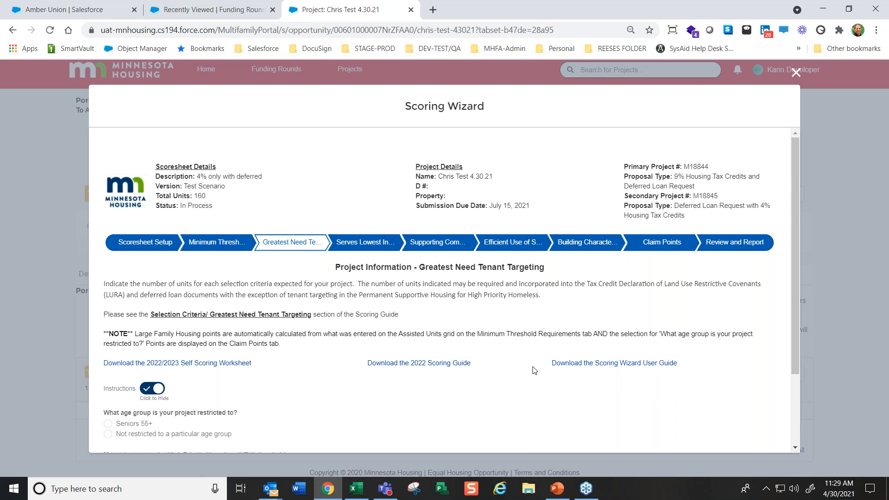
# Review the Greatest Need Tenant Targeting instructions, hide and show them, and look over the questions below
pyautogui.moveTo(108, 283); pyautogui.dragTo(395, 348)
pyautogui.click(325, 417)
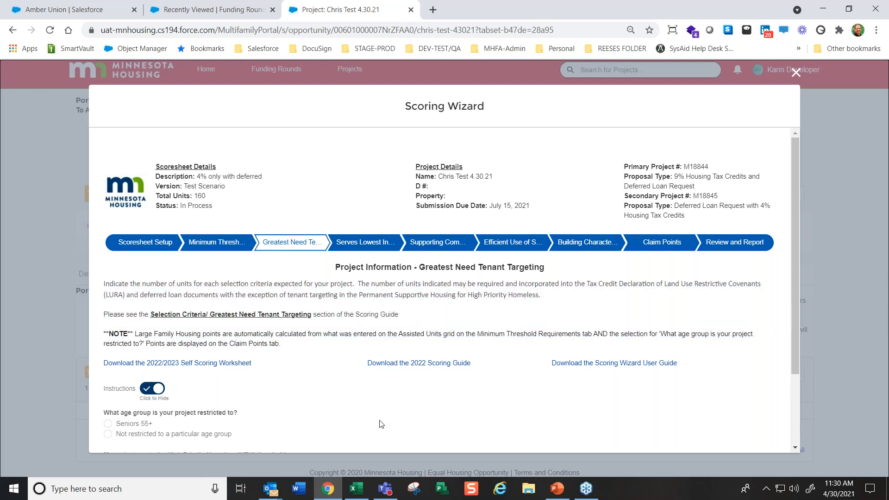
pyautogui.scroll(-1, 315, 406)
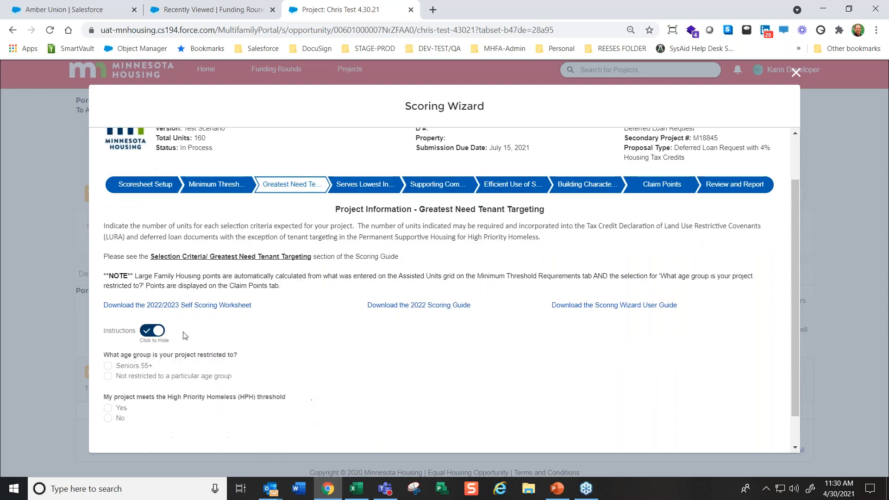
pyautogui.click(156, 333)
pyautogui.click(154, 287)
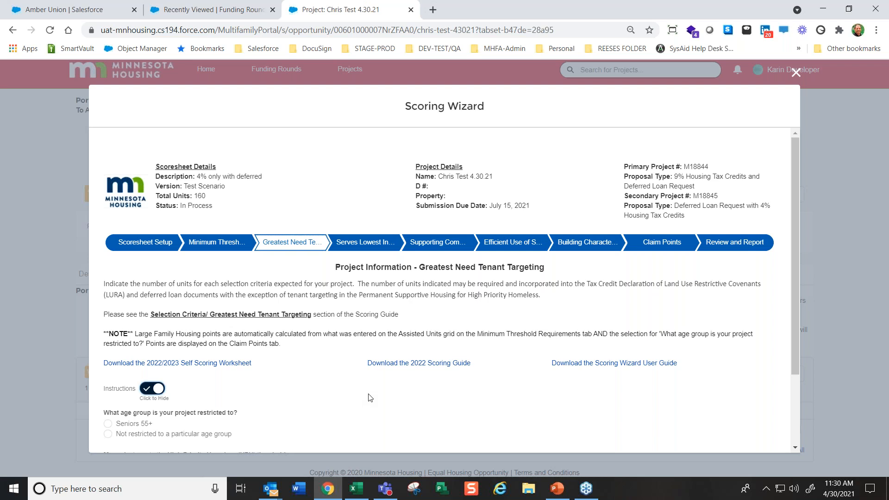
pyautogui.scroll(-1, 365, 405)
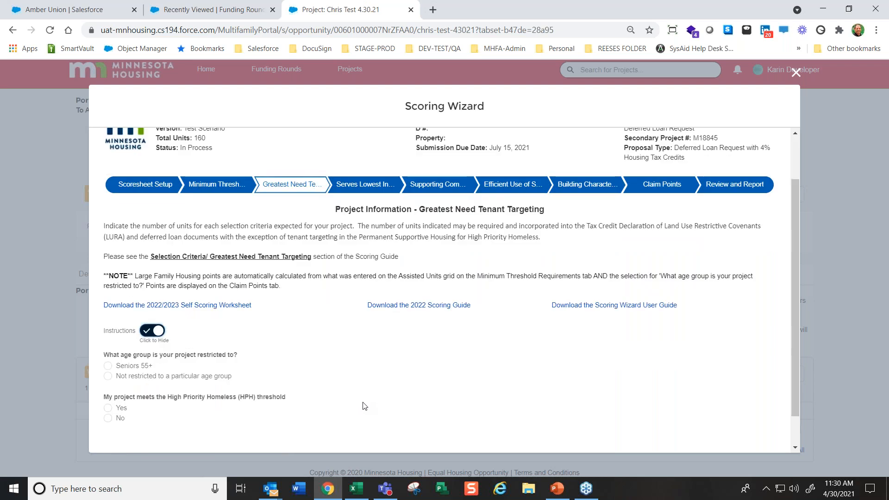
# Try the Seniors 55+ age restriction to view its unit rows, and set the project to Not restricted to a particular age group
pyautogui.scroll(-1, 408, 394)
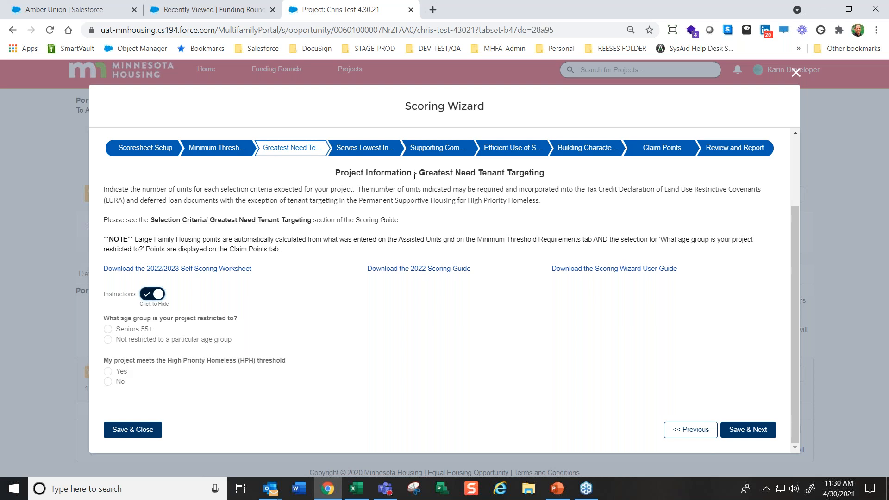
pyautogui.click(108, 329)
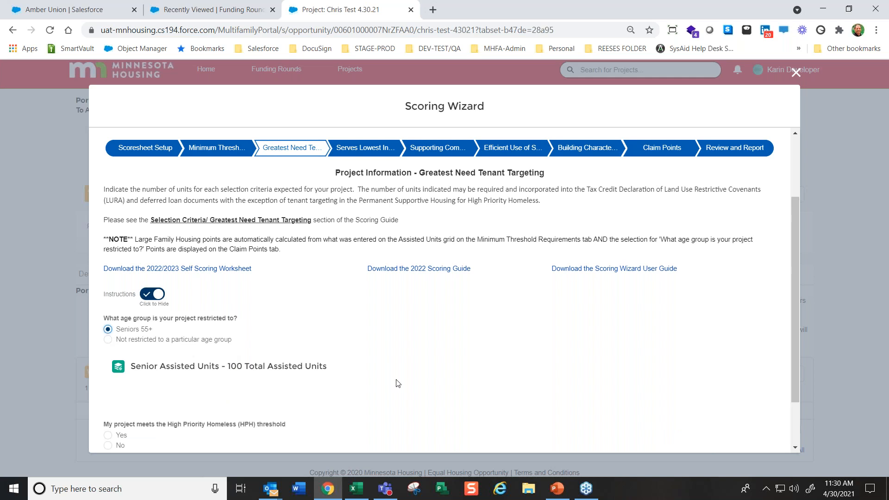
pyautogui.scroll(-3, 422, 380)
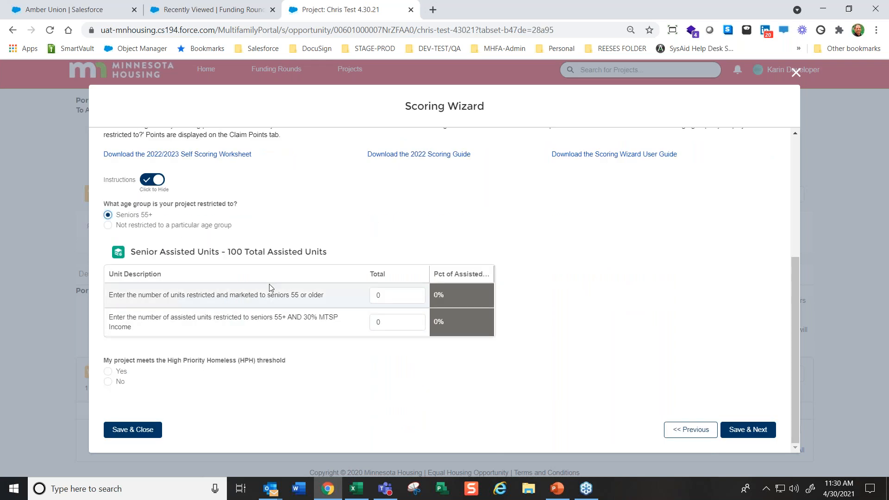
pyautogui.click(108, 226)
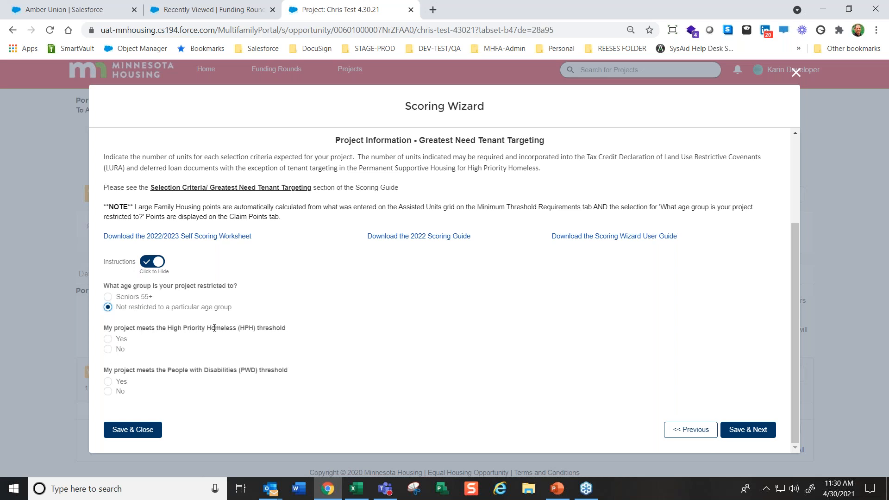
# Answer Yes to the High Priority Homeless threshold and enter 80 units for HPH - Youth with Children
pyautogui.click(108, 339)
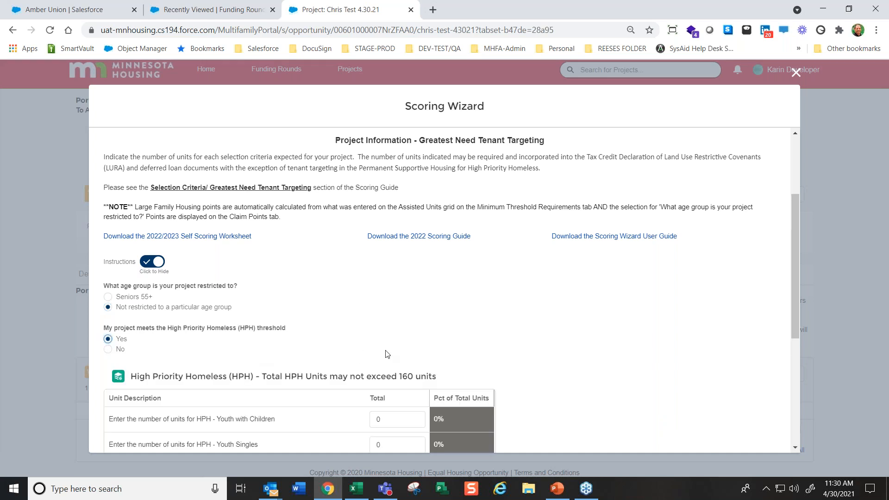
pyautogui.scroll(-3, 457, 375)
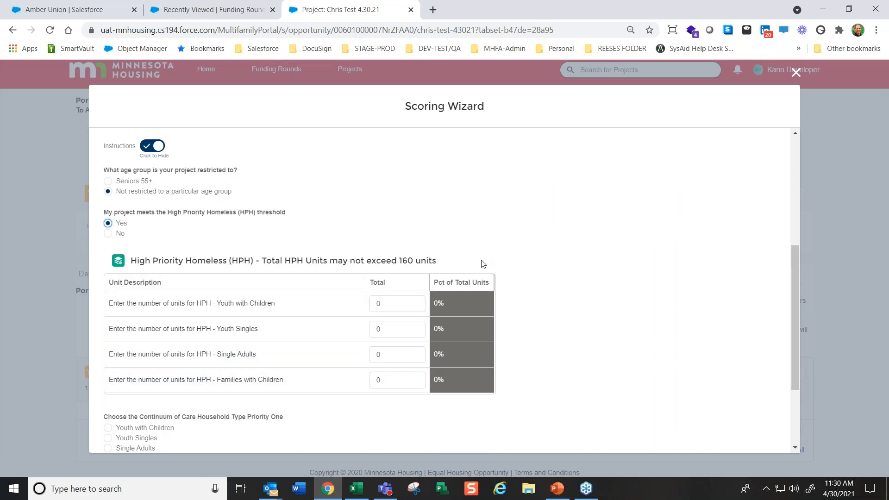
pyautogui.click(378, 304)
pyautogui.doubleClick(378, 304)
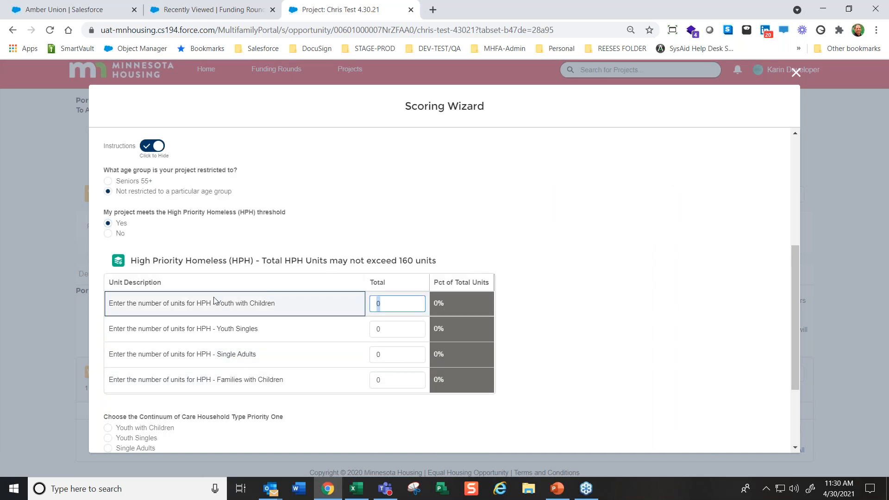
pyautogui.write('80')
pyautogui.click(653, 278)
pyautogui.scroll(-3, 655, 278)
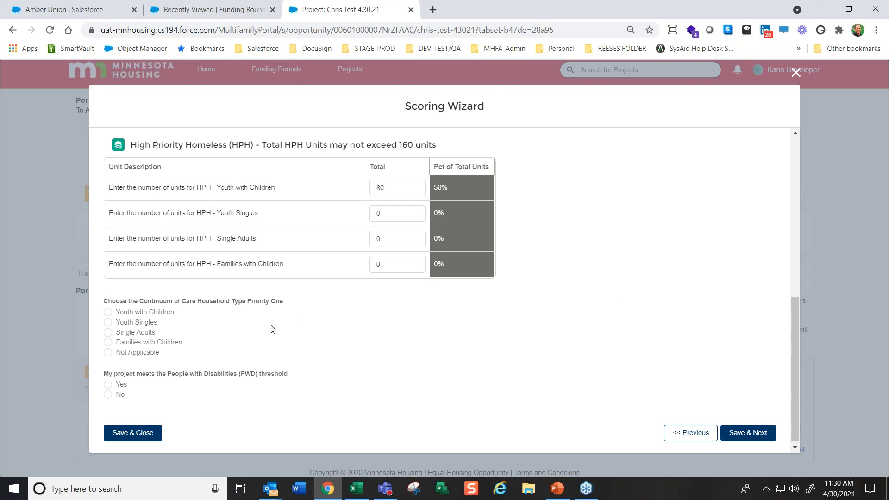
# Switch the High Priority Homeless threshold answer to No and back to Yes
pyautogui.scroll(2, 249, 275)
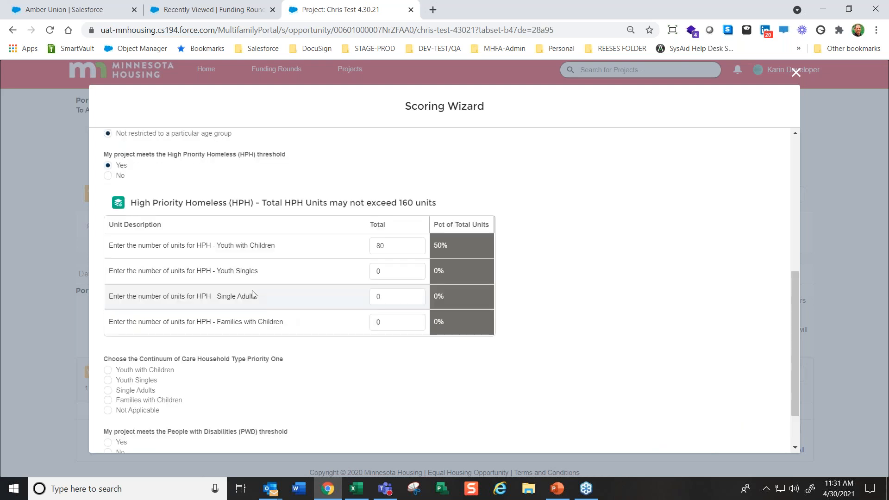
pyautogui.click(108, 175)
pyautogui.click(108, 338)
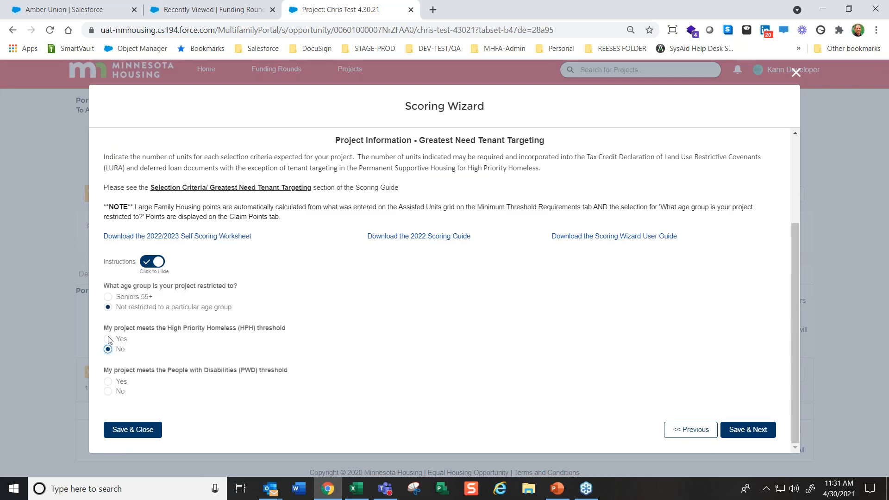
# Choose Youth with Children as Continuum of Care Household Type Priority One and enter 100 targeted units
pyautogui.scroll(-5, 234, 399)
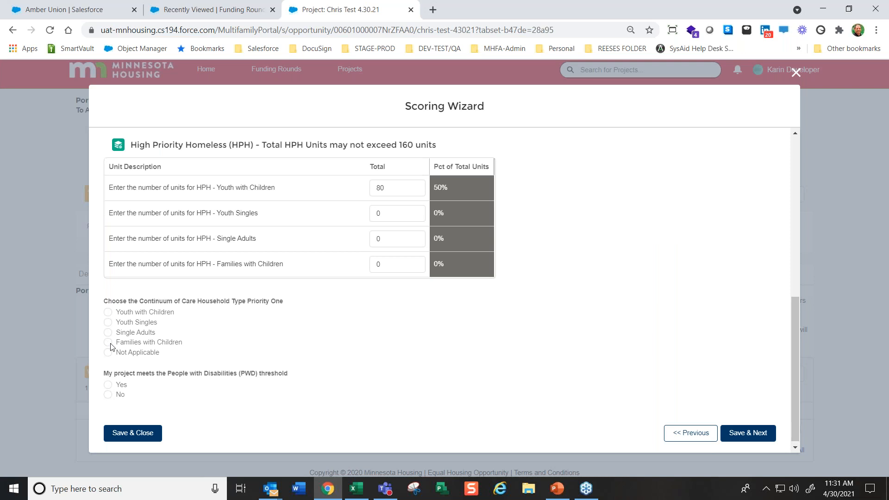
pyautogui.click(108, 312)
pyautogui.moveTo(393, 423); pyautogui.dragTo(302, 416)
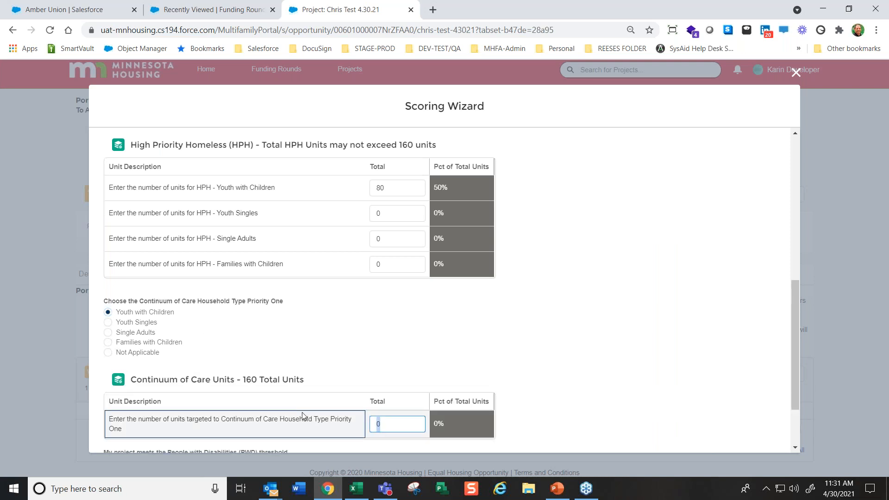
pyautogui.write('100')
pyautogui.click(589, 307)
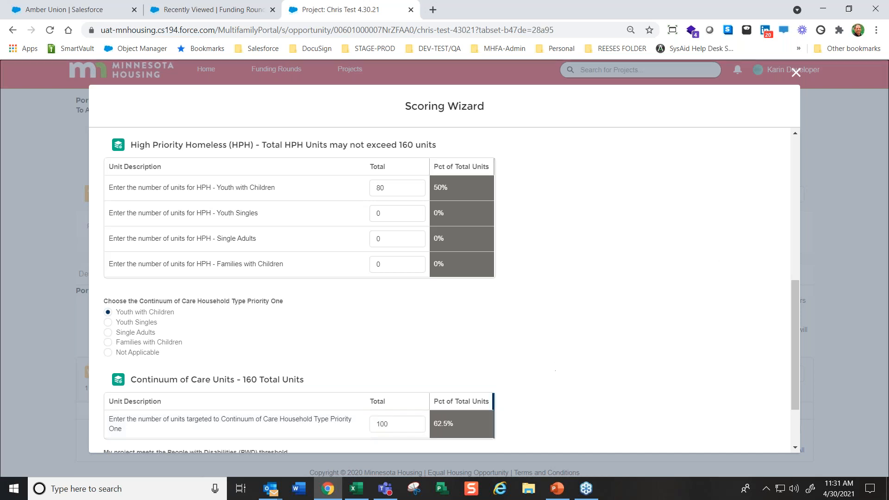
# Review the HPH and Continuum of Care entries, answer Yes to the People with Disabilities threshold, and choose Yes - Eligible for the Section 811 Pre-App
pyautogui.scroll(-1, 403, 426)
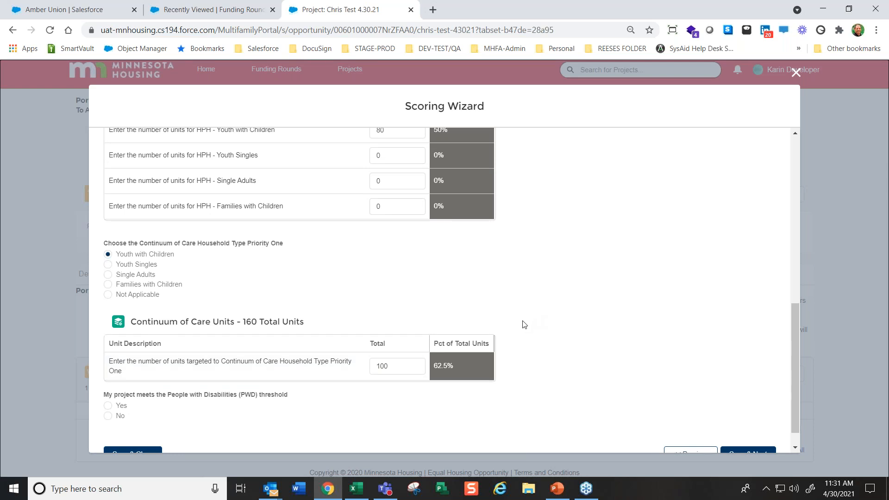
pyautogui.scroll(-1, 277, 417)
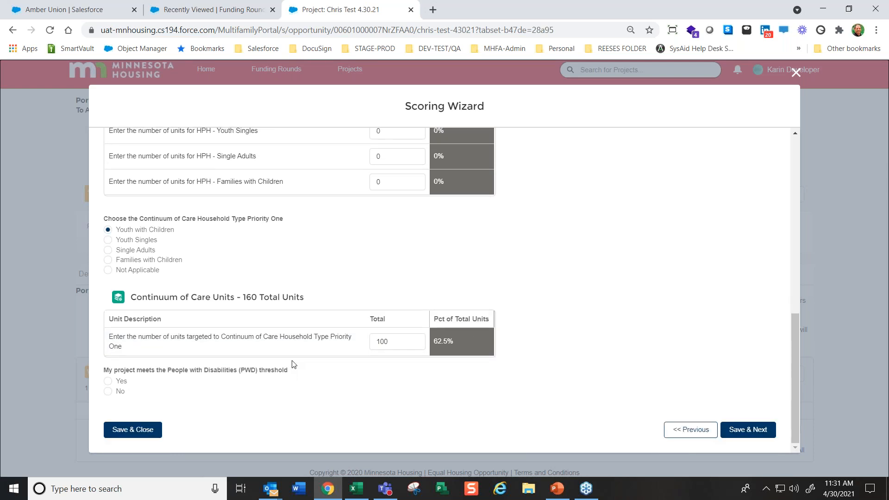
pyautogui.scroll(1, 241, 389)
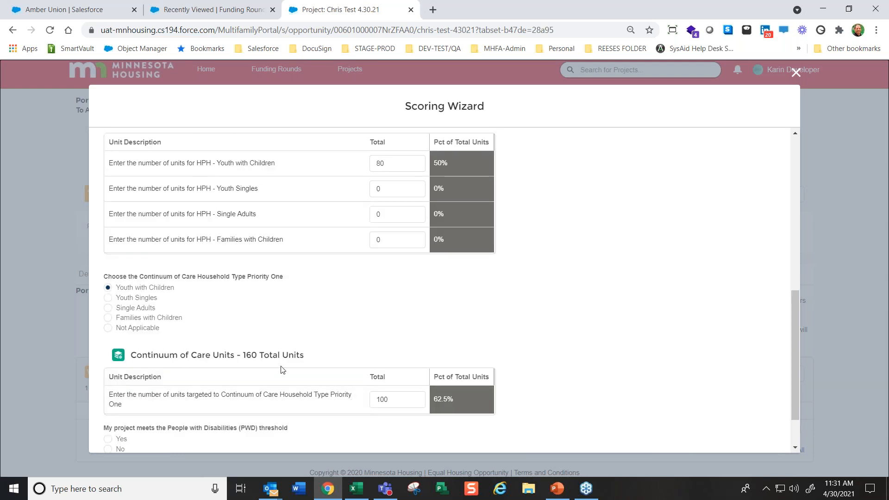
pyautogui.scroll(1, 282, 215)
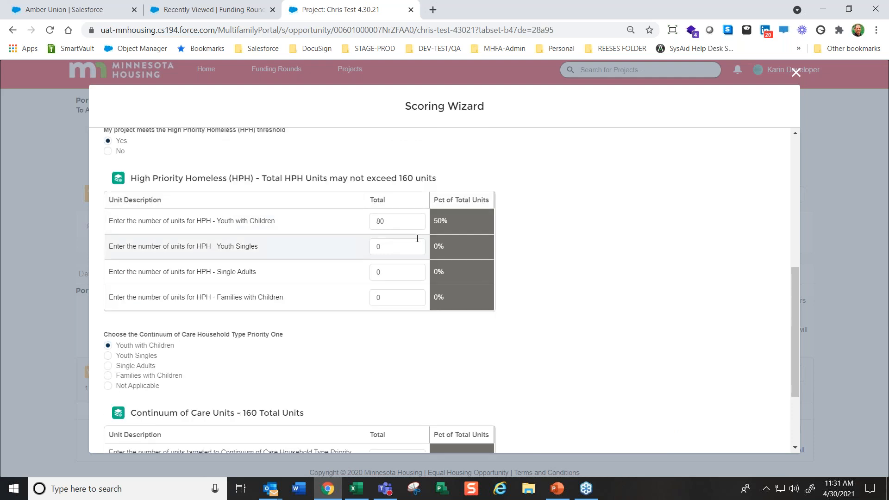
pyautogui.scroll(-1, 578, 291)
pyautogui.scroll(-1, 484, 362)
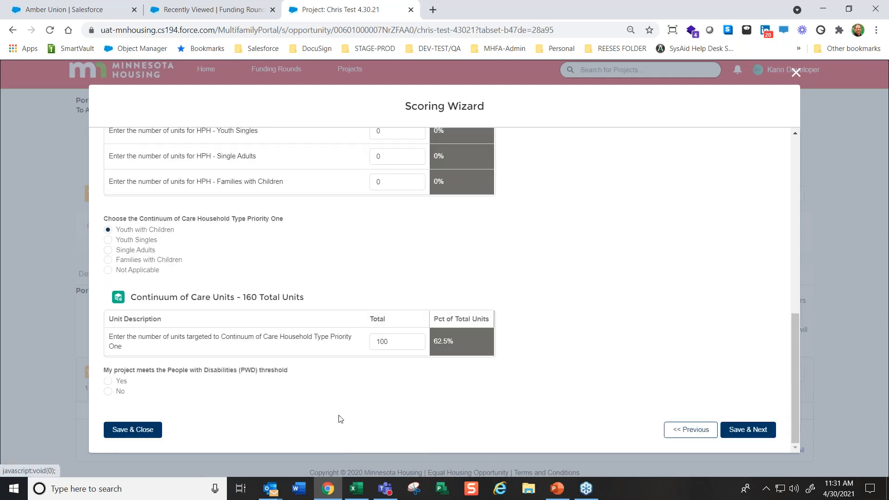
pyautogui.click(107, 382)
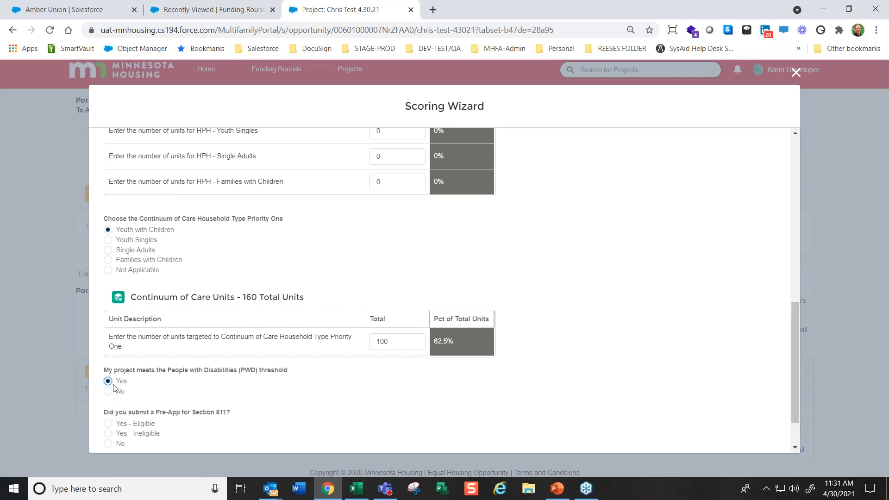
pyautogui.scroll(-2, 414, 411)
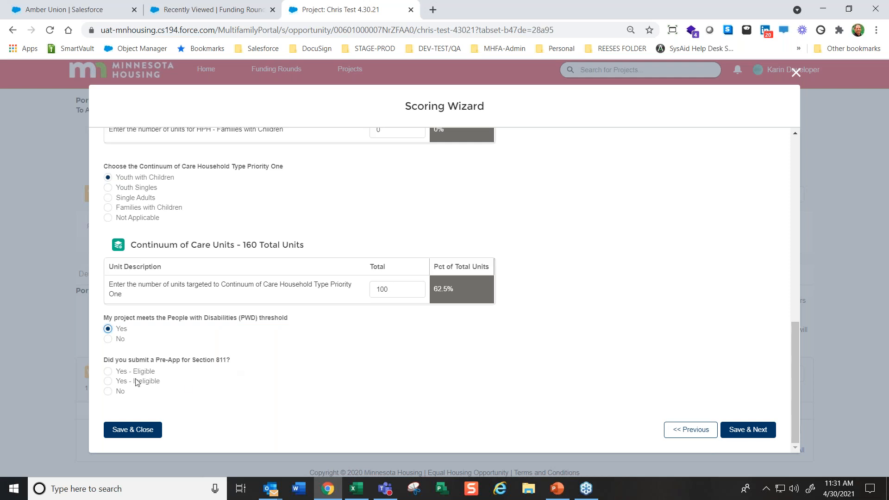
pyautogui.click(108, 372)
pyautogui.scroll(-2, 490, 385)
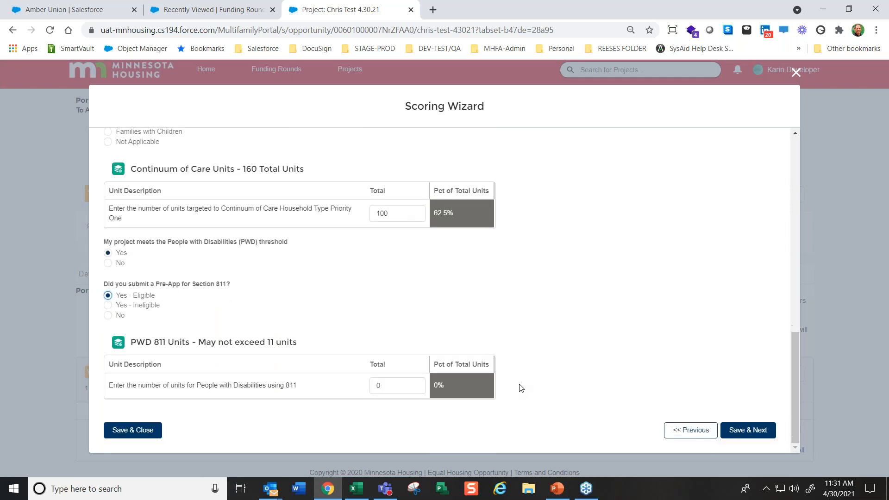
# Try 12 units for People with Disabilities using 811, replace it with 11, and save to continue
pyautogui.click(408, 387)
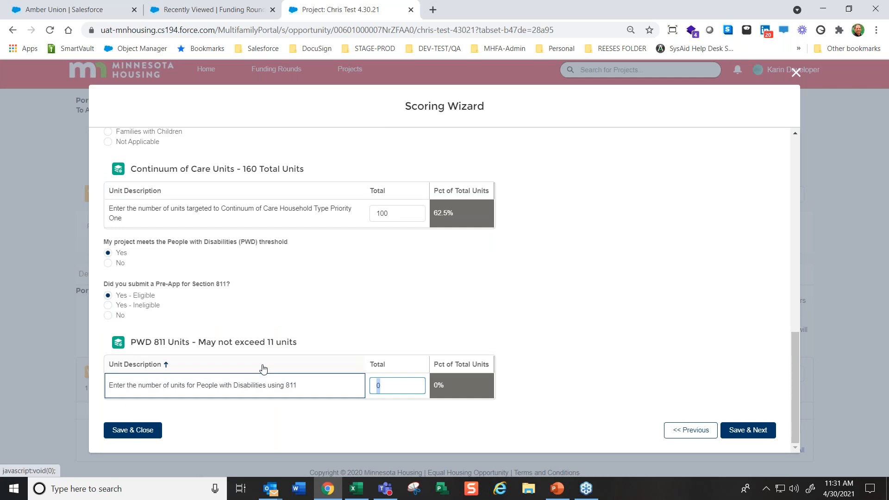
pyautogui.write('12')
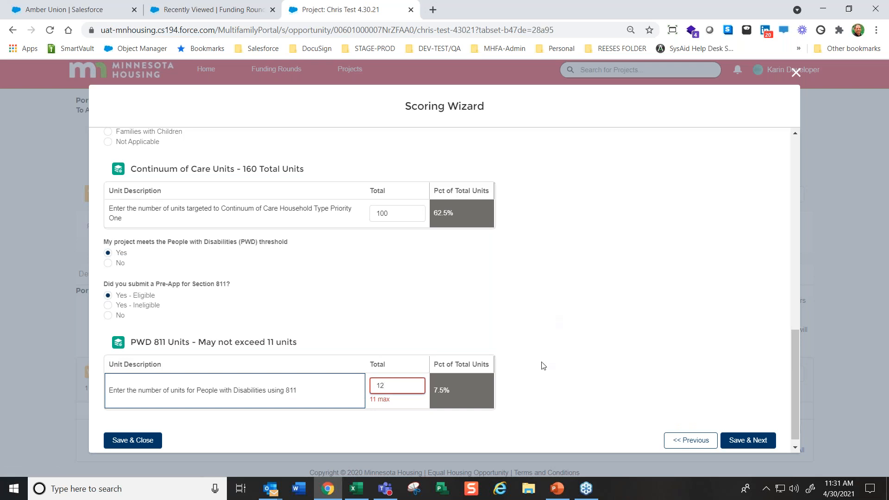
pyautogui.doubleClick(375, 384)
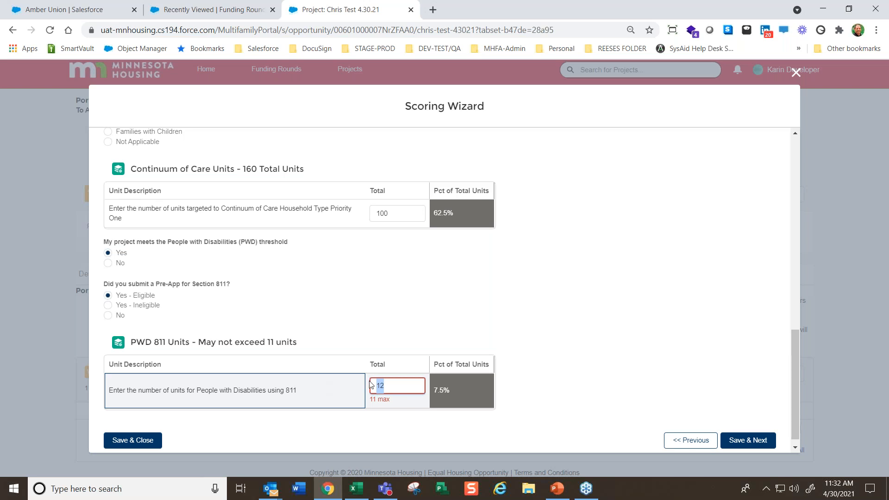
pyautogui.write('1')
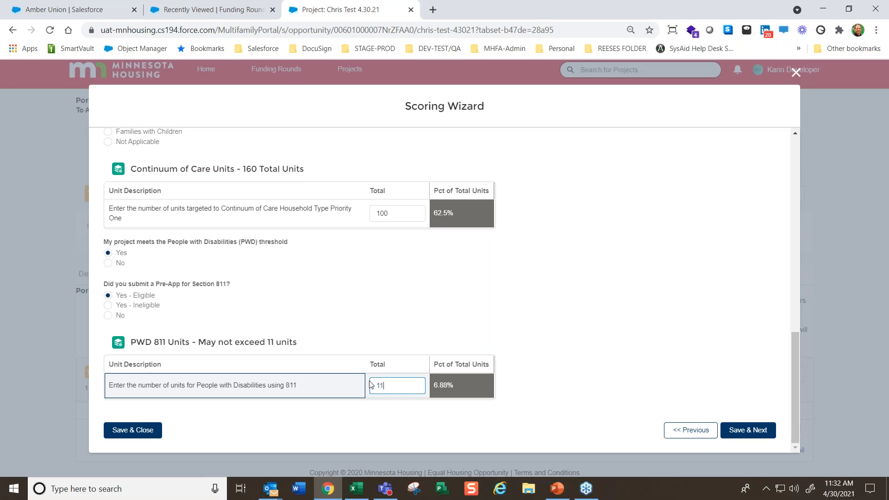
pyautogui.click(627, 286)
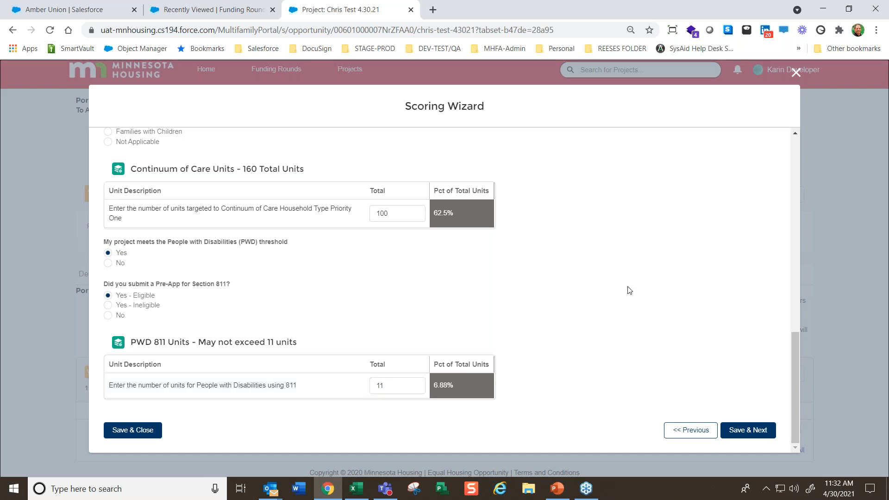
pyautogui.click(754, 433)
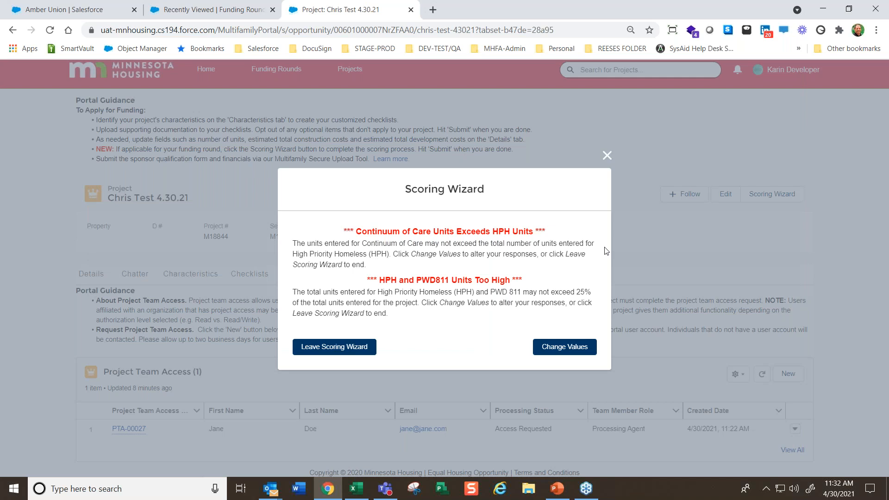
# Review the listed unit errors, return to change the values, and set the Continuum of Care Priority One units to 80
pyautogui.moveTo(359, 232); pyautogui.dragTo(531, 229)
pyautogui.moveTo(383, 278); pyautogui.dragTo(507, 280)
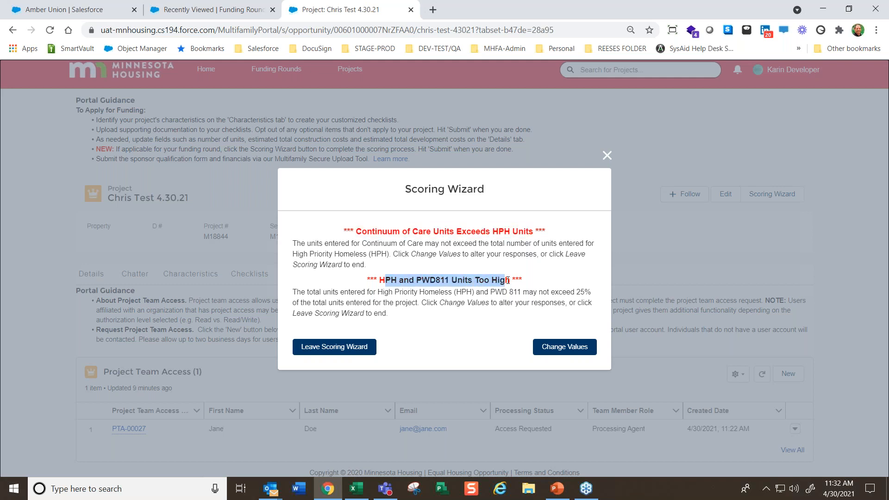
pyautogui.click(571, 354)
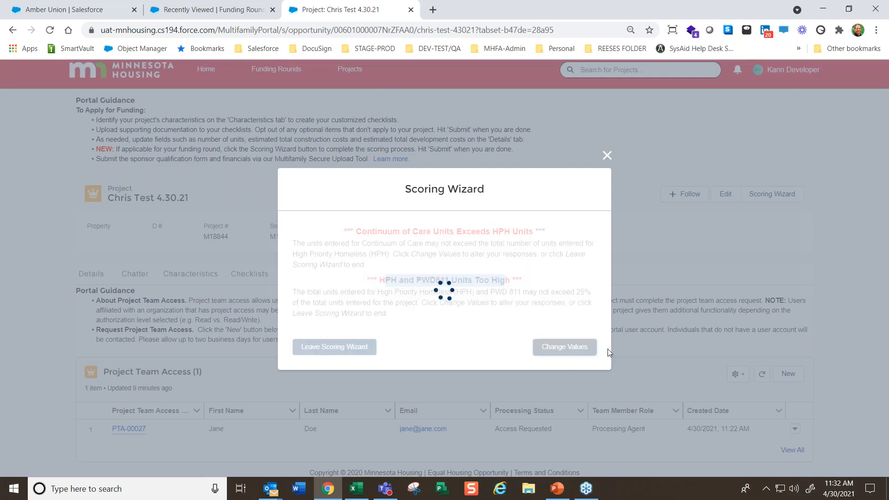
pyautogui.scroll(-5, 628, 368)
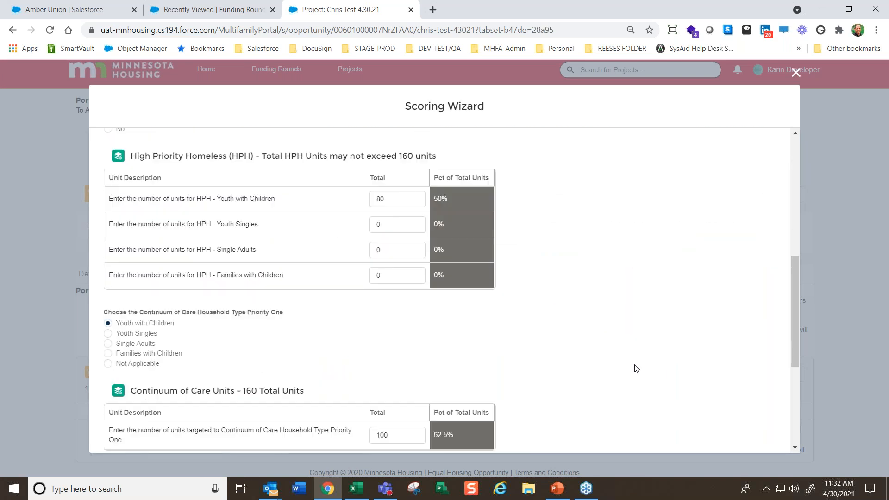
pyautogui.moveTo(397, 374); pyautogui.dragTo(306, 369)
pyautogui.write('80')
pyautogui.click(535, 319)
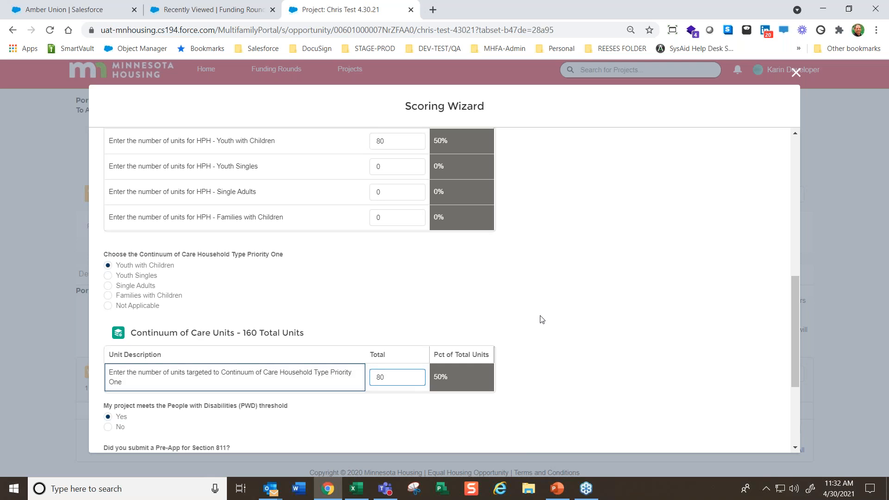
# Recheck the Continuum of Care and 811 unit entries, then change the Section 811 Pre-App answer to Yes - Ineligible
pyautogui.scroll(-3, 579, 405)
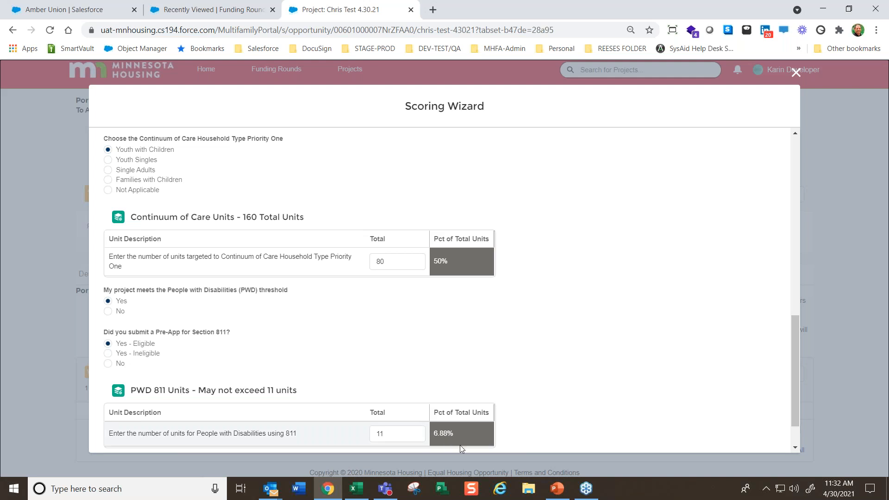
pyautogui.scroll(1, 465, 206)
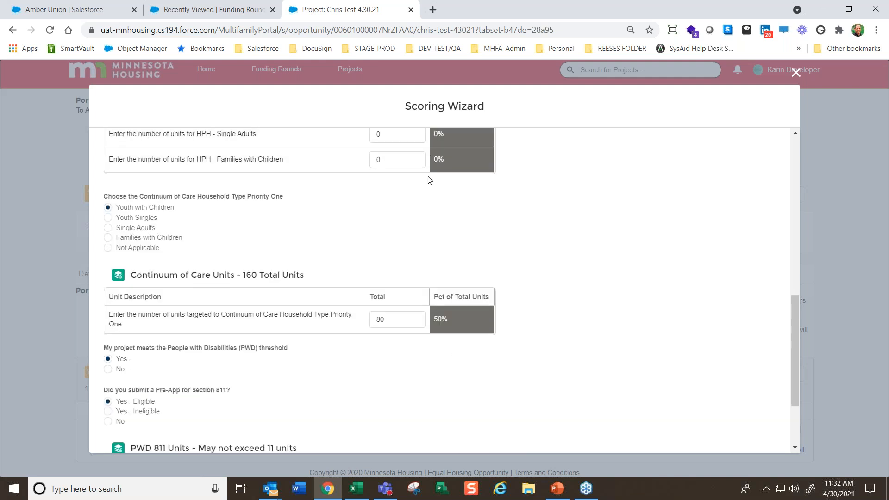
pyautogui.scroll(-1, 451, 428)
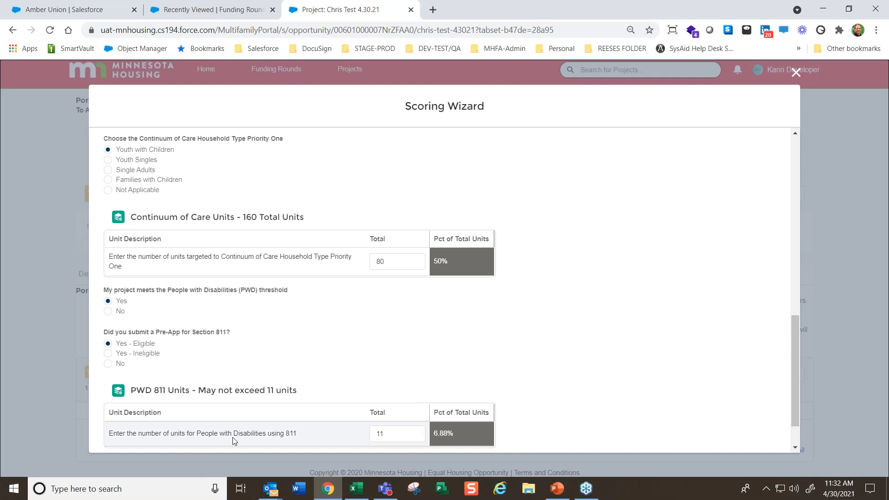
pyautogui.scroll(-1, 132, 407)
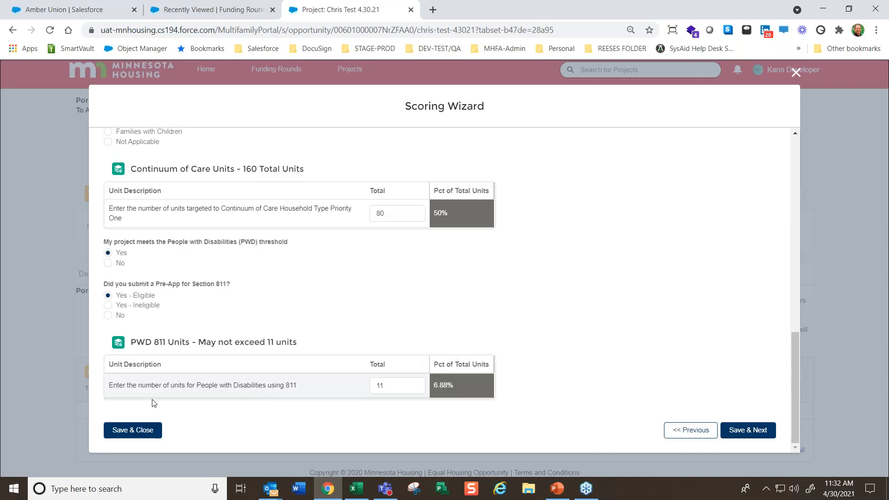
pyautogui.click(108, 306)
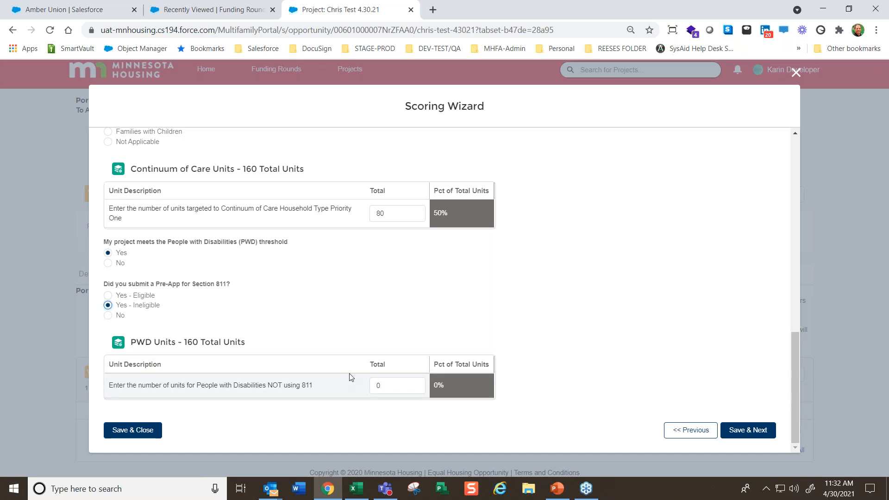
pyautogui.moveTo(178, 385); pyautogui.dragTo(296, 384)
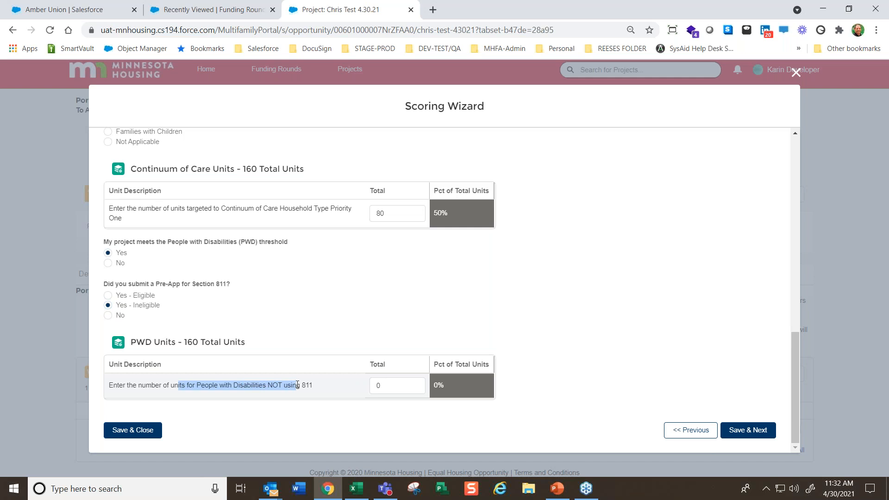
# Enter 12 units for People with Disabilities NOT using 811, replace it with 11, and save to continue
pyautogui.click(397, 385)
pyautogui.write('12')
pyautogui.click(610, 335)
pyautogui.click(399, 382)
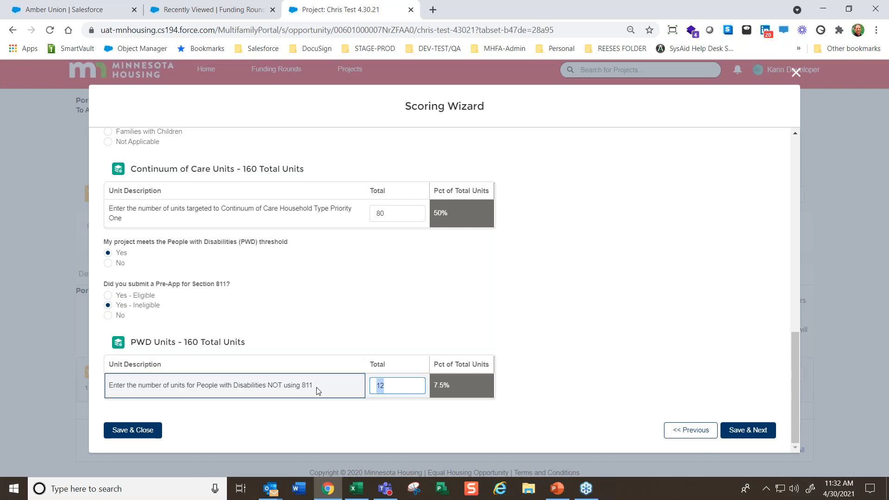
pyautogui.write('11')
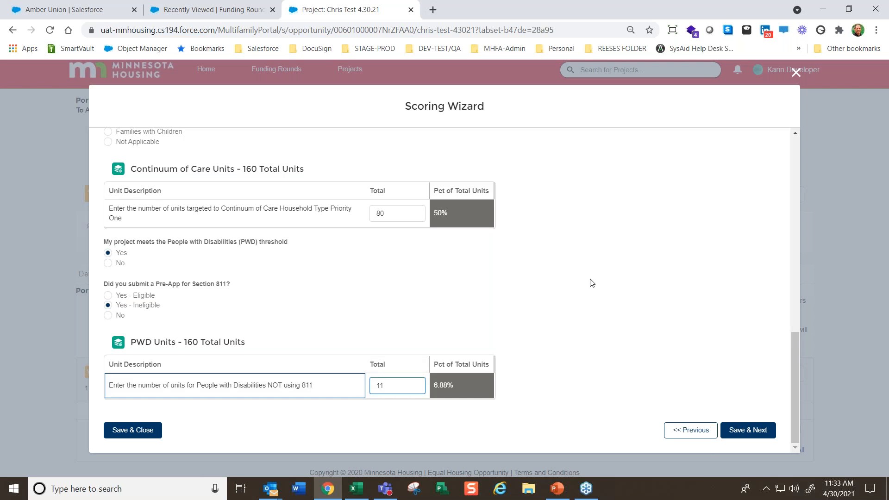
pyautogui.click(749, 432)
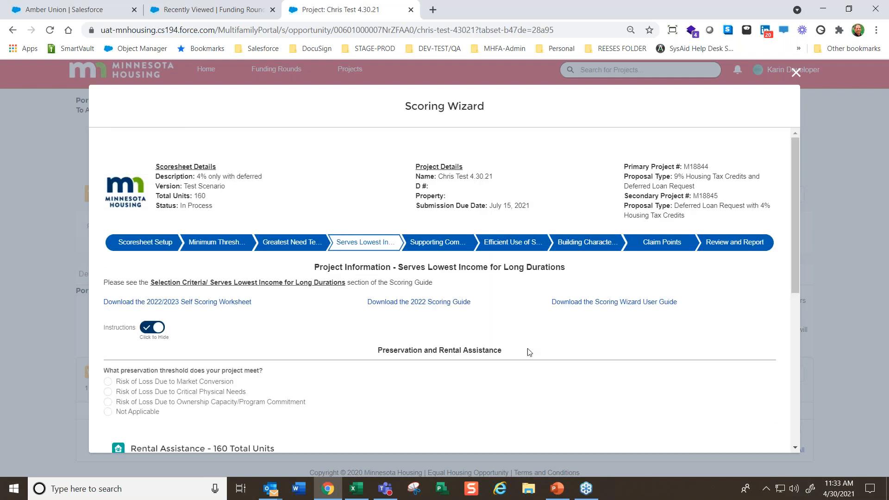
# Open Claim Points and examine the Greatest Need Tenant Targeting items, including the claimed points and data used for People with Disabilities Tier 1
pyautogui.scroll(-1, 322, 311)
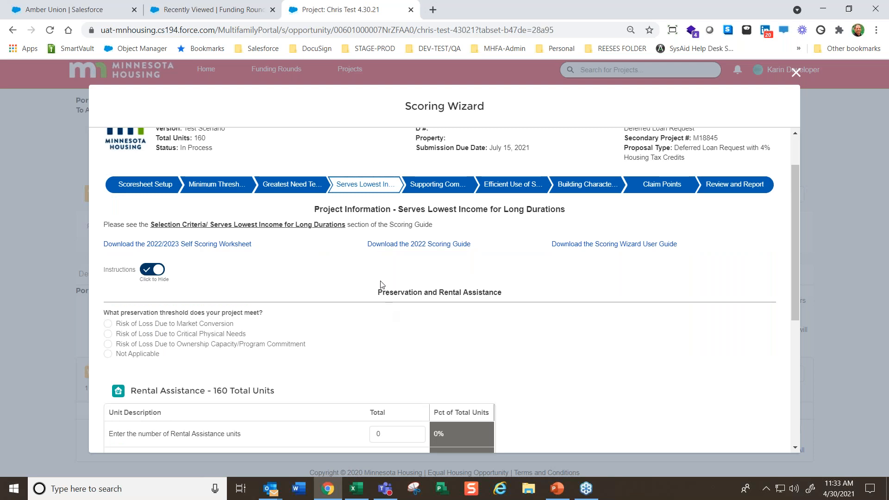
pyautogui.click(656, 185)
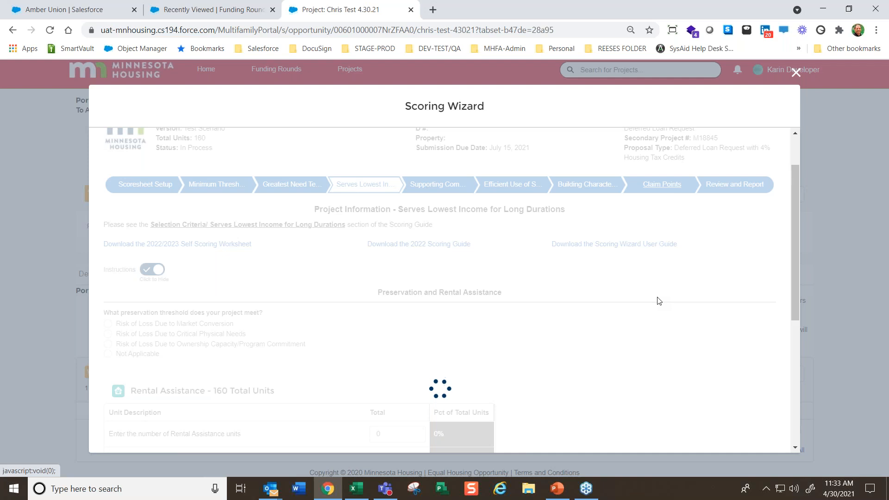
pyautogui.scroll(-6, 702, 347)
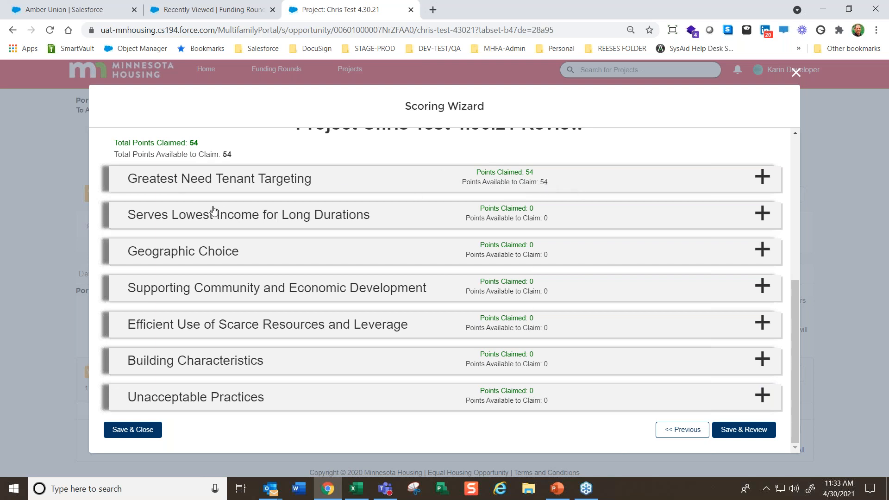
pyautogui.click(216, 180)
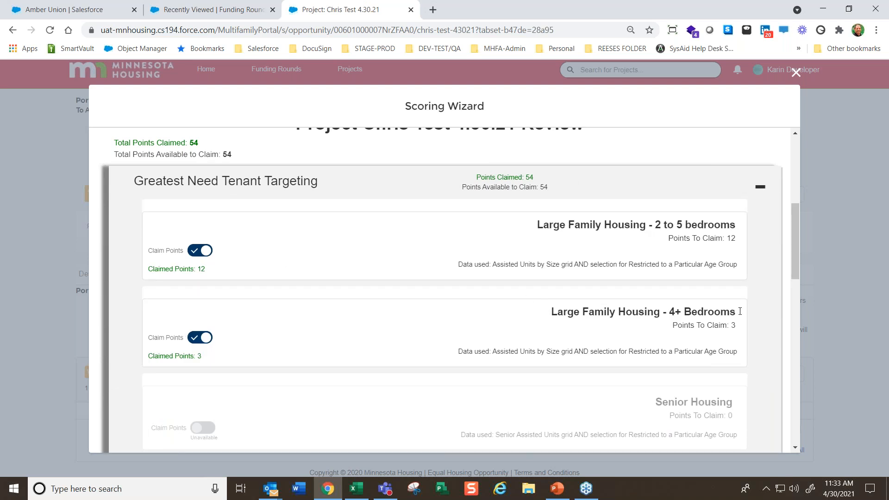
pyautogui.scroll(-5, 737, 330)
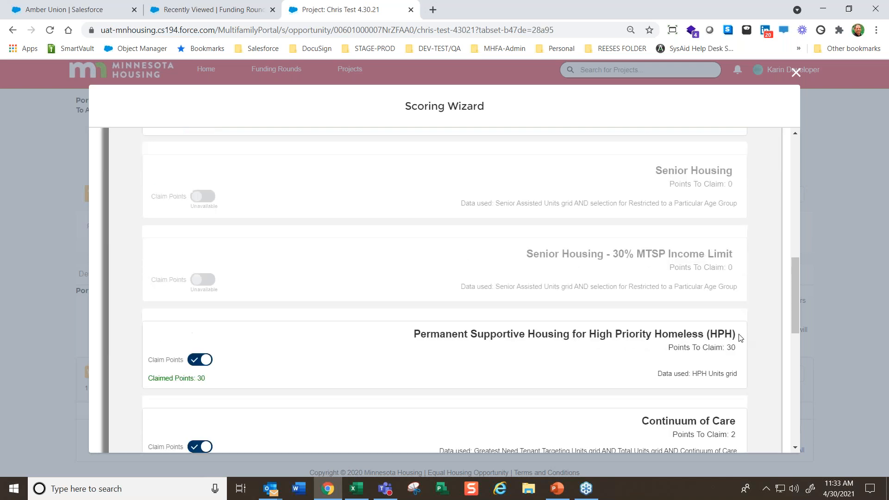
pyautogui.scroll(-3, 748, 322)
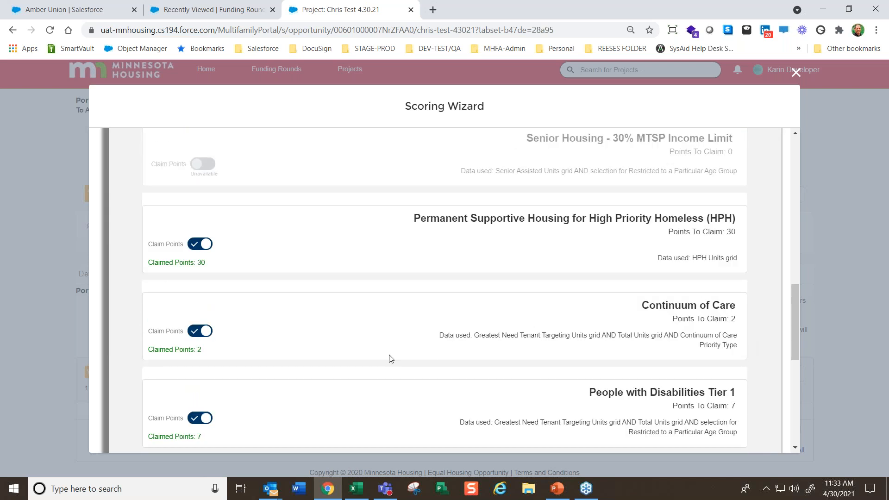
pyautogui.scroll(-1, 749, 324)
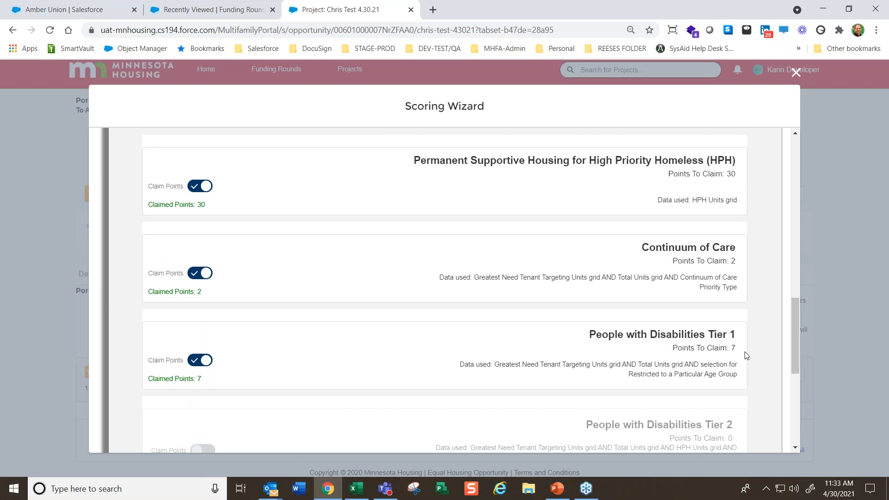
pyautogui.moveTo(212, 381); pyautogui.dragTo(161, 380)
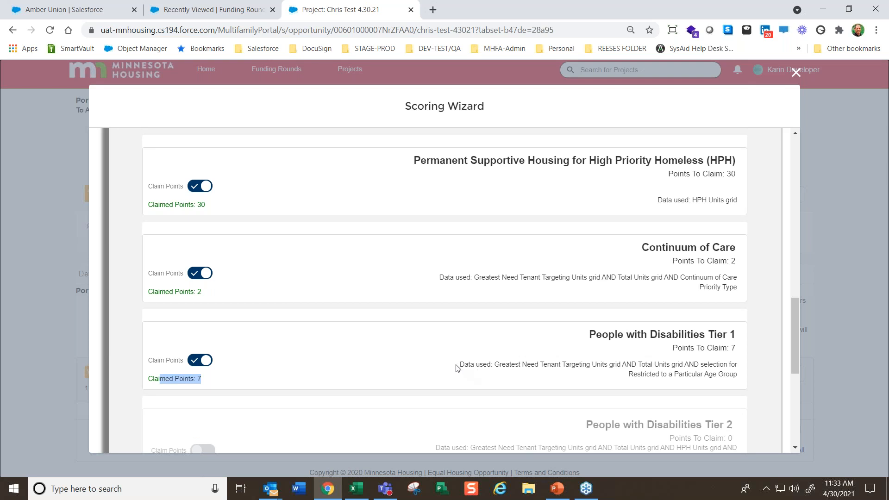
pyautogui.moveTo(459, 364); pyautogui.dragTo(648, 366)
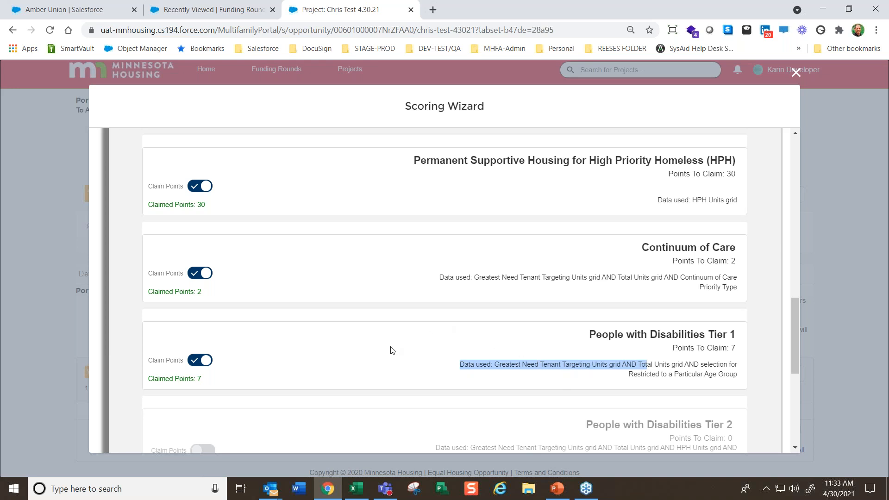
# Switch the points claim for People with Disabilities Tier 1 off and back on
pyautogui.click(356, 362)
pyautogui.click(200, 361)
pyautogui.click(200, 361)
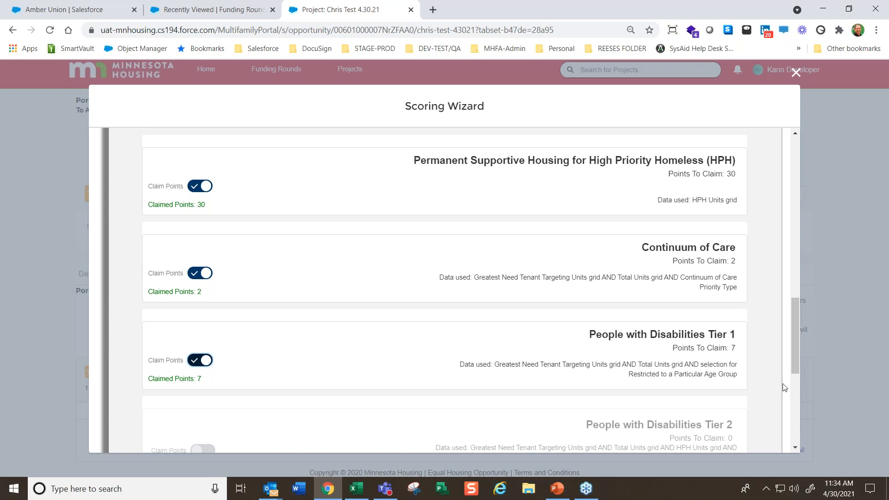
# Unclaim both Large Family Housing point items, claim them again, and collapse the Greatest Need Tenant Targeting section
pyautogui.scroll(5, 772, 393)
pyautogui.scroll(4, 772, 395)
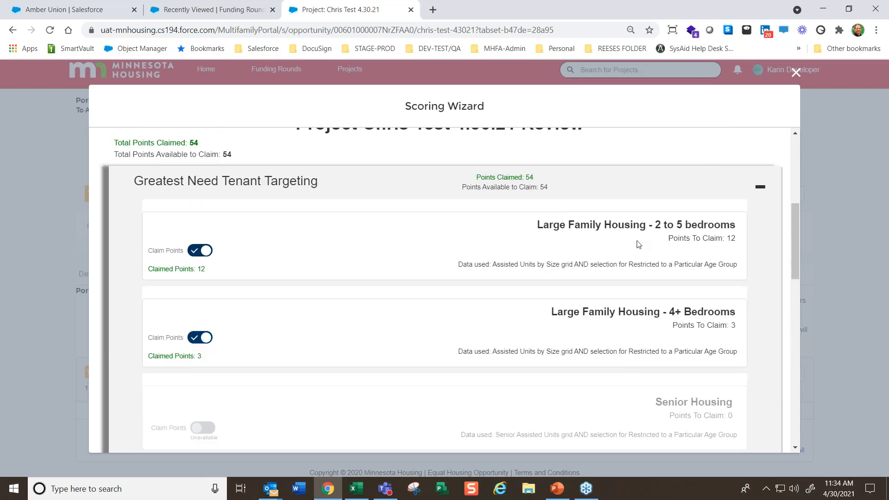
pyautogui.click(195, 250)
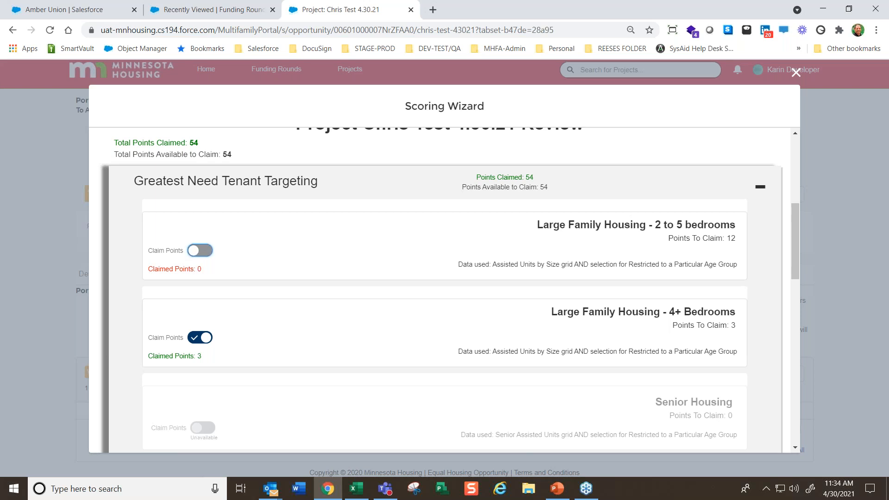
pyautogui.click(200, 337)
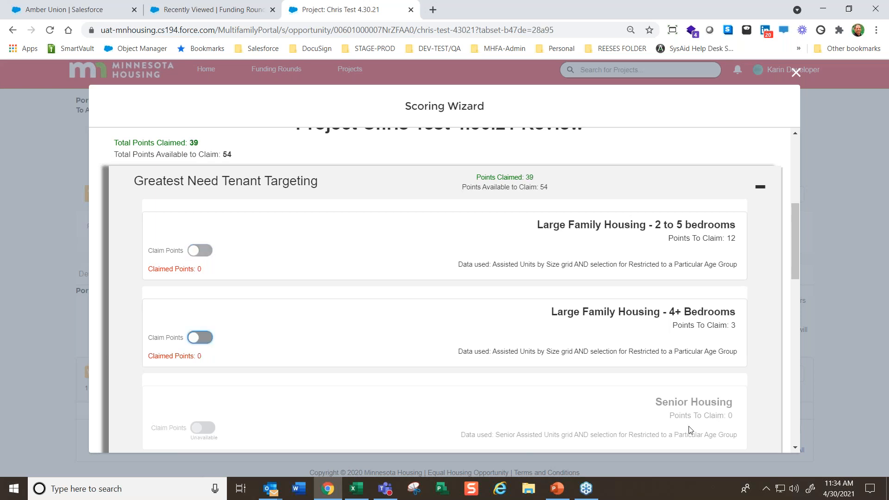
pyautogui.scroll(1, 688, 429)
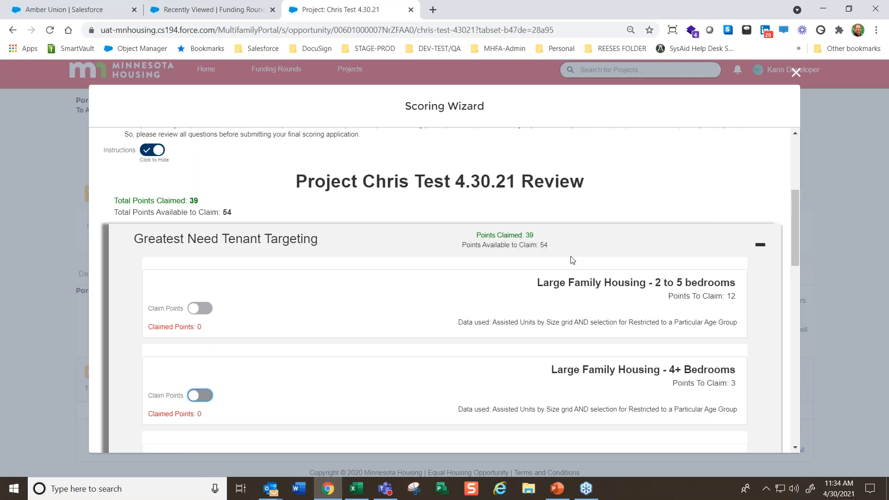
pyautogui.click(200, 310)
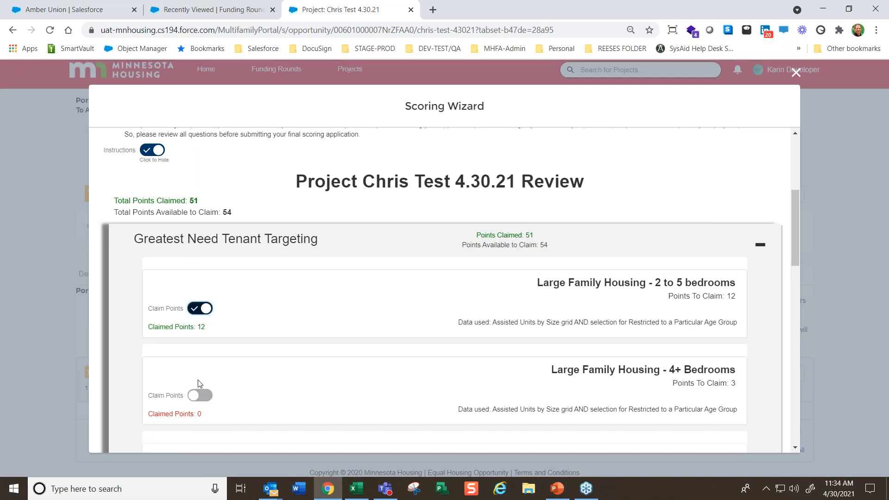
pyautogui.click(201, 399)
pyautogui.click(236, 246)
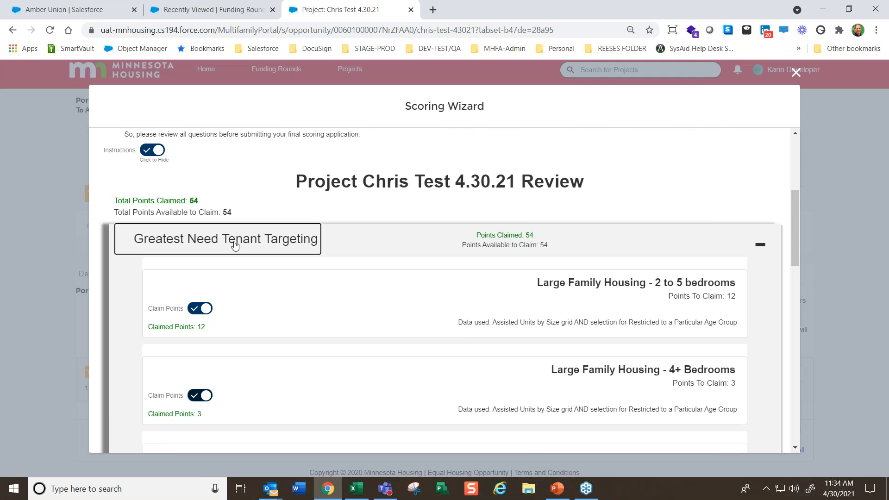
pyautogui.scroll(3, 362, 297)
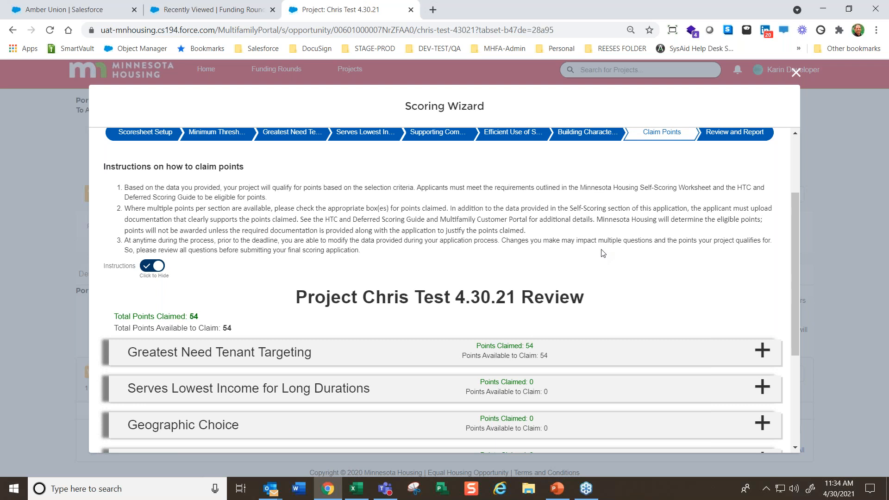
# Go to Serves Lowest Income for Long Durations and choose Risk of Loss Due to Market Conversion as the preservation threshold
pyautogui.click(360, 135)
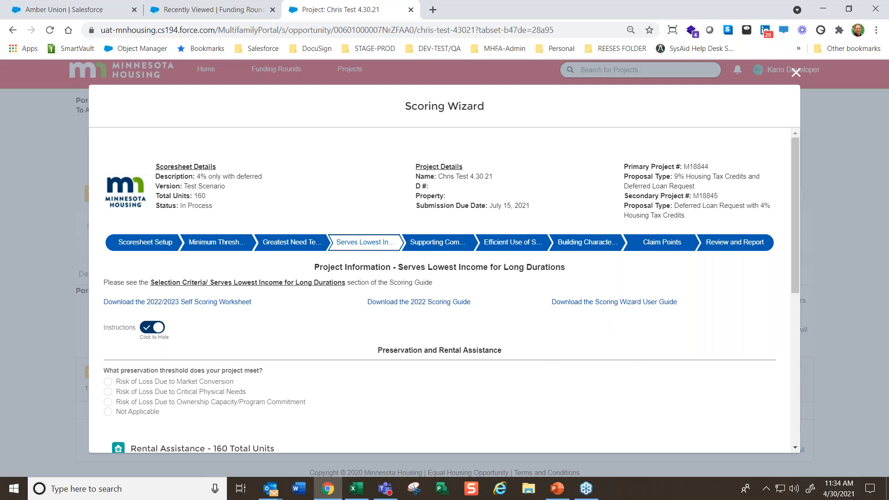
pyautogui.scroll(-3, 509, 309)
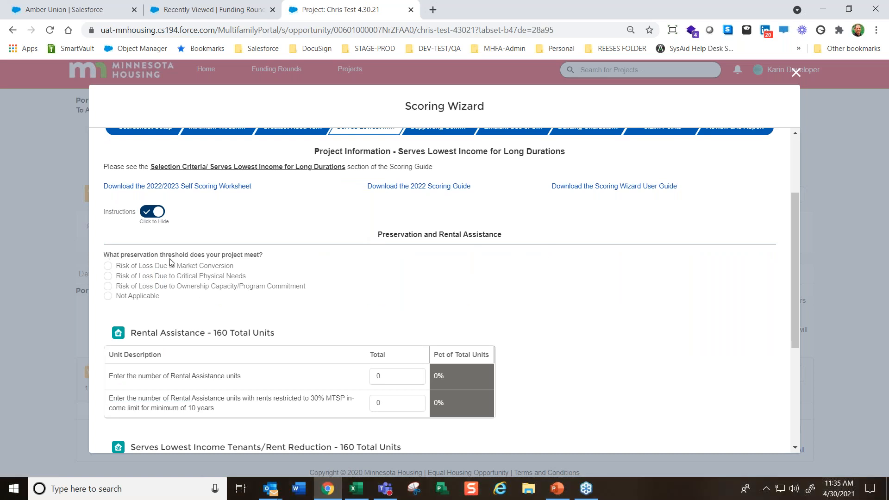
pyautogui.click(107, 266)
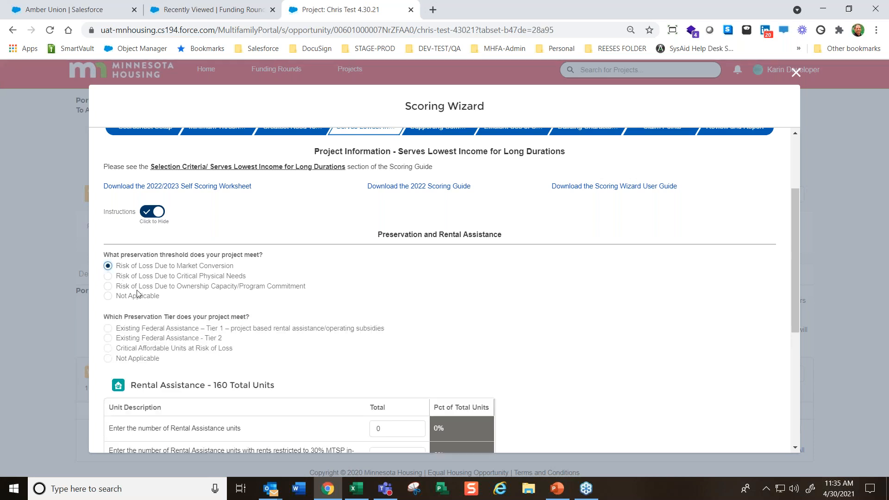
# Try each Preservation Tier option in turn: Existing Federal Assistance Tier 1, Tier 2, Critical Affordable Units at Risk of Loss, and Not Applicable
pyautogui.click(108, 328)
pyautogui.scroll(-1, 431, 411)
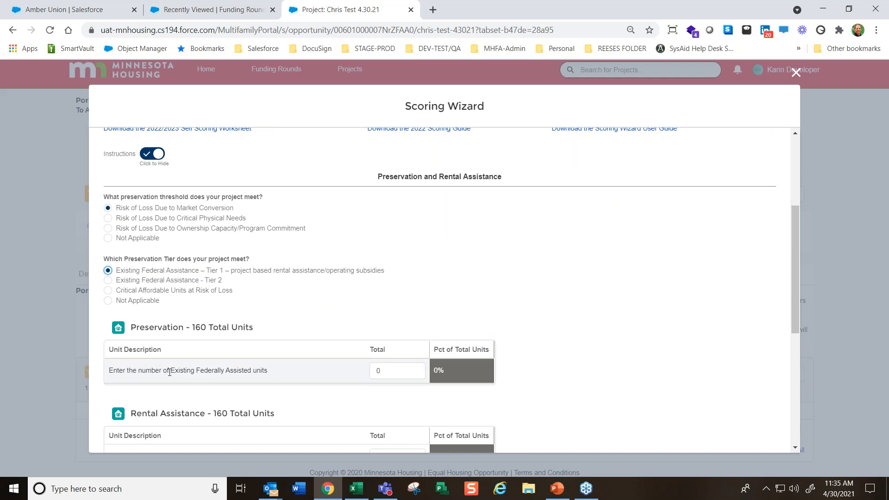
pyautogui.click(107, 280)
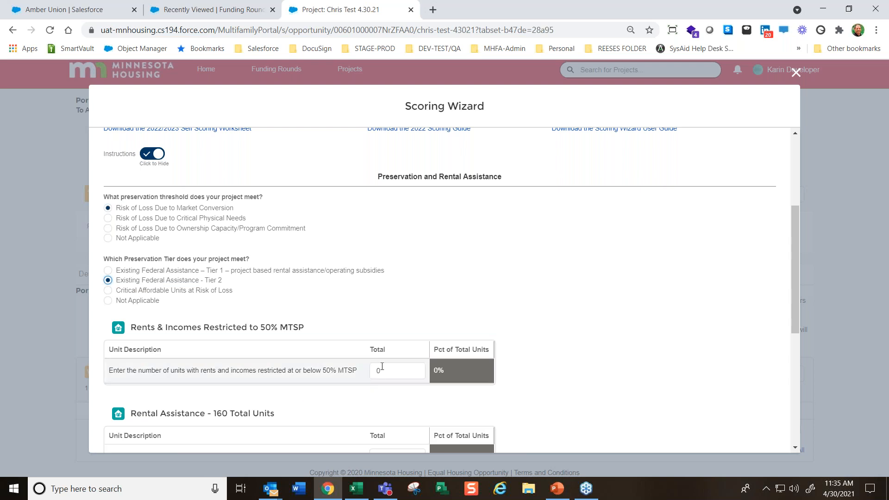
pyautogui.click(109, 291)
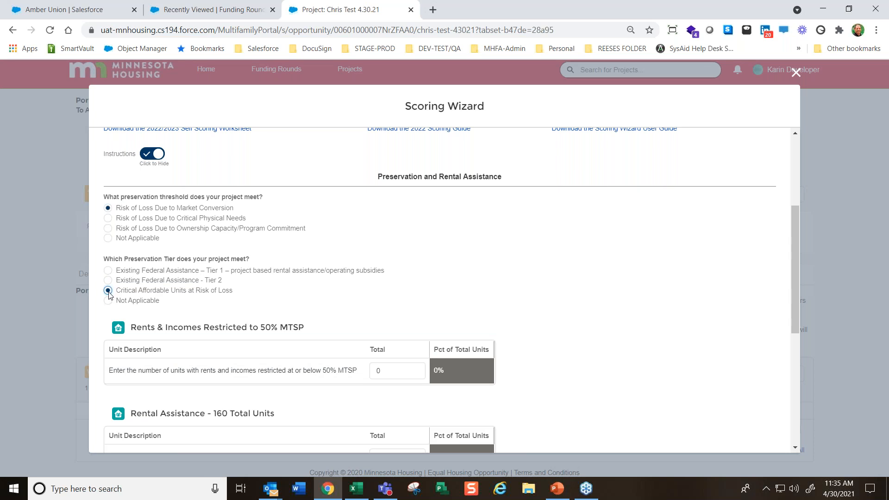
pyautogui.click(108, 300)
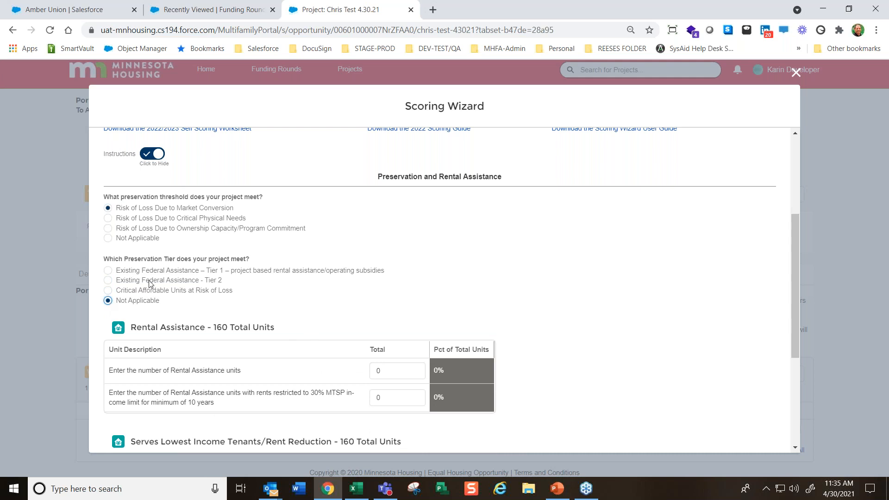
# Choose Existing Federal Assistance - Tier 2 and enter 80 units with rents and incomes restricted at or below 50% MTSP
pyautogui.click(108, 281)
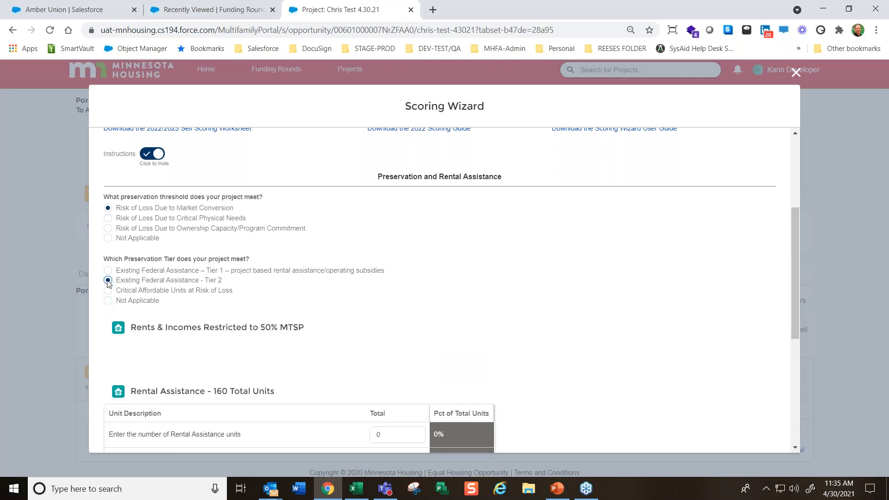
pyautogui.scroll(-1, 471, 390)
pyautogui.click(394, 317)
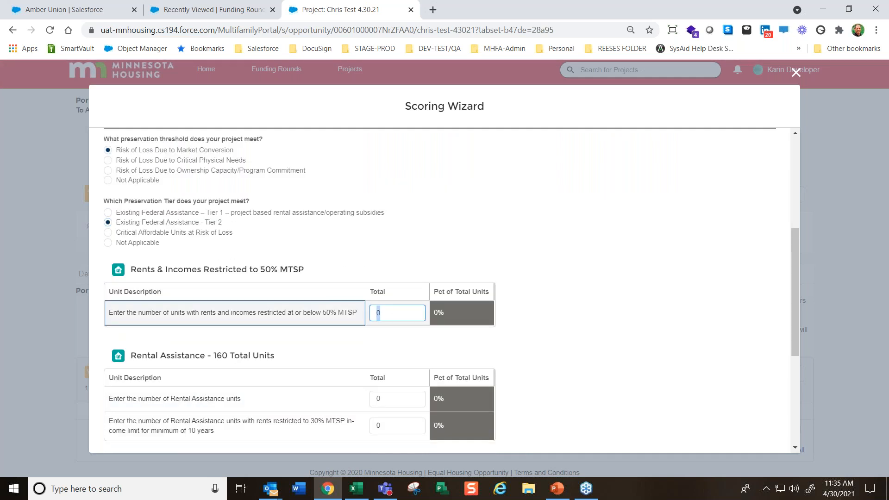
pyautogui.write('80')
pyautogui.scroll(-3, 674, 277)
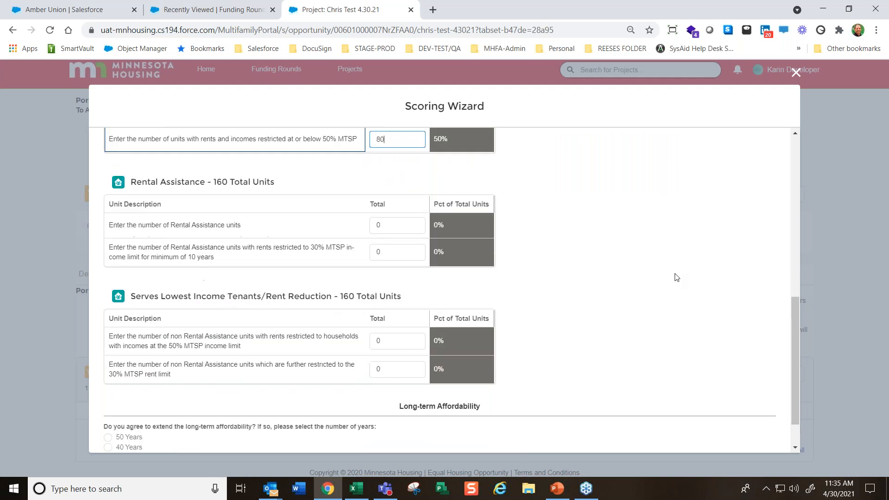
# Enter 80 Rental Assistance units, with 60 of them having rents restricted to the 30% MTSP income limit for a minimum of 10 years
pyautogui.scroll(1, 662, 276)
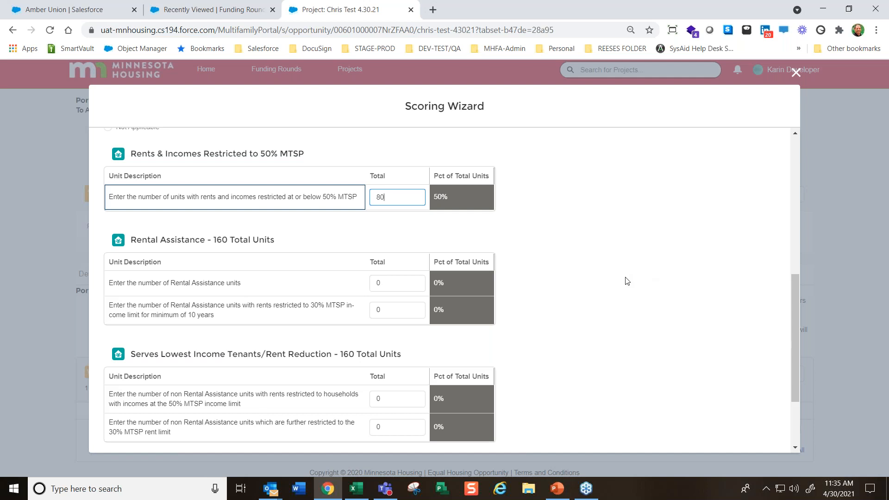
pyautogui.scroll(-1, 644, 310)
pyautogui.scroll(1, 258, 283)
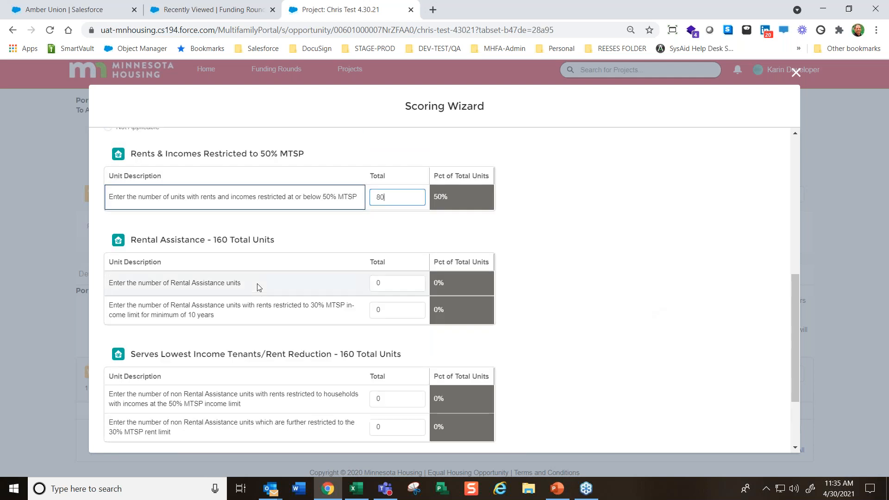
pyautogui.press('Tab')
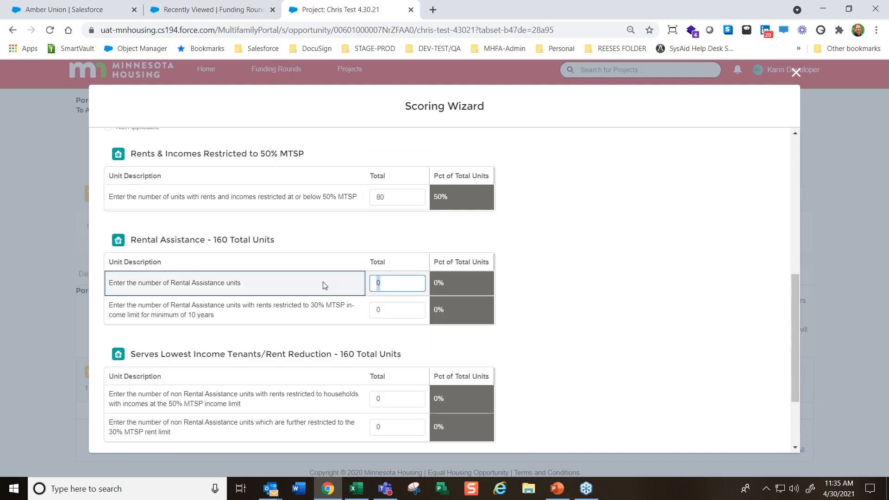
pyautogui.write('80')
pyautogui.press('Tab')
pyautogui.write('60')
pyautogui.press('Tab')
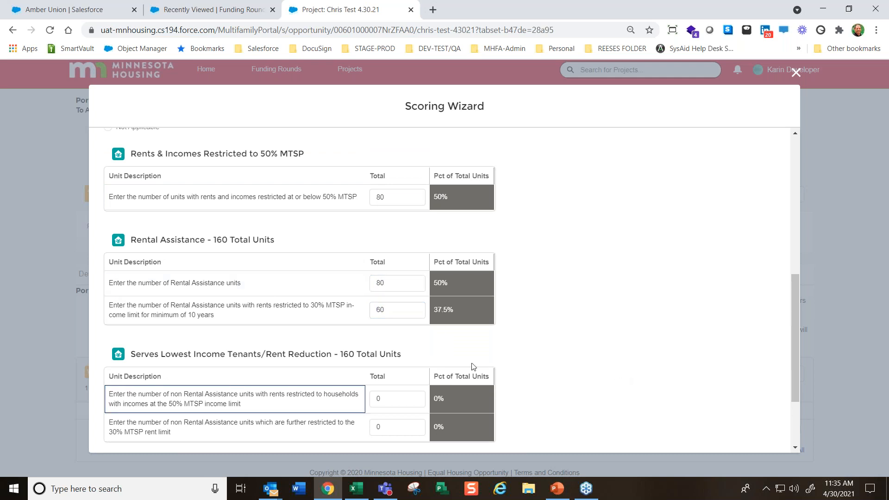
# Highlight the total unit count in the Serves Lowest Income Tenants/Rent Reduction heading
pyautogui.scroll(-1, 532, 346)
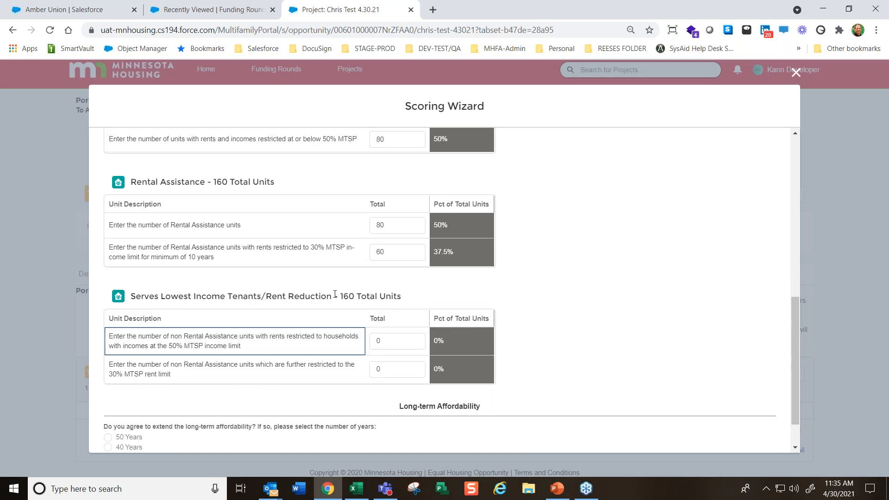
pyautogui.moveTo(342, 297); pyautogui.dragTo(408, 299)
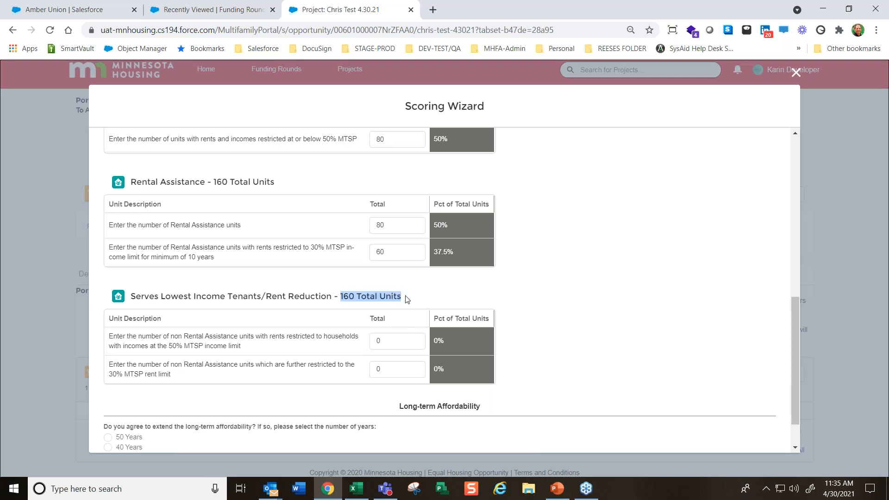
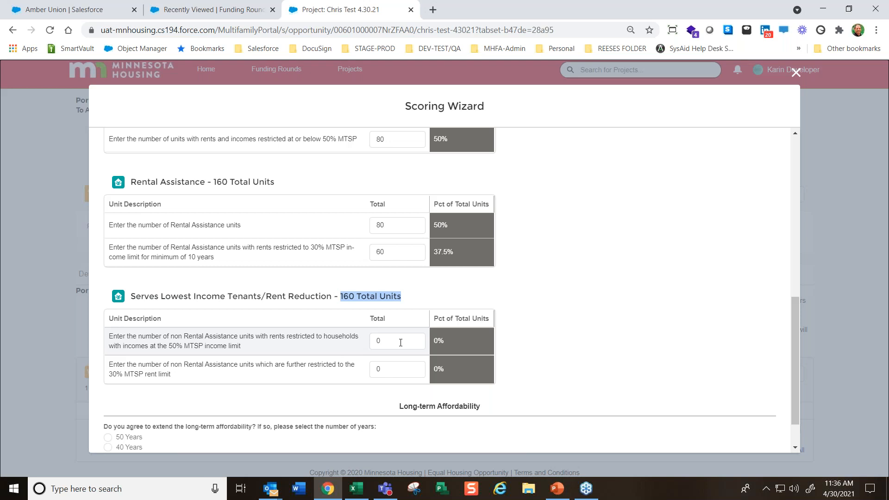
# Enter 50 non Rental Assistance units restricted at the 50% MTSP income limit and 50 further restricted to the 30% MTSP rent limit
pyautogui.click(407, 344)
pyautogui.write('50')
pyautogui.press('Tab')
pyautogui.write('50')
pyautogui.press('Tab')
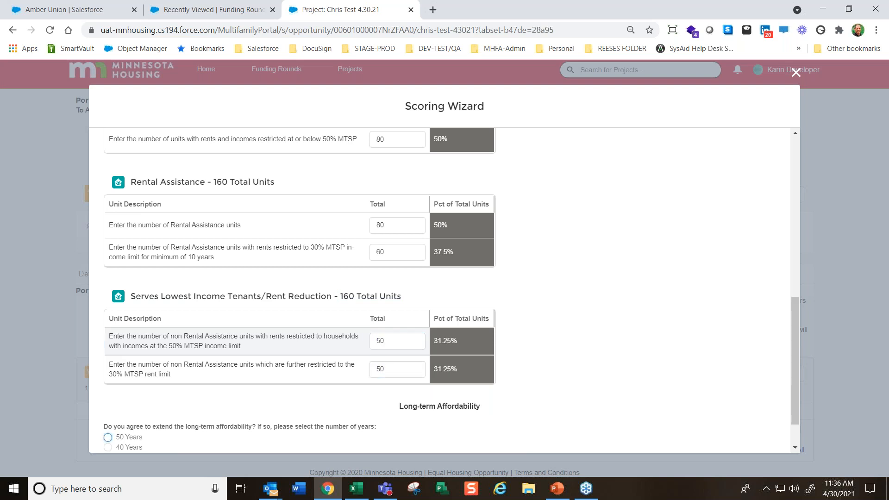
# Agree to extend the long-term affordability for 50 years, save and continue to the Supporting Community and Economic Development page
pyautogui.scroll(-1, 587, 326)
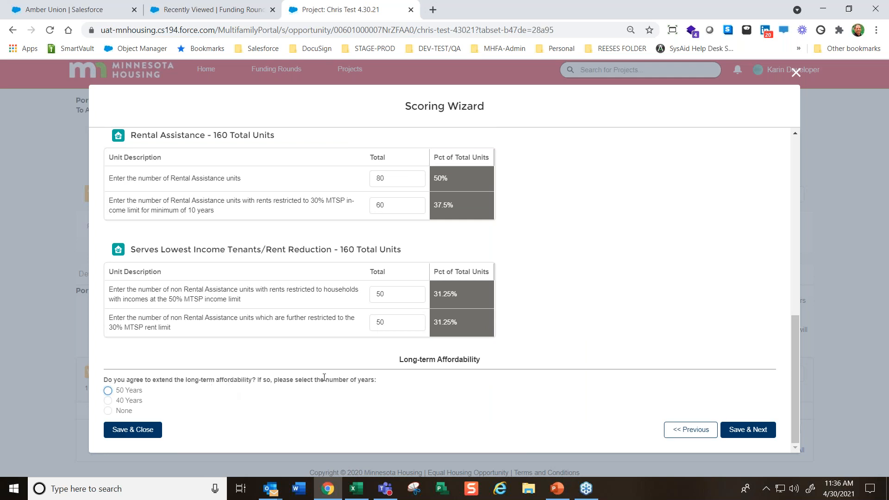
pyautogui.click(109, 391)
pyautogui.click(739, 430)
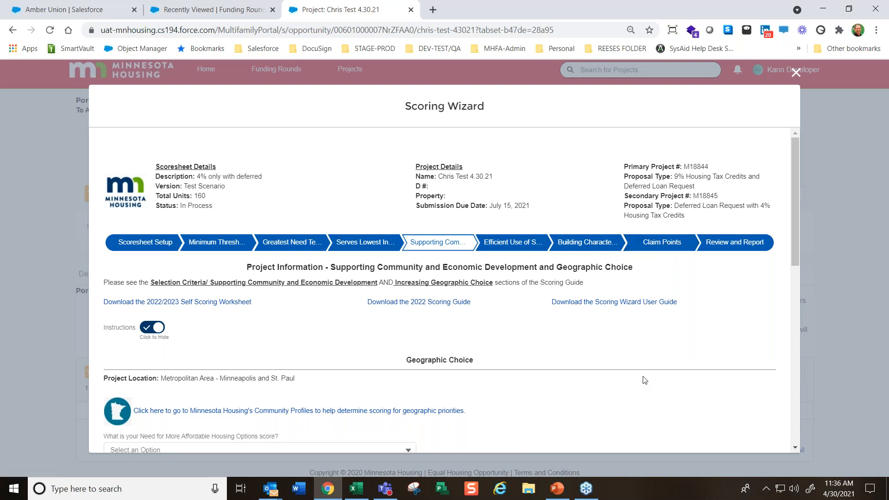
# Hide the instructions, open the Community Profiles map and view the geographic priority point breakdown for an area near Carver County
pyautogui.scroll(-1, 646, 376)
pyautogui.click(152, 270)
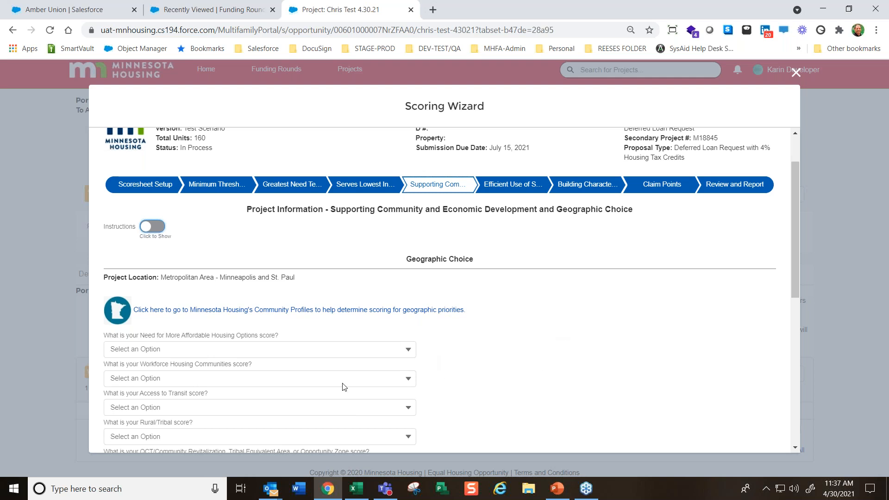
pyautogui.scroll(-1, 463, 319)
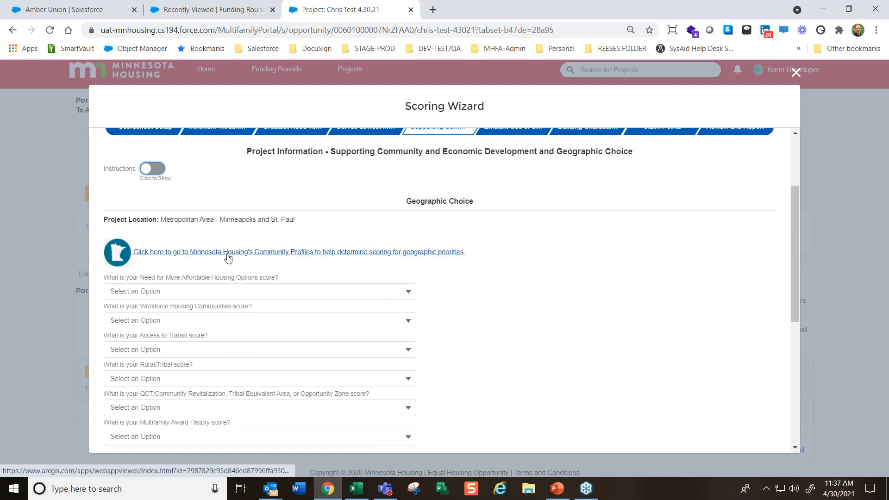
pyautogui.click(307, 252)
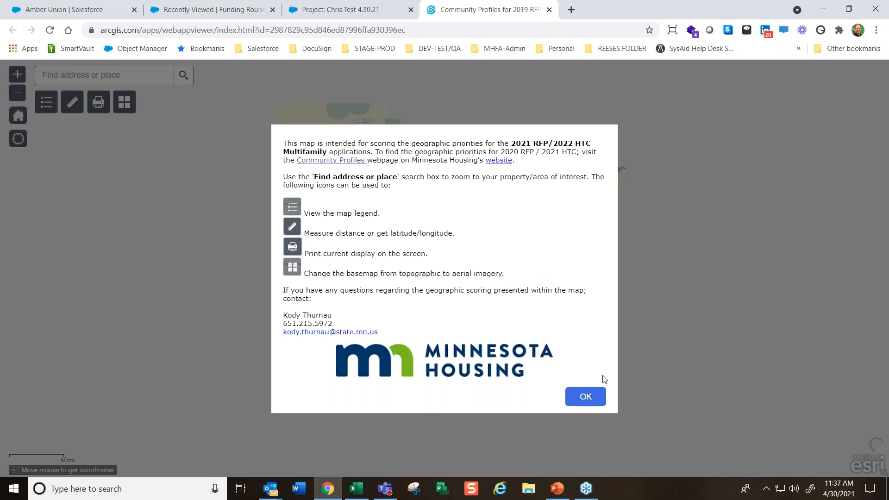
pyautogui.click(583, 395)
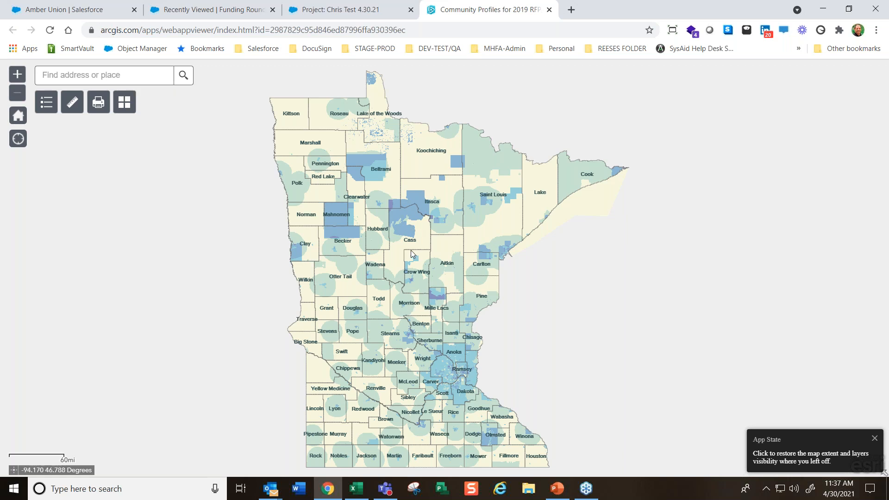
pyautogui.click(446, 371)
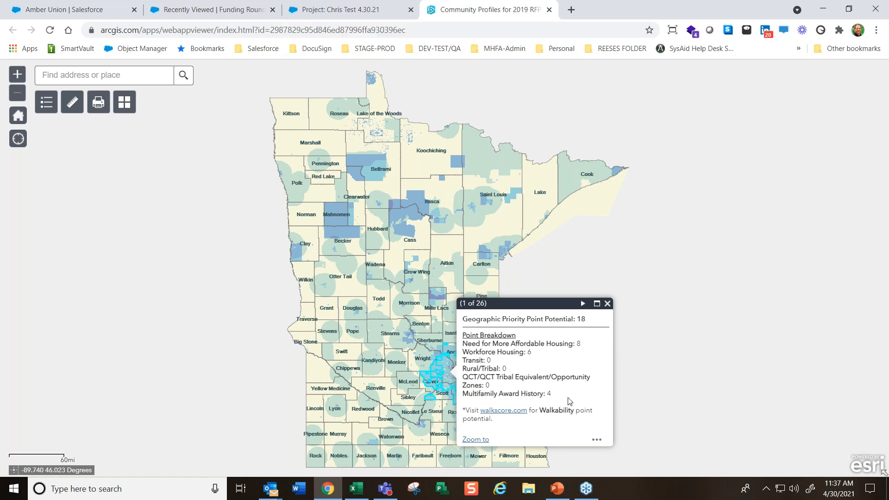
# Back in the Scoring Wizard, set Need for More Affordable Housing Options to 8 and Workforce Housing Communities to "6 - Individual Employer Growth Community"
pyautogui.click(324, 9)
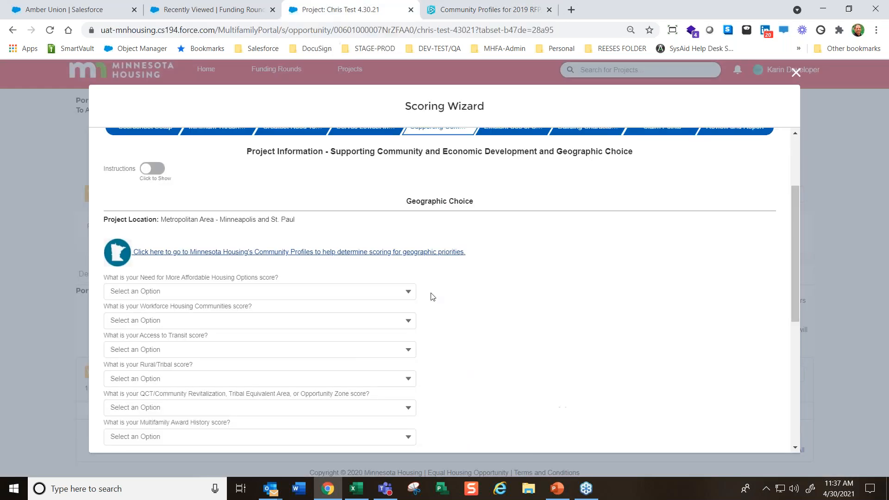
pyautogui.click(288, 293)
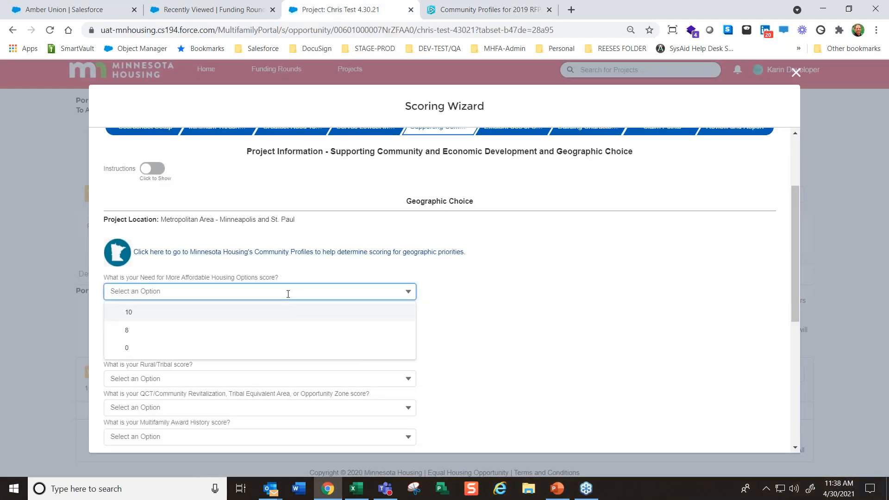
pyautogui.click(149, 330)
pyautogui.scroll(-1, 275, 240)
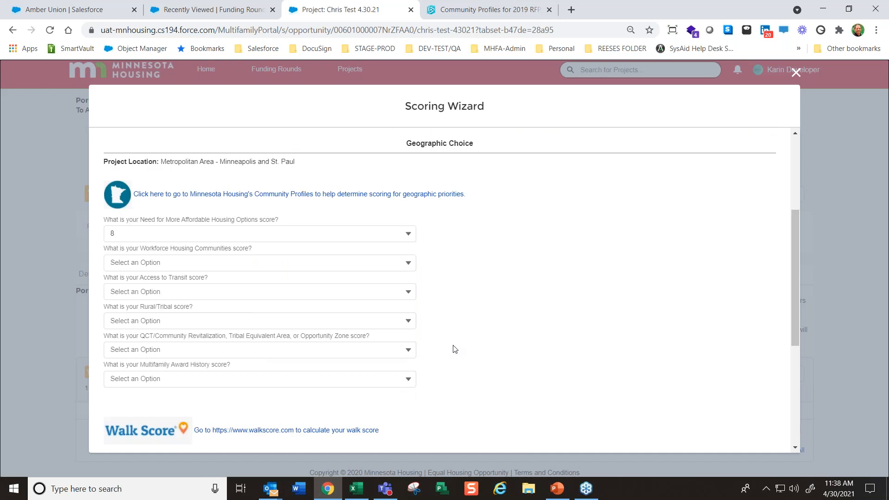
pyautogui.click(253, 262)
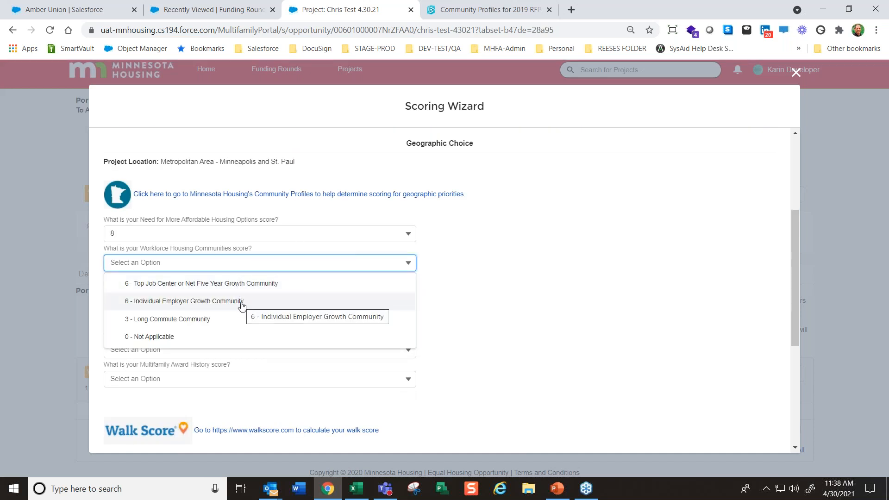
pyautogui.click(180, 302)
# Set the Access to Transit, Rural/Tribal and QCT/Community Revitalization scores to 0, and the Multifamily Award History score to 4
pyautogui.click(177, 289)
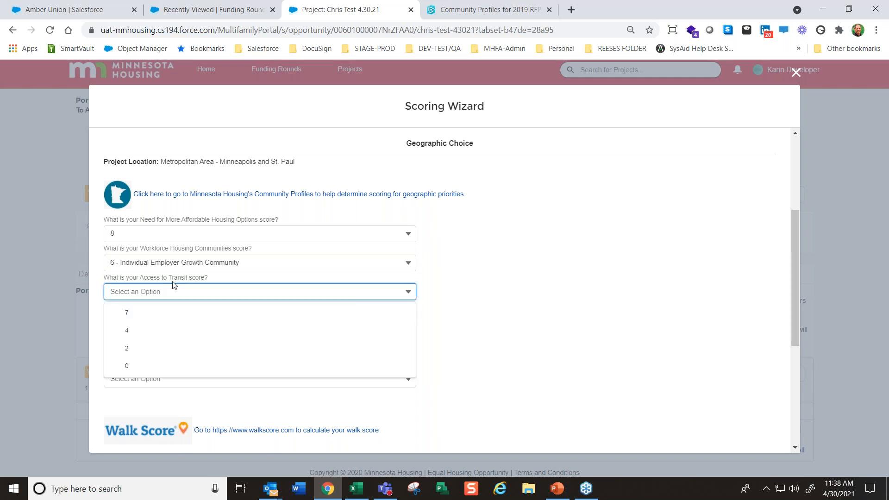
pyautogui.click(125, 365)
pyautogui.click(146, 321)
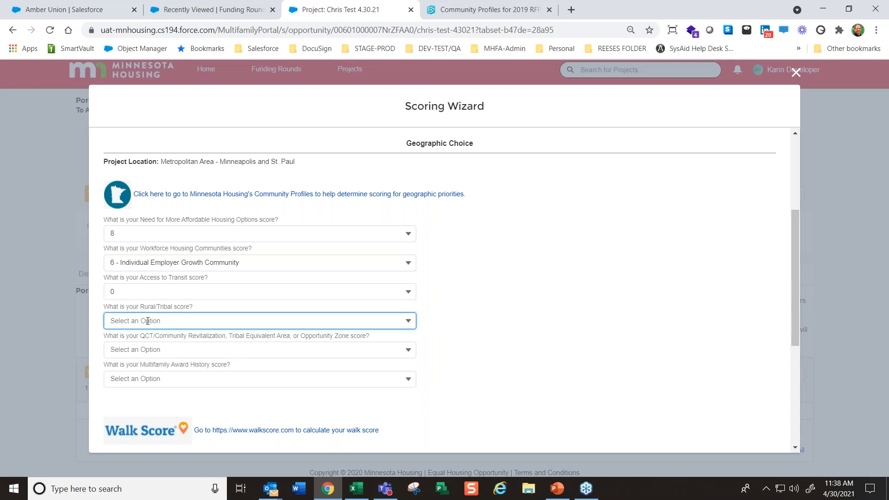
pyautogui.click(148, 361)
pyautogui.click(156, 351)
pyautogui.click(139, 392)
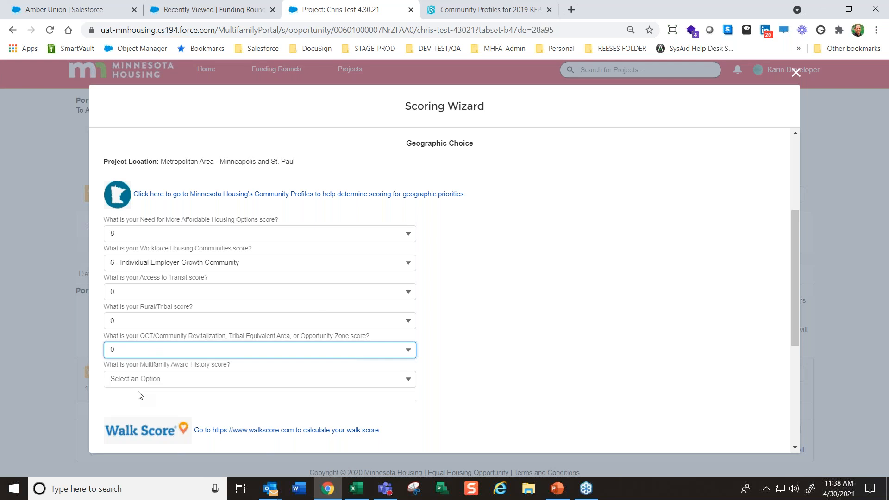
pyautogui.click(141, 380)
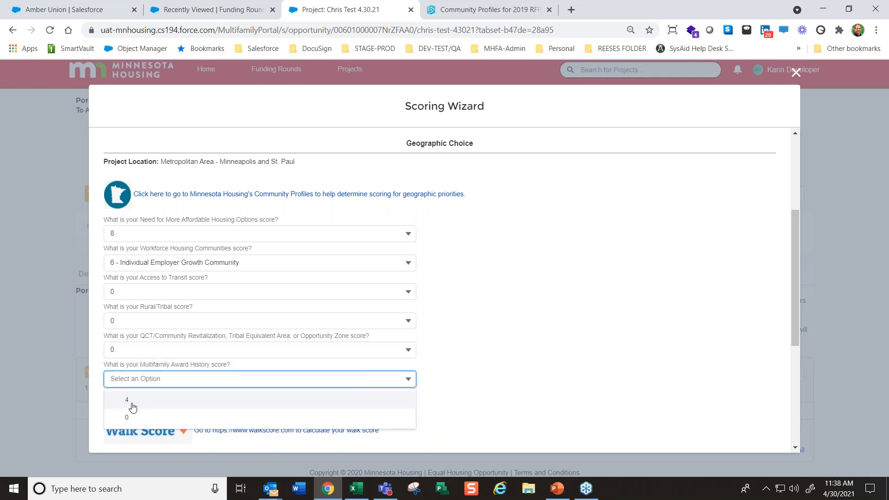
pyautogui.click(133, 408)
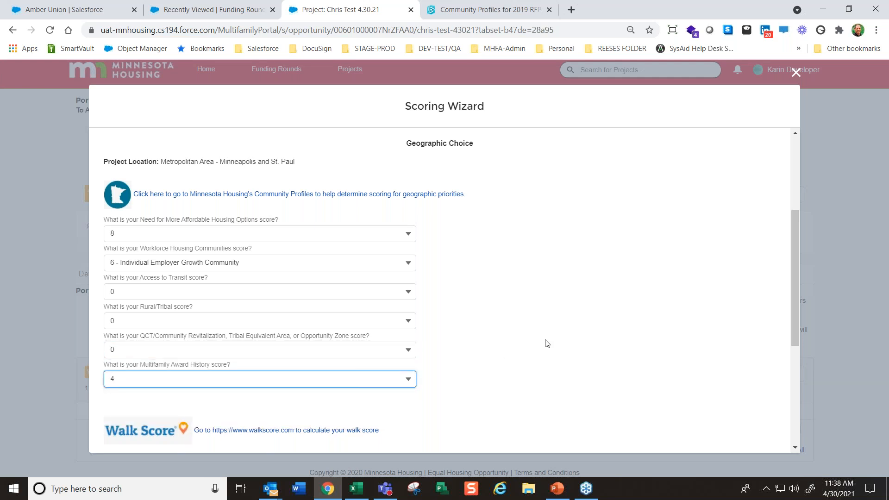
pyautogui.click(560, 348)
# Open the linked Walk Score website and look up the walk score for the property's street address and ZIP code
pyautogui.scroll(-1, 560, 348)
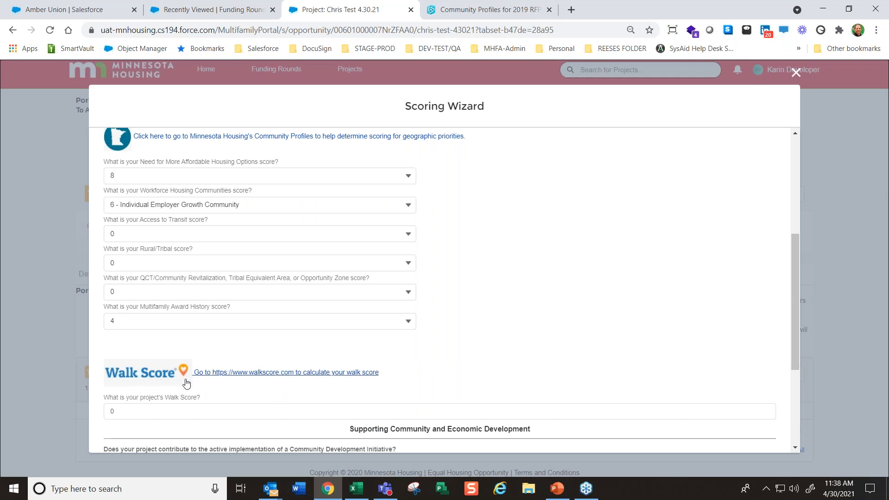
pyautogui.click(271, 378)
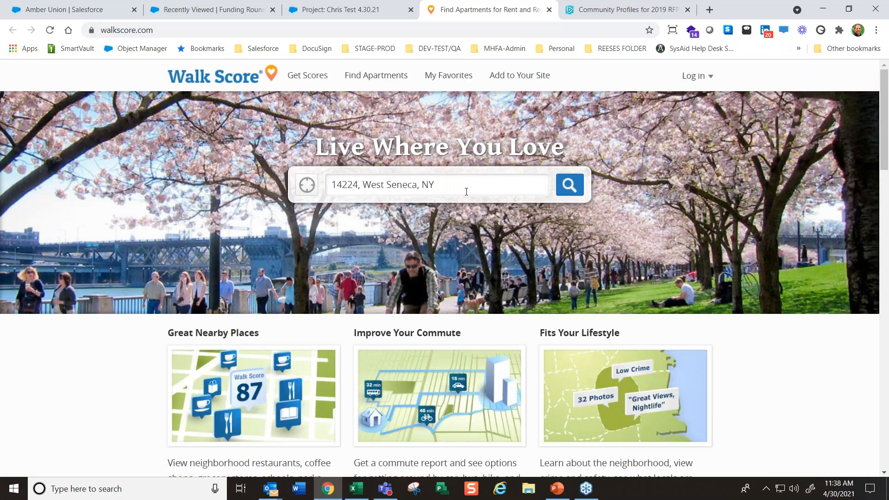
pyautogui.moveTo(459, 190); pyautogui.dragTo(80, 204)
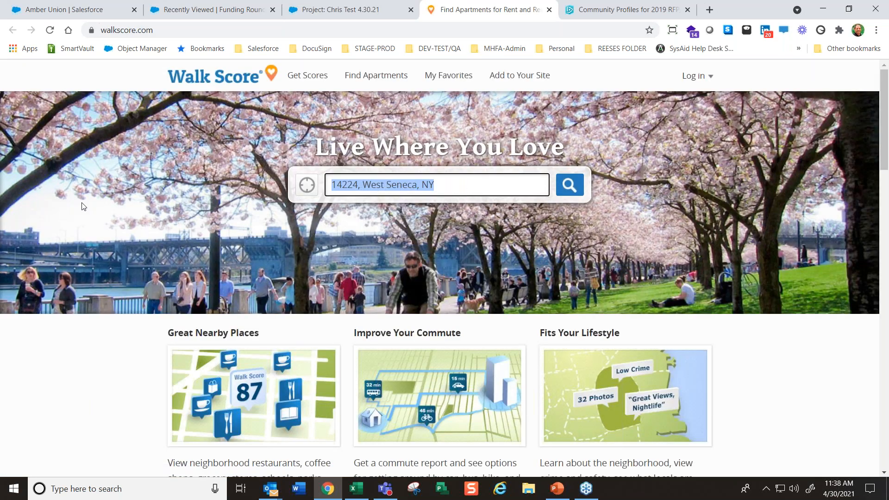
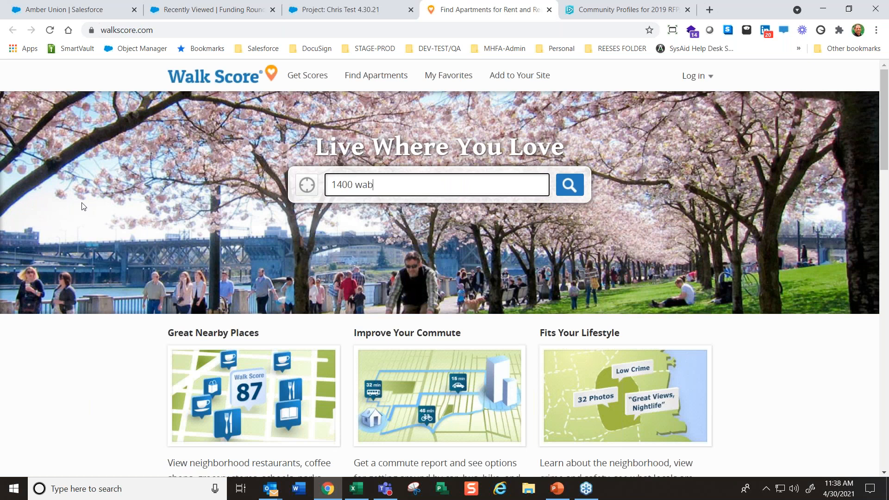
pyautogui.write('street 1')
pyautogui.press('BackSpace')
pyautogui.write('55102')
pyautogui.click(569, 184)
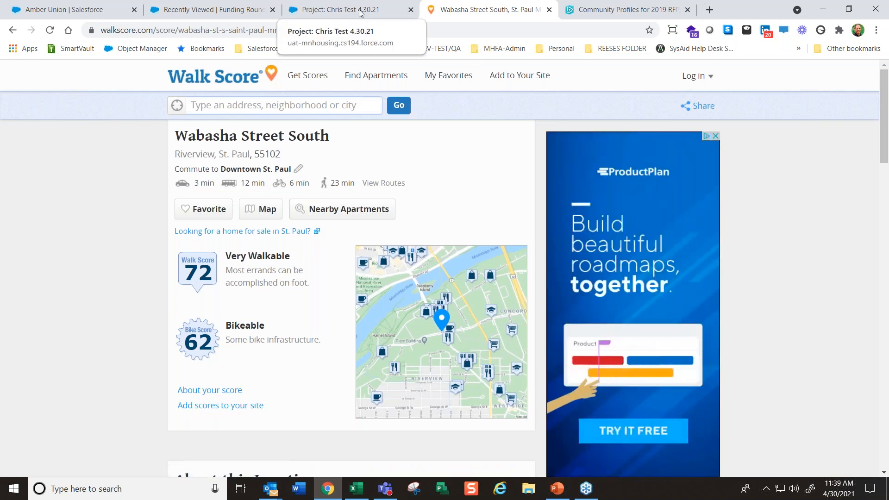
# Return to the Scoring Wizard and set the project's Walk Score to 72
pyautogui.click(324, 9)
pyautogui.click(134, 414)
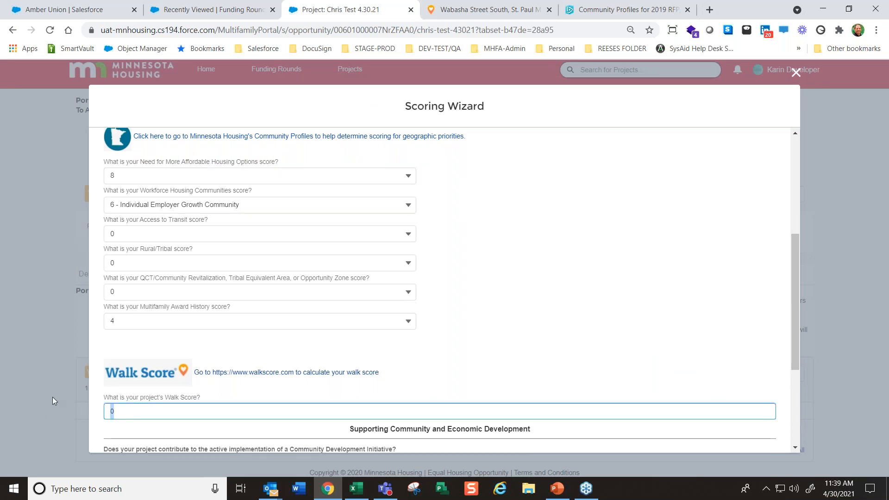
pyautogui.press('BackSpace')
pyautogui.write('72')
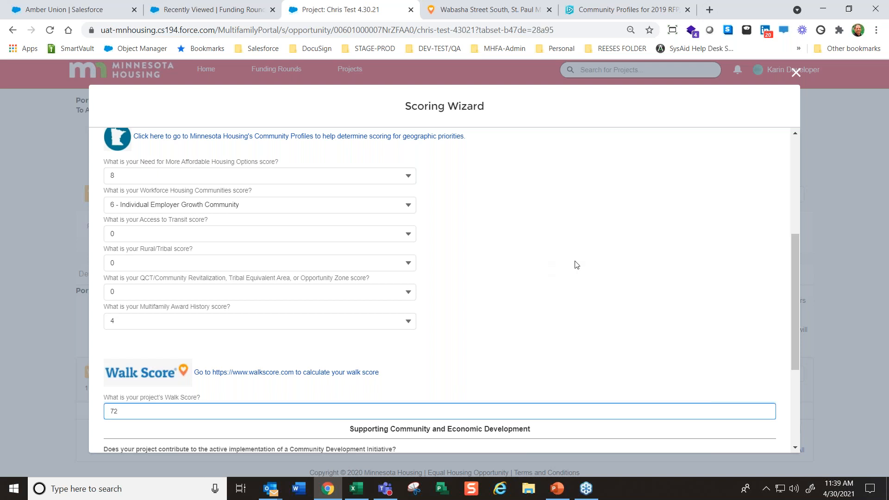
# Answer Yes to contributing to a Community Development Initiative and Yes to providing Equitable Development
pyautogui.scroll(-1, 579, 278)
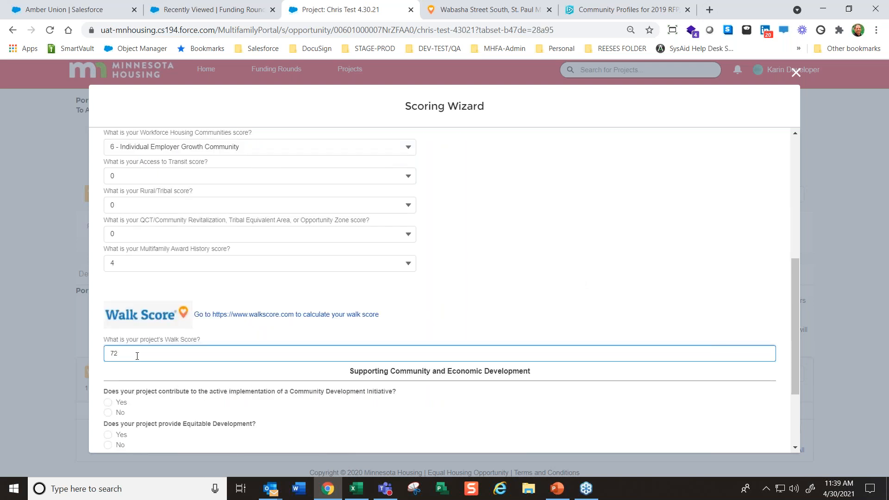
pyautogui.scroll(-1, 463, 352)
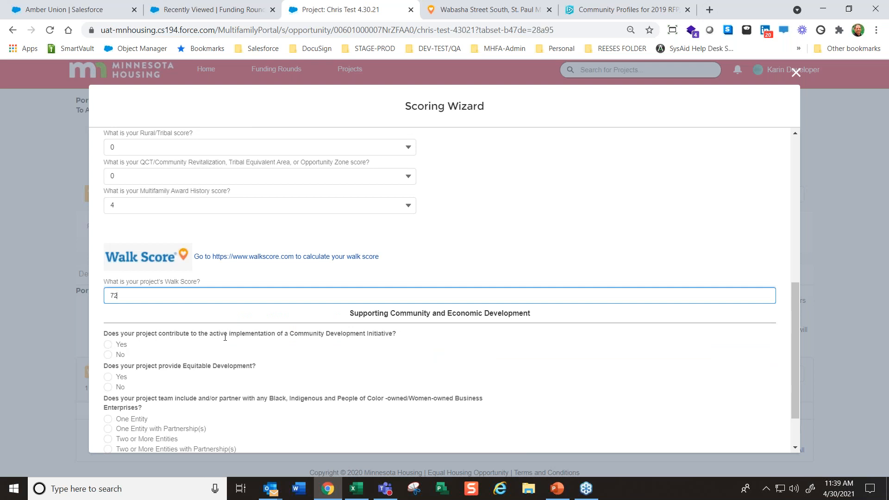
pyautogui.moveTo(351, 315); pyautogui.dragTo(539, 317)
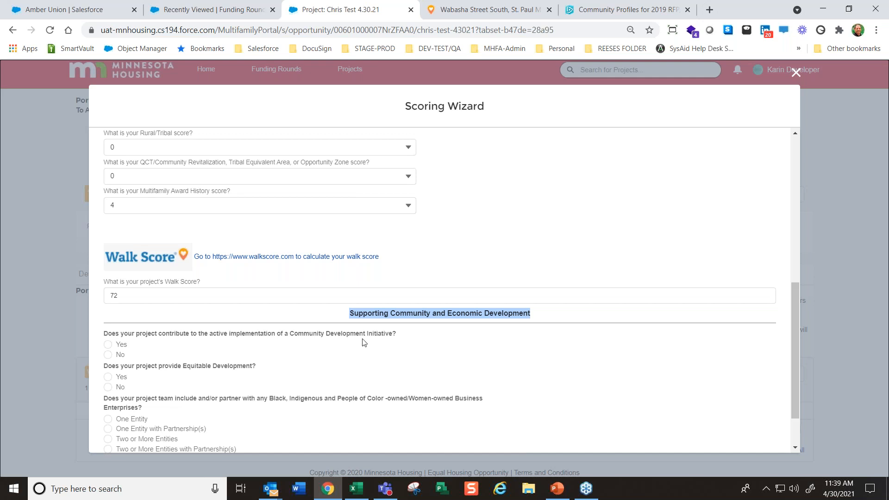
pyautogui.click(107, 345)
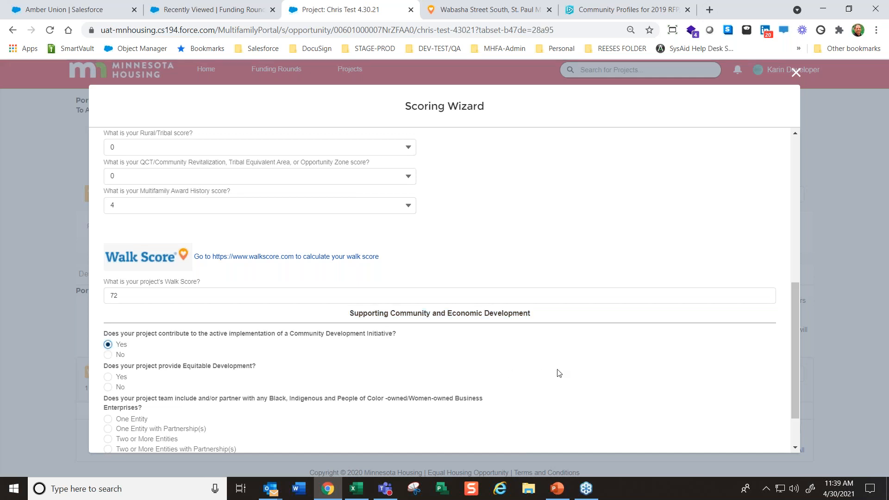
pyautogui.scroll(-1, 267, 360)
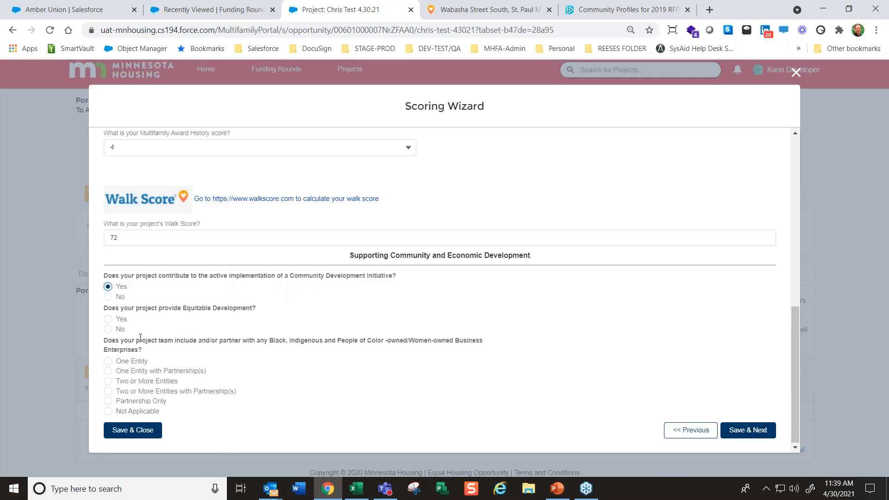
pyautogui.click(108, 319)
# Choose Two or More Entities with Partnership(s) for the BIPOC-owned/Women-owned Business Enterprises question, then save and continue to the following page
pyautogui.click(108, 392)
pyautogui.click(109, 412)
pyautogui.click(107, 391)
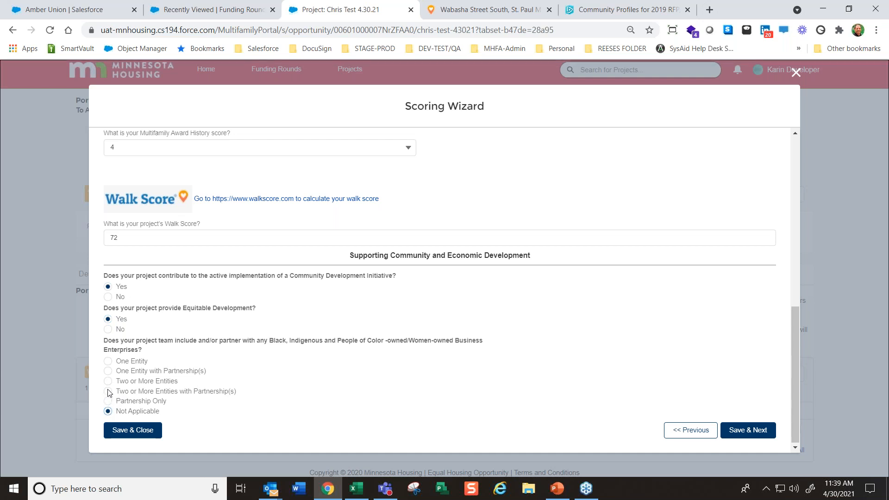
pyautogui.click(759, 431)
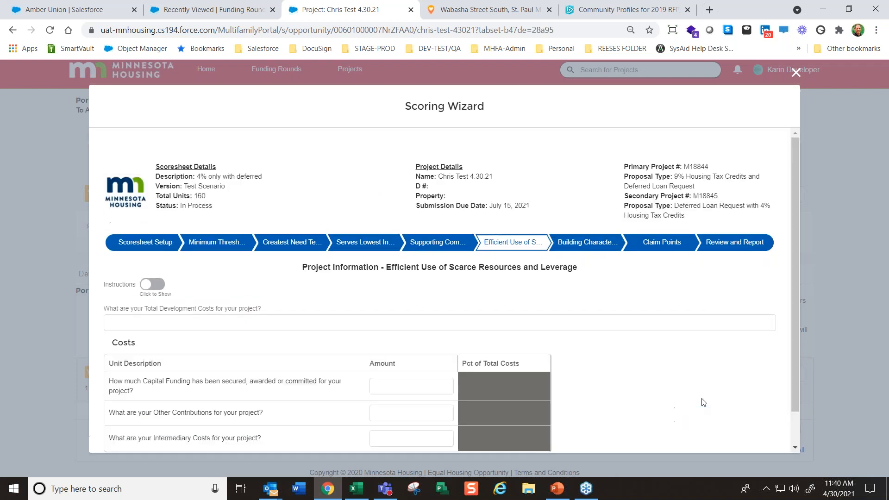
# Show the Efficient Use of Scarce Resources and Leverage instructions and highlight the note about matching the values in the Workbook
pyautogui.scroll(-1, 584, 413)
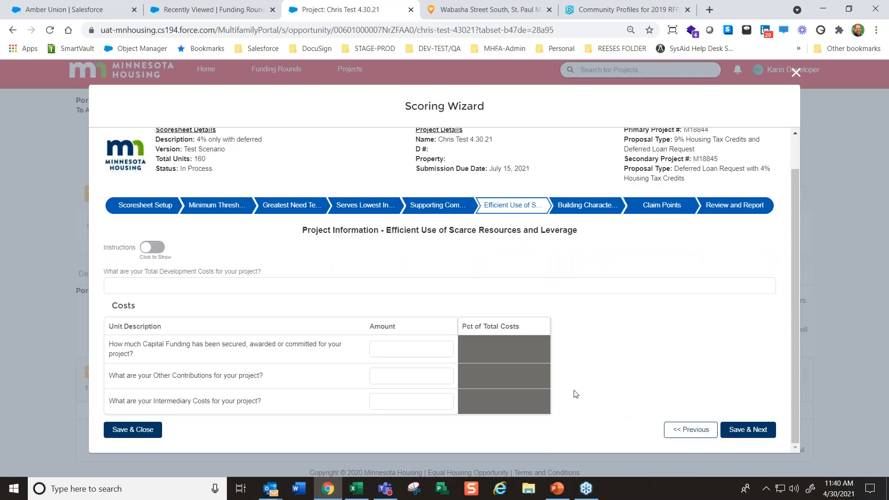
pyautogui.click(152, 247)
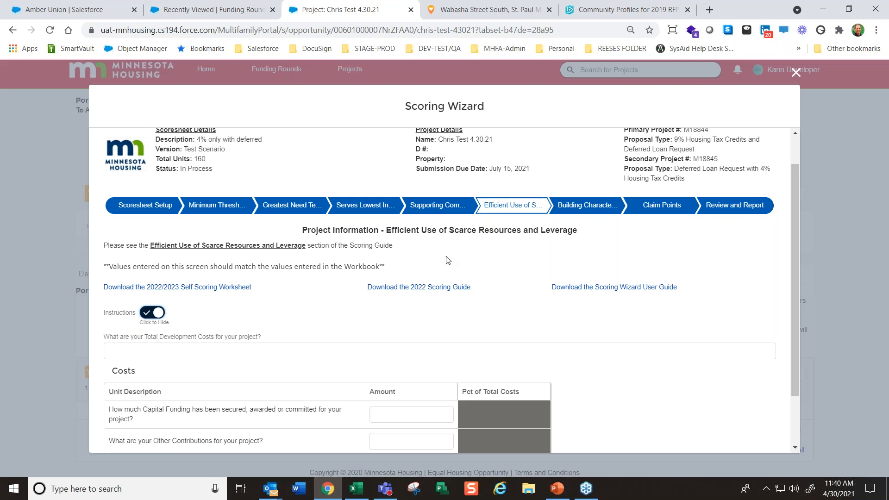
pyautogui.moveTo(412, 268); pyautogui.dragTo(105, 265)
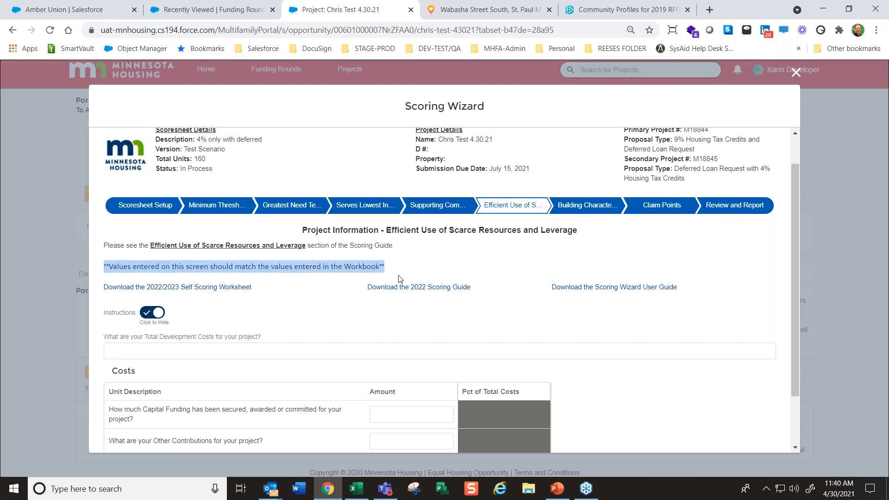
# Hide the instructions and set the project's Total Development Costs to $2,500,000
pyautogui.click(209, 355)
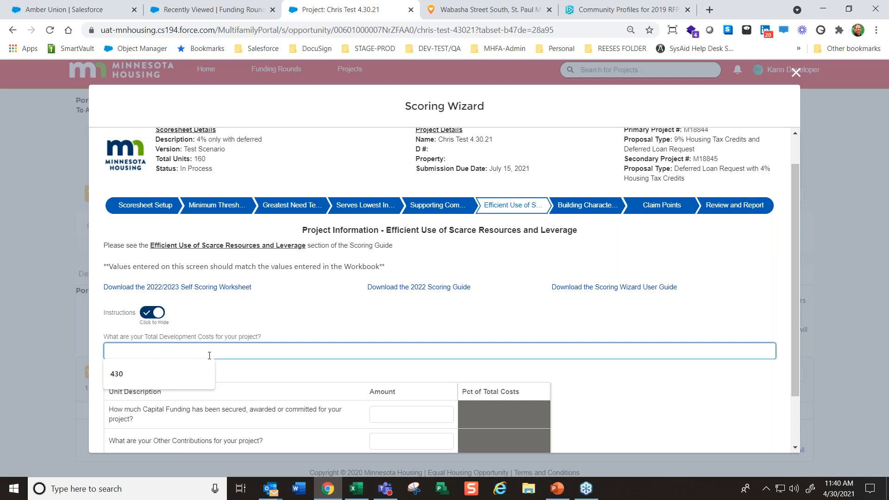
pyautogui.click(364, 315)
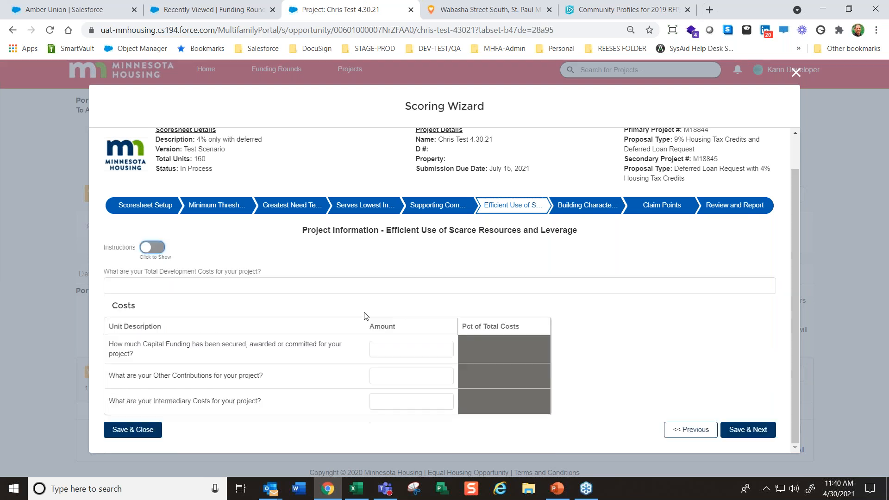
pyautogui.click(344, 283)
pyautogui.write('2500000')
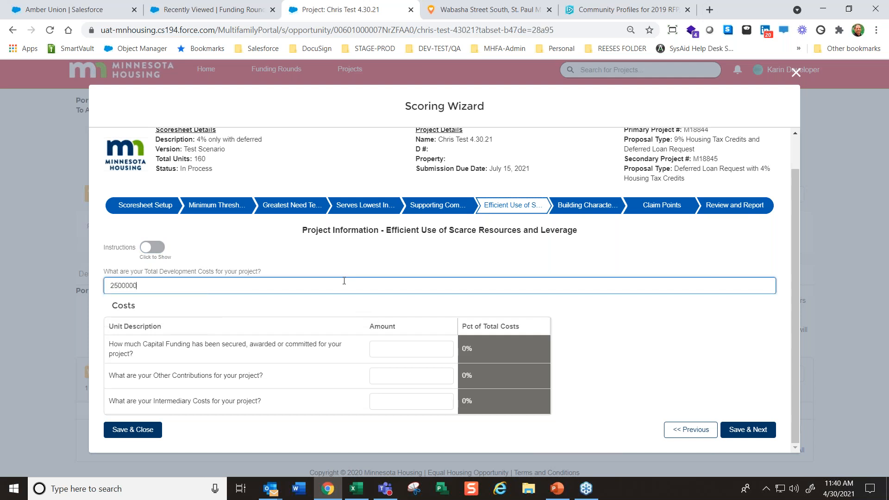
pyautogui.press('Tab')
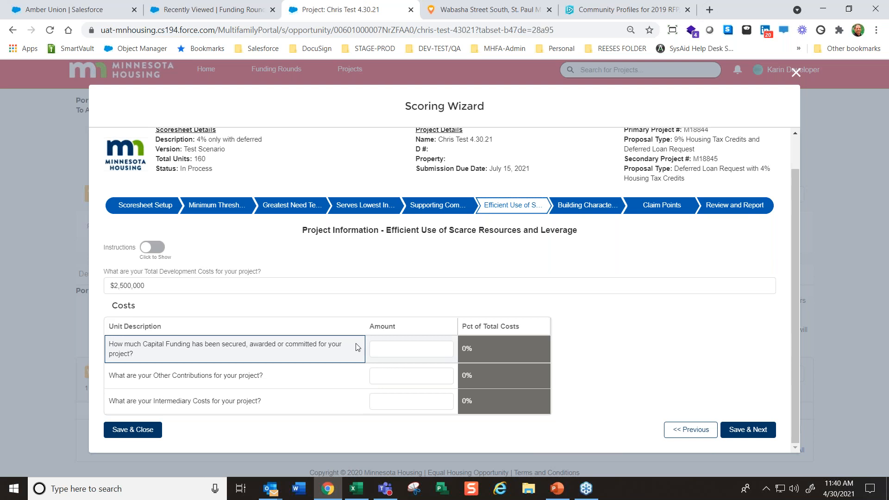
# Enter $355,500 as the Capital Funding secured, awarded or committed for the project
pyautogui.click(396, 350)
pyautogui.write('35')
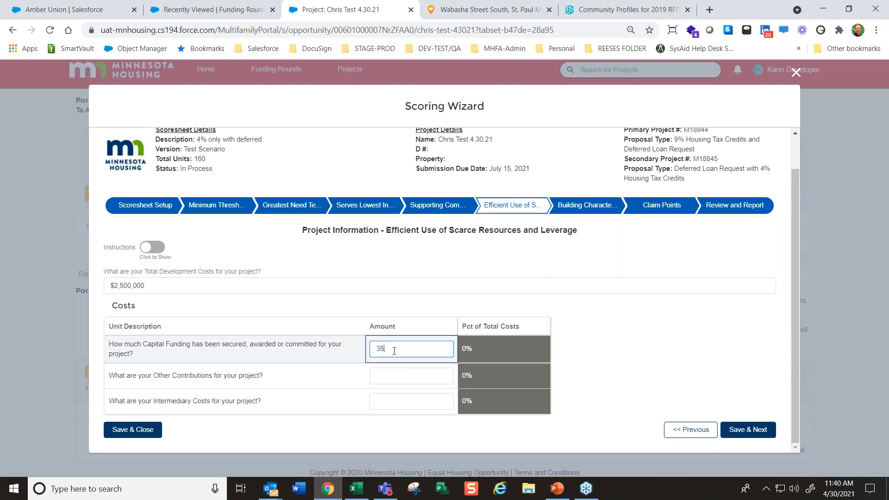
pyautogui.write('55600')
pyautogui.click(397, 378)
pyautogui.click(164, 288)
pyautogui.write('0')
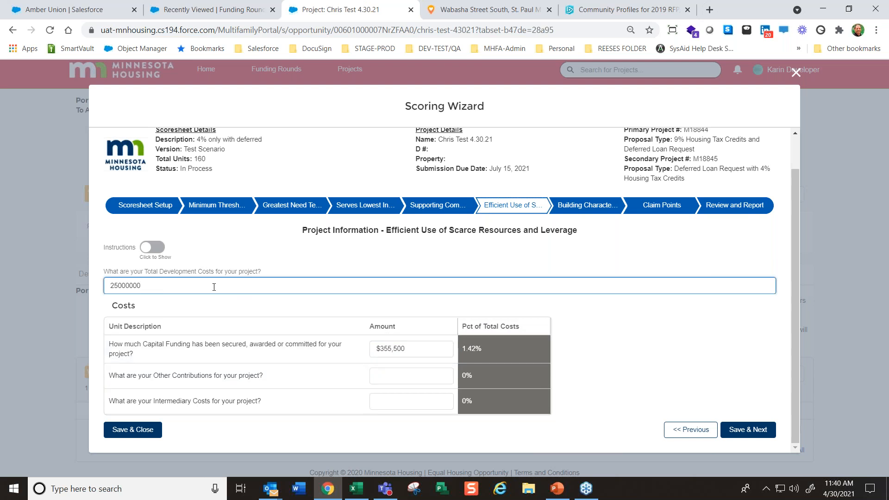
pyautogui.press('BackSpace')
# Enter $588,222 as the project's Other Contributions
pyautogui.click(417, 372)
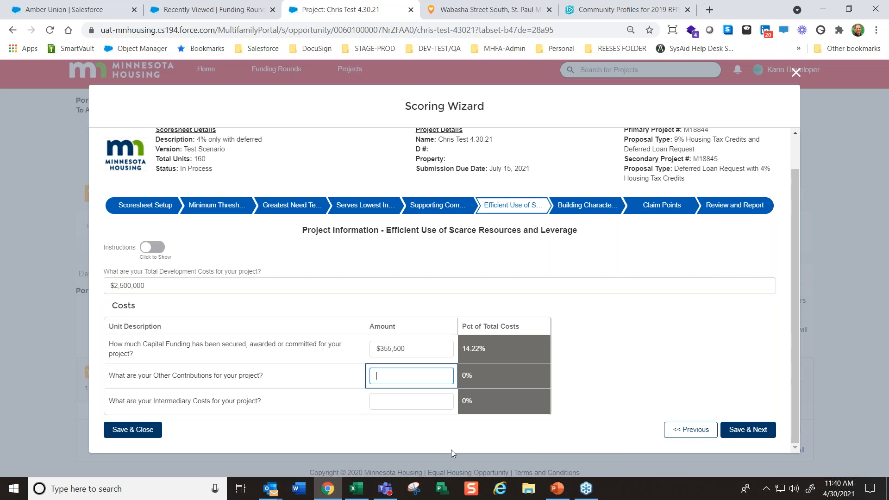
pyautogui.write('588222')
pyautogui.press('Tab')
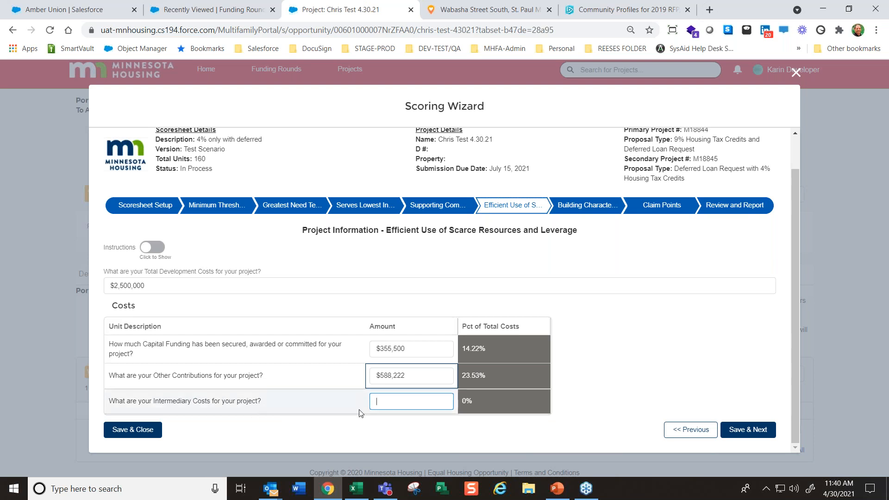
pyautogui.click(426, 400)
pyautogui.write('56465465464')
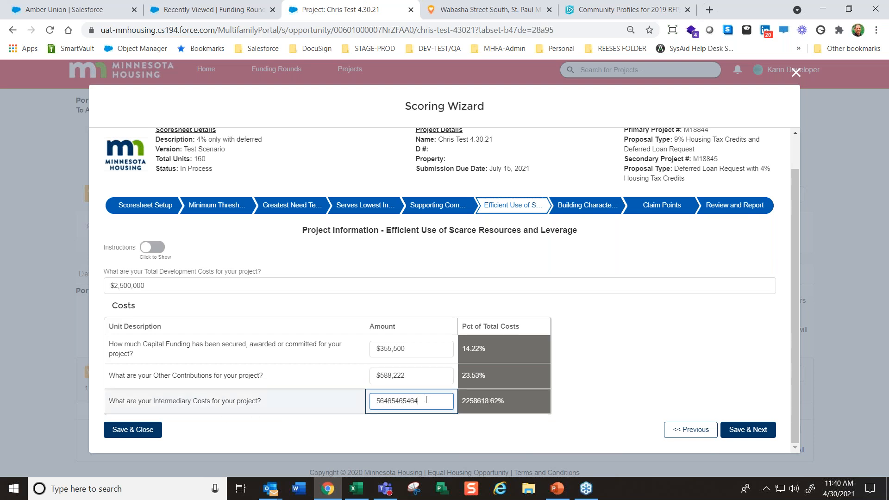
pyautogui.click(765, 434)
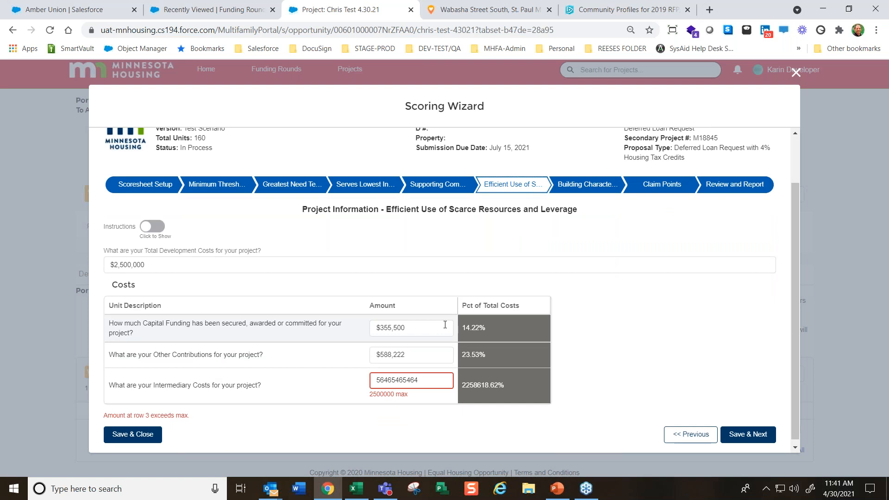
# Replace the Intermediary Costs with $50,000, then save and continue to the following page
pyautogui.moveTo(435, 380); pyautogui.dragTo(347, 383)
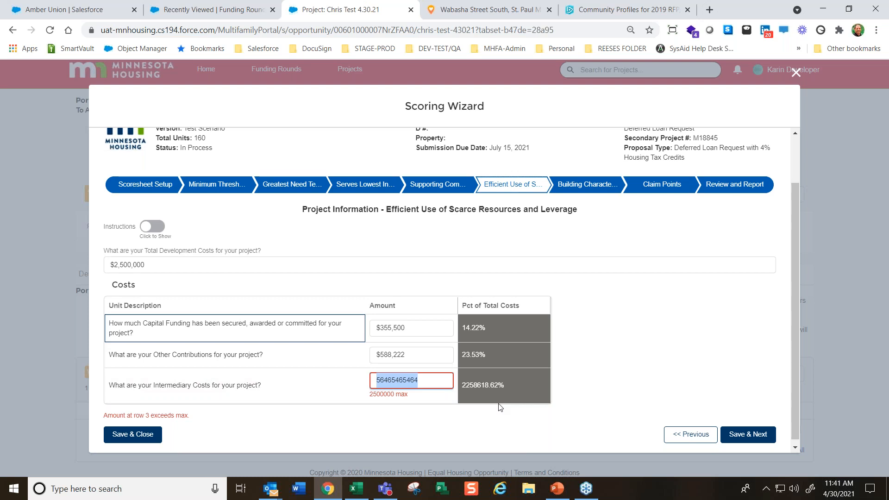
pyautogui.press('BackSpace')
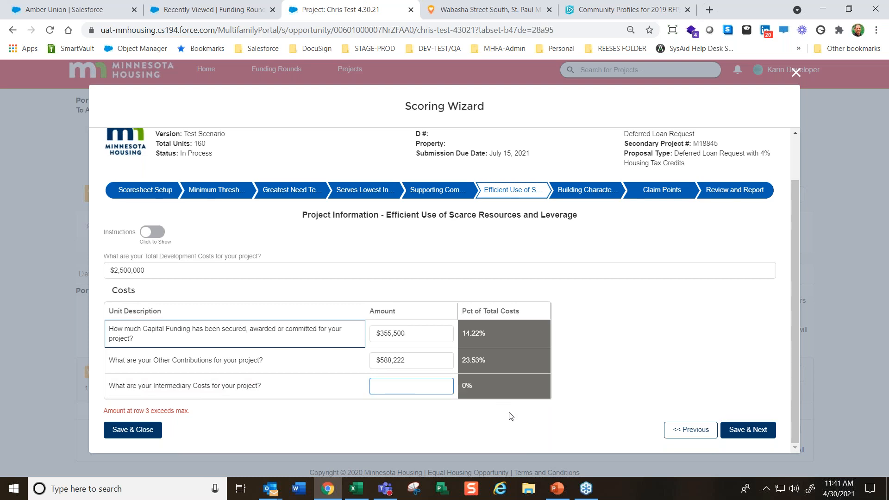
pyautogui.write('50000')
pyautogui.click(530, 395)
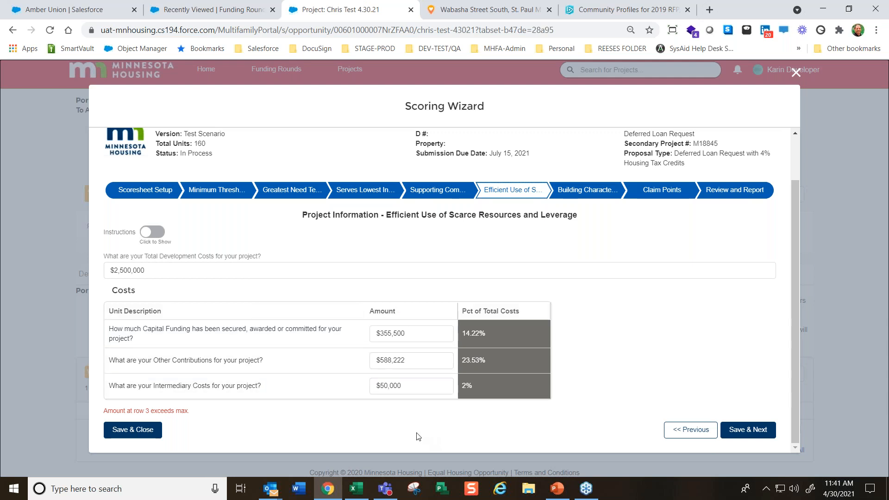
pyautogui.click(742, 431)
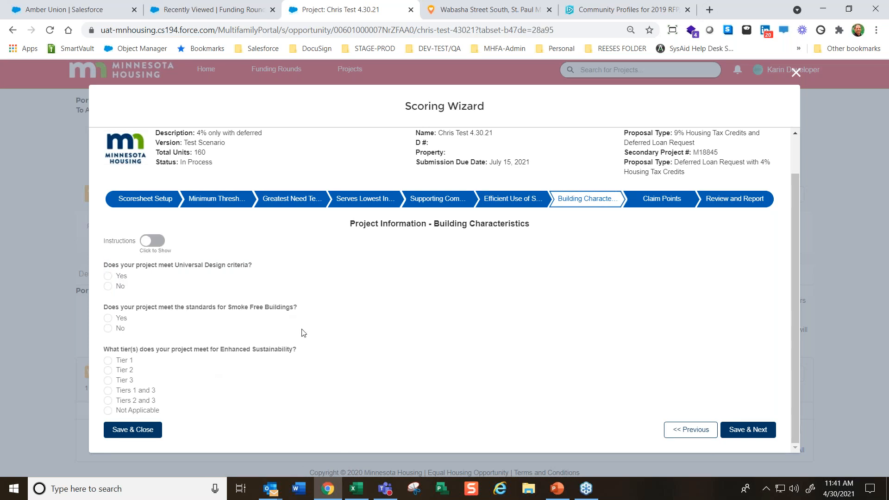
# Answer Yes to meeting Universal Design criteria and choose Buildings with an elevator for the project
pyautogui.click(108, 276)
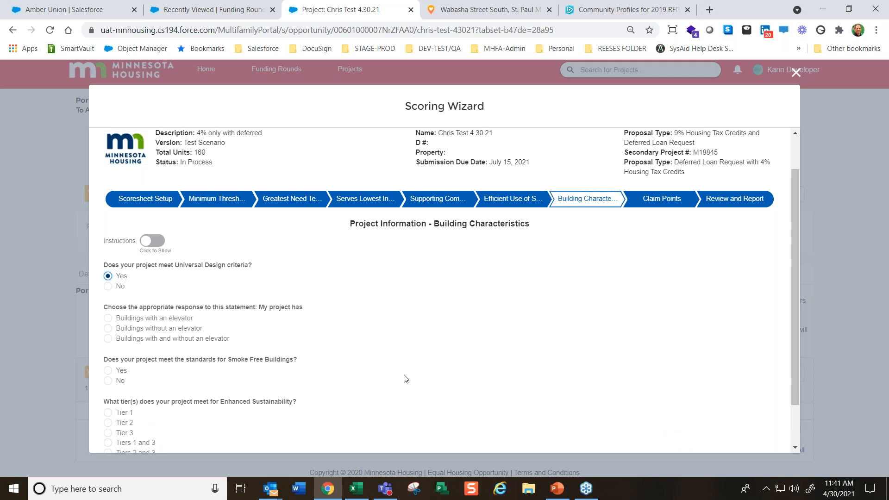
pyautogui.scroll(-1, 406, 381)
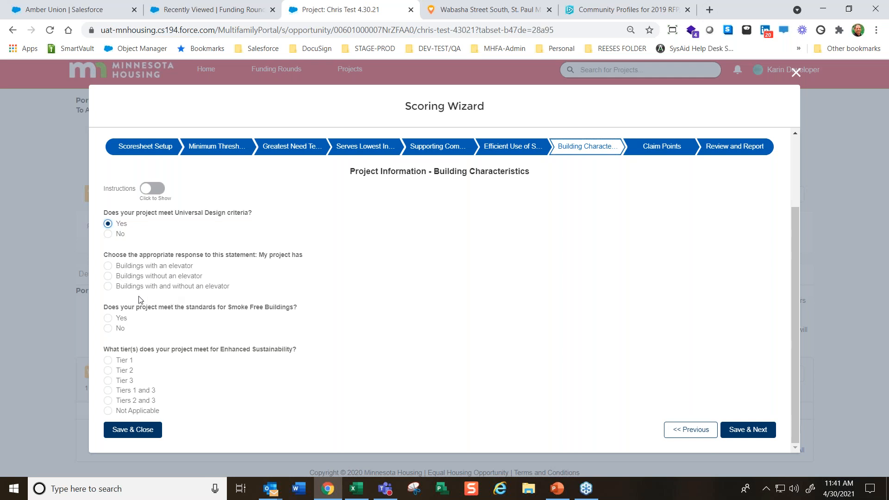
pyautogui.click(109, 267)
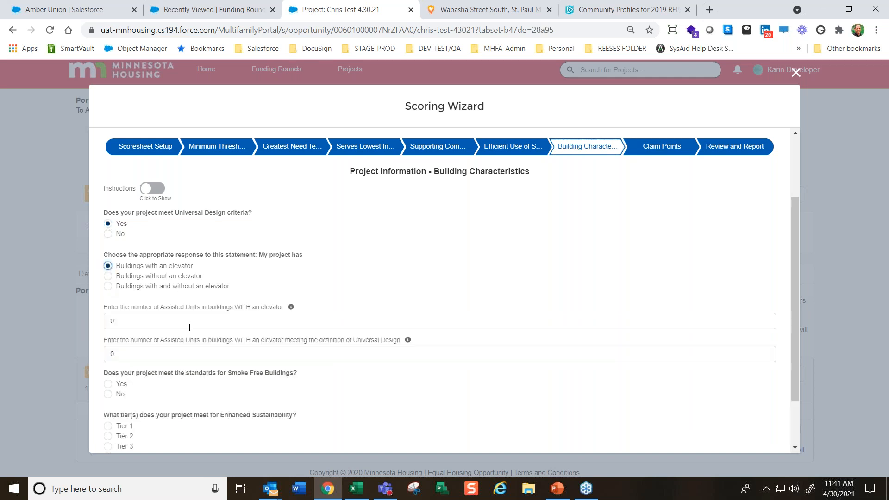
# Read the help note for the number of Assisted Units in buildings with an elevator
pyautogui.moveTo(103, 307); pyautogui.dragTo(242, 313)
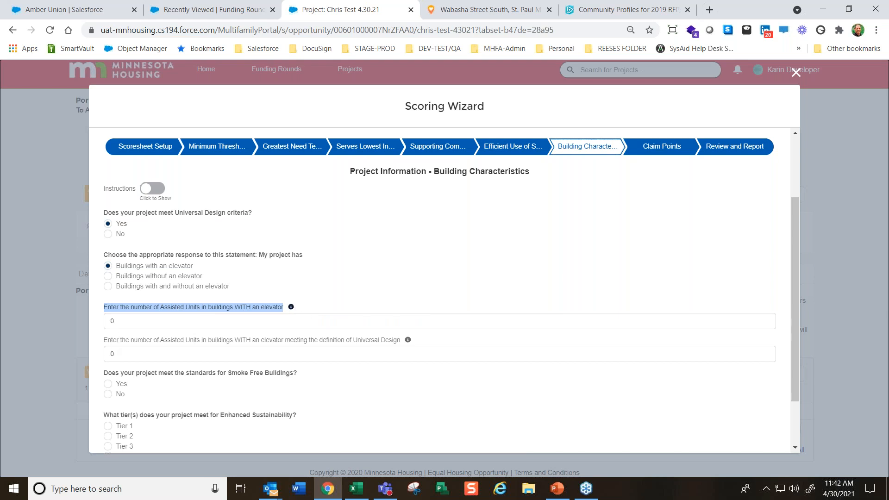
pyautogui.click(291, 306)
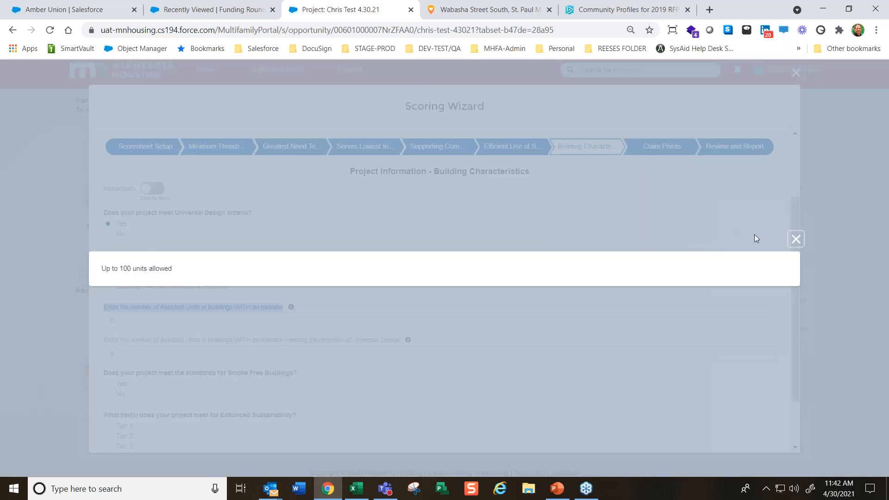
pyautogui.click(795, 241)
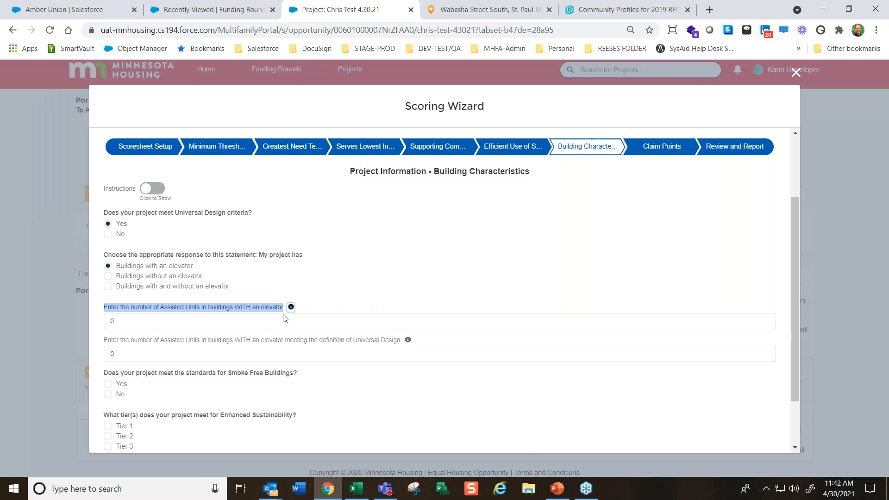
pyautogui.click(134, 327)
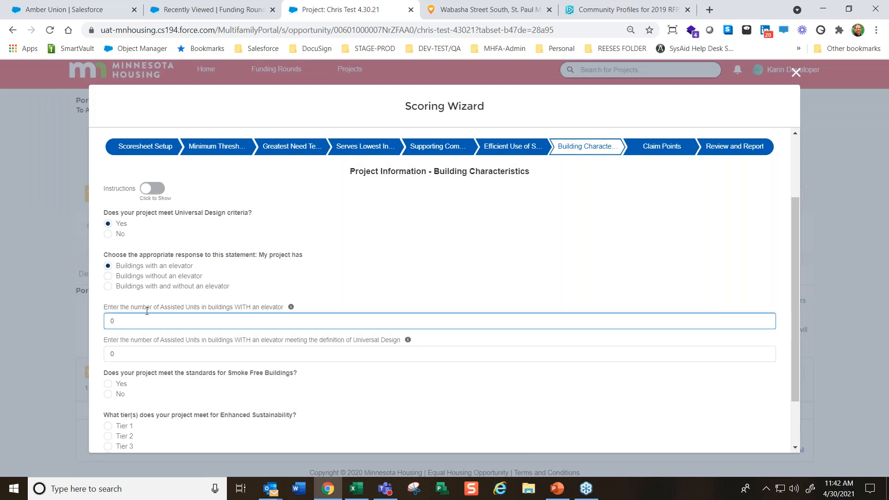
# Switch the project to Buildings with and without an elevator and enter 50 Assisted Units in buildings with an elevator
pyautogui.click(107, 277)
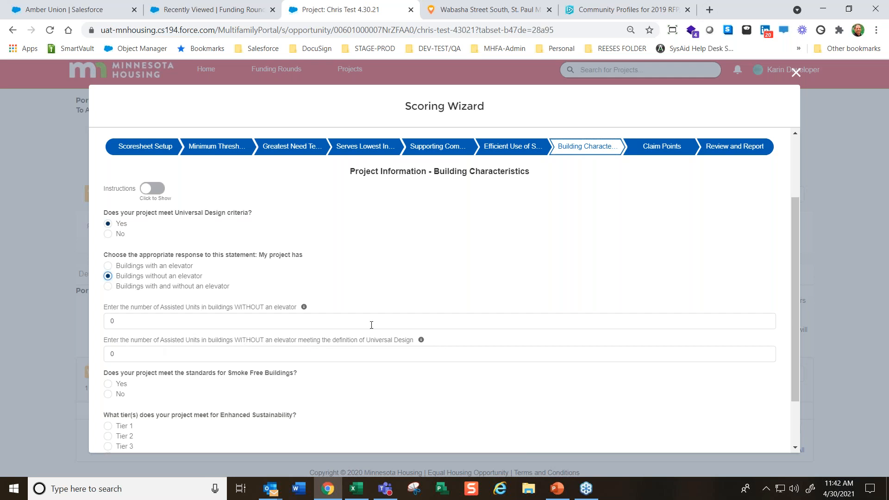
pyautogui.click(108, 286)
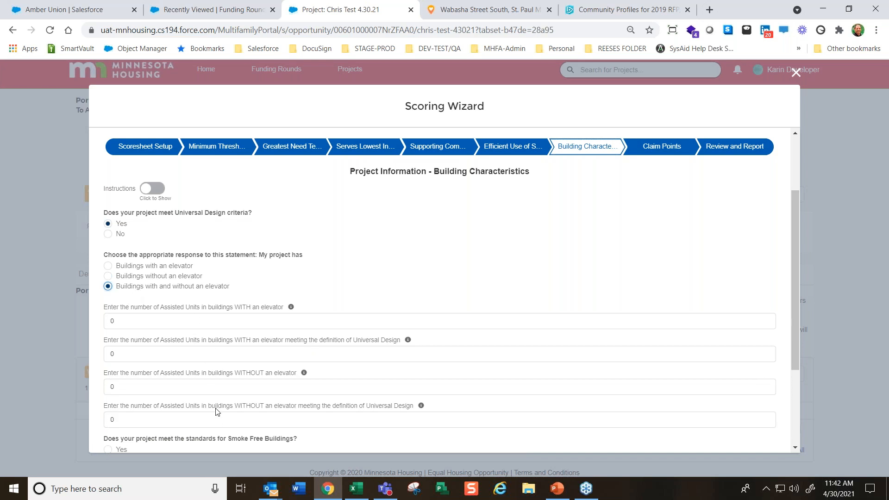
pyautogui.click(173, 328)
pyautogui.write('50')
pyautogui.press('Tab')
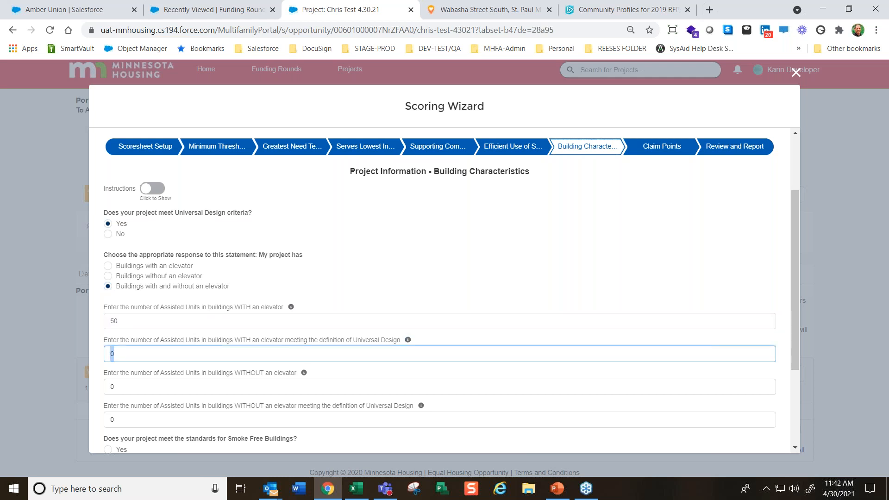
# Set the Assisted Units in buildings with an elevator to 100 and those meeting Universal Design to 100
pyautogui.hotkey('shift', 'Tab')
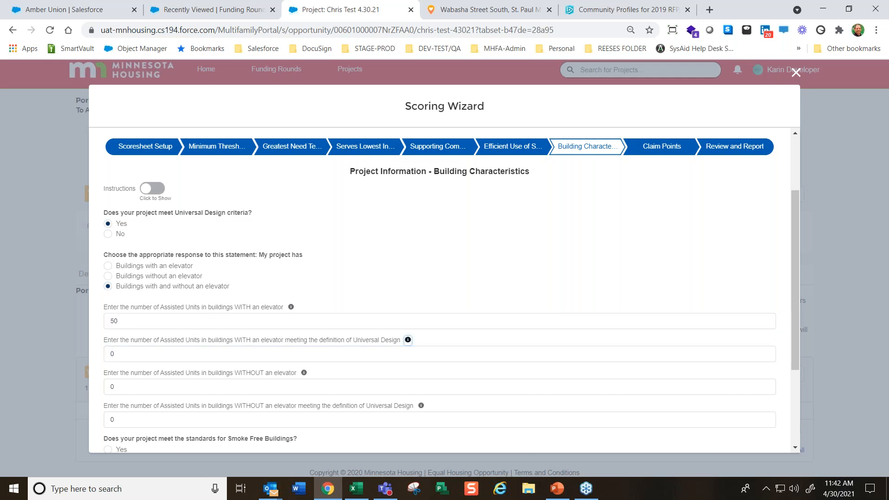
pyautogui.hotkey('shift', 'Tab')
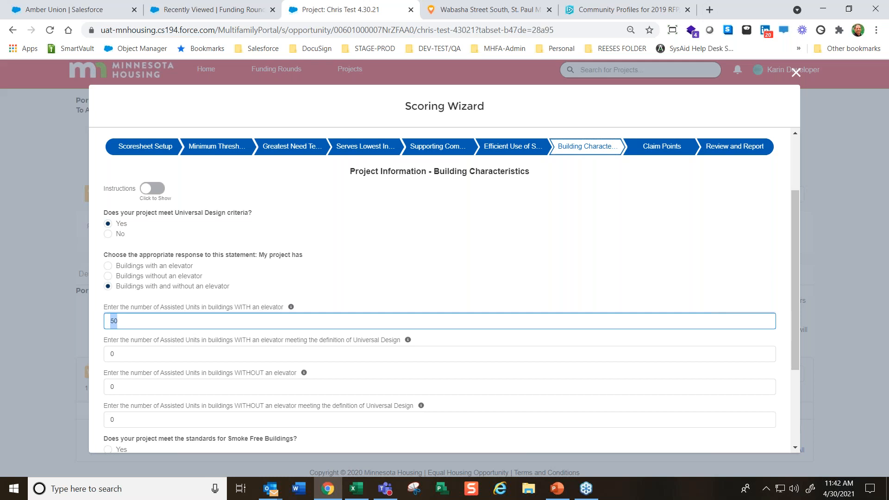
pyautogui.write('100')
pyautogui.press('Tab')
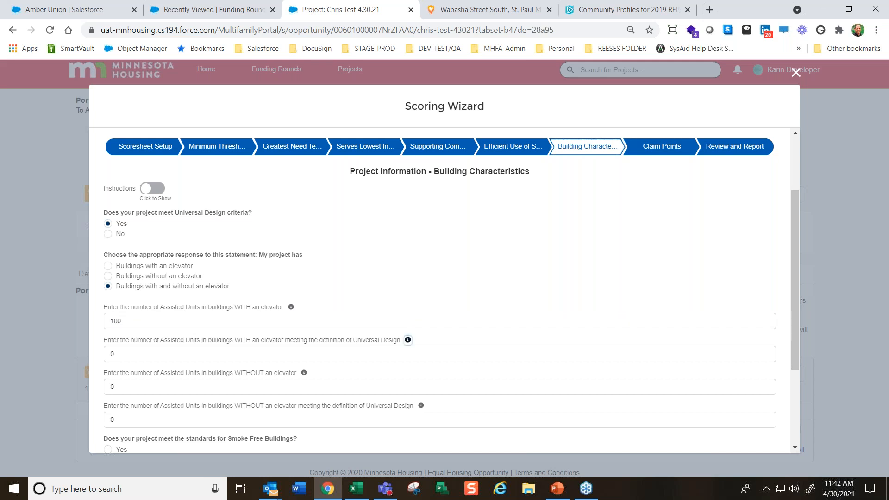
pyautogui.press('Tab')
pyautogui.write('100')
pyautogui.press('Tab')
pyautogui.press('Tab')
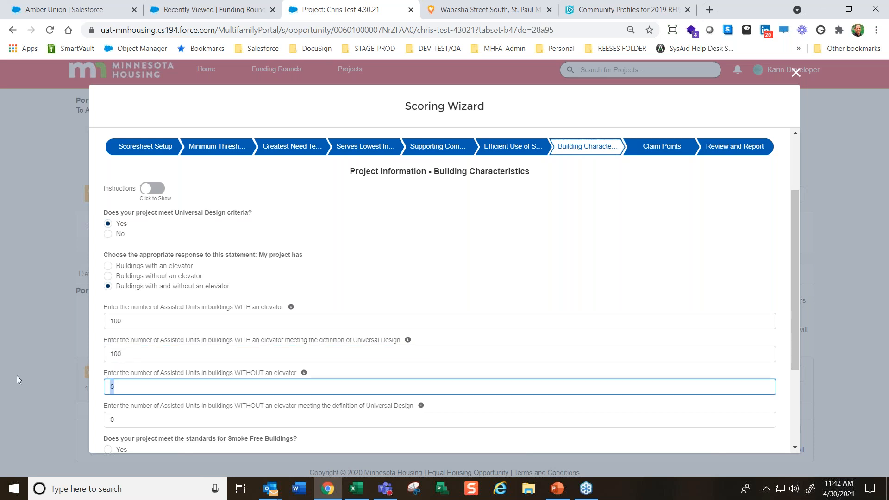
# Enter 60 Assisted Units in buildings without an elevator, with 20 of them meeting the Universal Design definition
pyautogui.write('60')
pyautogui.press('Tab')
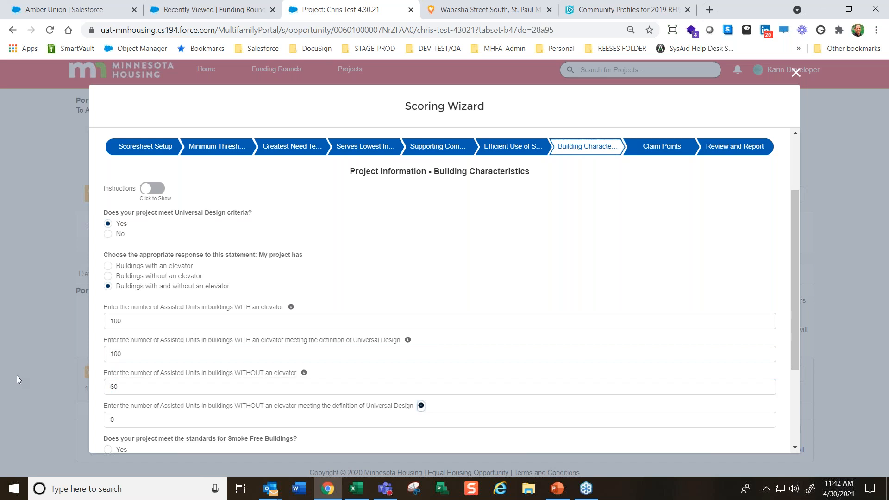
pyautogui.press('Tab')
pyautogui.write('20')
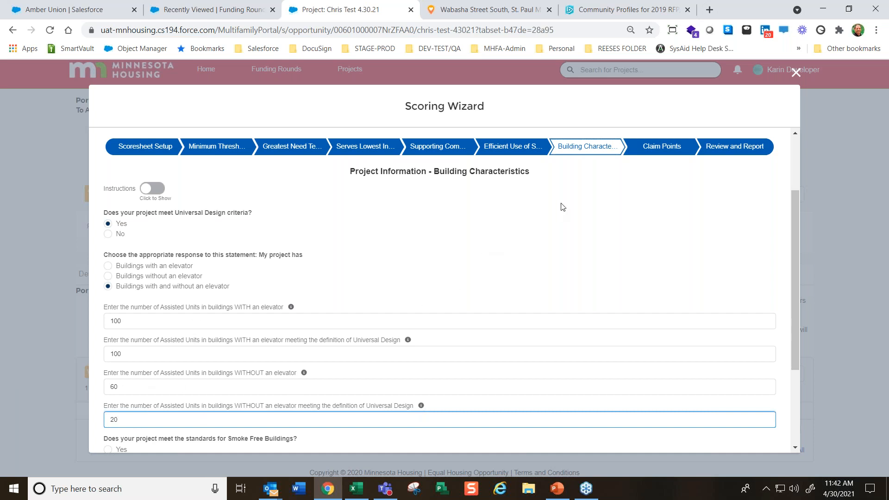
# Change the number of Assisted Units in buildings with an elevator to 120
pyautogui.scroll(-2, 348, 343)
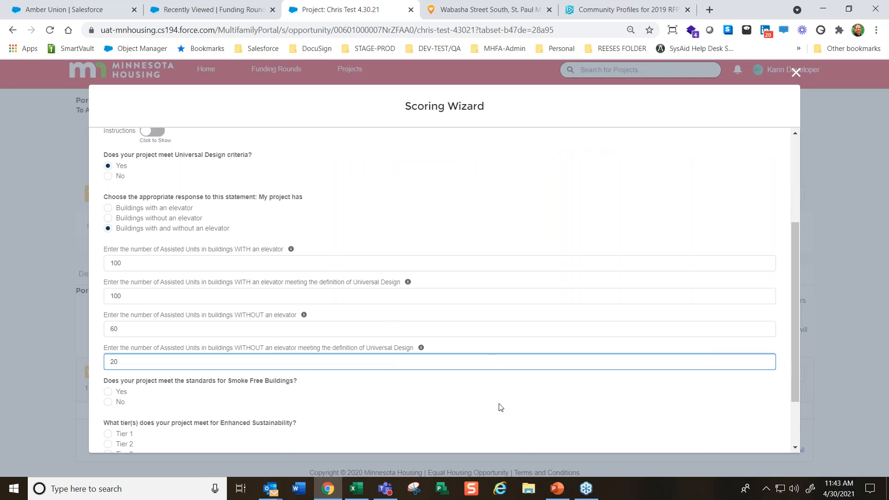
pyautogui.moveTo(124, 263); pyautogui.dragTo(62, 262)
pyautogui.write('120')
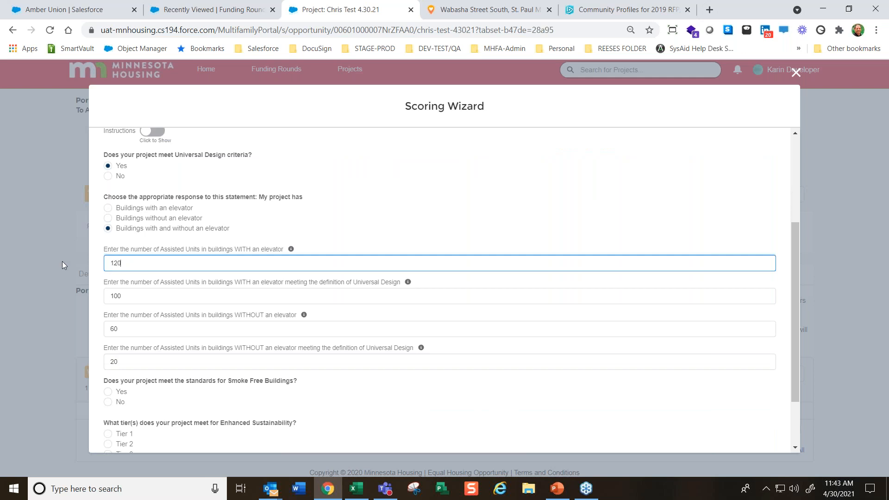
# Answer Yes to the Smoke Free Buildings standards and choose Tiers 1 and 3 for Enhanced Sustainability
pyautogui.click(110, 391)
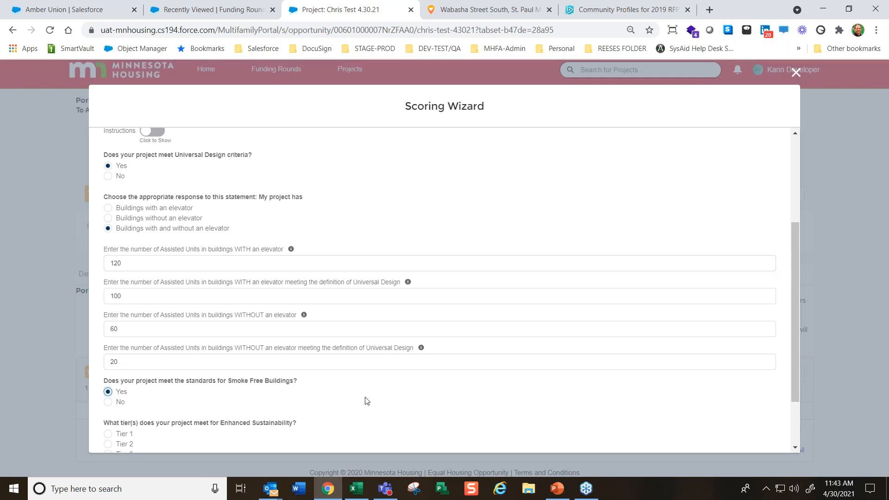
pyautogui.scroll(-2, 366, 399)
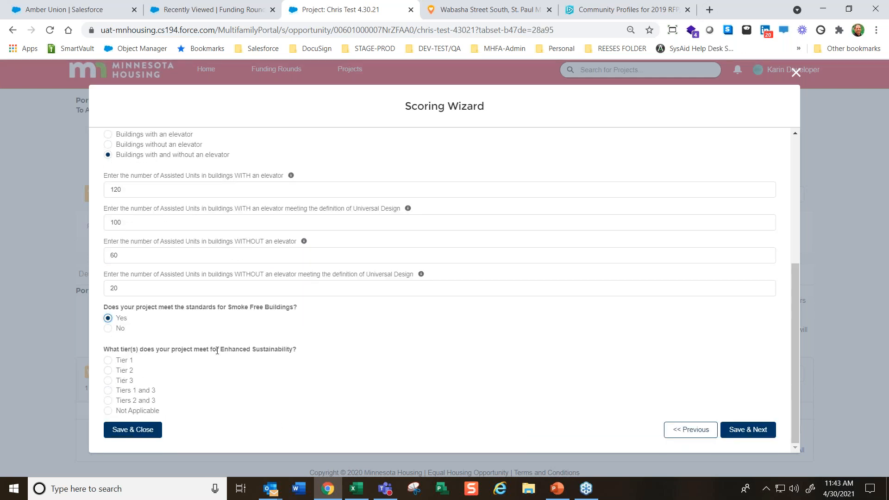
pyautogui.click(108, 390)
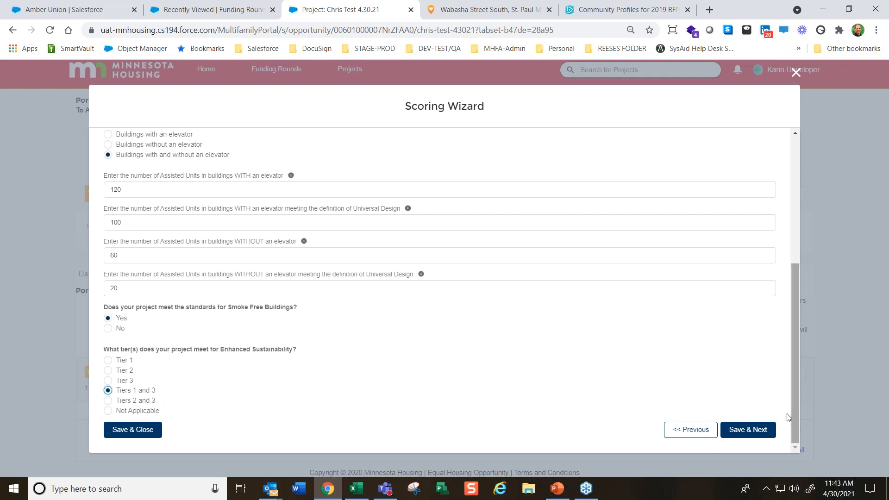
# Try to save the Building Characteristics answers and continue, and read the errors on the Assisted Units entries
pyautogui.click(749, 430)
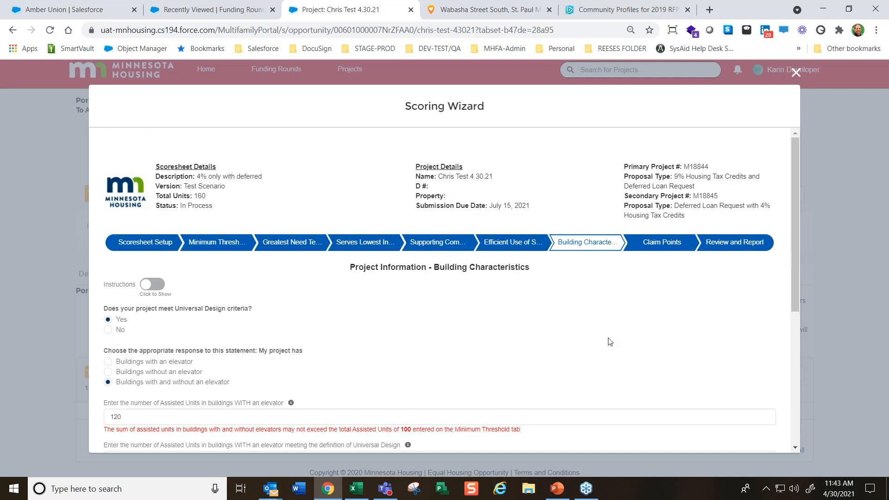
pyautogui.scroll(-3, 610, 341)
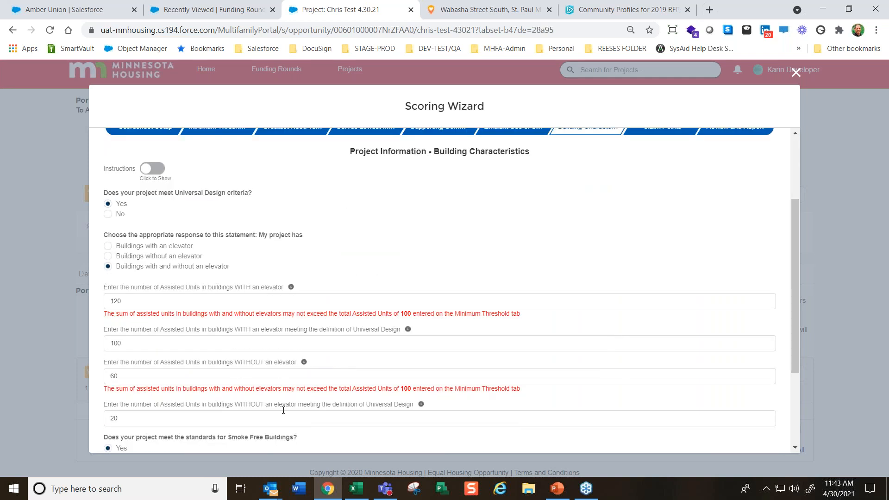
pyautogui.moveTo(103, 317); pyautogui.dragTo(418, 316)
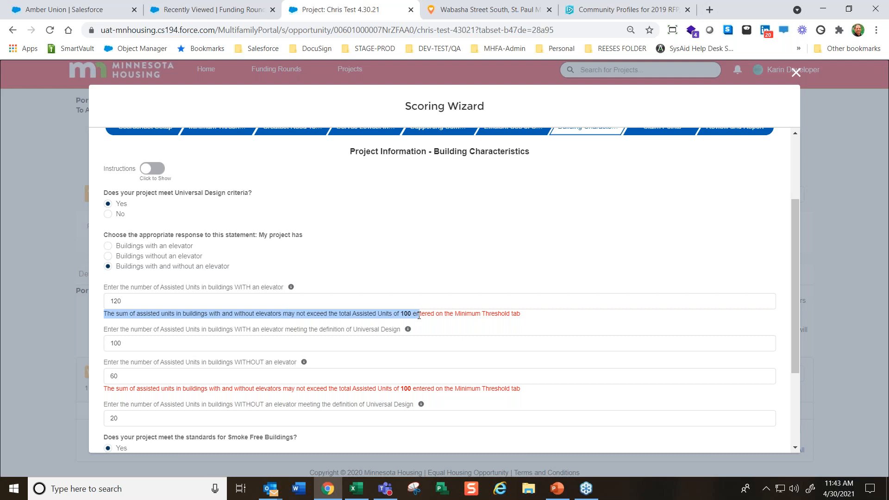
# Set the Assisted Units in buildings with an elevator to 100 and try to save the section again
pyautogui.doubleClick(146, 301)
pyautogui.write('100')
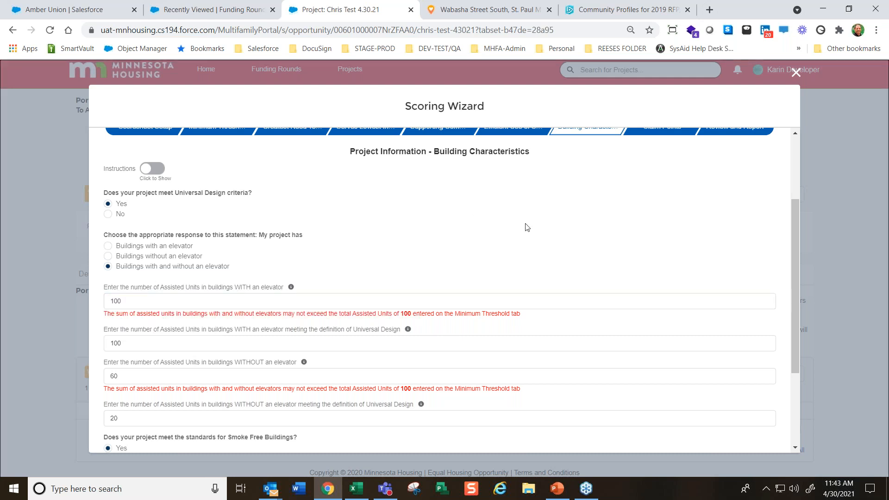
pyautogui.click(522, 224)
pyautogui.scroll(-3, 522, 225)
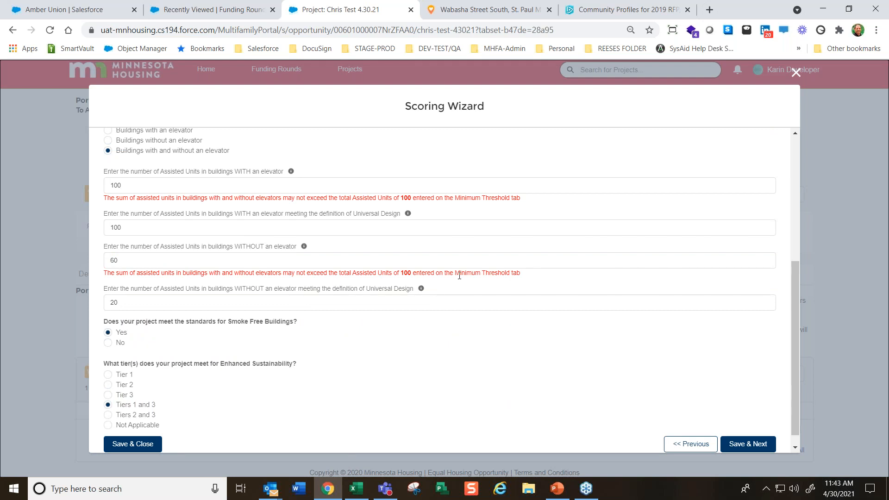
pyautogui.scroll(-1, 605, 393)
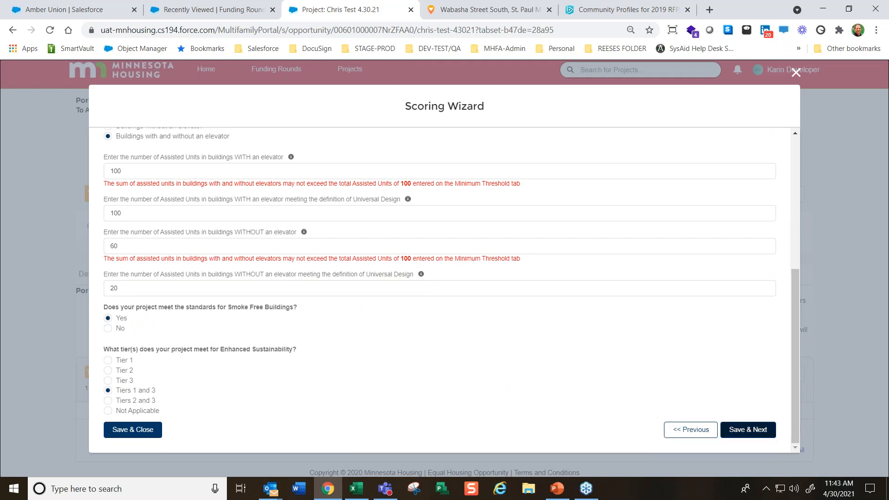
pyautogui.click(741, 431)
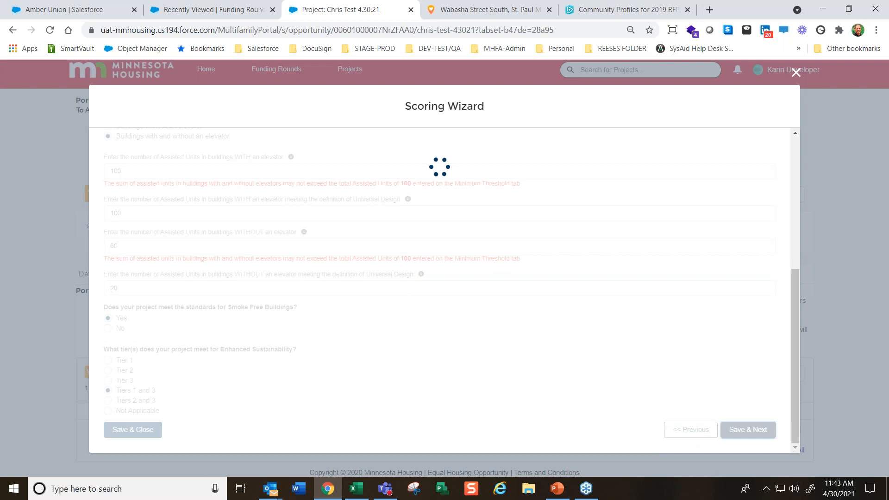
# Set the Assisted Units in buildings with an elevator to 80, with 80 of them meeting the Universal Design definition
pyautogui.scroll(-3, 228, 422)
pyautogui.doubleClick(133, 376)
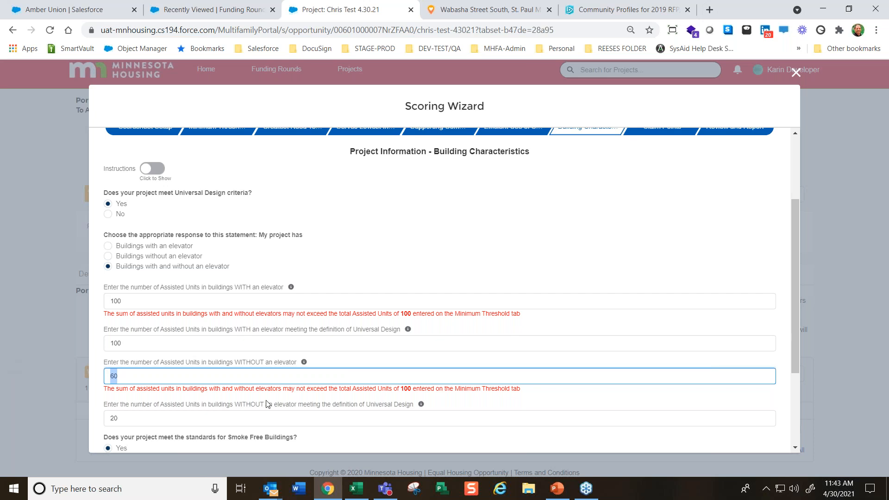
pyautogui.doubleClick(152, 302)
pyautogui.write('80')
pyautogui.press('Tab')
pyautogui.doubleClick(132, 343)
pyautogui.write('80')
pyautogui.press('Tab')
# Set Assisted Units without an elevator to 20, with 5 meeting Universal Design, and save the section to continue to Claim Points
pyautogui.doubleClick(131, 377)
pyautogui.write('20')
pyautogui.doubleClick(130, 414)
pyautogui.write('5')
pyautogui.click(594, 248)
pyautogui.scroll(-3, 644, 346)
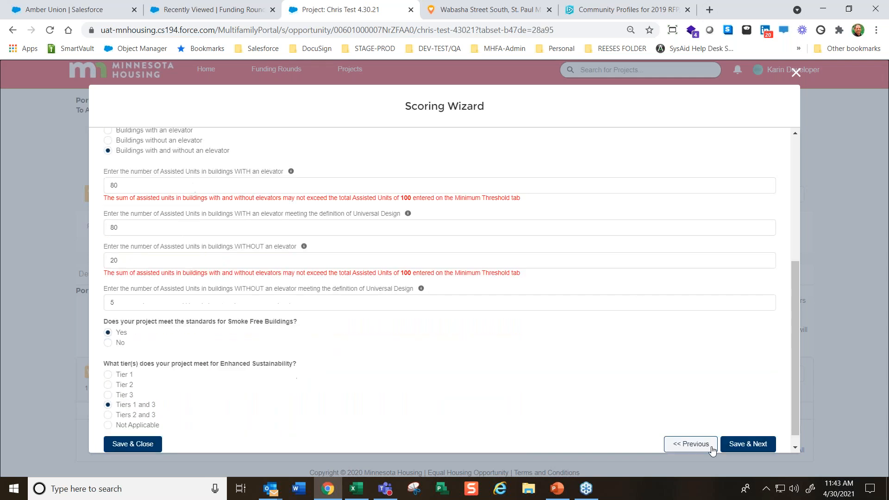
pyautogui.click(751, 445)
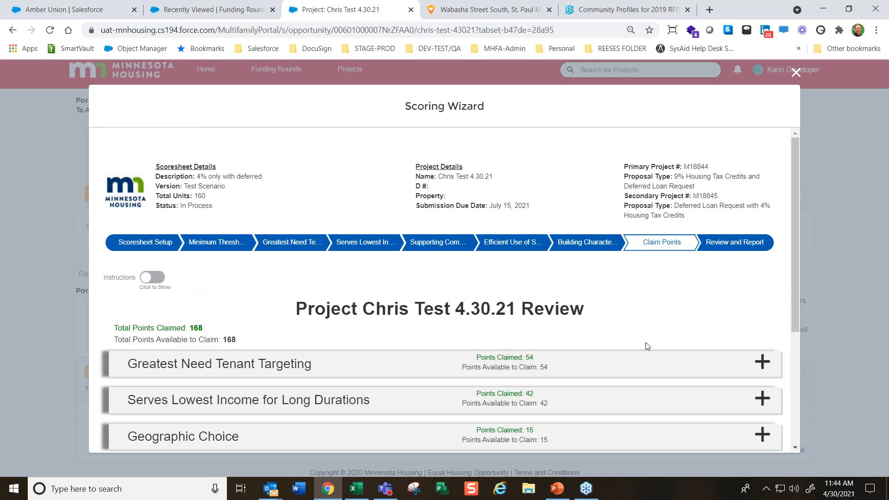
# Review the Building Characteristics point claims, toggling the Universal Design claim off and back on, and collapse the category
pyautogui.scroll(-3, 668, 323)
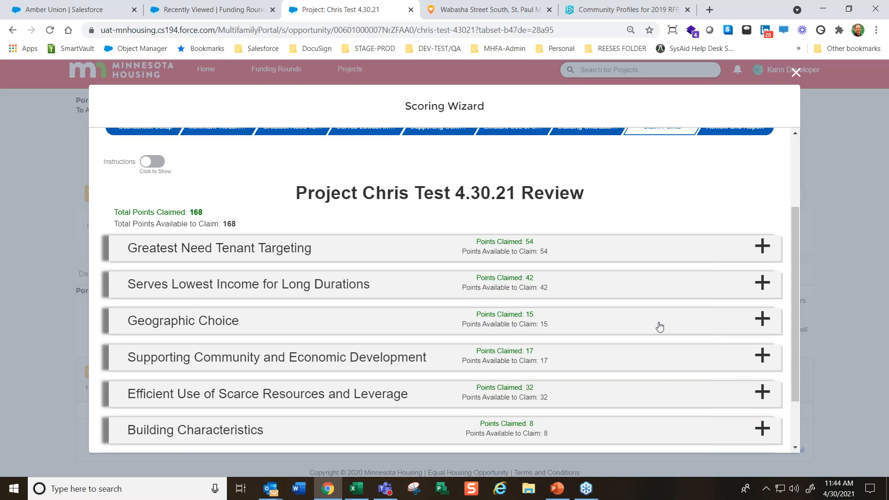
pyautogui.scroll(2, 660, 292)
pyautogui.scroll(-3, 660, 292)
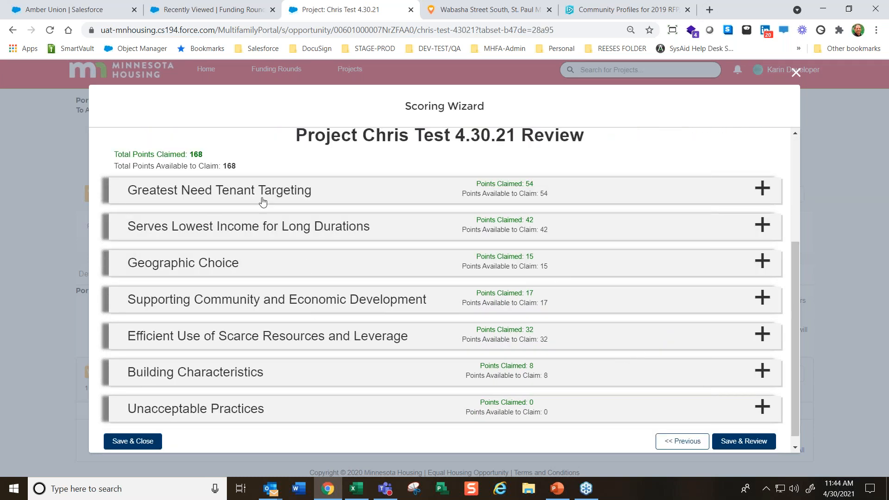
pyautogui.click(205, 372)
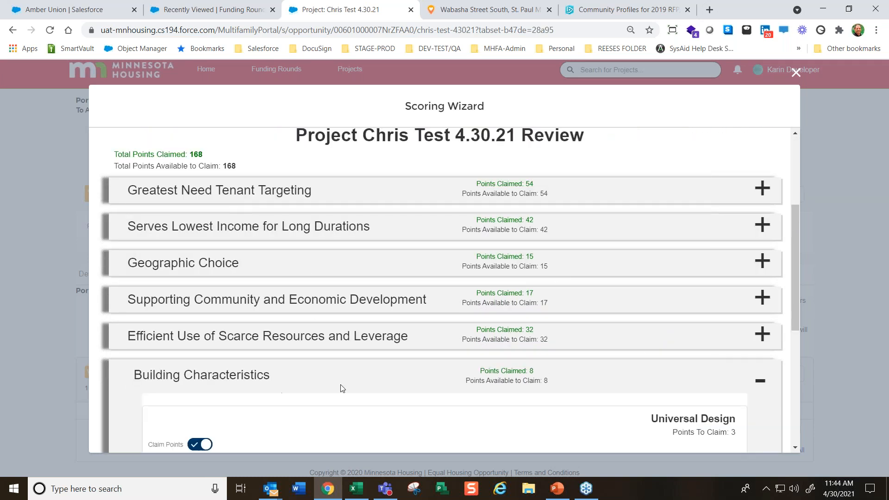
pyautogui.scroll(-5, 347, 388)
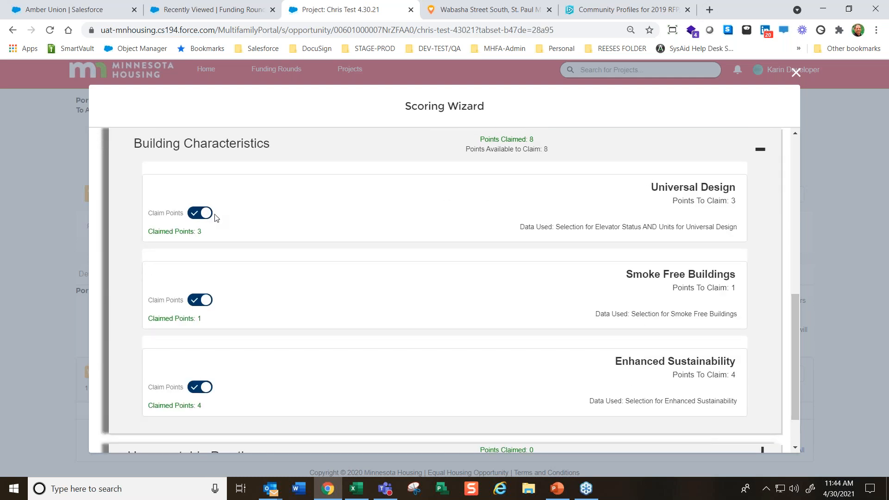
pyautogui.click(200, 216)
pyautogui.click(200, 216)
pyautogui.click(217, 215)
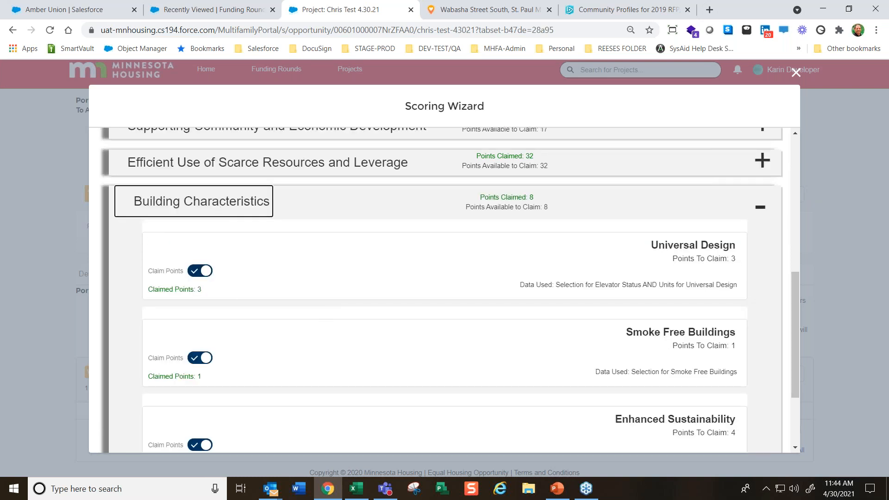
# Expand Efficient Use of Scarce Resources and Leverage, review its point claims, and collapse the category
pyautogui.click(212, 328)
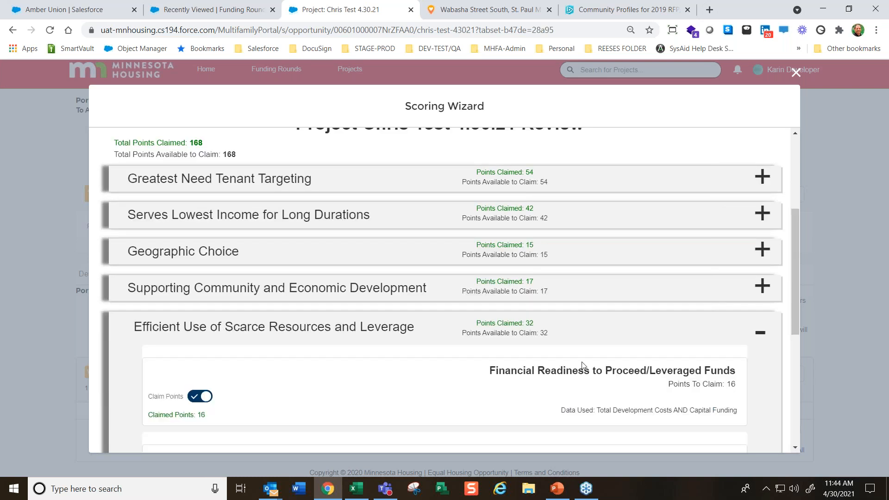
pyautogui.scroll(-1, 591, 366)
pyautogui.scroll(-2, 365, 395)
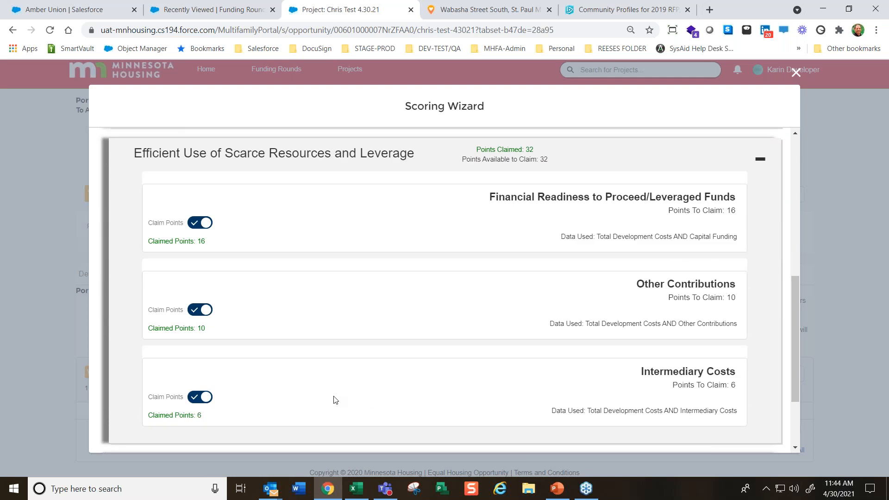
pyautogui.scroll(1, 336, 400)
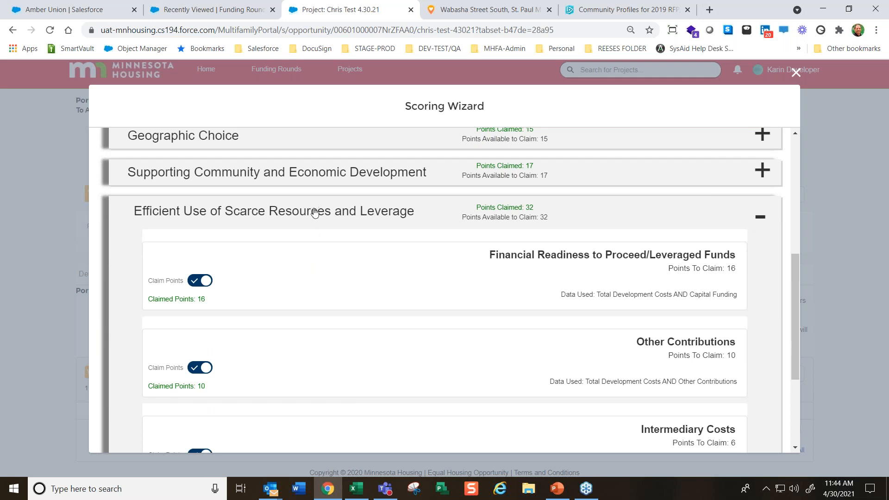
pyautogui.click(249, 211)
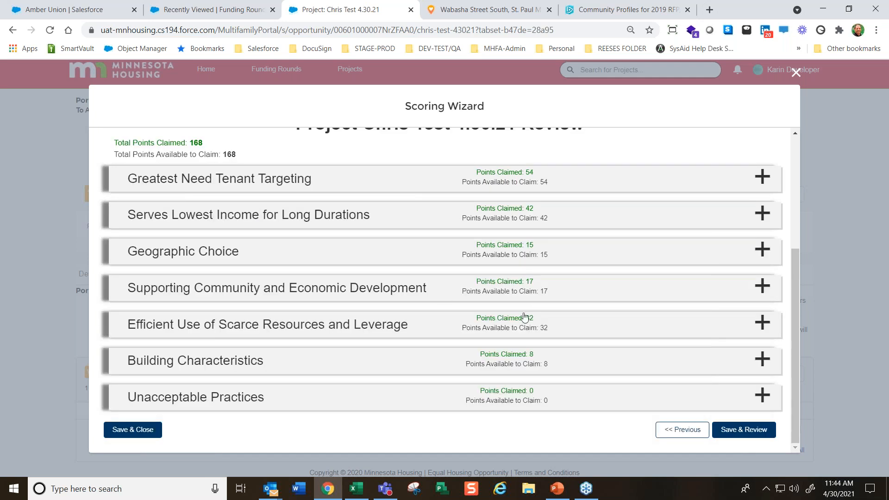
pyautogui.scroll(2, 536, 361)
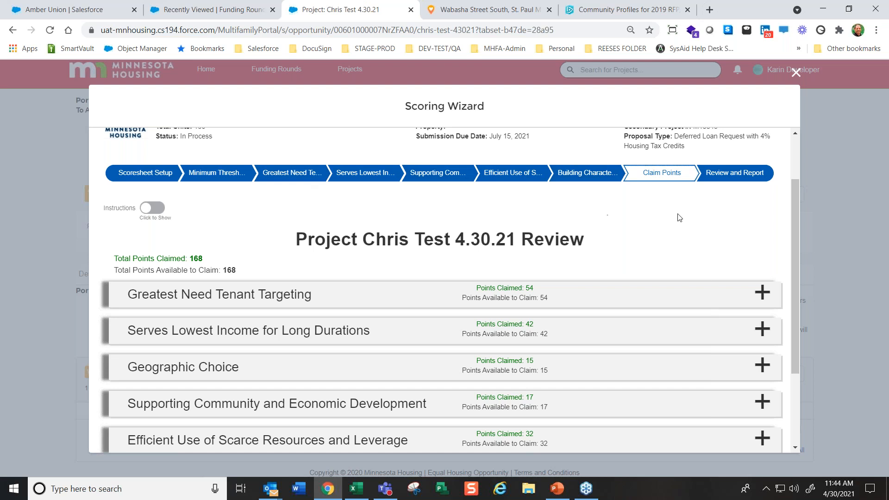
# Return to Scoresheet Setup and set the total number of 4 BR units to 0
pyautogui.click(141, 177)
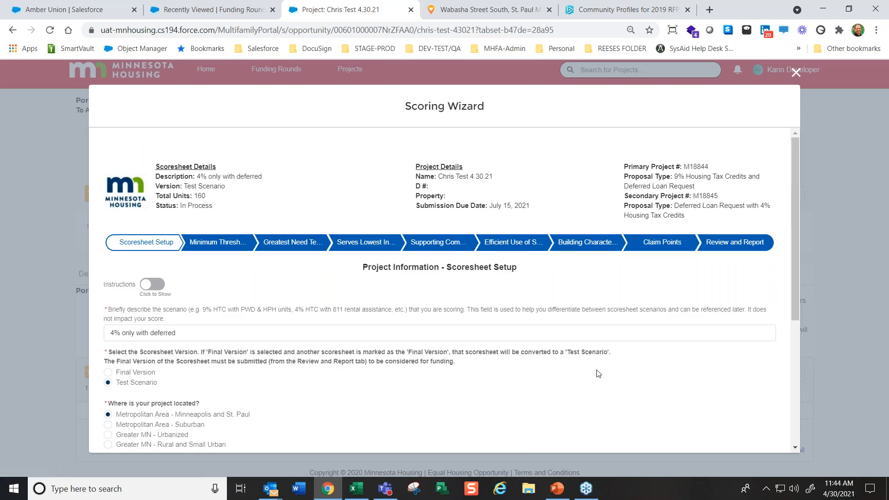
pyautogui.scroll(-2, 601, 371)
pyautogui.scroll(-2, 607, 363)
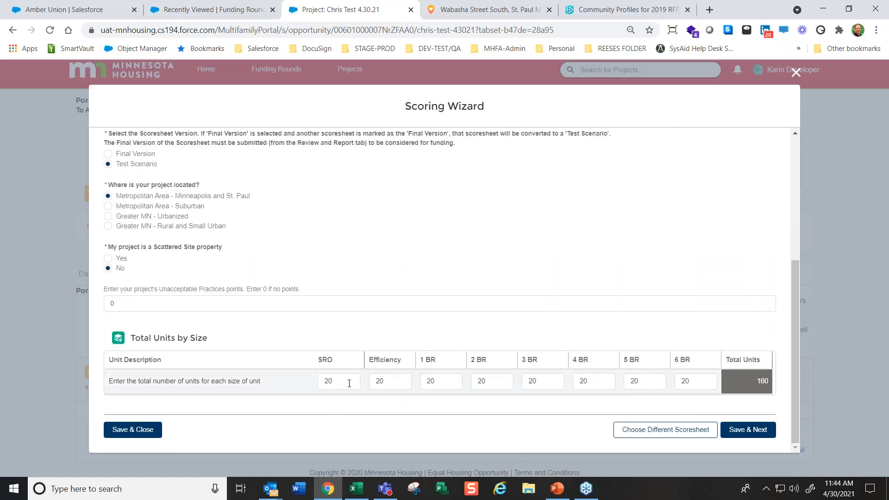
pyautogui.doubleClick(590, 381)
pyautogui.write('0')
pyautogui.click(555, 251)
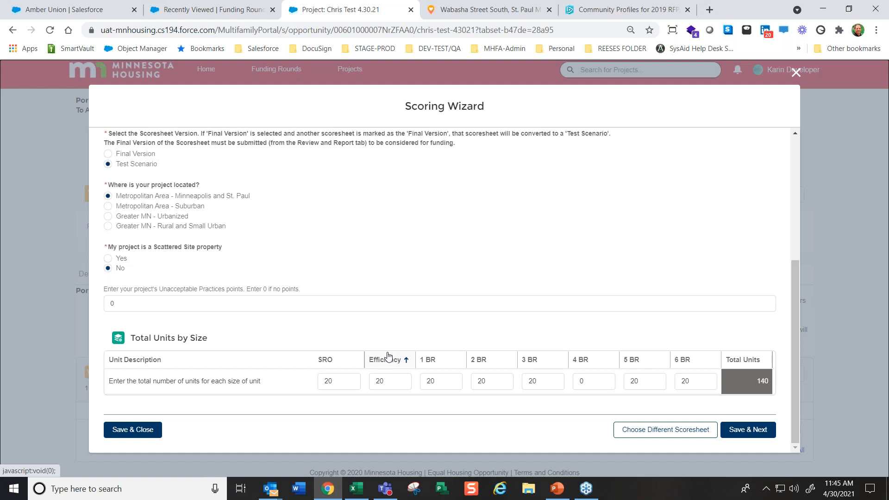
# Go back to Claim Points and examine the validation error on unit entries, with the instructions shown
pyautogui.scroll(4, 335, 254)
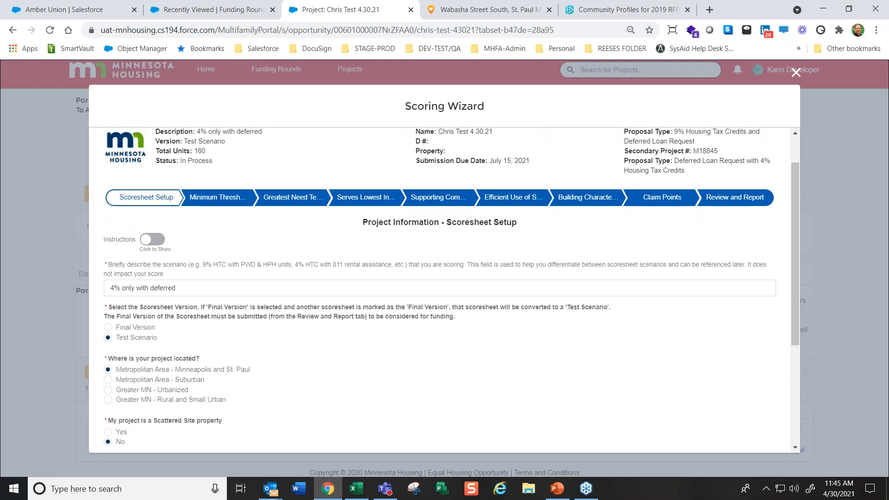
pyautogui.click(671, 201)
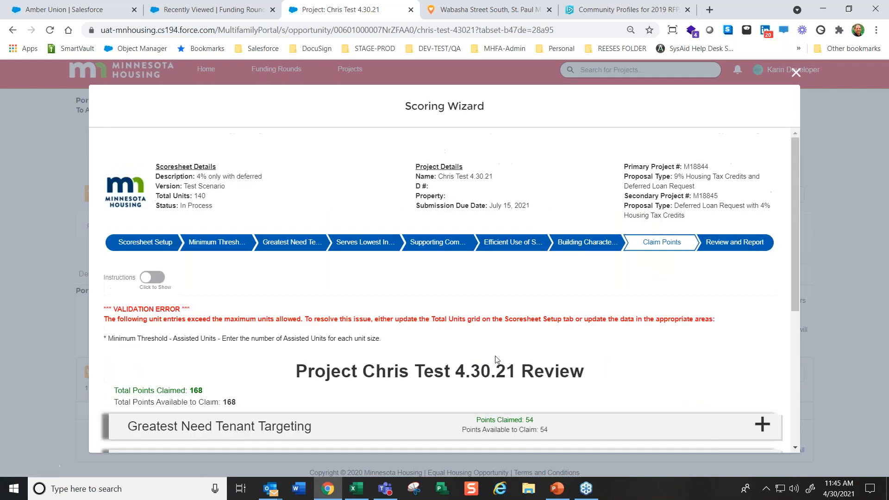
pyautogui.moveTo(382, 339); pyautogui.dragTo(112, 339)
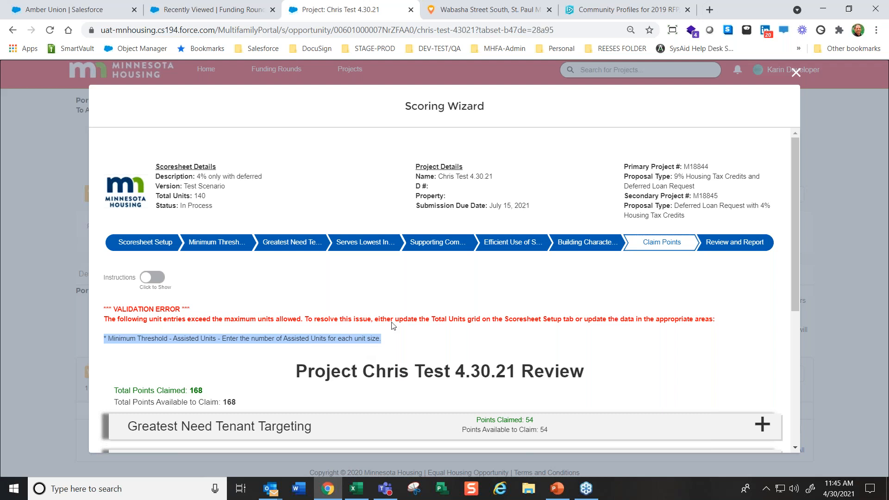
pyautogui.click(455, 279)
pyautogui.scroll(-4, 478, 301)
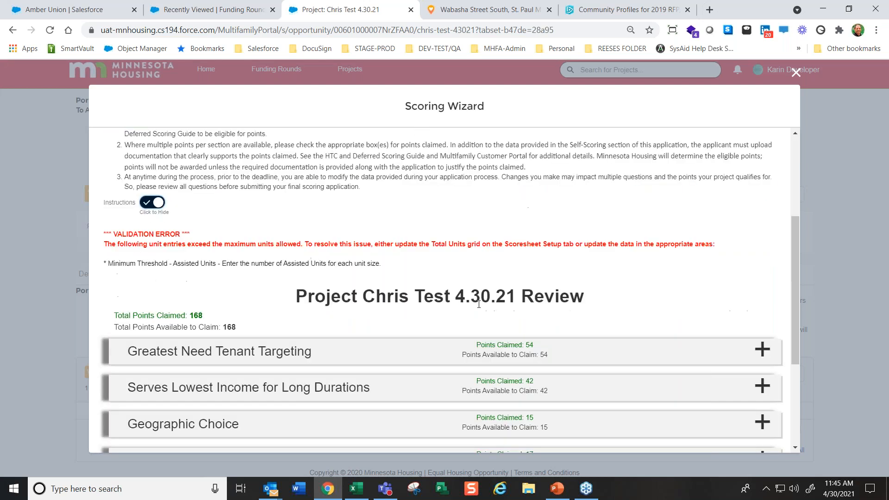
pyautogui.scroll(3, 633, 431)
pyautogui.scroll(1, 635, 435)
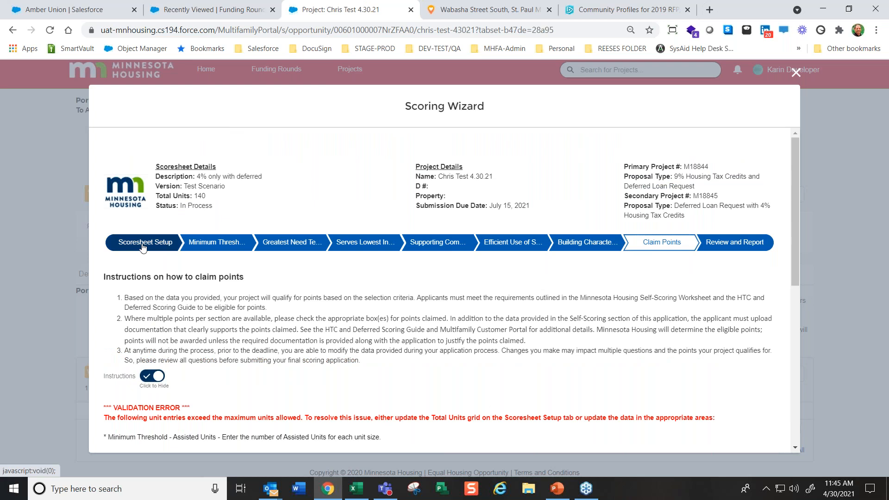
# Check the Total Units by Size grid in Scoresheet Setup and save it to continue to the Minimum Threshold section
pyautogui.click(140, 242)
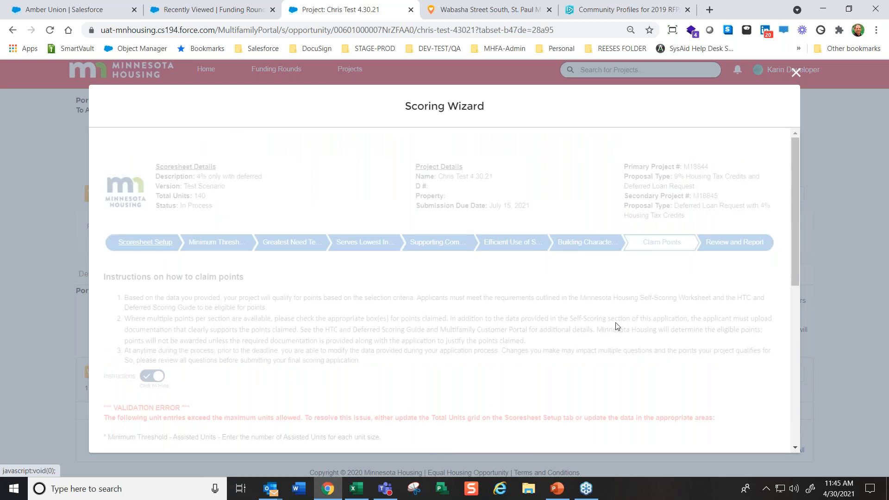
pyautogui.scroll(-2, 630, 330)
pyautogui.scroll(-3, 634, 330)
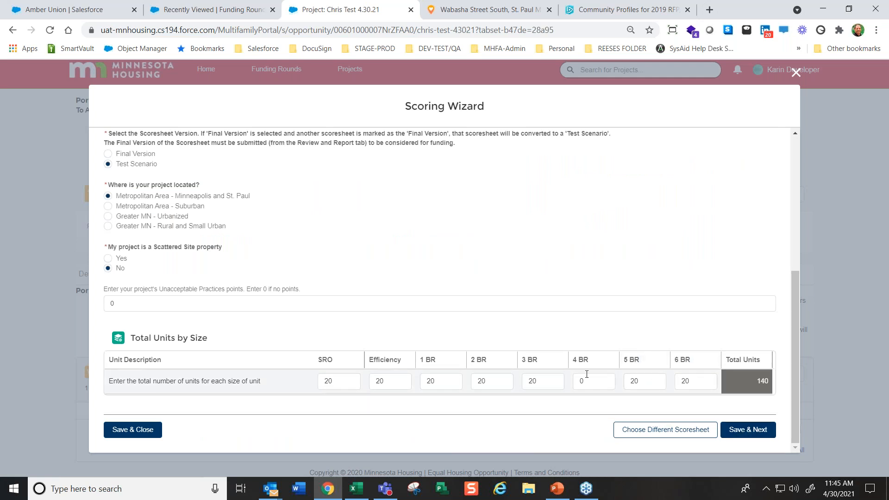
pyautogui.click(746, 431)
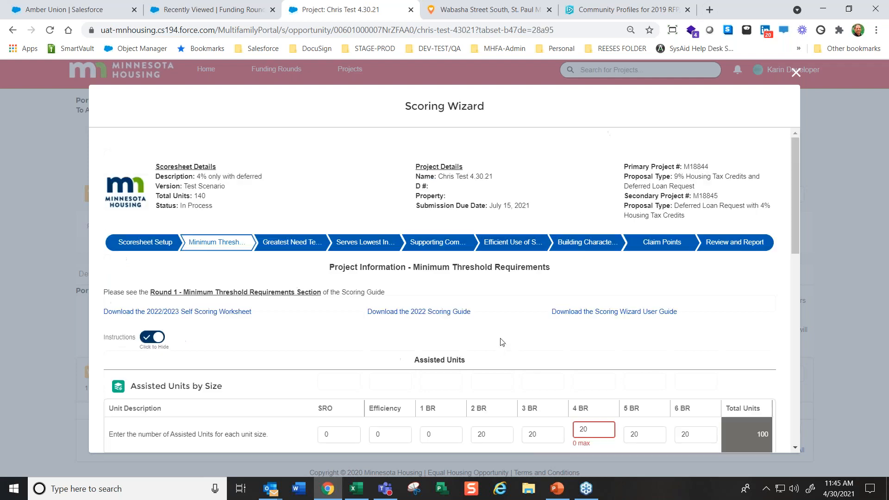
# Set the 4 BR Assisted Units to 0 in the Minimum Threshold section and save it to continue
pyautogui.scroll(-2, 655, 358)
pyautogui.moveTo(594, 313); pyautogui.dragTo(541, 313)
pyautogui.write('0')
pyautogui.click(642, 235)
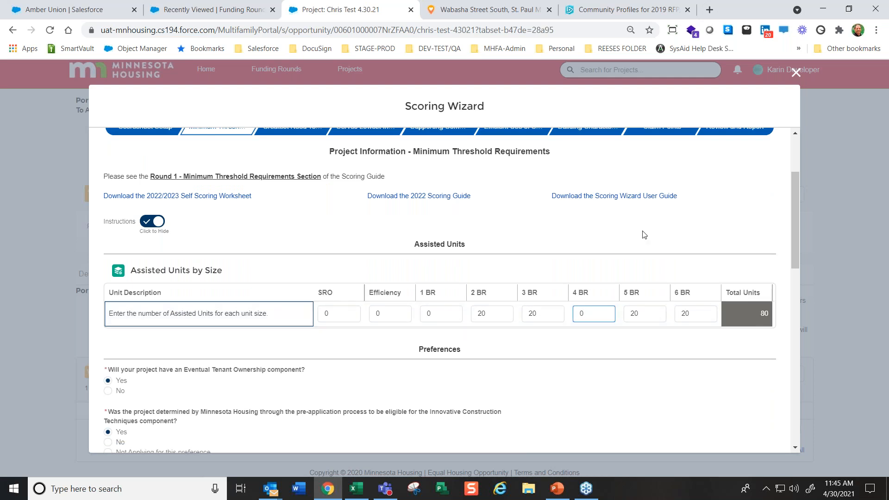
pyautogui.scroll(-15, 574, 397)
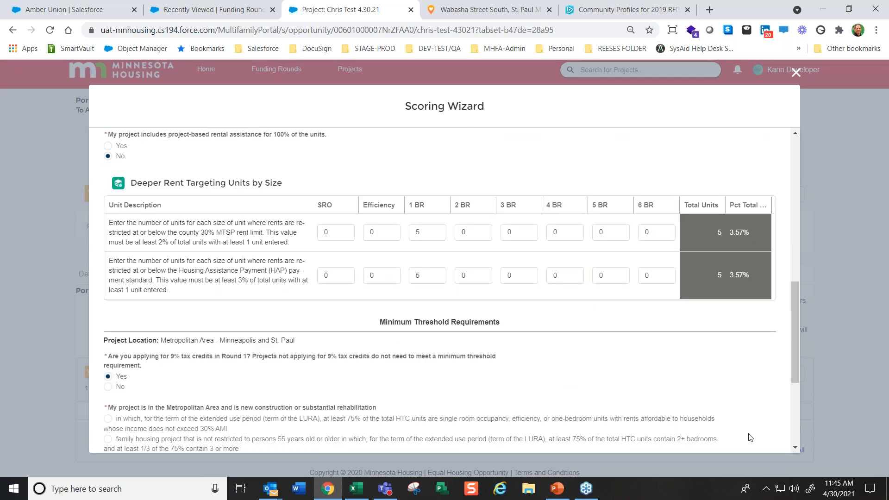
pyautogui.scroll(-1, 444, 290)
pyautogui.click(747, 430)
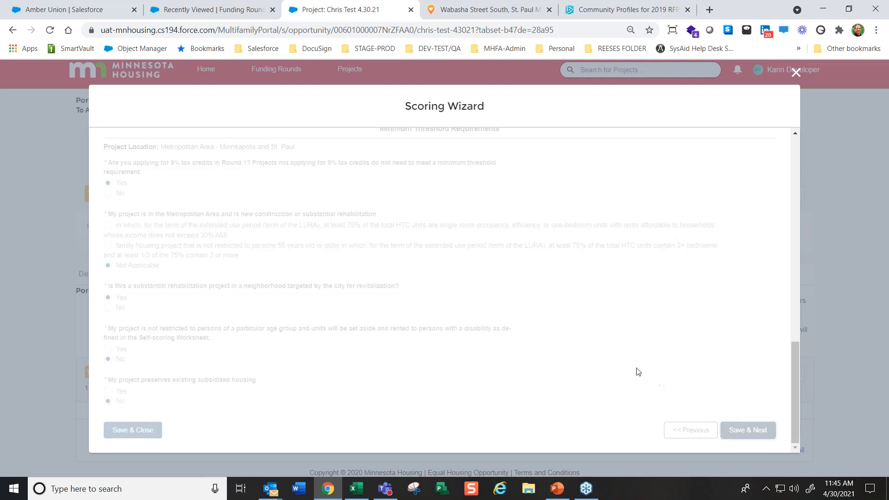
pyautogui.scroll(-12, 585, 336)
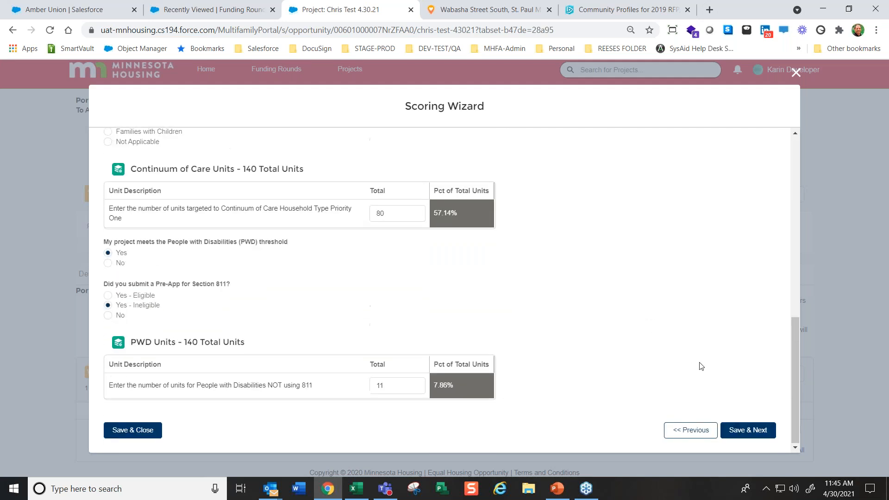
# Save the Greatest Need Tenant Targeting section and proceed through Claim Points to the Review and Report section
pyautogui.click(755, 435)
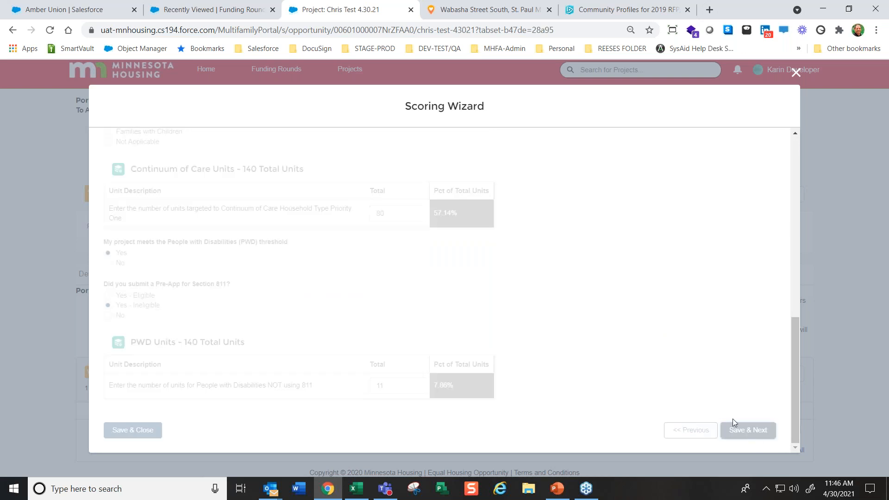
pyautogui.scroll(-3, 733, 428)
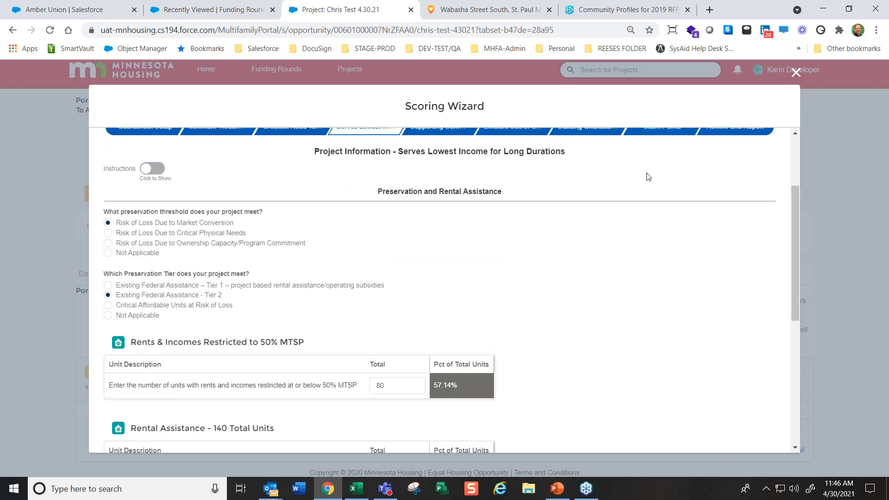
pyautogui.click(653, 135)
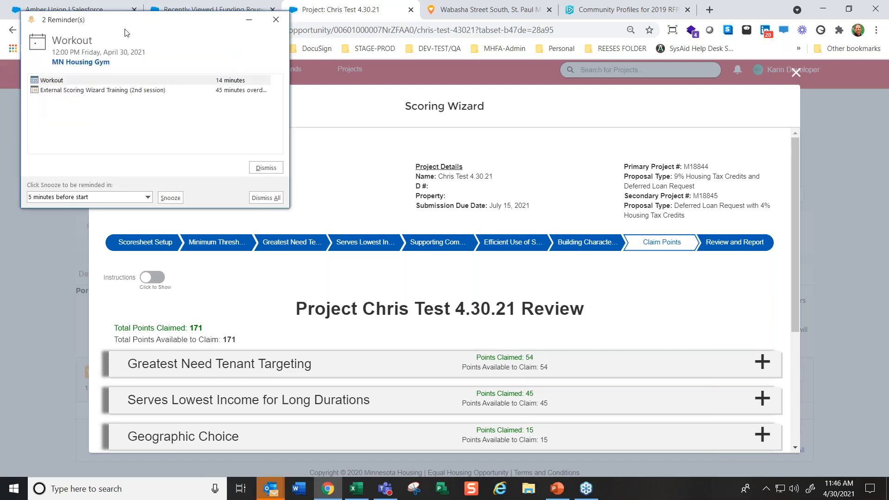
pyautogui.click(275, 20)
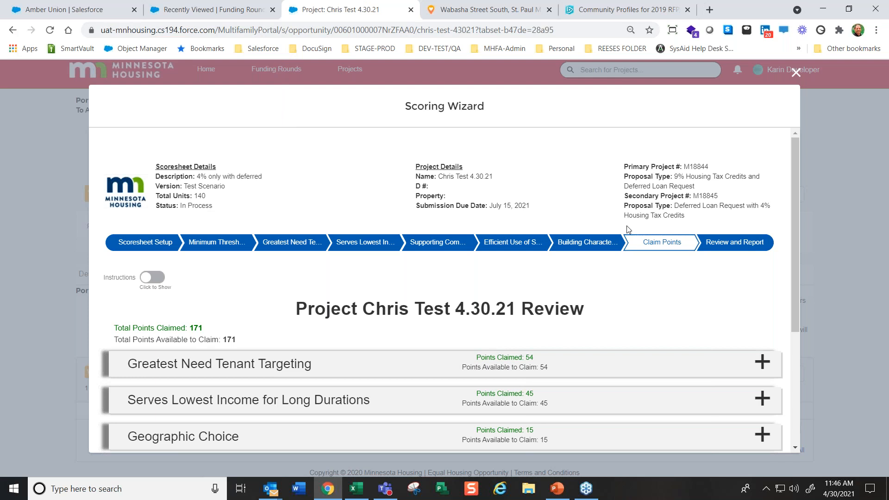
pyautogui.scroll(-4, 667, 309)
pyautogui.click(753, 430)
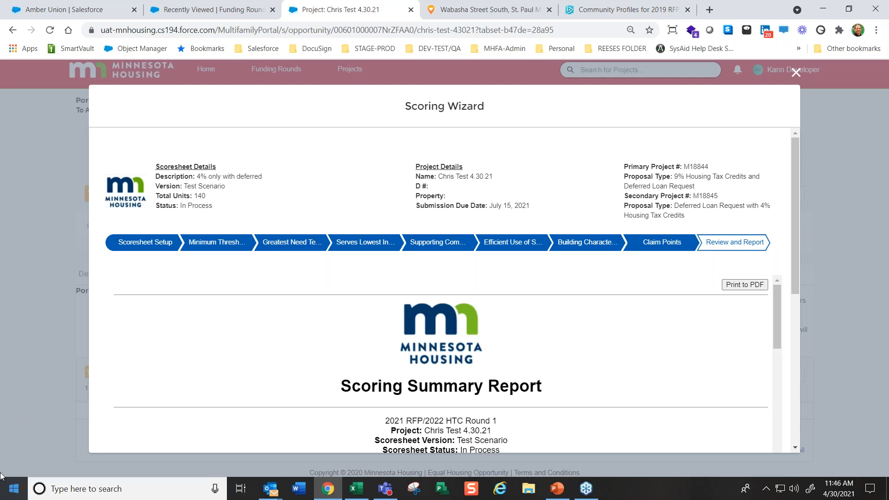
# Examine the Scoring Summary Report from the scoresheet setup and unit tables through to the points breakdown by category
pyautogui.scroll(-1, 634, 362)
pyautogui.scroll(-15, 634, 362)
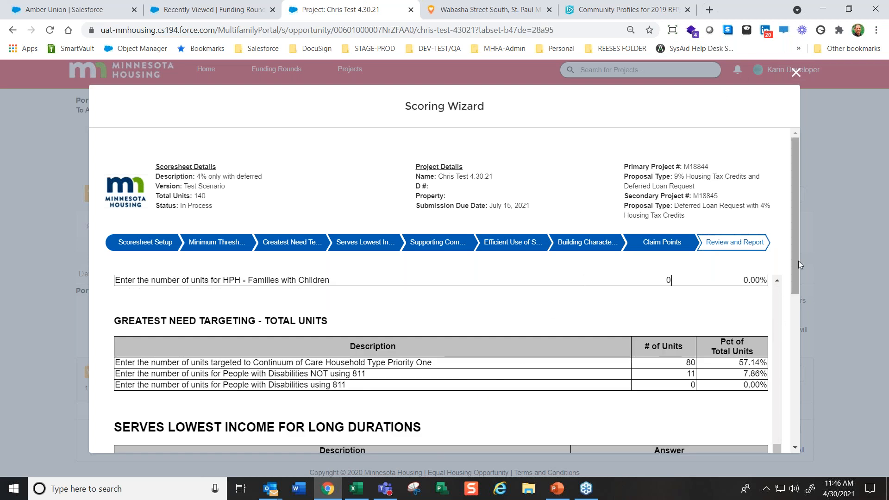
pyautogui.moveTo(797, 260); pyautogui.dragTo(795, 450)
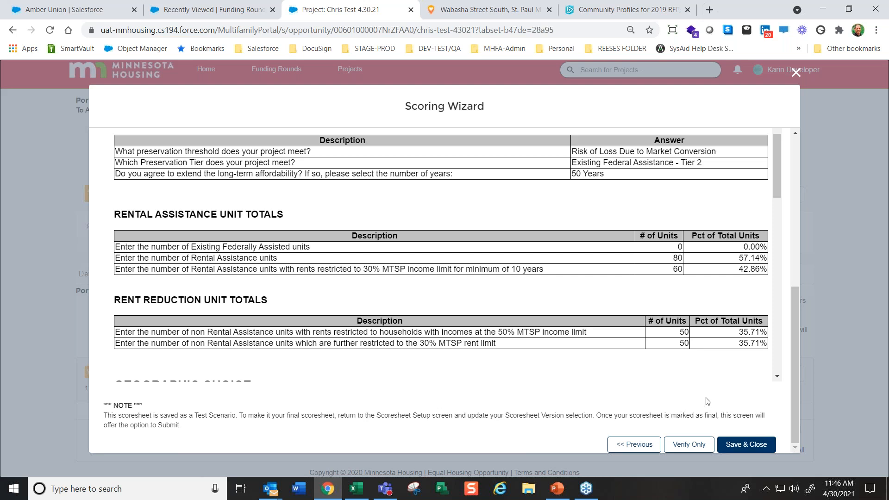
pyautogui.moveTo(796, 402); pyautogui.dragTo(789, 166)
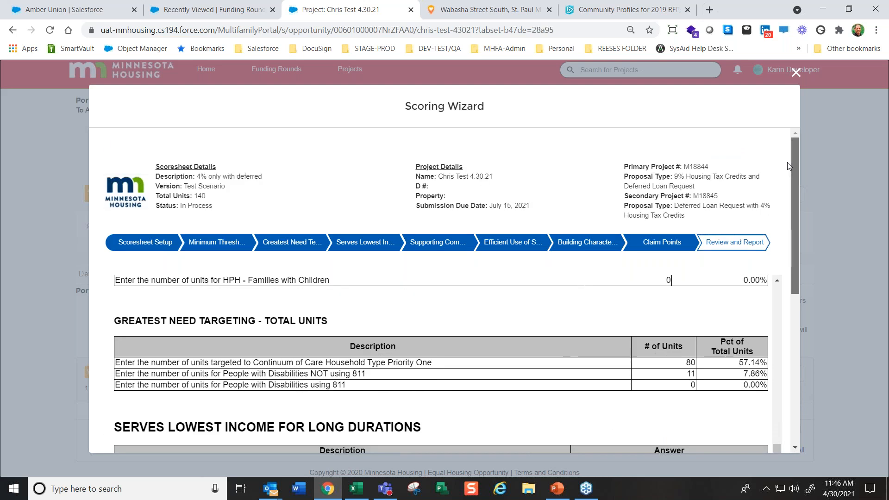
pyautogui.scroll(3, 779, 389)
pyautogui.moveTo(779, 385); pyautogui.dragTo(778, 292)
pyautogui.scroll(-2, 616, 377)
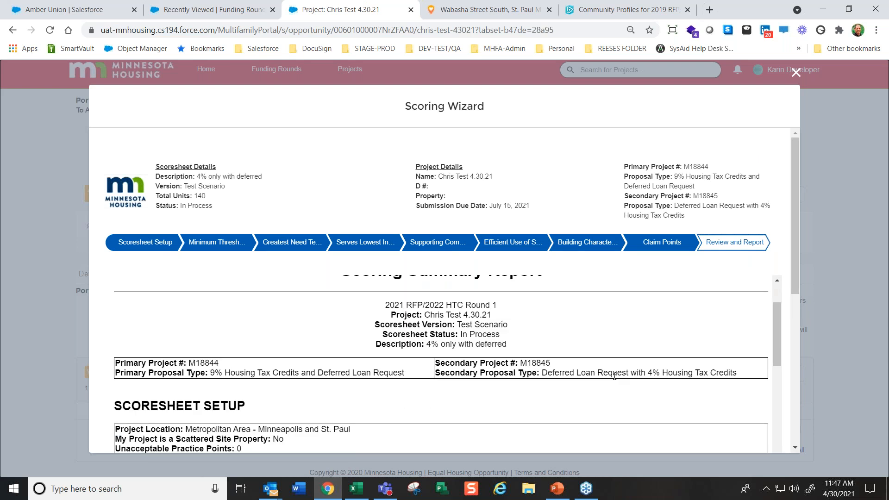
pyautogui.scroll(-4, 618, 392)
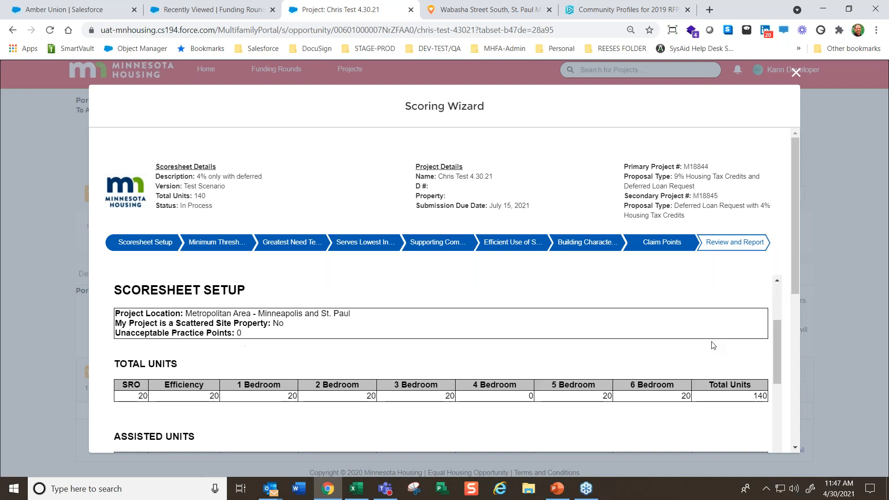
pyautogui.scroll(-4, 249, 368)
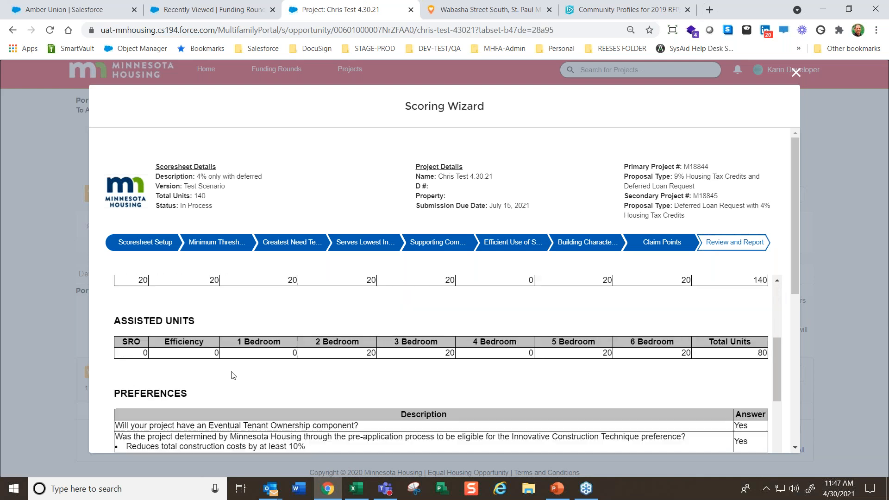
pyautogui.scroll(-1, 307, 385)
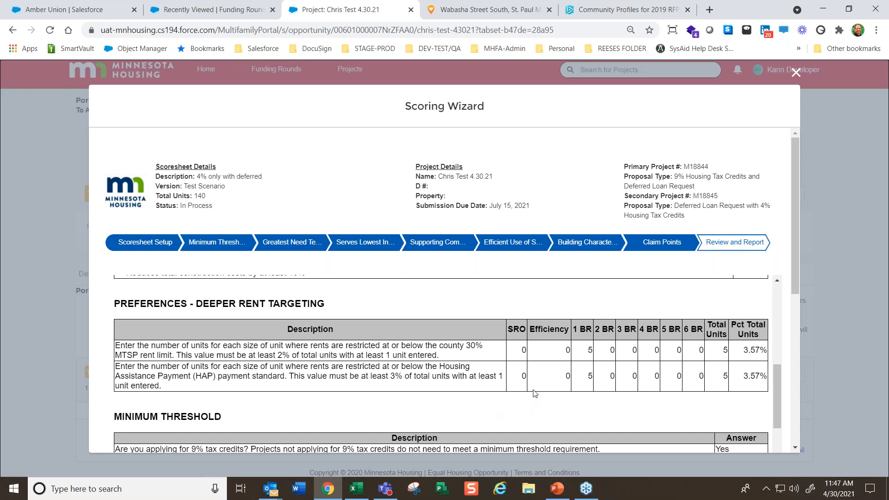
pyautogui.scroll(-12, 514, 405)
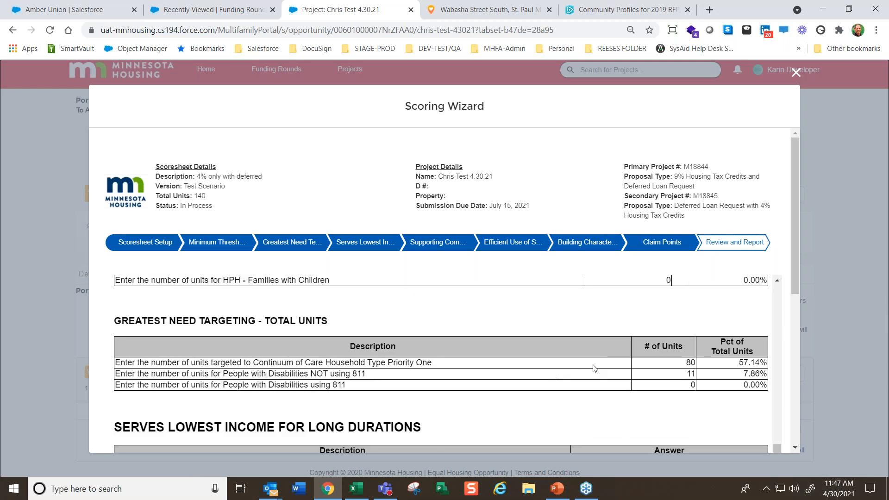
pyautogui.scroll(-20, 711, 376)
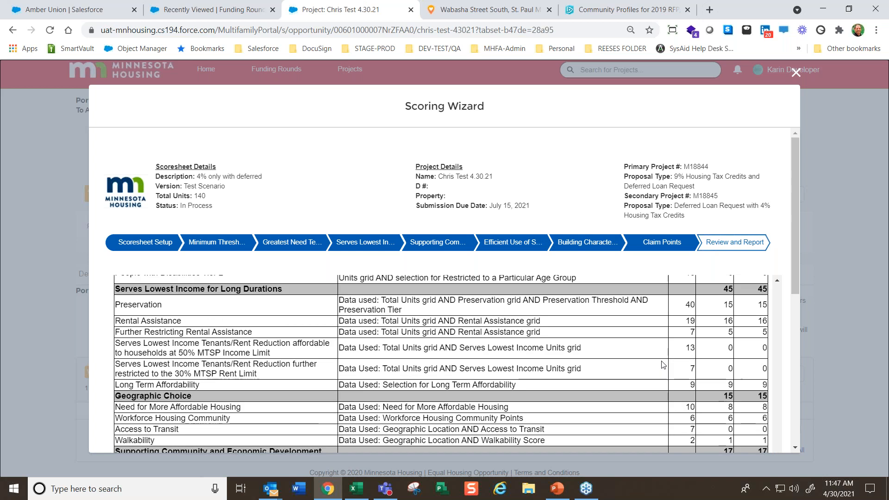
# Export the Scoring Summary Report to PDF, and open the downloaded file to look it over before closing it
pyautogui.click(746, 373)
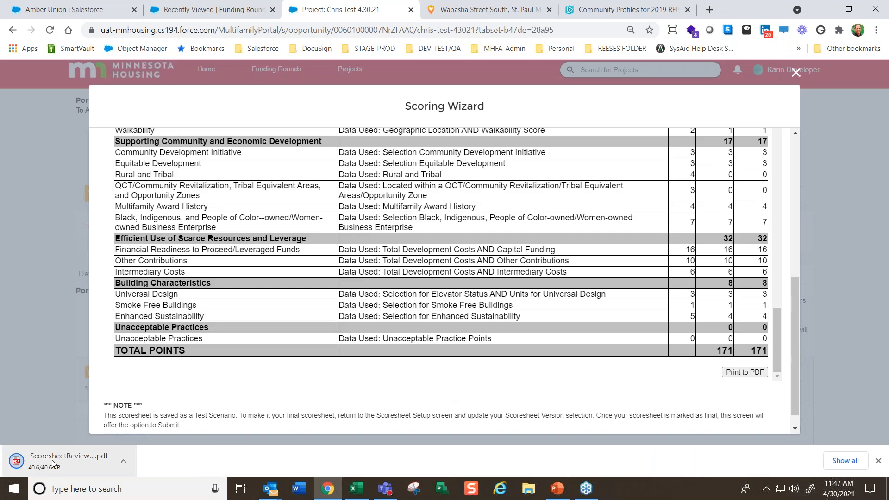
pyautogui.click(52, 459)
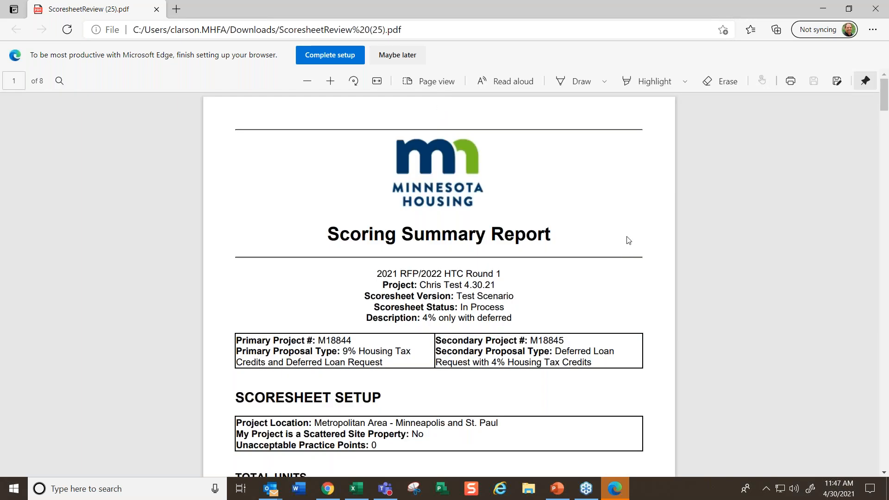
pyautogui.scroll(-20, 628, 241)
pyautogui.scroll(3, 647, 254)
pyautogui.scroll(-4, 647, 254)
pyautogui.scroll(3, 646, 254)
pyautogui.click(885, 7)
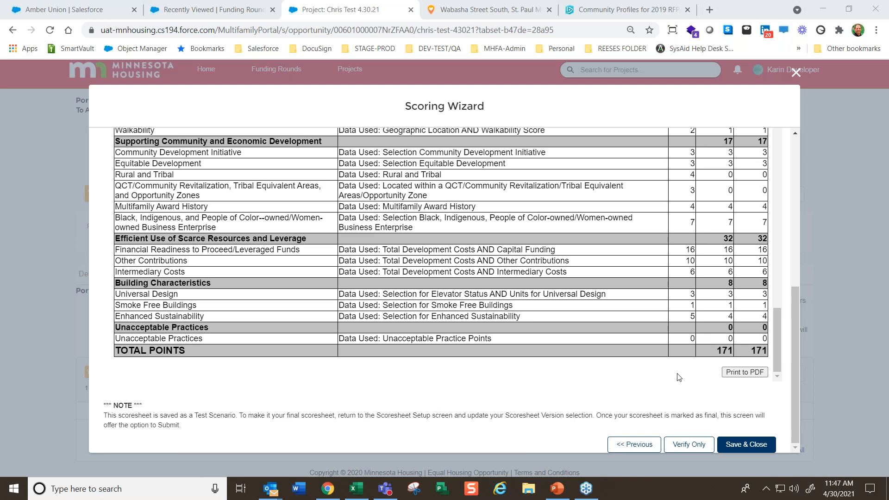
# Verify the test scenario scoresheet without submitting it and check the verification result above the report
pyautogui.moveTo(107, 415); pyautogui.dragTo(181, 426)
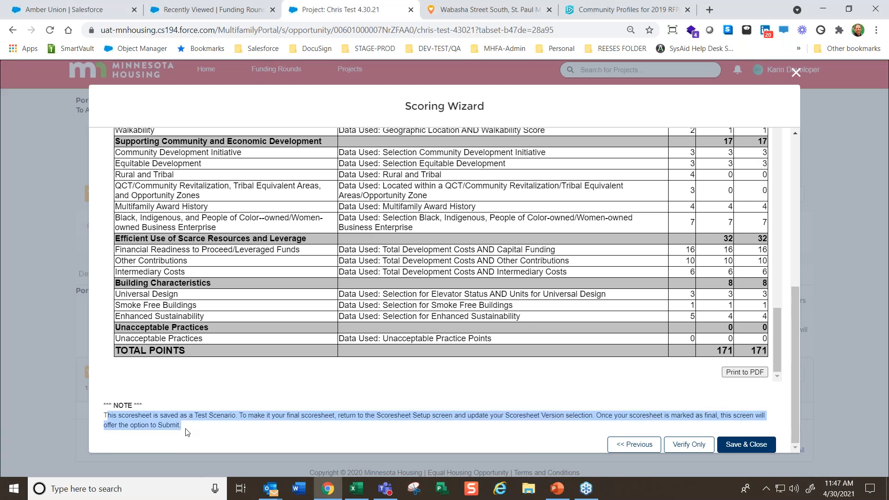
pyautogui.click(696, 451)
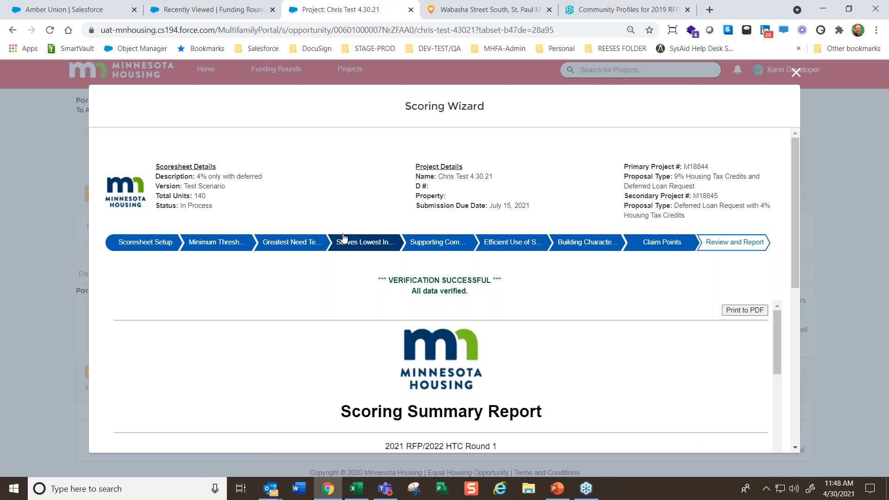
pyautogui.moveTo(377, 276); pyautogui.dragTo(505, 292)
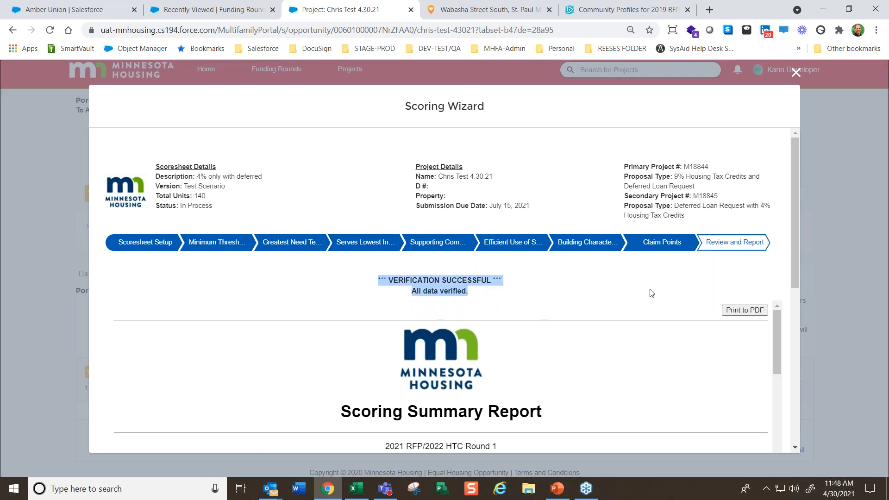
pyautogui.scroll(-5, 655, 294)
pyautogui.scroll(-3, 748, 385)
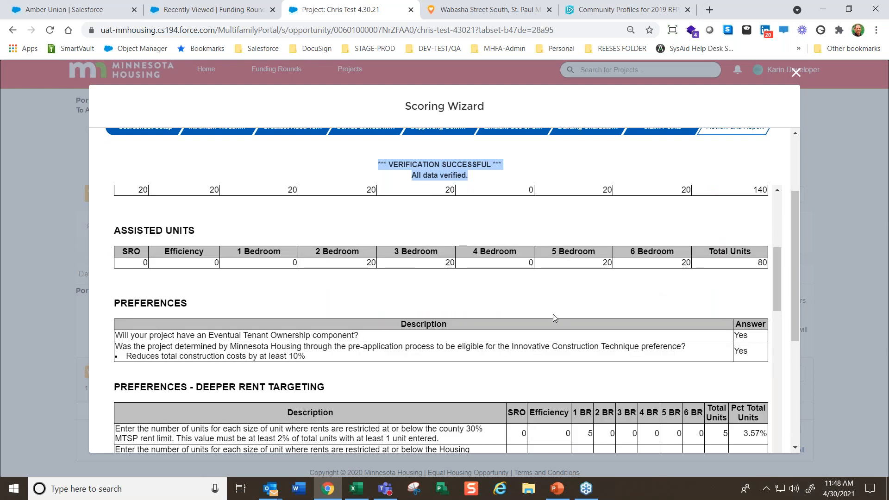
pyautogui.scroll(7, 556, 318)
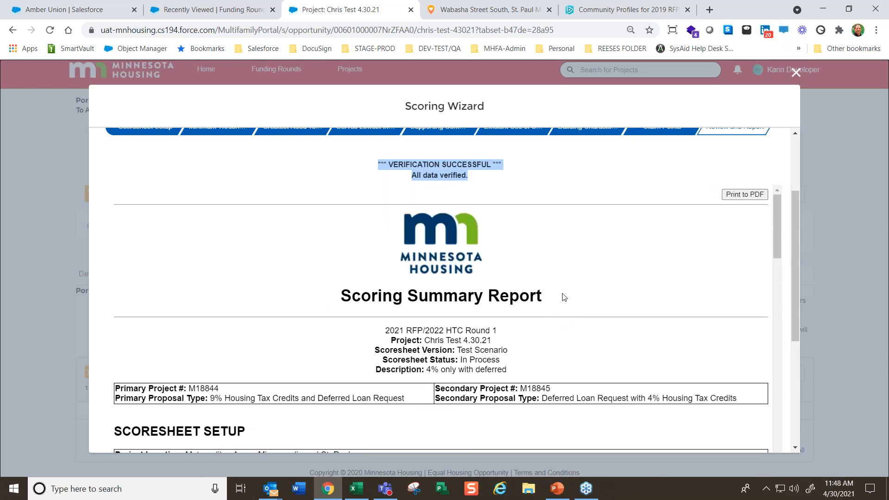
pyautogui.scroll(3, 563, 301)
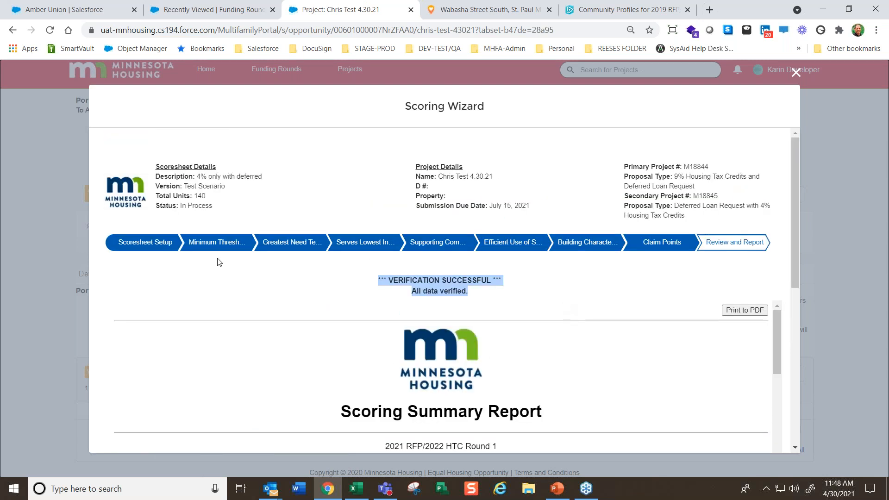
# Return to Scoresheet Setup, change the scoresheet version to Final Version and save it to continue
pyautogui.click(146, 244)
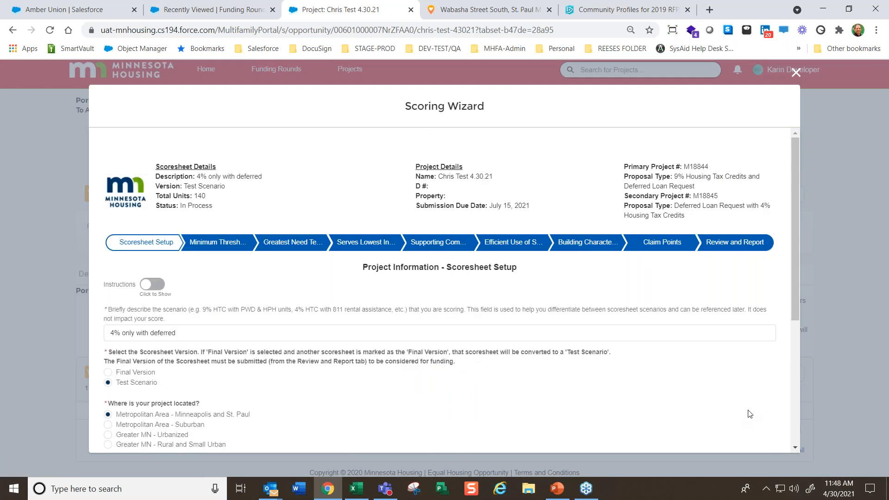
pyautogui.scroll(-5, 757, 385)
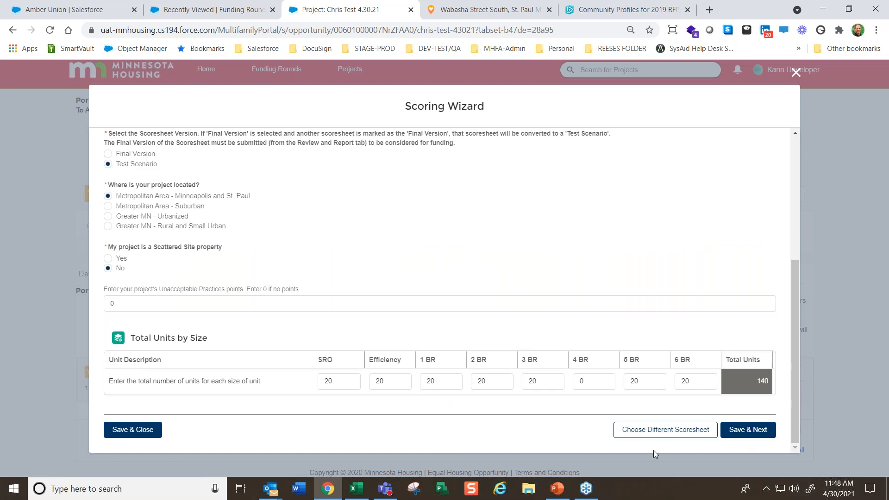
pyautogui.click(109, 153)
pyautogui.click(109, 165)
pyautogui.click(107, 154)
pyautogui.click(749, 430)
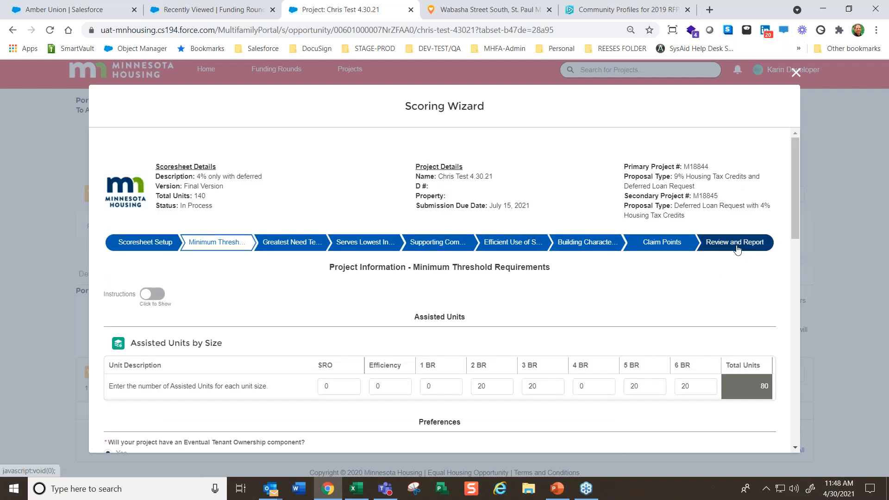
# Open the Review and Report section of the final version and check the verify and submit options below the report
pyautogui.click(733, 253)
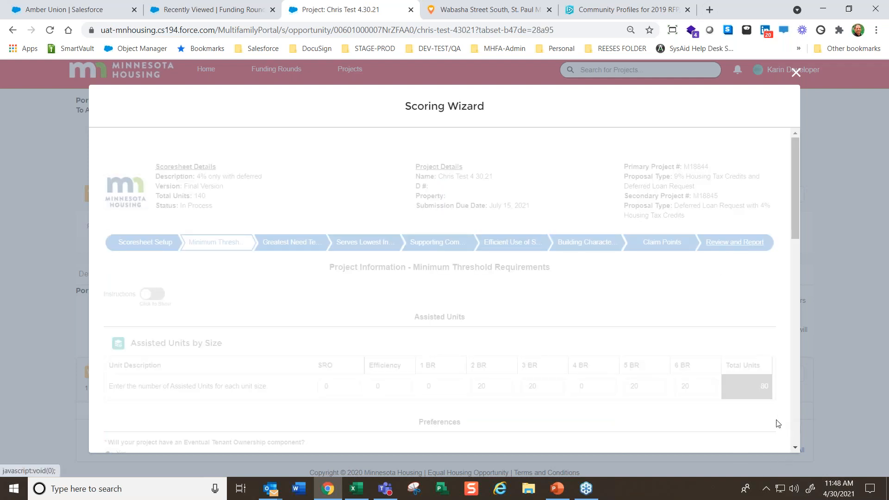
pyautogui.scroll(-10, 774, 330)
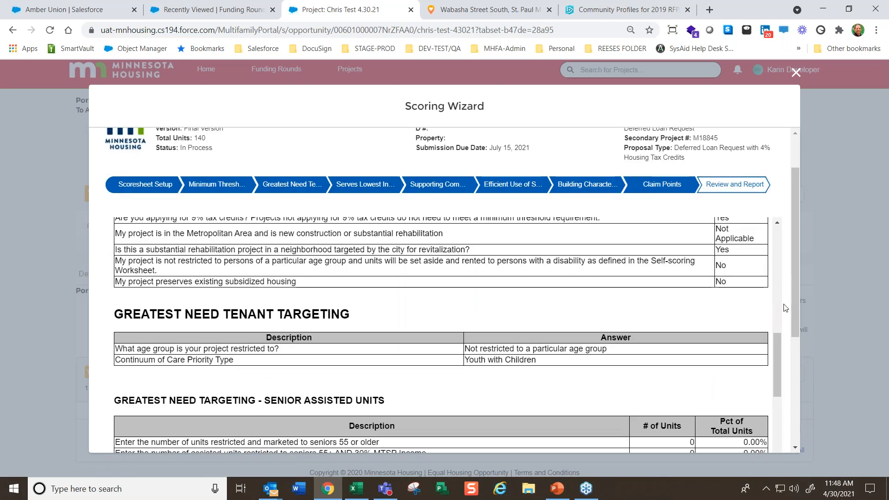
pyautogui.scroll(-5, 785, 308)
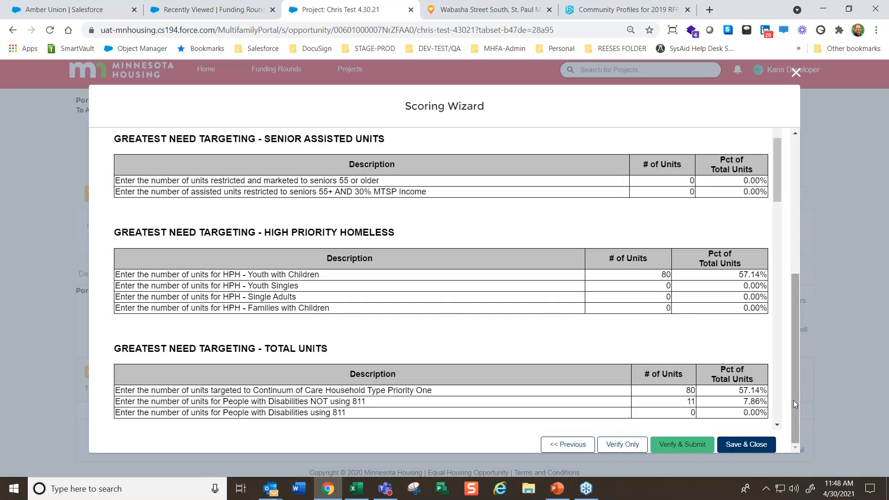
pyautogui.moveTo(793, 400); pyautogui.dragTo(793, 232)
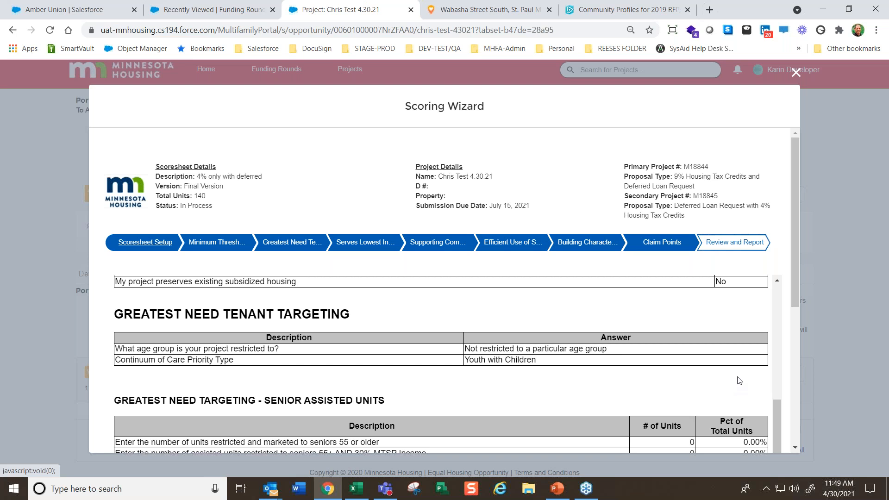
# Go back through Scoresheet Setup to the list of existing scoresheets and select "4% only with deferred"
pyautogui.click(148, 243)
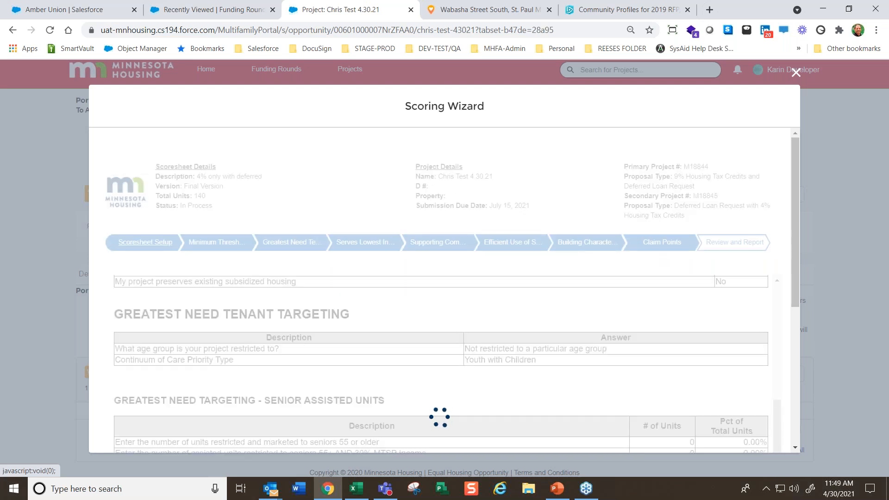
pyautogui.scroll(-5, 511, 367)
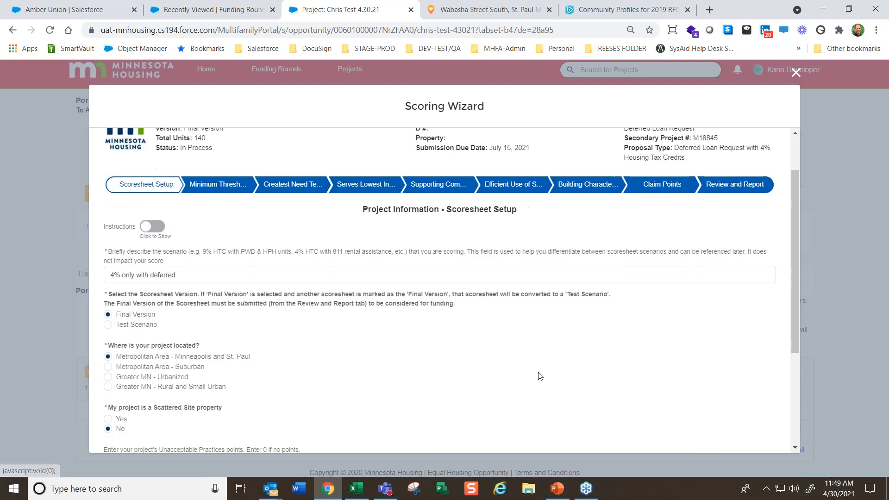
pyautogui.click(656, 430)
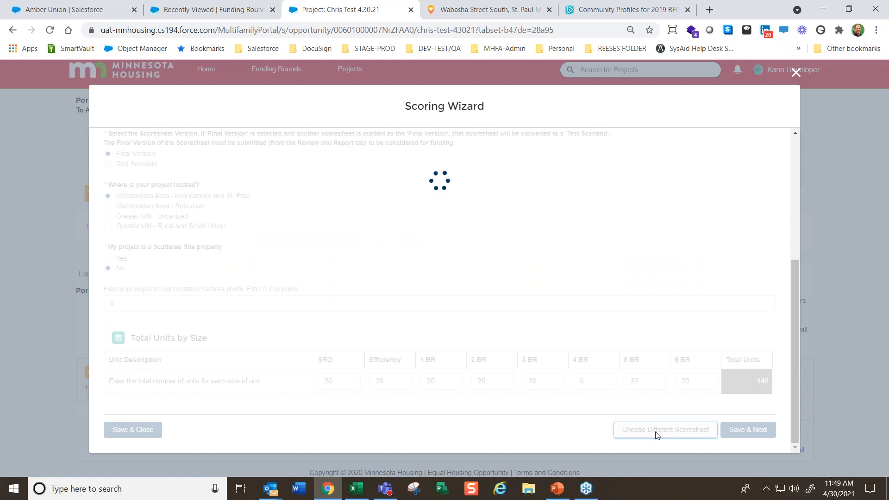
pyautogui.scroll(-3, 534, 385)
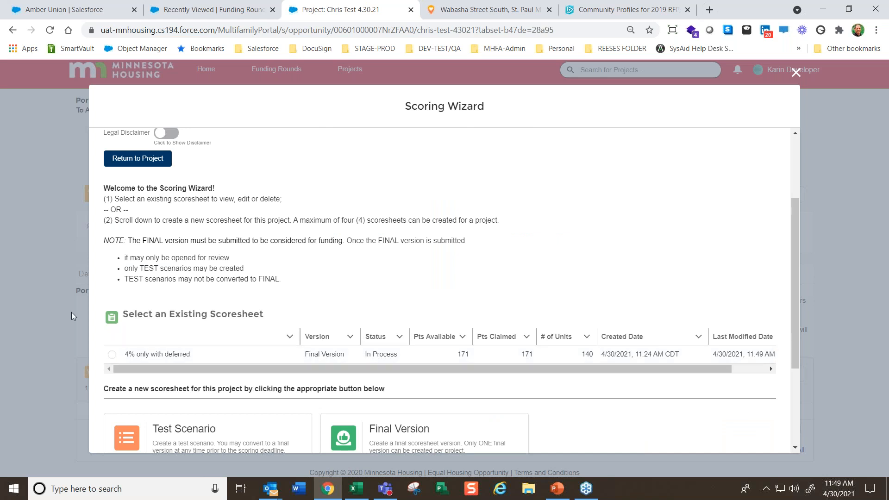
pyautogui.click(112, 355)
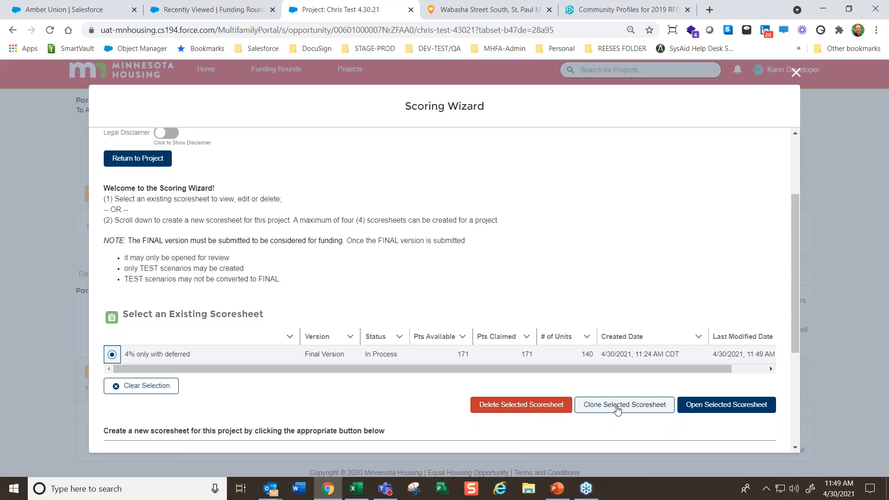
# Clone the selected "4% only with deferred" scoresheet and change the copy's description to "9% only with deferred"
pyautogui.click(617, 405)
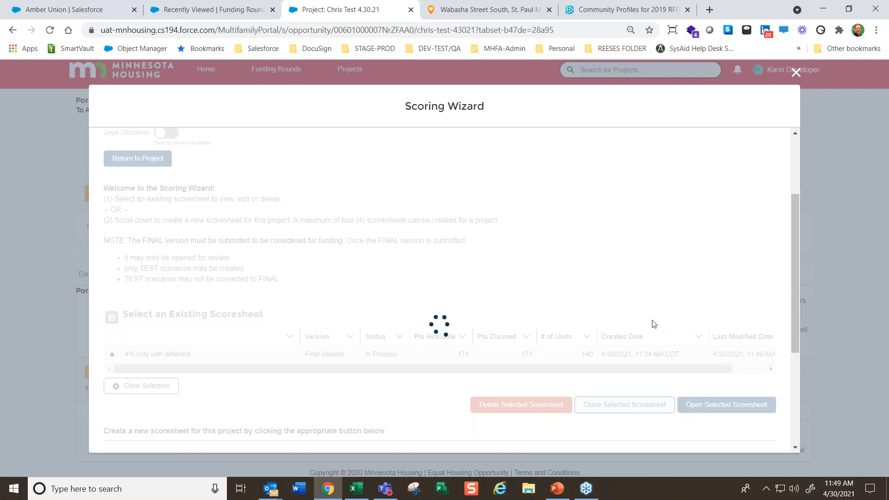
pyautogui.scroll(-2, 653, 324)
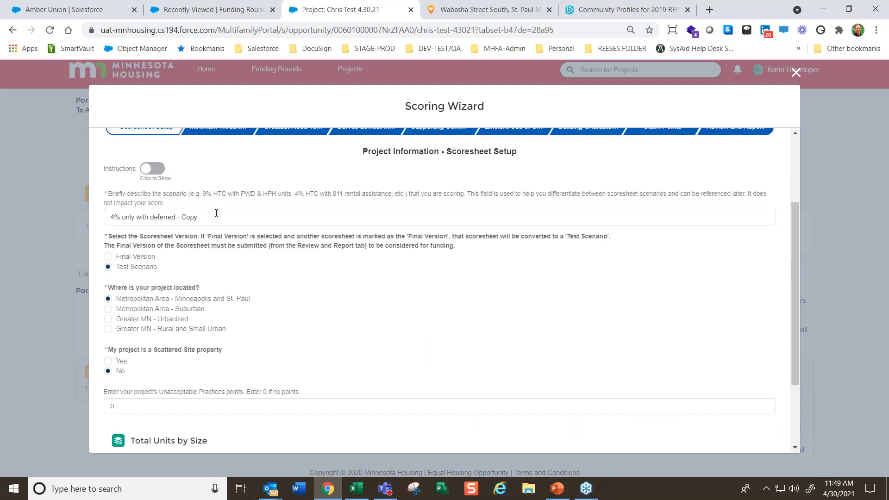
pyautogui.moveTo(204, 223); pyautogui.dragTo(183, 215)
pyautogui.moveTo(114, 217); pyautogui.dragTo(111, 217)
pyautogui.write('9')
pyautogui.moveTo(216, 213); pyautogui.dragTo(177, 219)
pyautogui.press('BackSpace')
# Return from Scoresheet Setup to the existing scoresheets and open the "9% only with deferred" test scenario
pyautogui.scroll(-1, 426, 324)
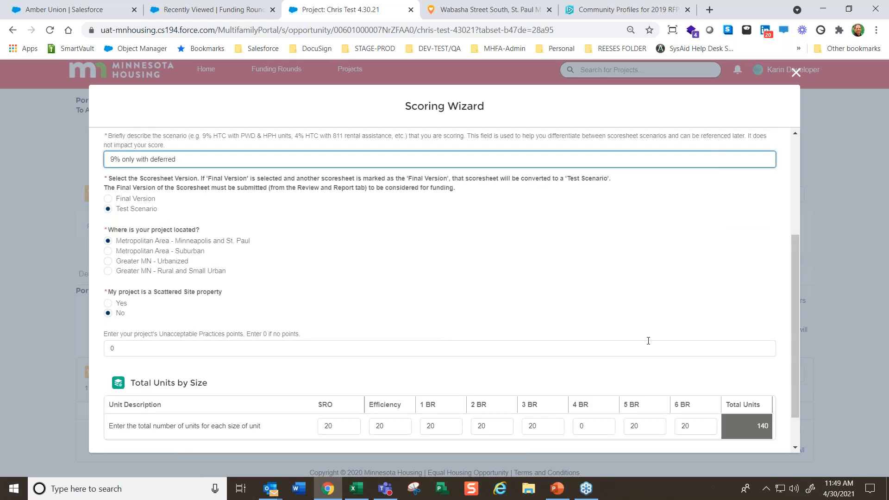
pyautogui.scroll(-1, 540, 268)
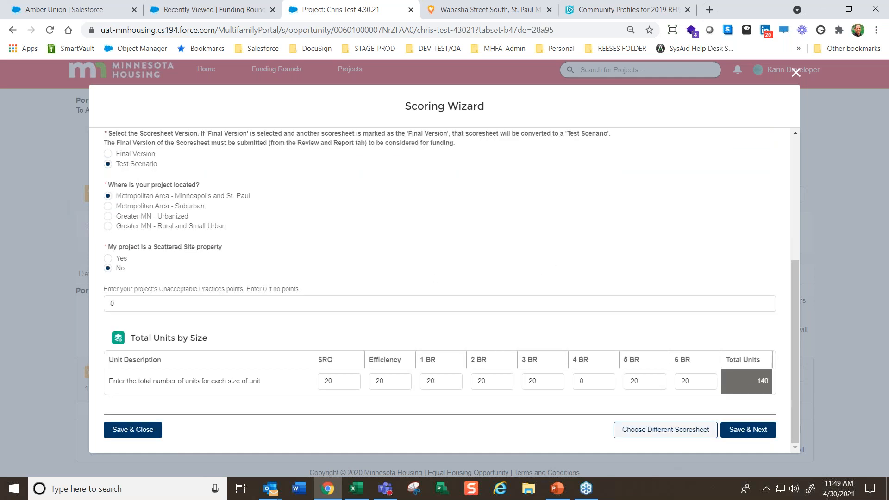
pyautogui.click(665, 430)
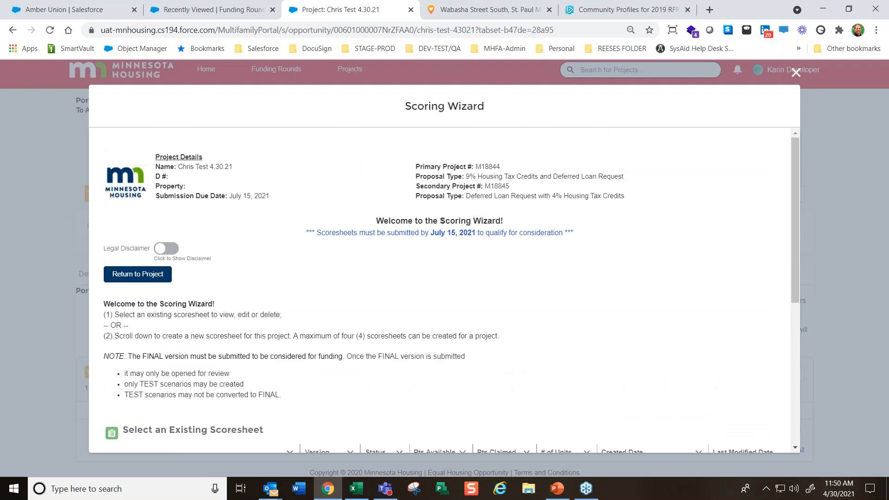
pyautogui.scroll(-5, 702, 339)
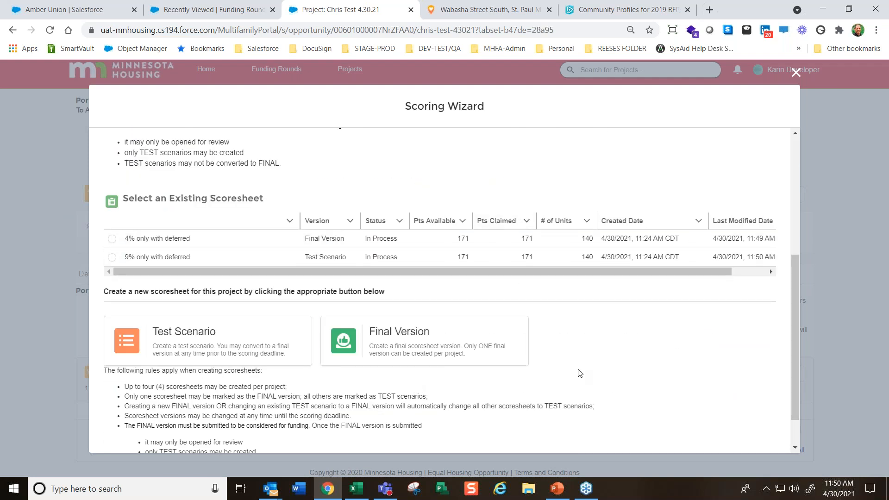
pyautogui.click(111, 257)
pyautogui.scroll(-2, 611, 386)
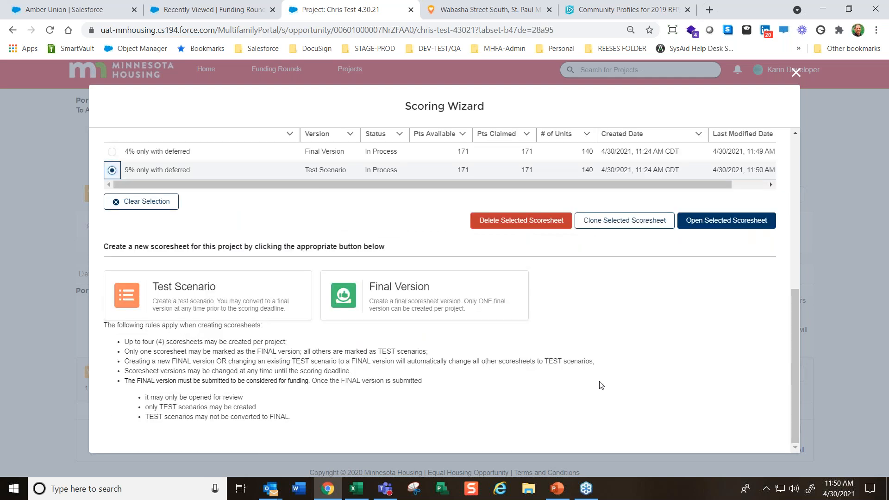
pyautogui.click(730, 226)
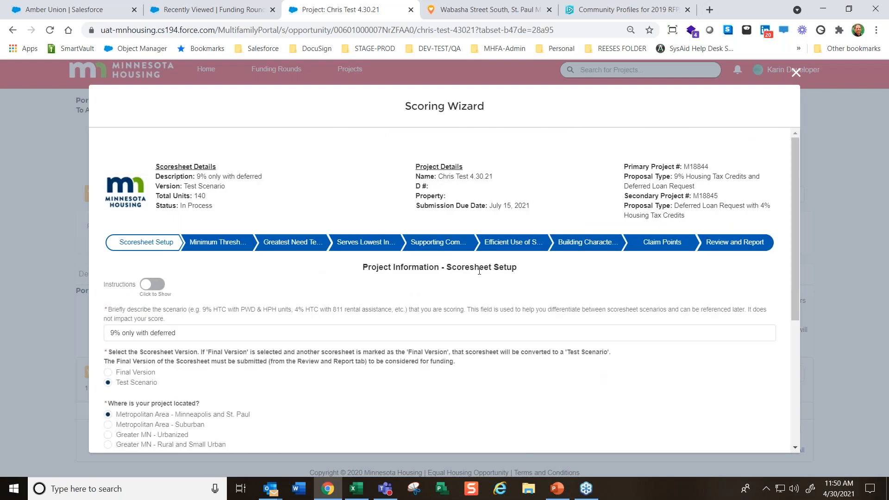
# In the Serves Lowest Income section, choose preservation tier Existing Federal Assistance – Tier 1 and enter 80 Existing Federally Assisted units
pyautogui.click(365, 243)
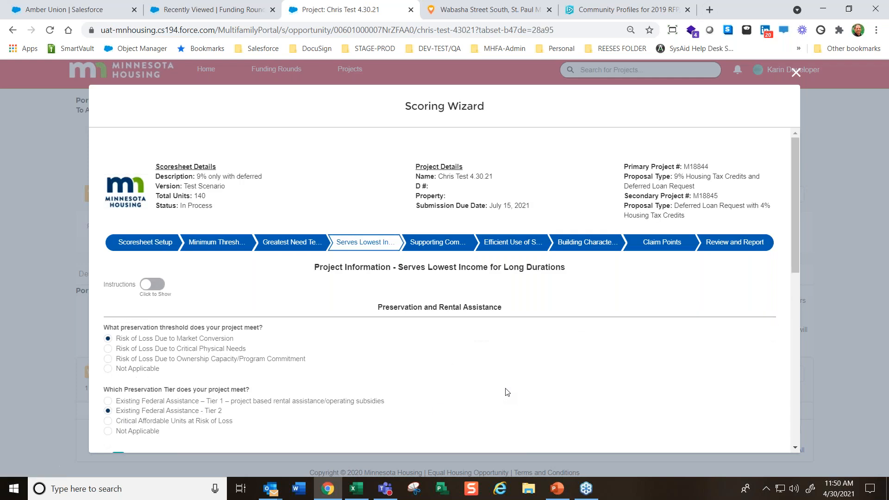
pyautogui.scroll(-5, 500, 387)
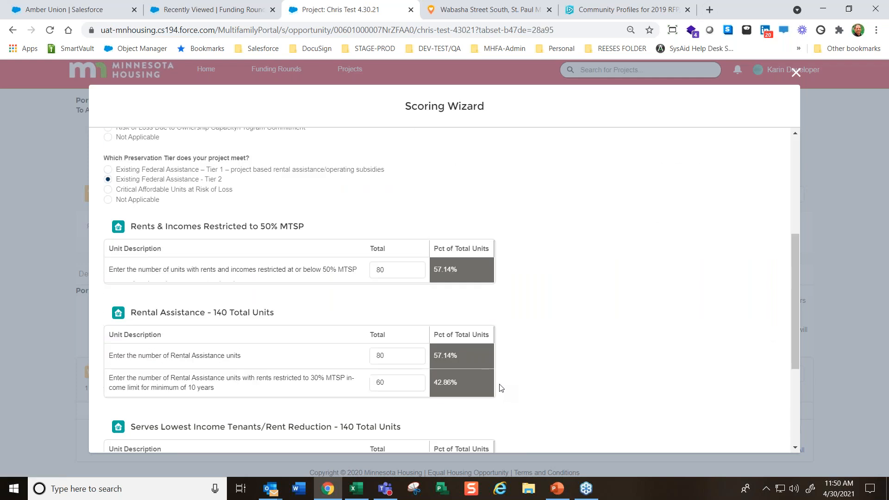
pyautogui.click(107, 171)
pyautogui.click(380, 273)
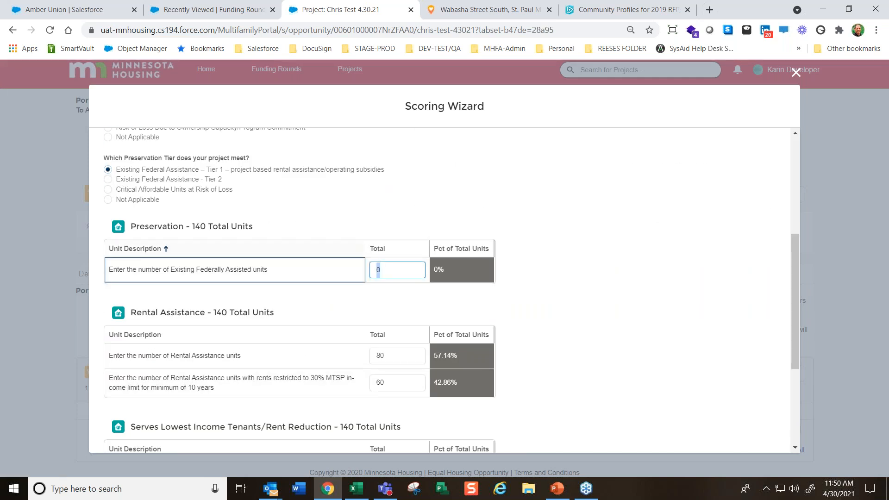
pyautogui.write('80')
pyautogui.click(570, 244)
# Go back to Scoresheet Setup and return to the existing scoresheets to compare the points of both versions
pyautogui.scroll(4, 571, 253)
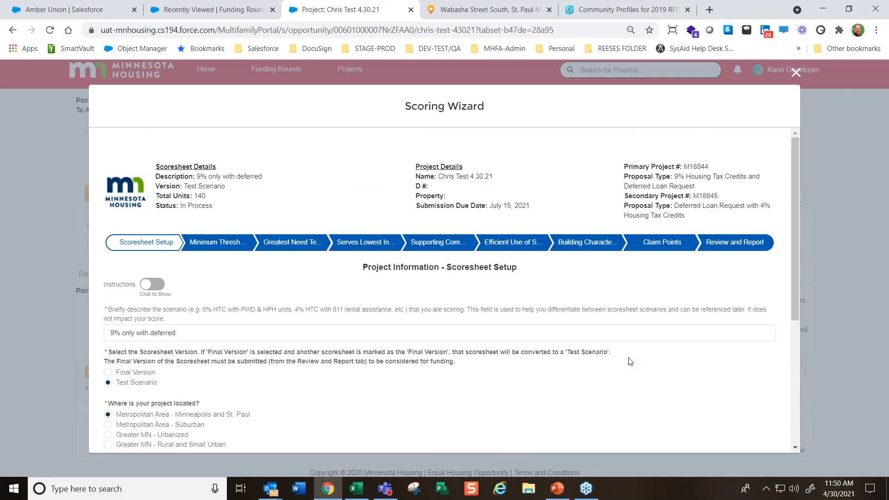
pyautogui.scroll(-5, 630, 362)
pyautogui.click(643, 428)
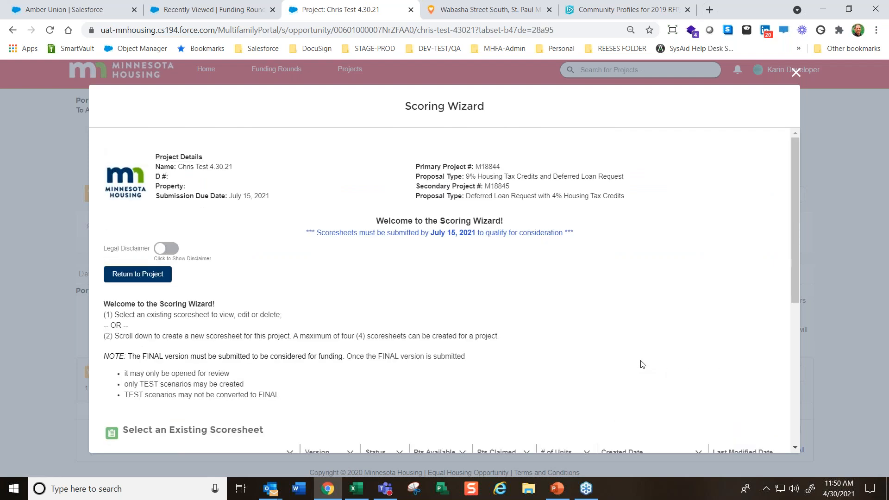
pyautogui.scroll(-5, 643, 355)
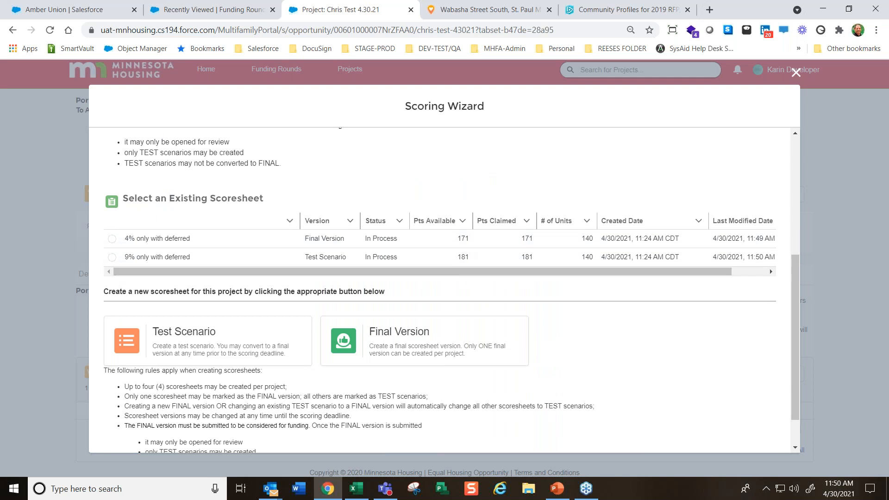
# Clone the "9% only with deferred" scoresheet and change the copy's description to "9% only with LMIR"
pyautogui.click(112, 258)
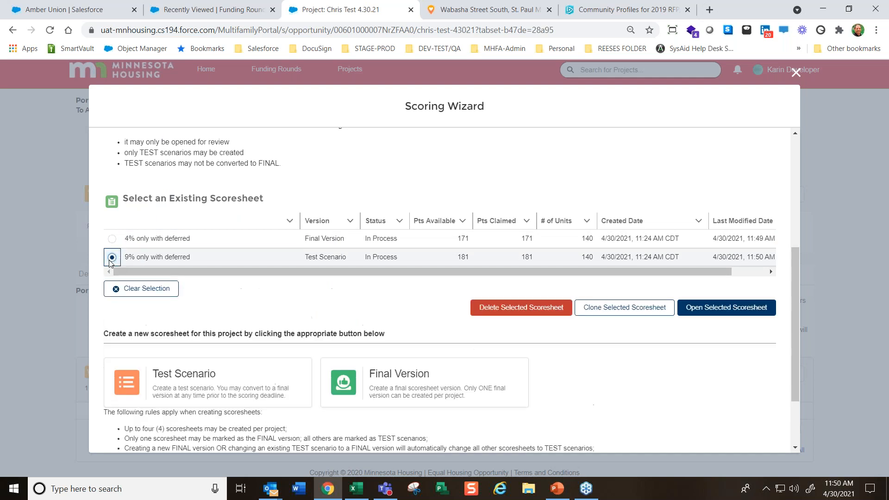
pyautogui.click(621, 309)
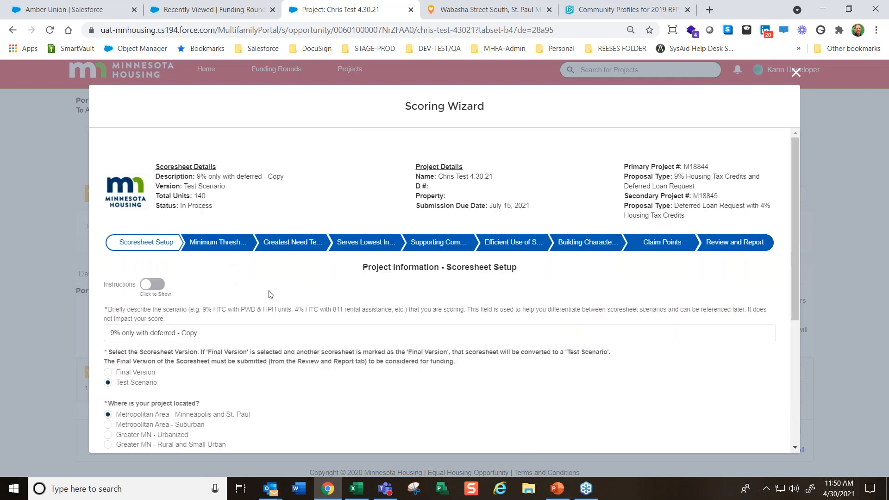
pyautogui.scroll(-1, 271, 295)
pyautogui.moveTo(218, 280); pyautogui.dragTo(150, 278)
pyautogui.write('LMI')
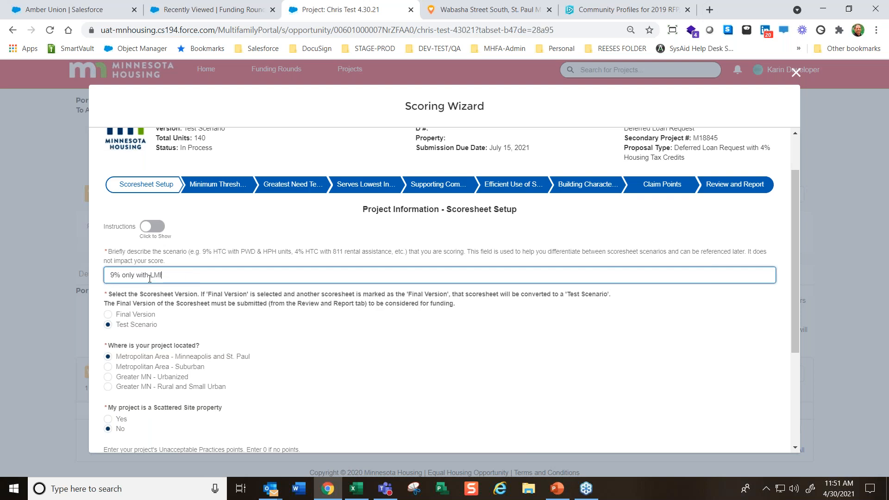
pyautogui.click(509, 360)
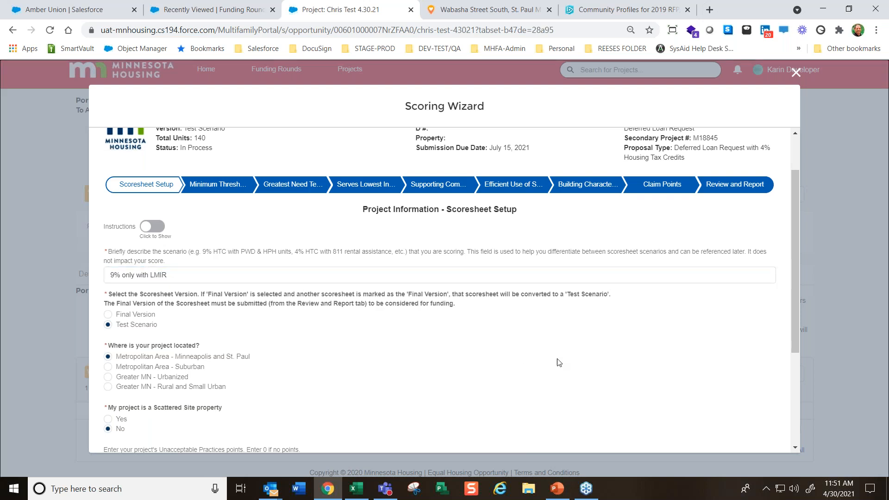
# Leave the "9% only with LMIR" setup page and return to the list of existing scoresheets
pyautogui.scroll(-3, 555, 359)
pyautogui.scroll(-1, 621, 442)
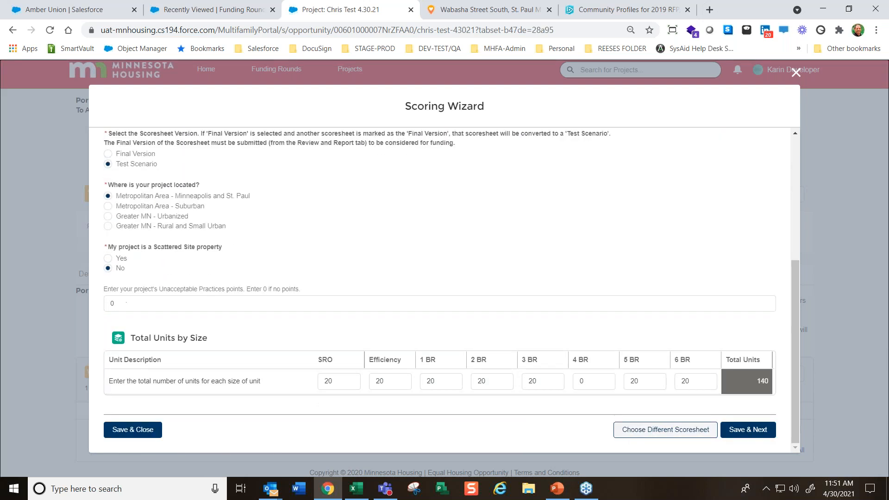
pyautogui.click(630, 434)
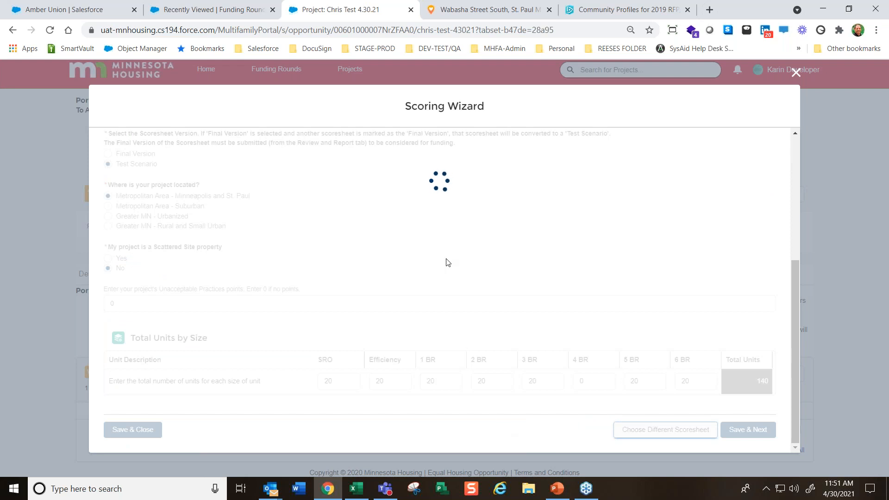
pyautogui.scroll(-2, 468, 252)
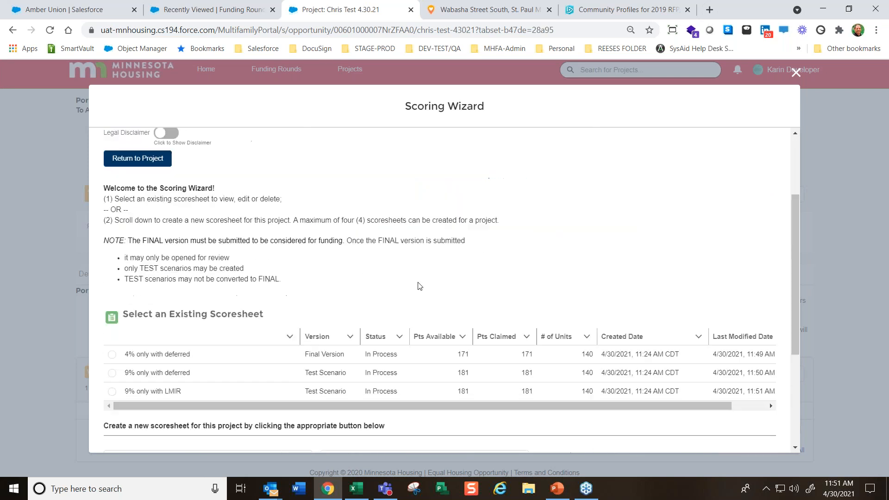
# Clone the "9% only with LMIR" scoresheet, keeping the copy's default description, and return to the list of existing scoresheets
pyautogui.scroll(-4, 263, 401)
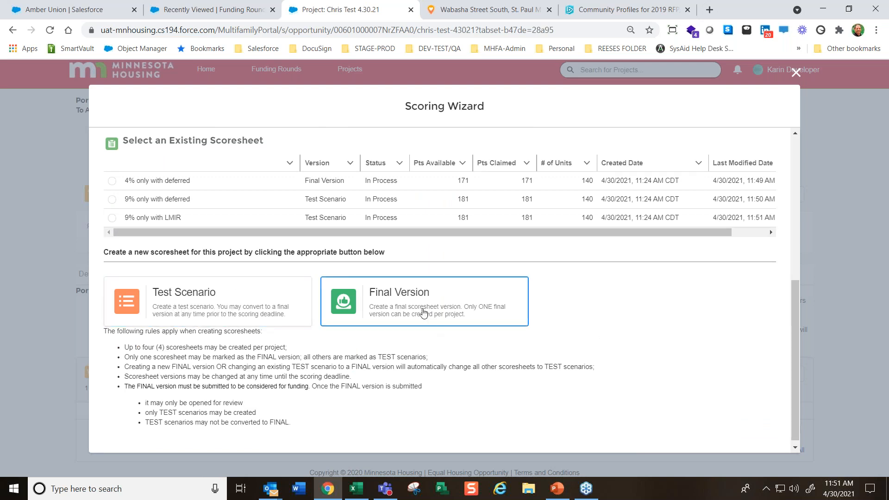
pyautogui.click(111, 217)
pyautogui.click(644, 273)
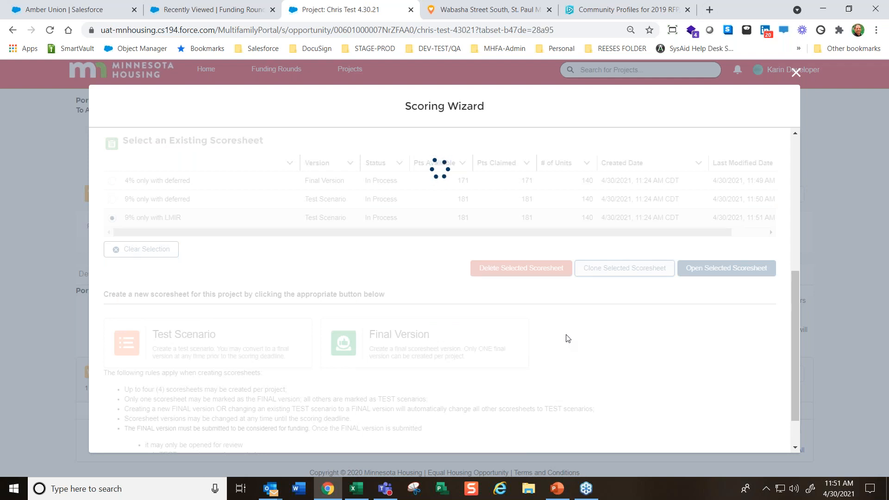
pyautogui.scroll(-8, 567, 338)
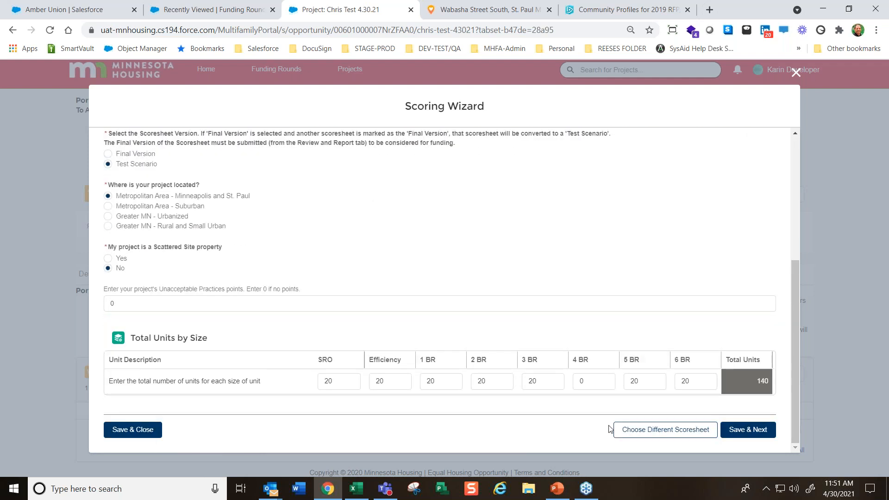
pyautogui.click(632, 432)
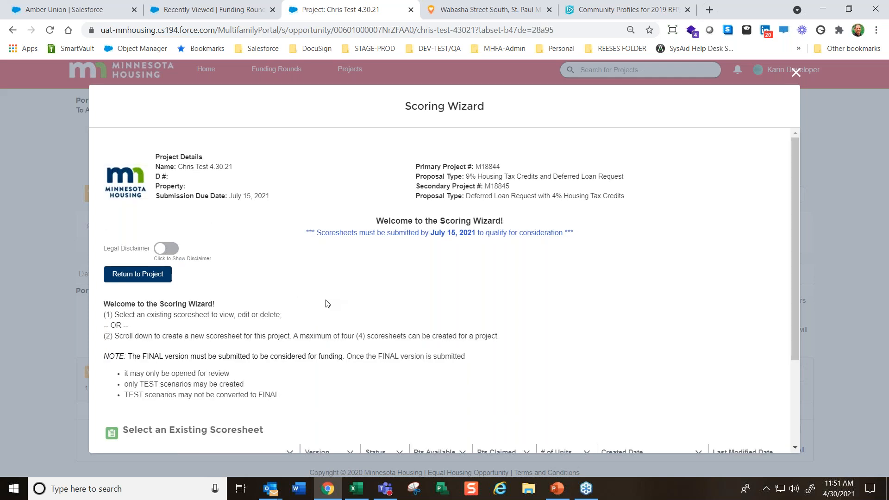
pyautogui.scroll(-3, 327, 303)
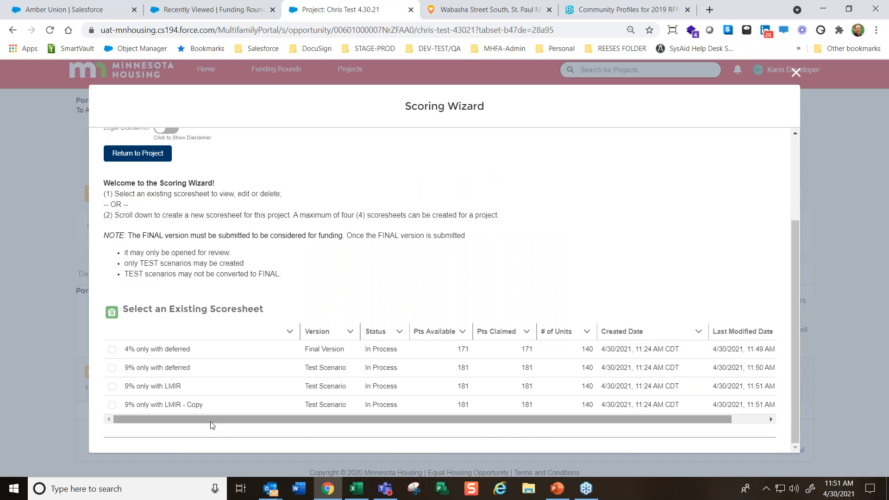
# Delete the "9% only with LMIR - Copy" test scenario from the existing scoresheets
pyautogui.click(111, 405)
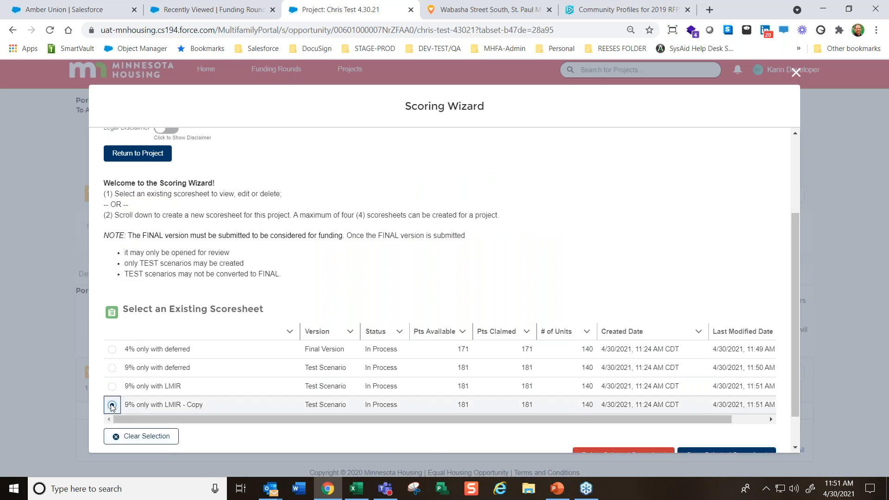
pyautogui.scroll(-1, 625, 445)
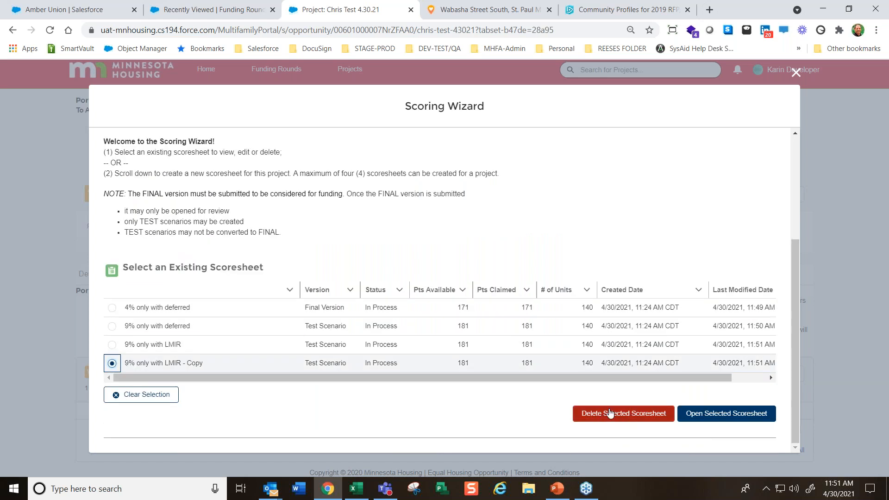
pyautogui.click(641, 417)
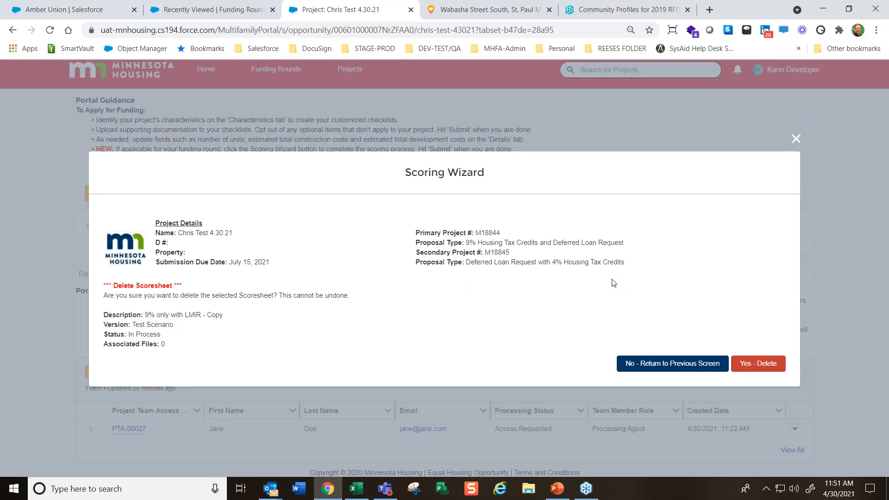
pyautogui.click(751, 368)
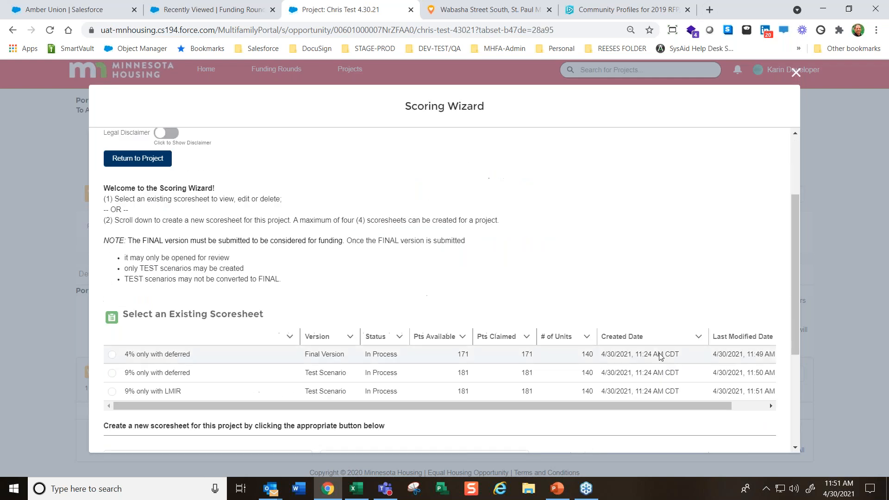
# Open the Final Version scoresheet "4% only with deferred" and check the submission due date in its project details
pyautogui.scroll(-4, 266, 368)
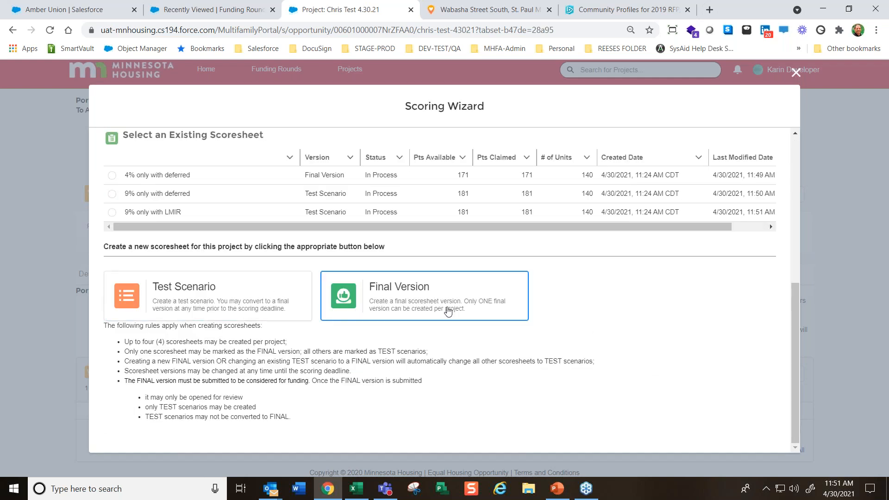
pyautogui.click(111, 175)
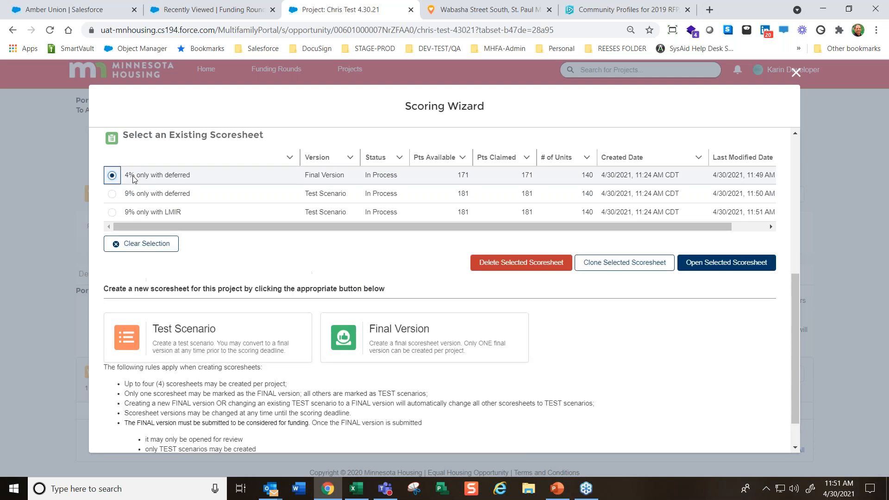
pyautogui.click(728, 263)
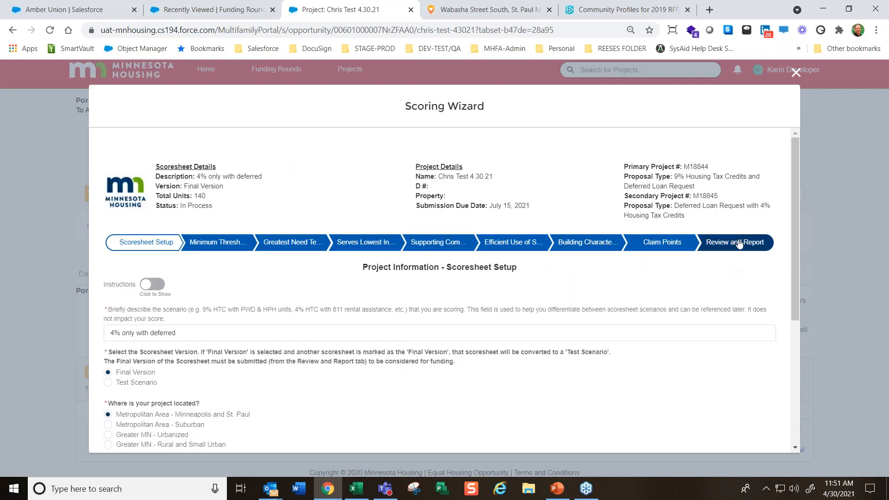
pyautogui.click(208, 243)
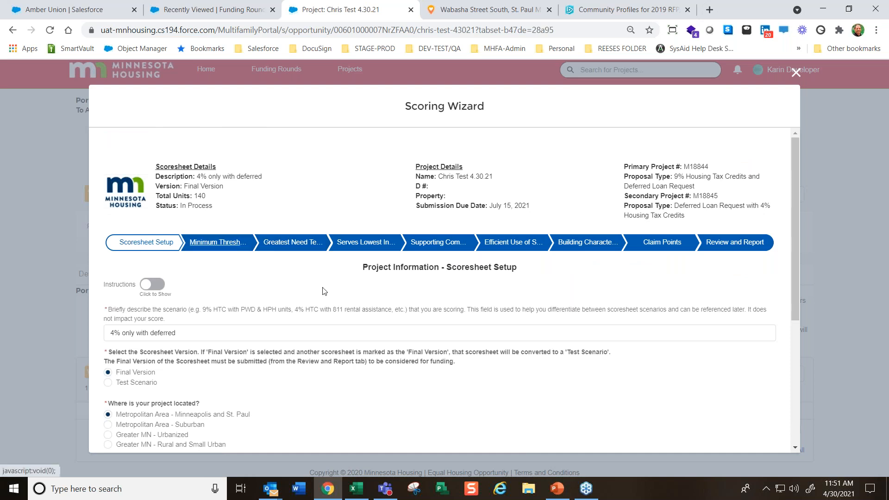
pyautogui.moveTo(535, 205); pyautogui.dragTo(438, 205)
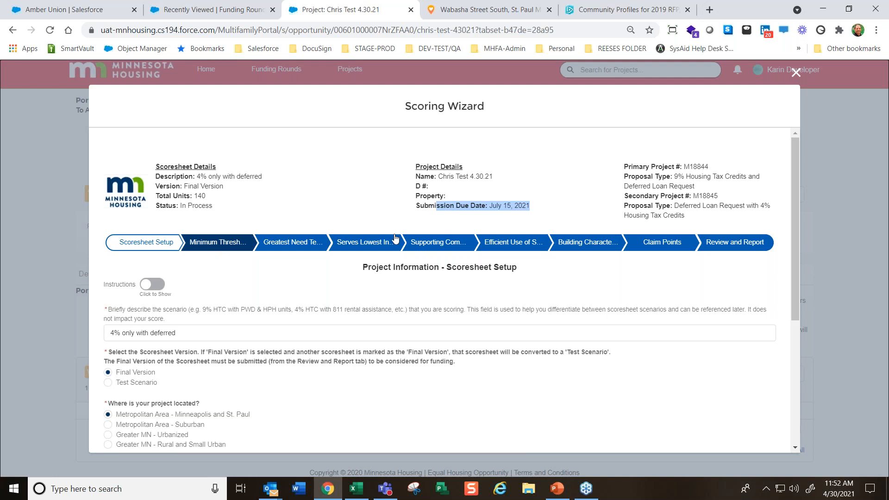
# Review the scoring summary report of the "4% only with deferred" scoresheet and verify it for submission
pyautogui.click(739, 247)
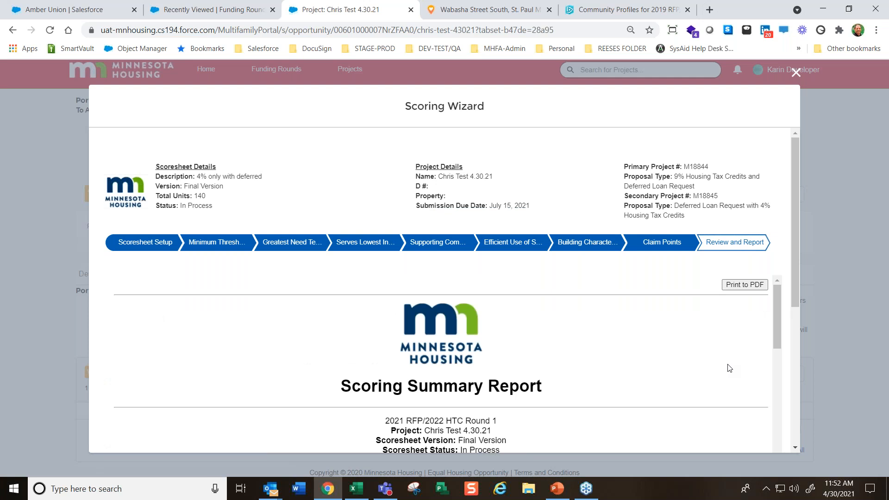
pyautogui.scroll(-15, 585, 363)
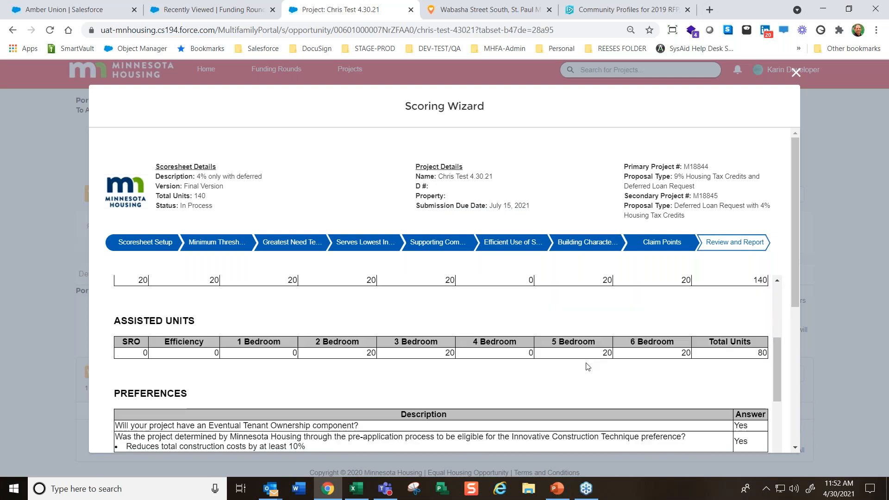
pyautogui.scroll(-20, 652, 384)
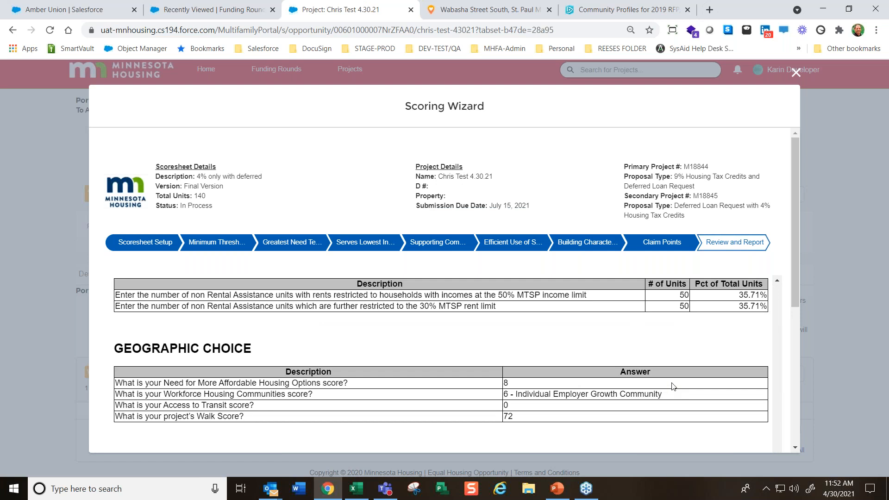
pyautogui.scroll(-8, 744, 361)
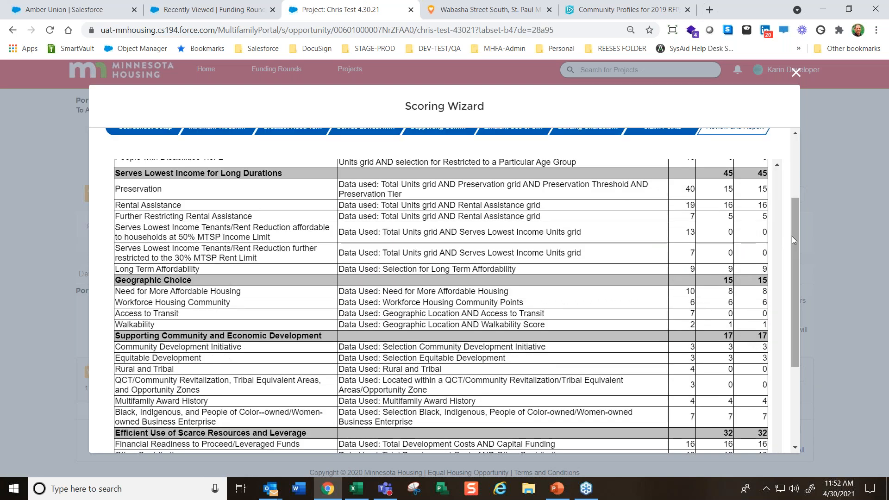
pyautogui.scroll(-3, 793, 235)
pyautogui.scroll(-3, 801, 328)
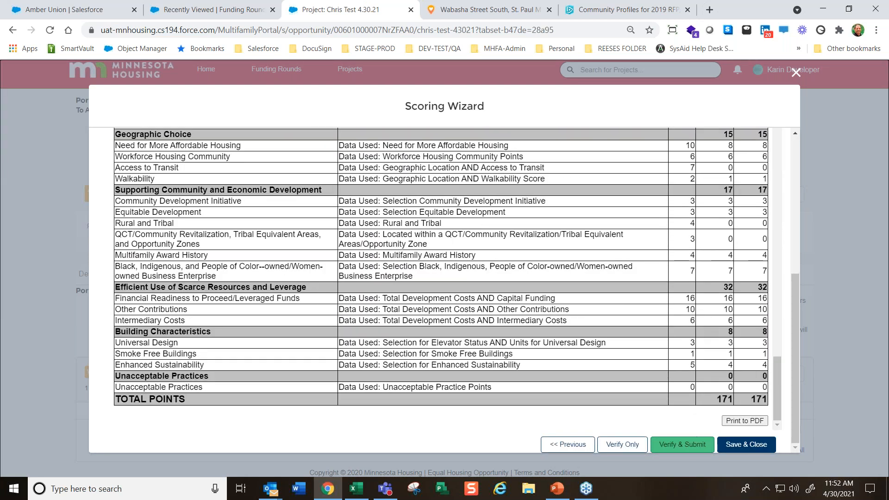
pyautogui.click(682, 445)
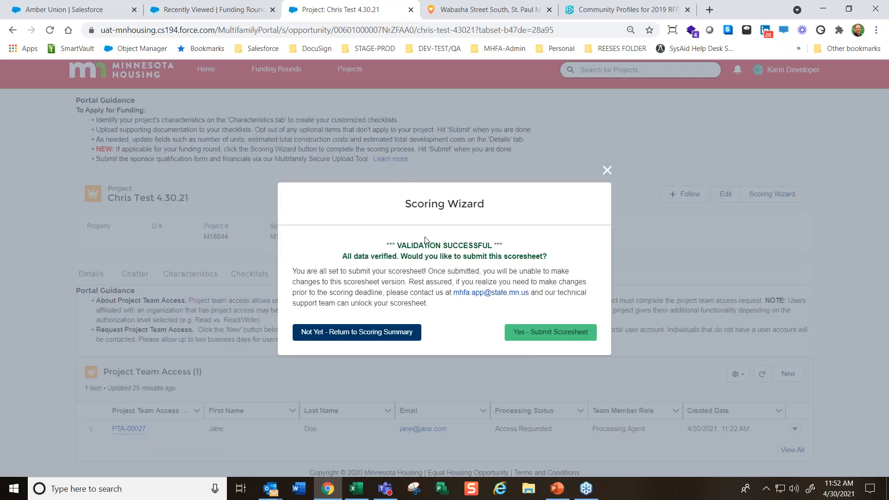
# Submit the verified Final Version scoresheet and finish the Scoring Wizard
pyautogui.moveTo(392, 249); pyautogui.dragTo(516, 285)
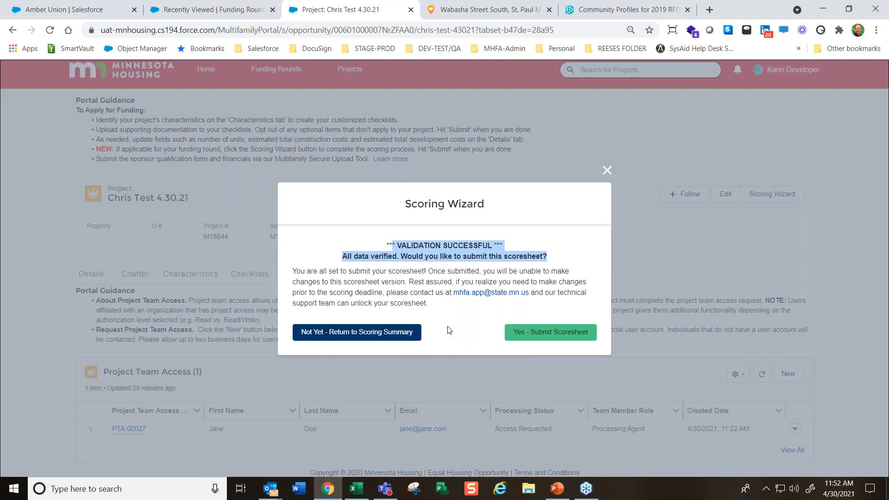
pyautogui.click(537, 332)
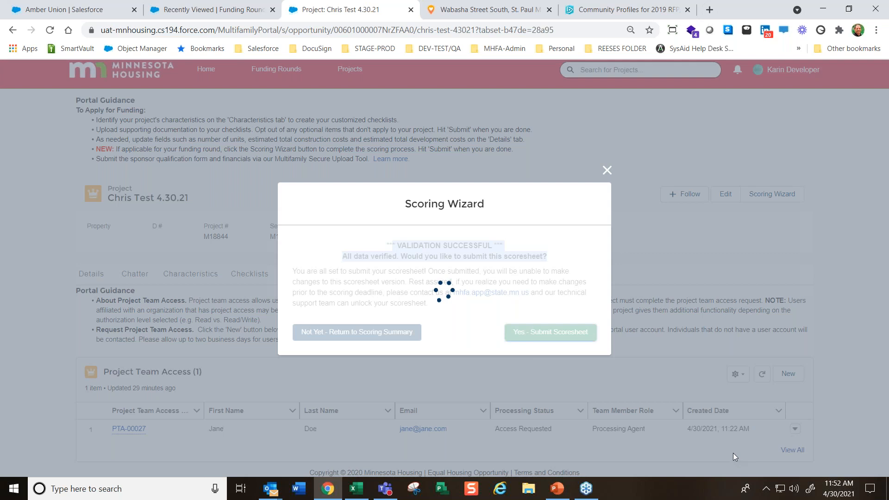
pyautogui.moveTo(100, 254); pyautogui.dragTo(260, 307)
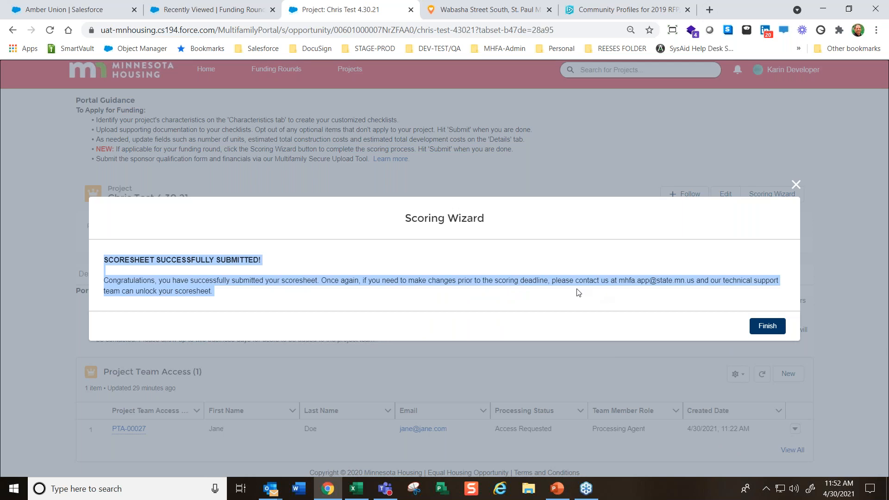
pyautogui.click(623, 294)
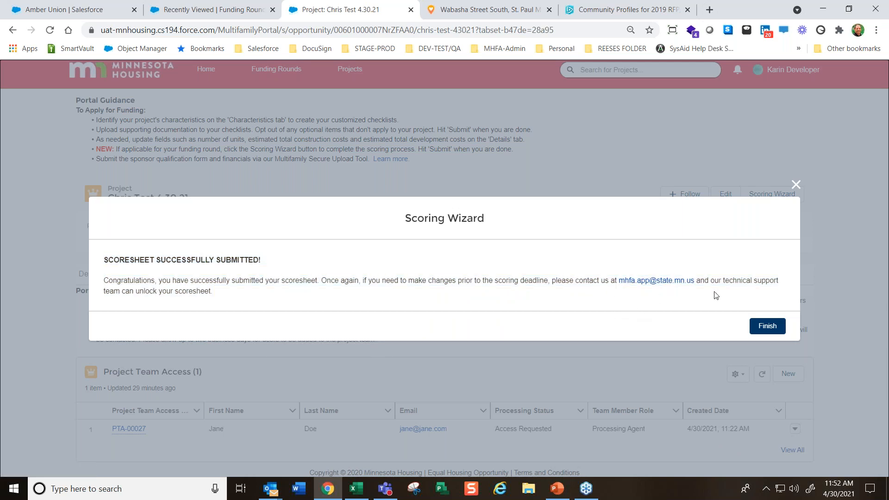
pyautogui.click(776, 328)
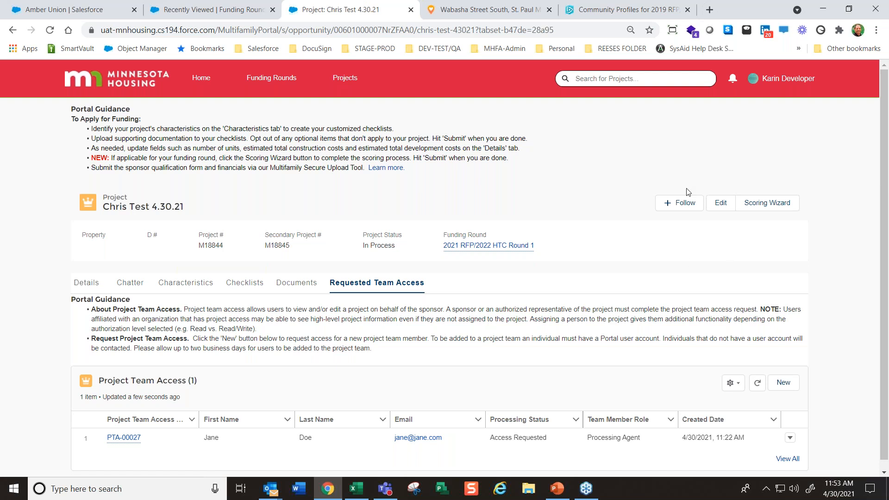
# Reopen the Scoring Wizard for the project and open the submitted Final Version "4% only with deferred"
pyautogui.click(768, 204)
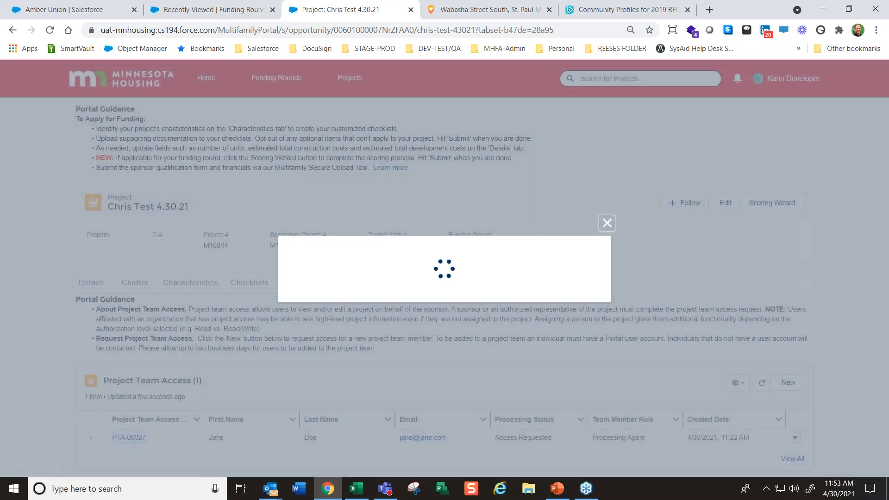
pyautogui.scroll(-3, 398, 366)
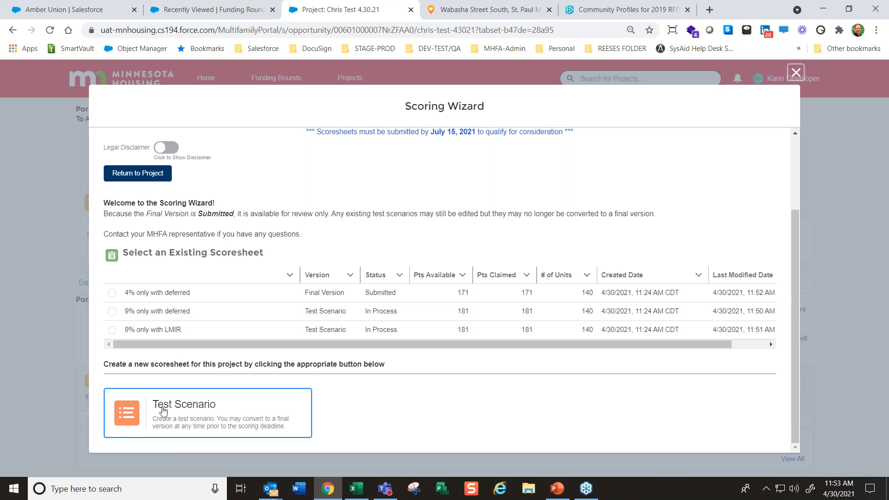
pyautogui.click(112, 293)
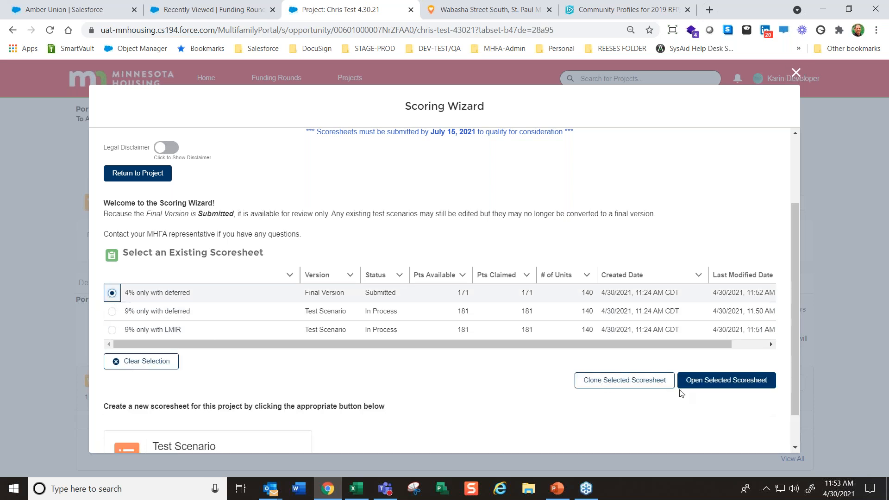
pyautogui.rightClick(737, 384)
pyautogui.click(703, 382)
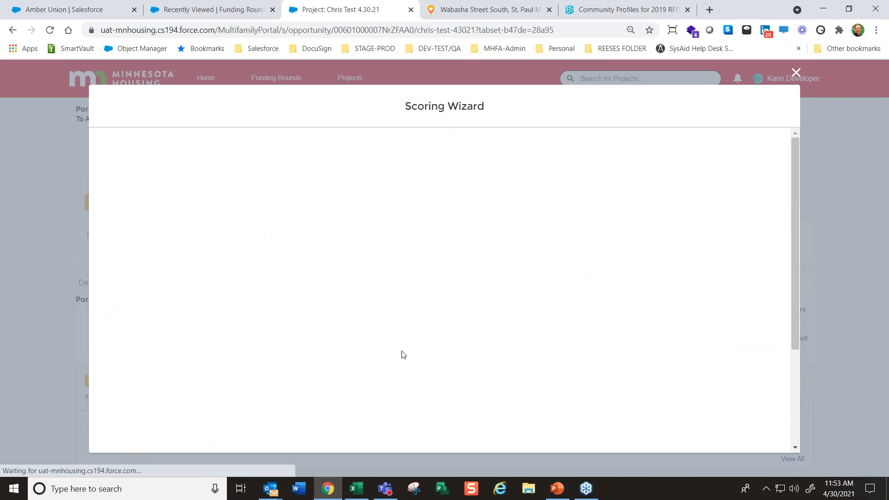
# Examine the submitted scoresheet's summary report from the setup section to the points summary, and return to the existing scoresheets
pyautogui.scroll(-10, 644, 363)
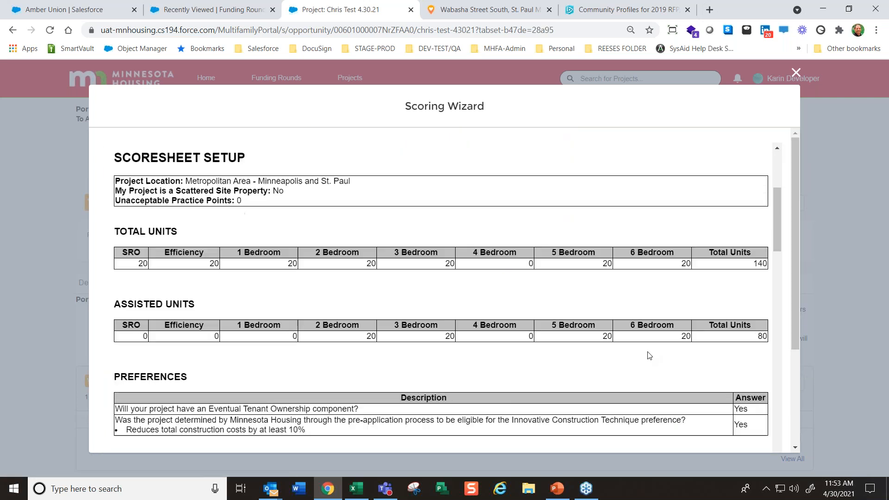
pyautogui.scroll(-15, 648, 357)
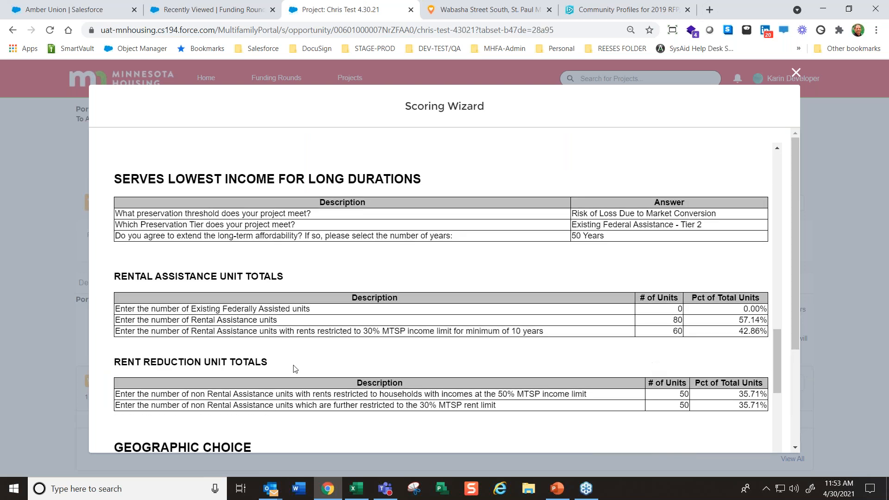
pyautogui.scroll(-8, 426, 368)
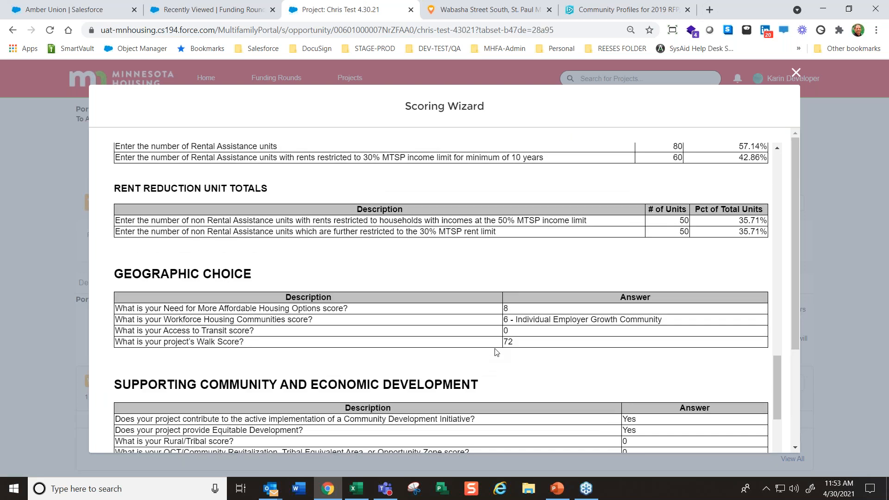
pyautogui.scroll(-5, 498, 363)
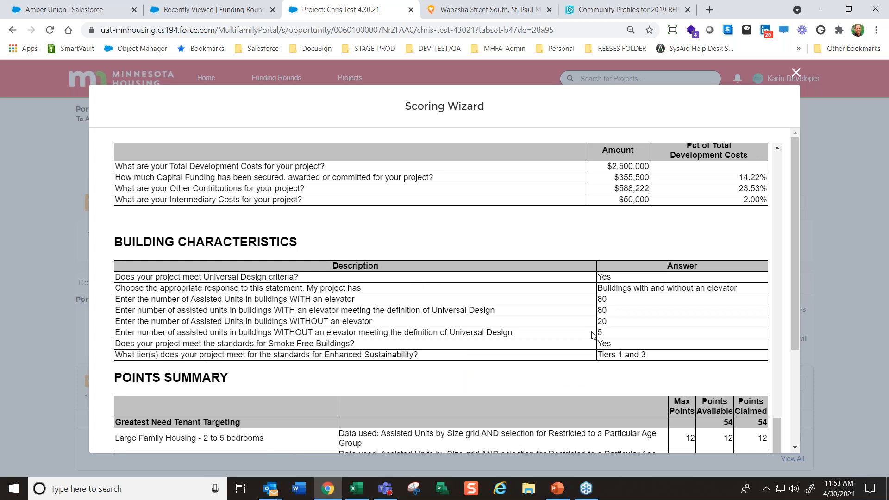
pyautogui.scroll(-3, 608, 337)
pyautogui.scroll(-5, 607, 337)
pyautogui.scroll(5, 607, 337)
pyautogui.scroll(-10, 648, 366)
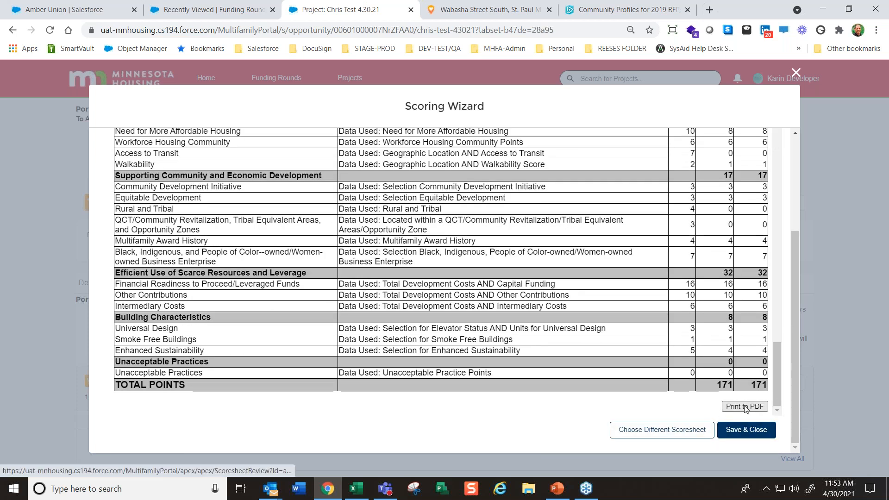
pyautogui.click(676, 431)
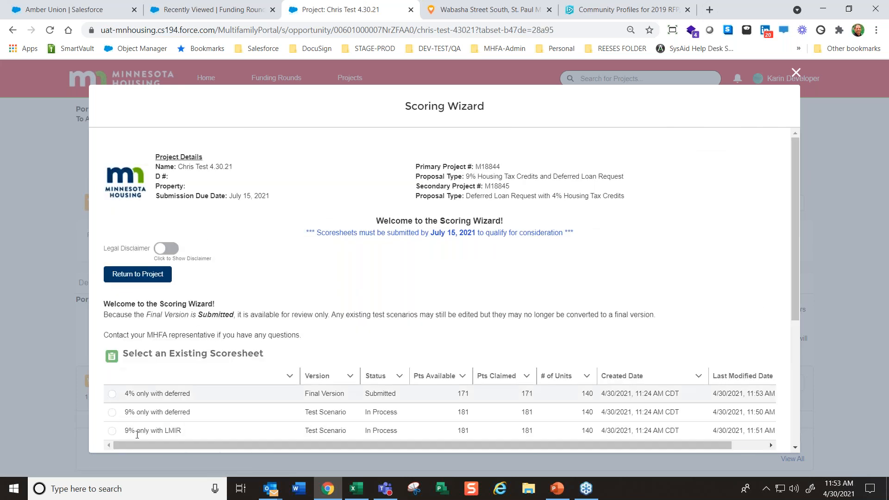
# Open the "9% only with deferred" test scenario, look over its Scoresheet Setup page, and close the Scoring Wizard
pyautogui.click(110, 413)
pyautogui.scroll(-4, 699, 403)
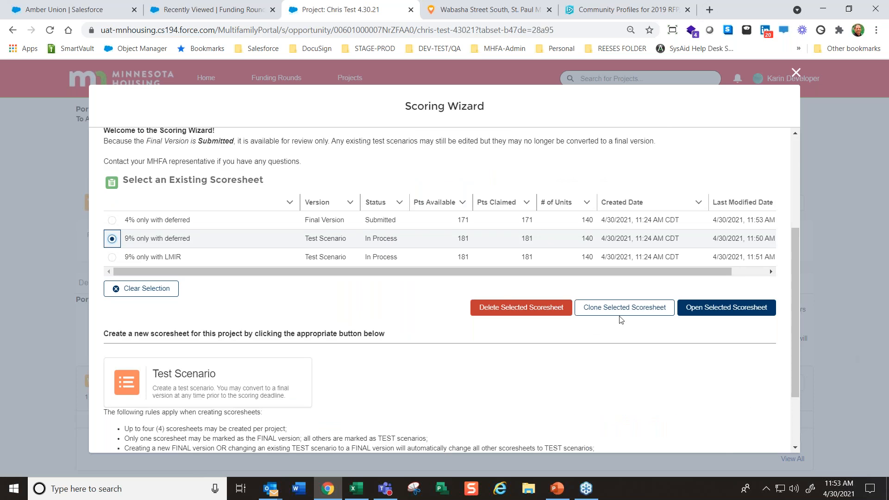
pyautogui.click(726, 313)
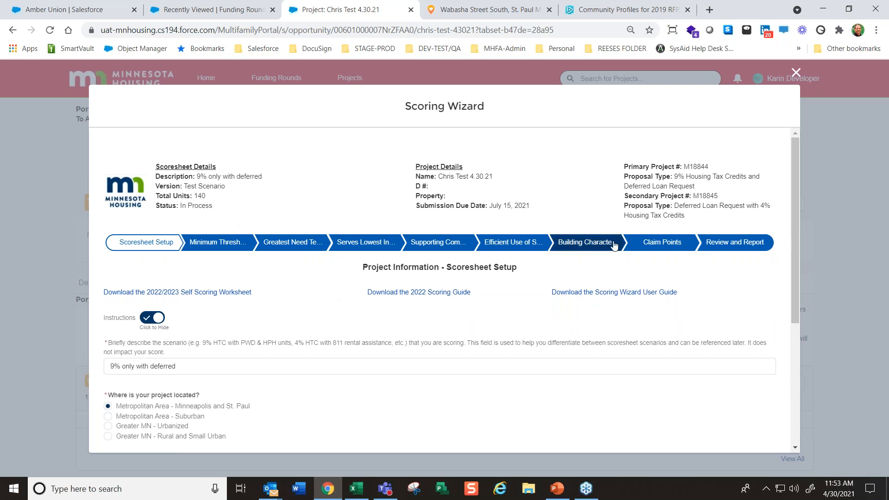
pyautogui.scroll(-5, 749, 333)
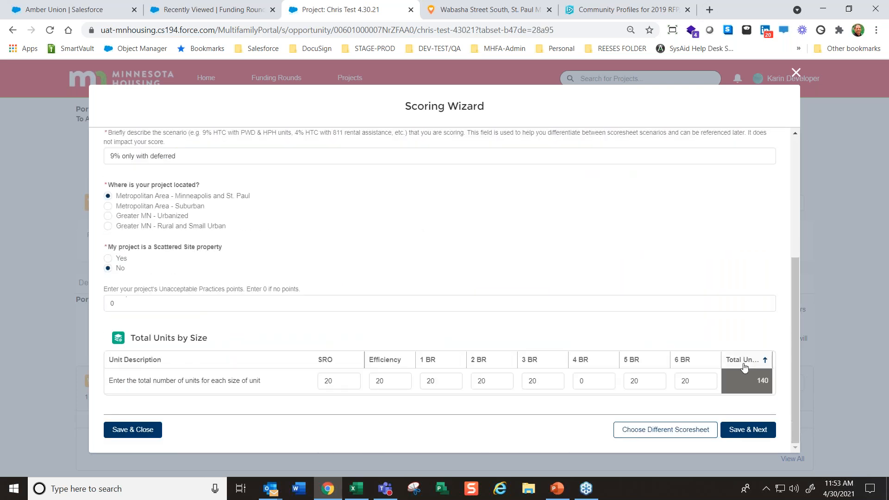
pyautogui.scroll(5, 713, 398)
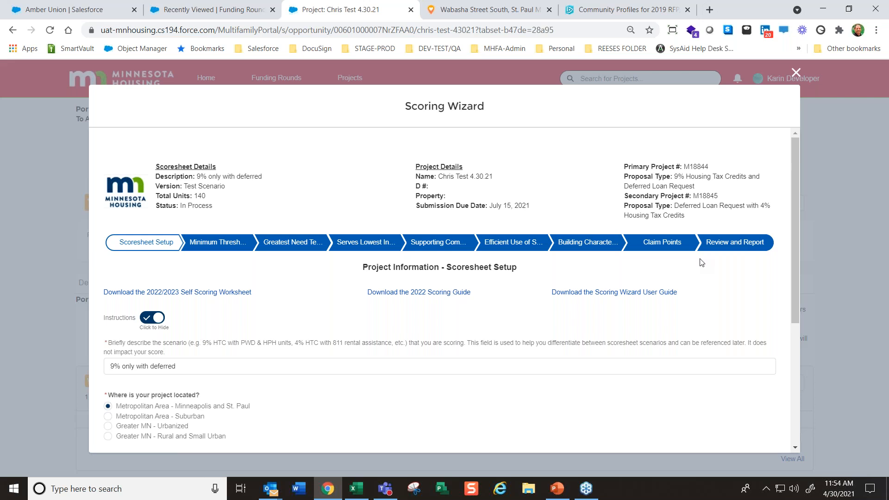
pyautogui.click(795, 72)
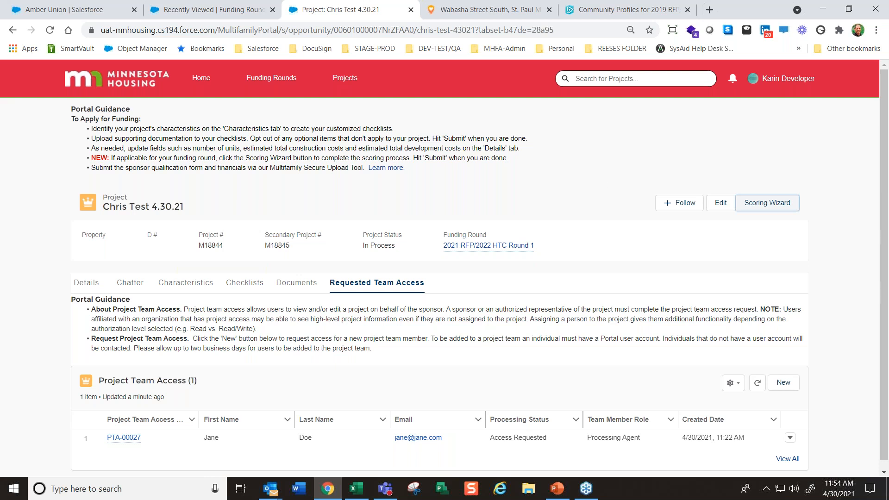
pyautogui.click(879, 40)
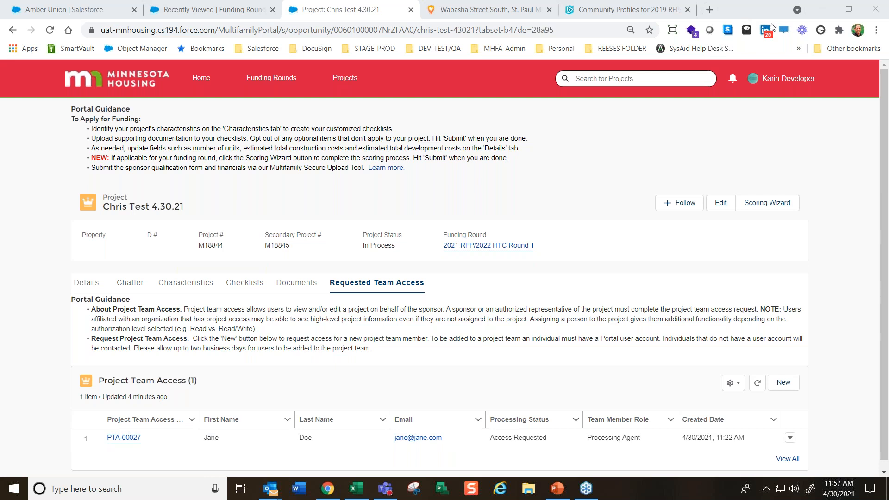
pyautogui.click(735, 20)
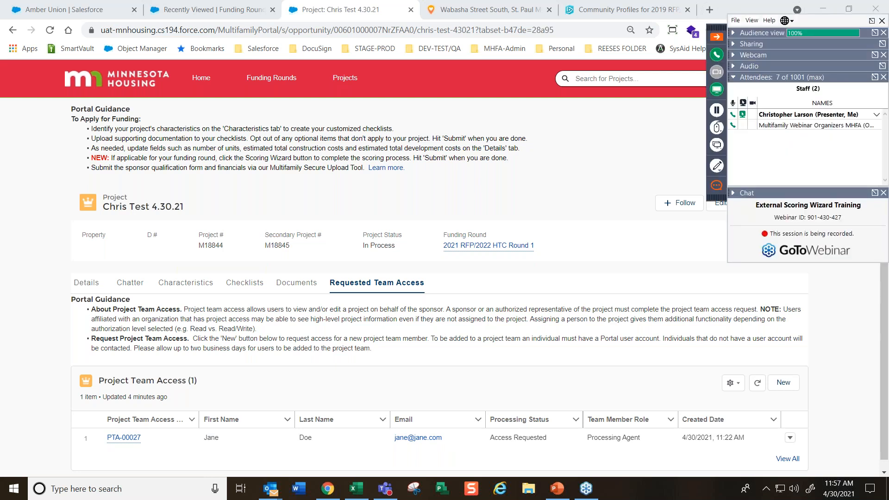